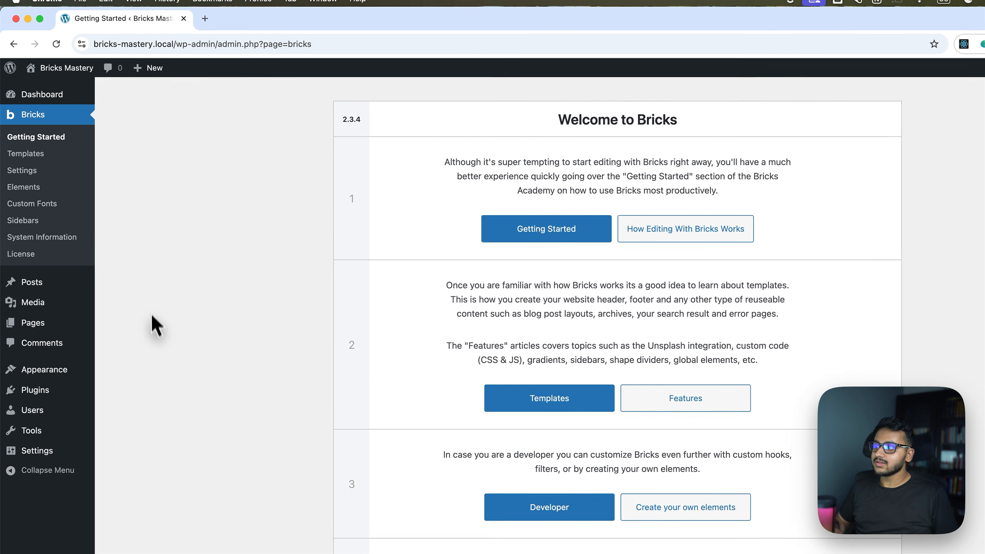
Create a new WordPress page titled 'Login' and publish it.
mouse_move(31, 287)
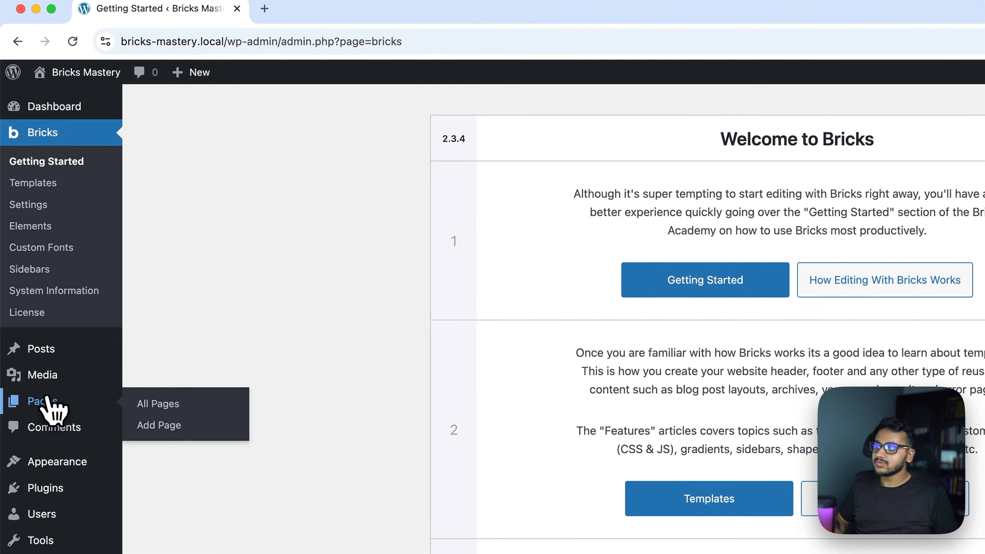
click(47, 400)
click(222, 108)
text(Login)
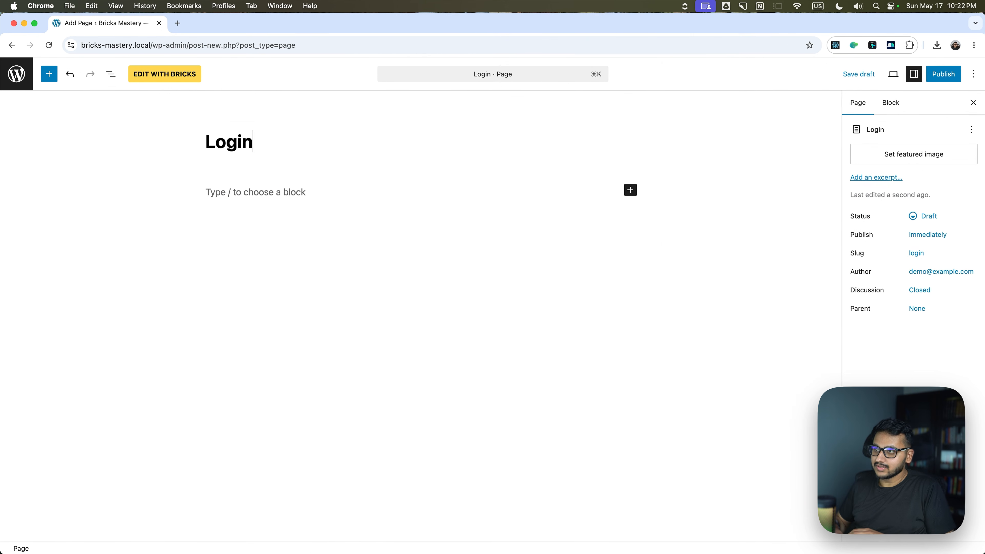
click(951, 82)
click(951, 80)
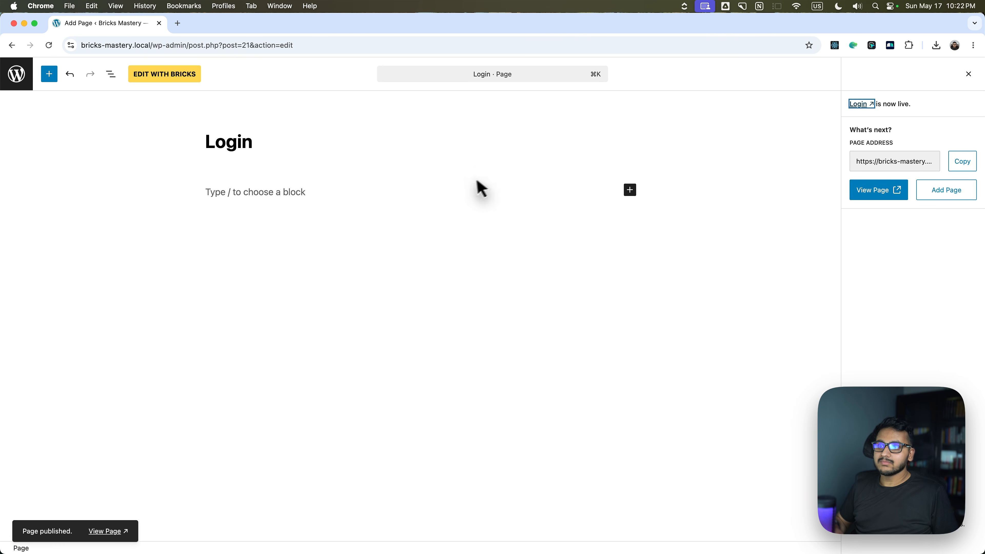
View the published Login page, then open it in the Bricks builder.
click(878, 190)
click(104, 23)
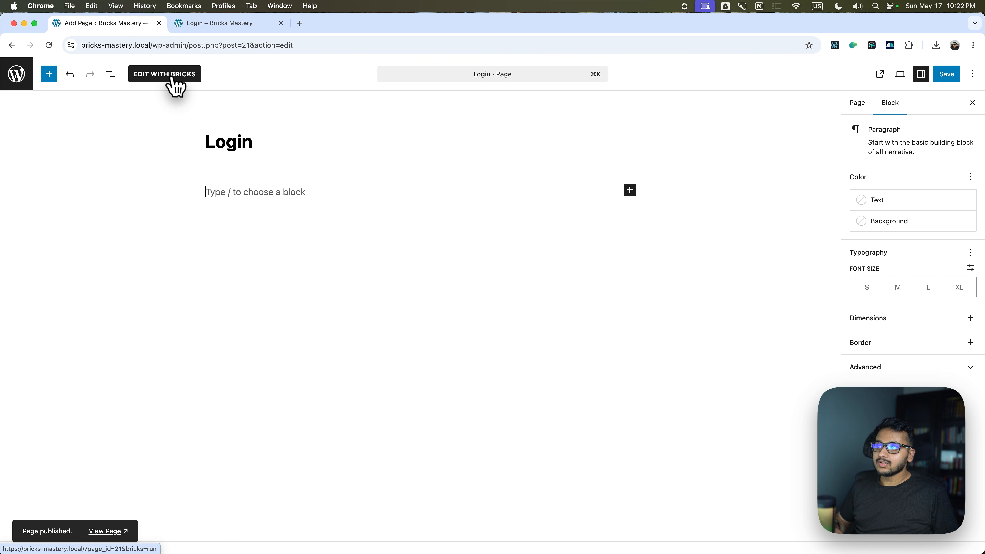
click(172, 78)
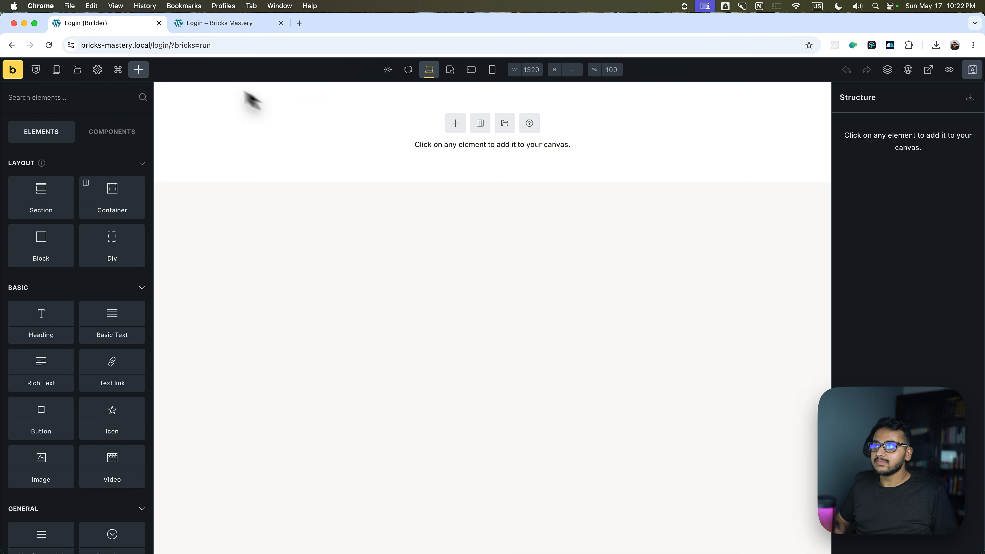
Search the elements for 'sec' and add a Section to the empty page.
click(82, 97)
text(form)
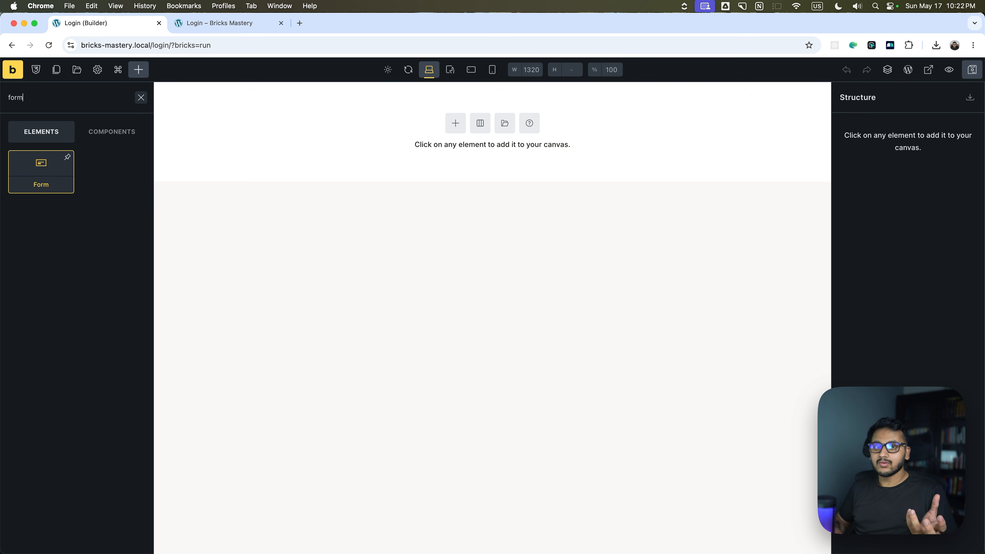
click(141, 98)
text(sec)
click(36, 182)
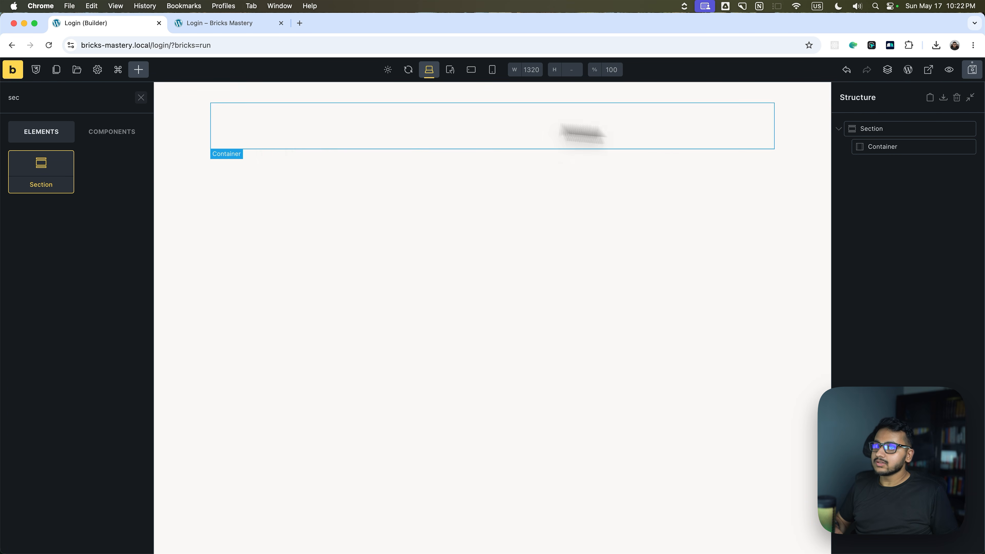
Insert a Form element inside the section's container.
click(884, 147)
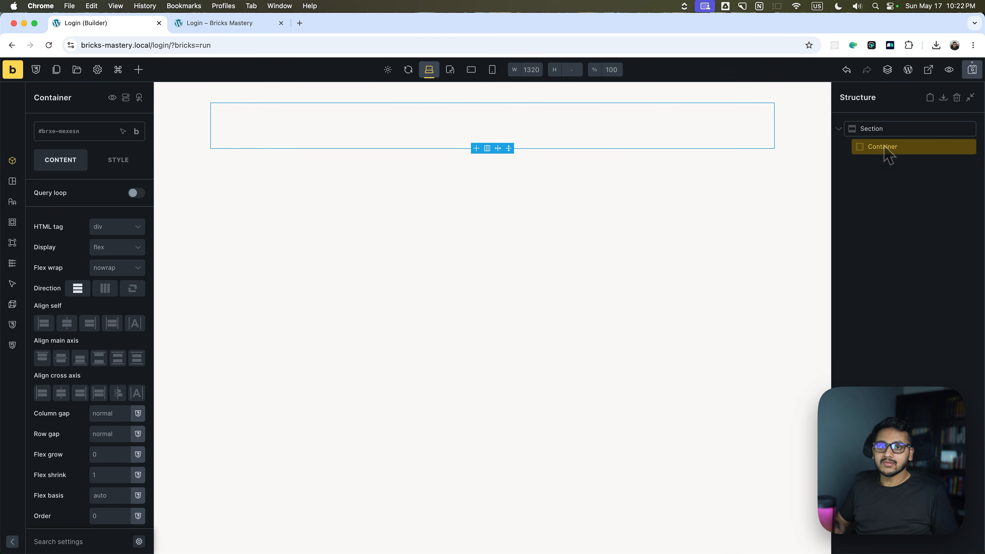
click(138, 70)
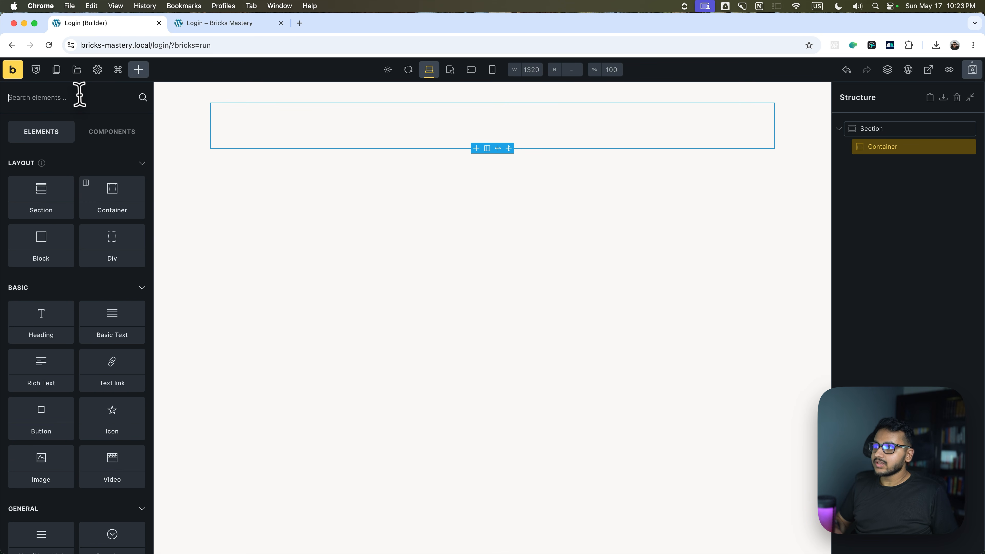
text(form)
click(41, 171)
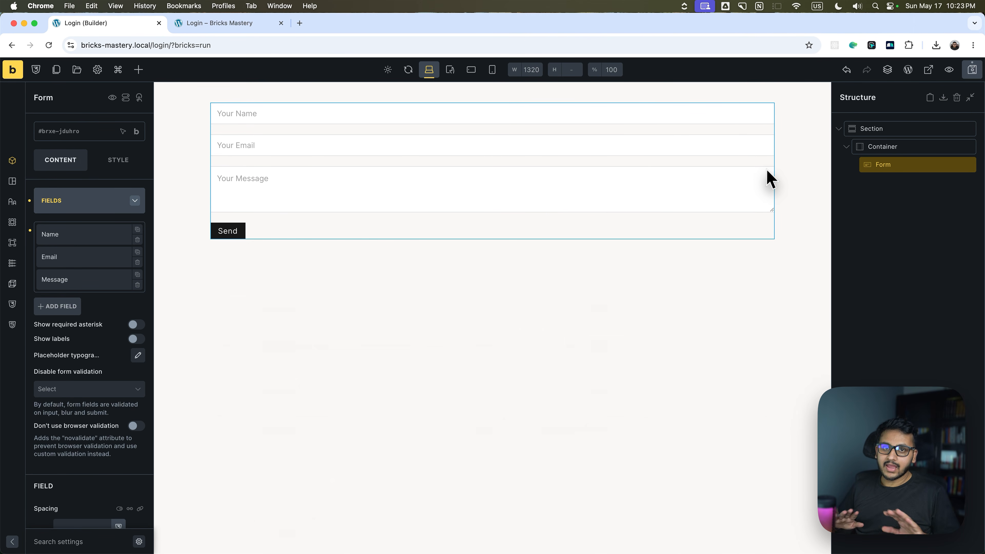
Wrap the form in a new Block and select that block.
right_click(865, 167)
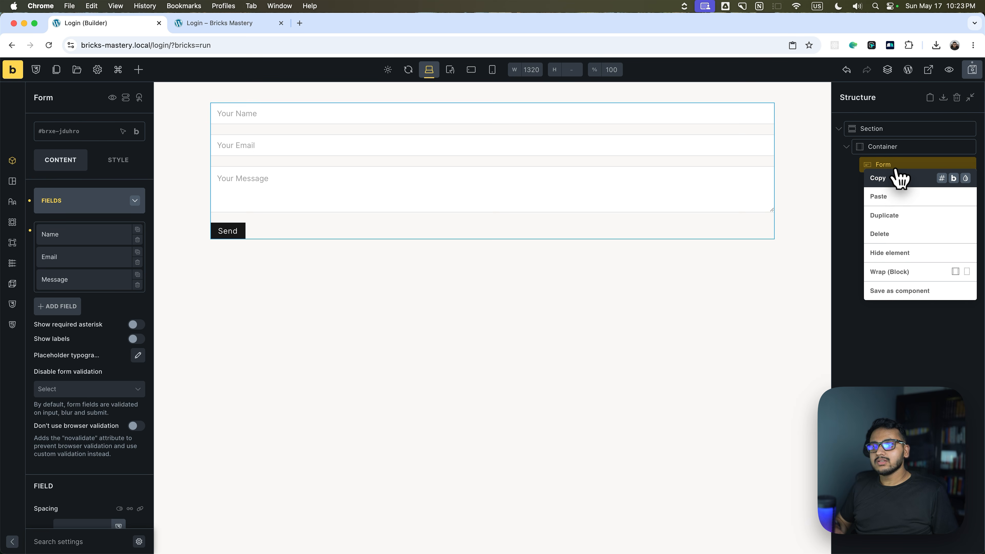
click(884, 151)
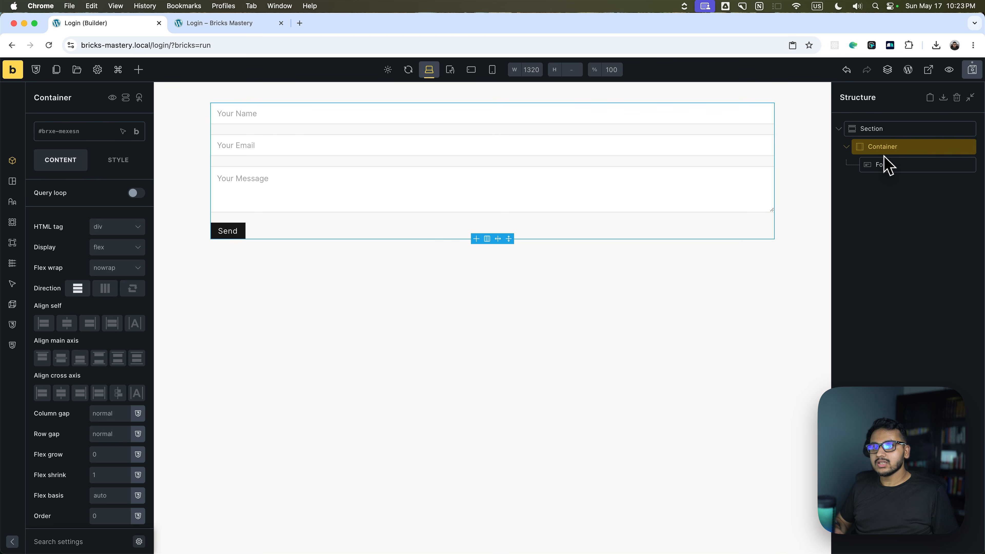
right_click(886, 165)
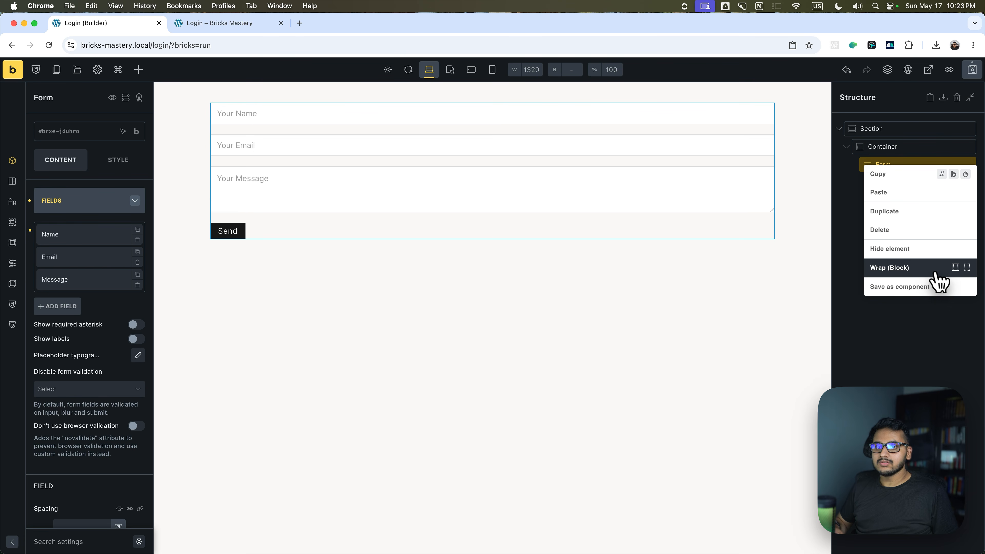
click(913, 268)
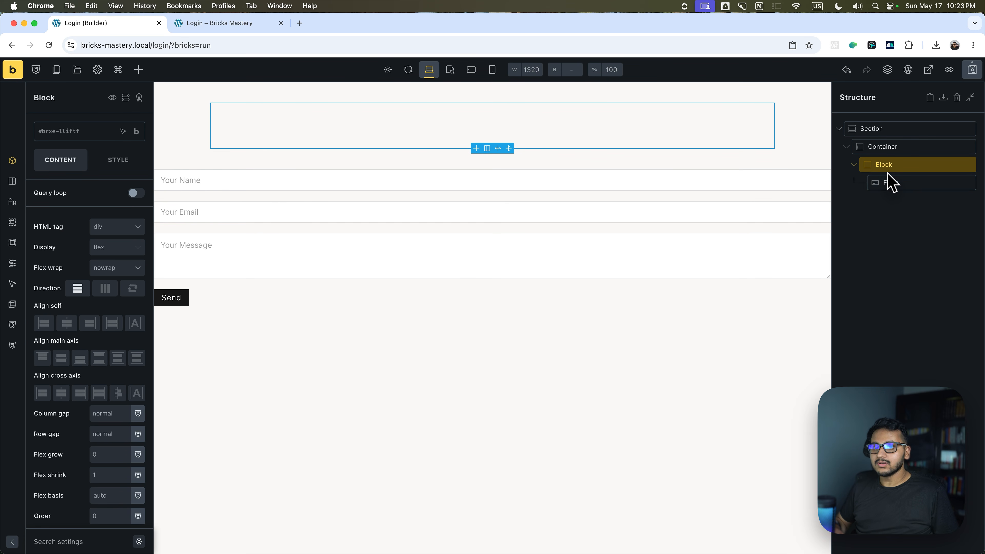
click(890, 183)
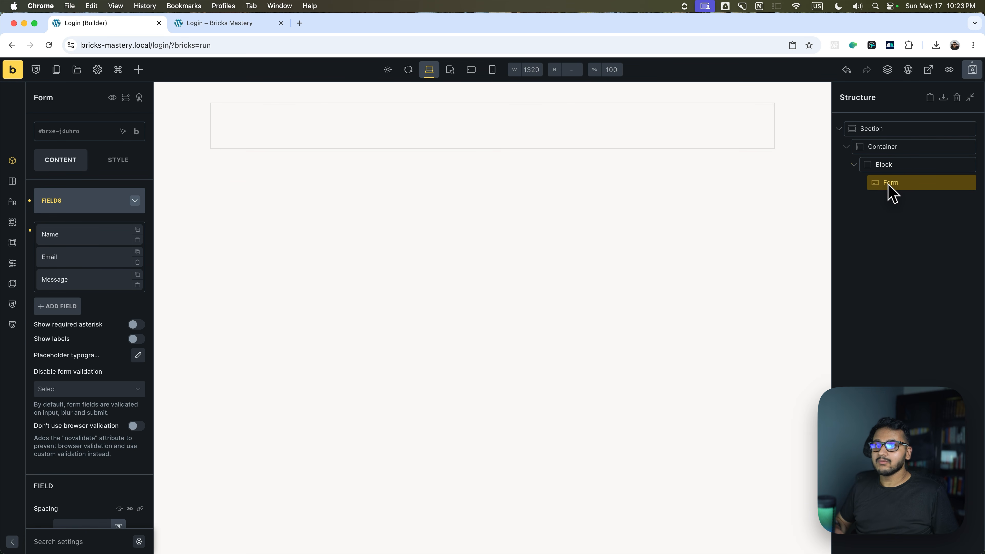
click(890, 167)
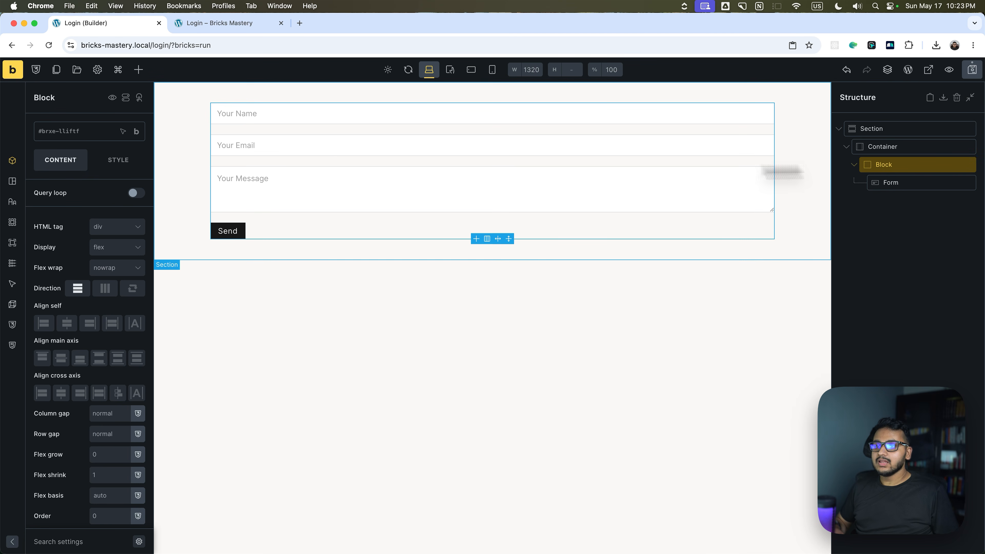
Set the block's max width to 45rem.
click(60, 541)
text(wid)
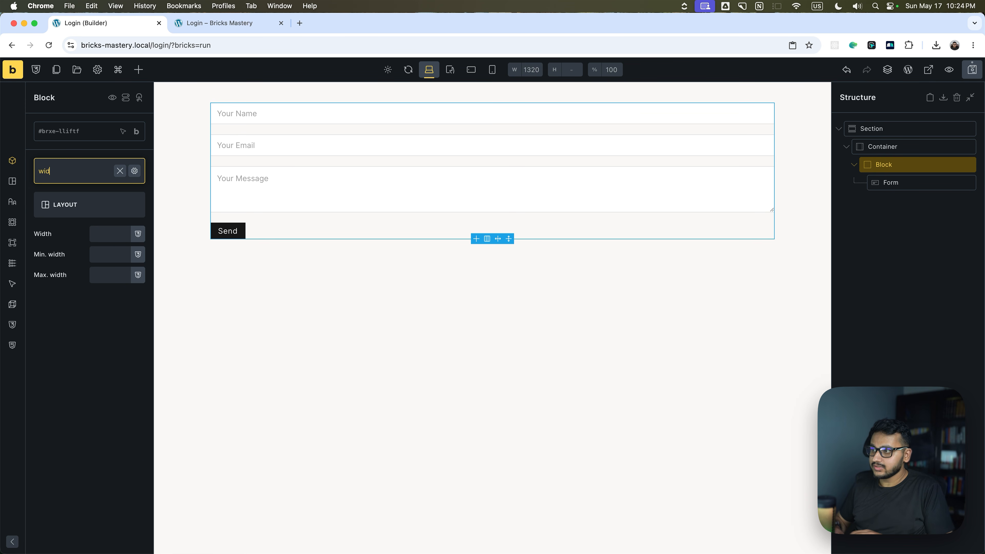
click(114, 274)
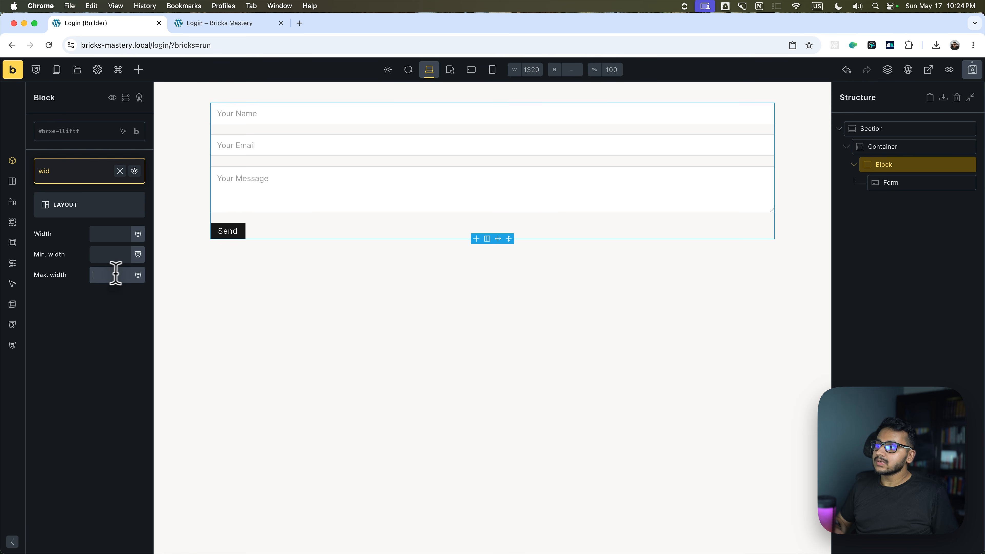
text(45rem)
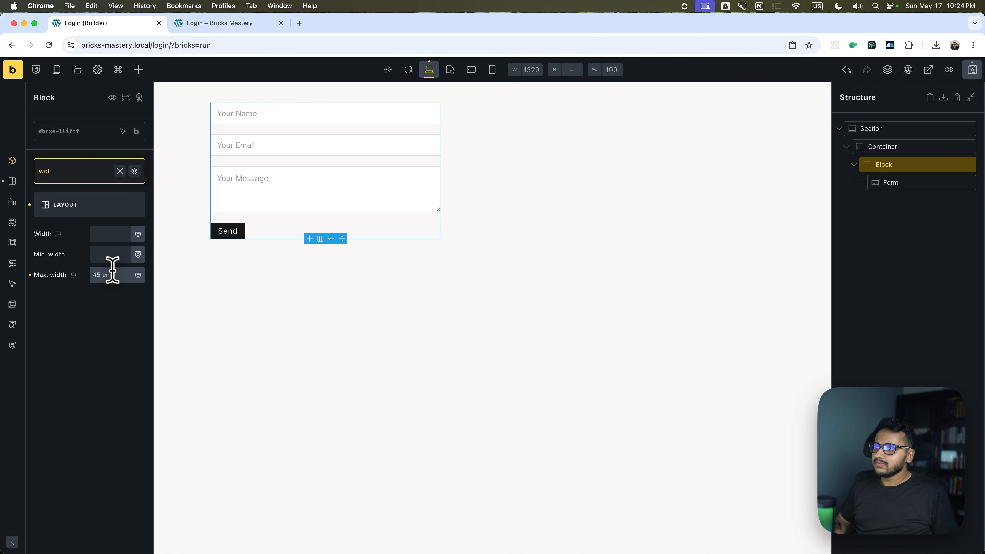
click(120, 171)
Set the block's left and right margins to auto and save the page.
click(58, 539)
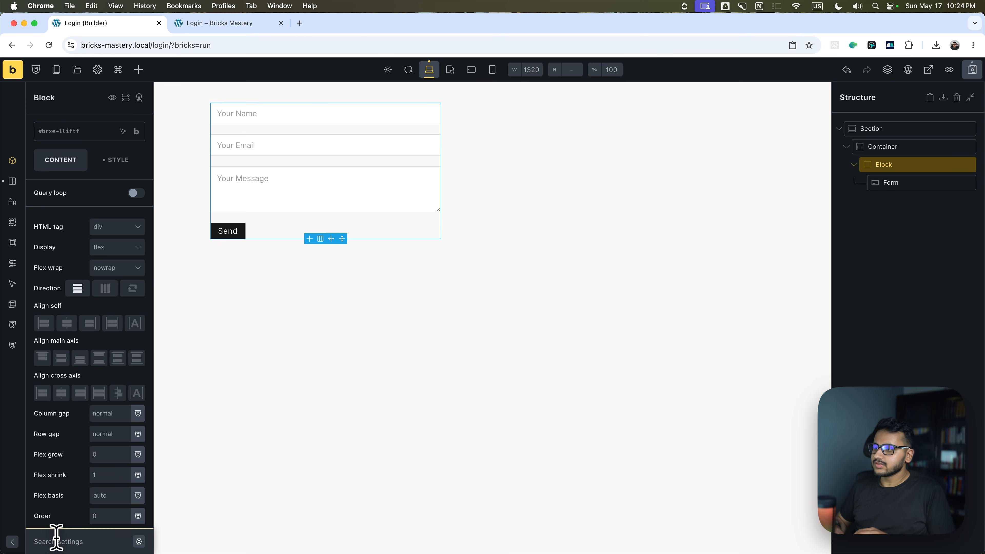
text(ma)
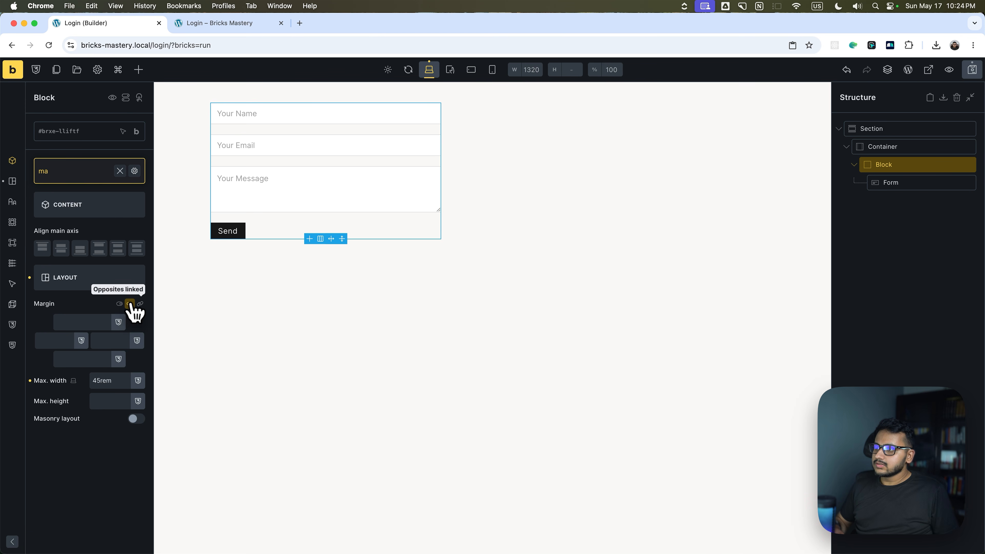
click(55, 336)
text(auto)
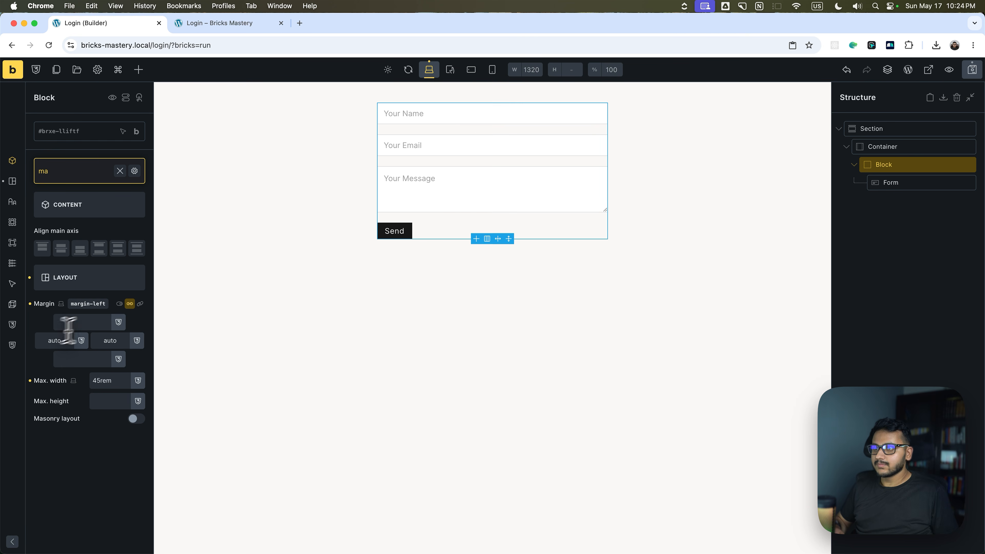
click(971, 71)
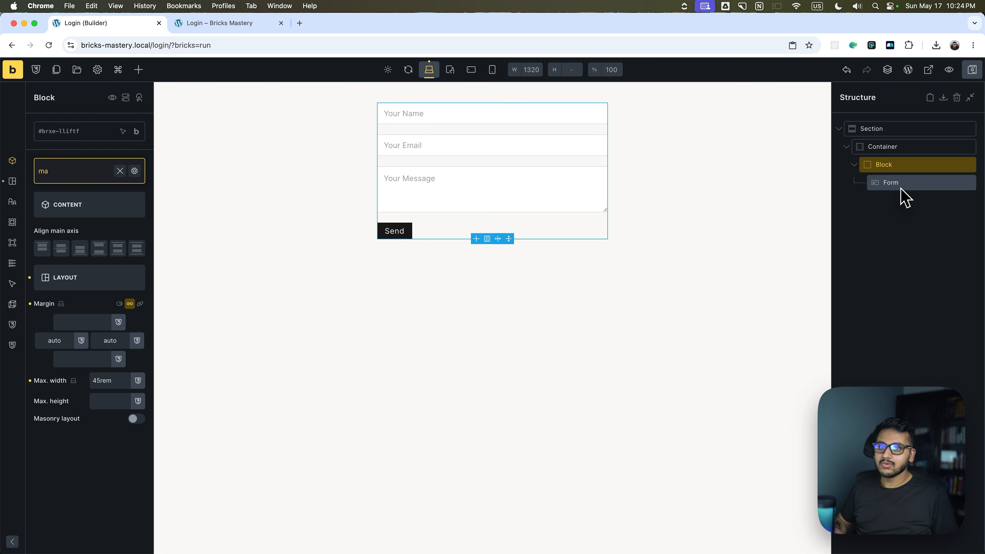
Select the form and review the type options for its Name field.
click(904, 196)
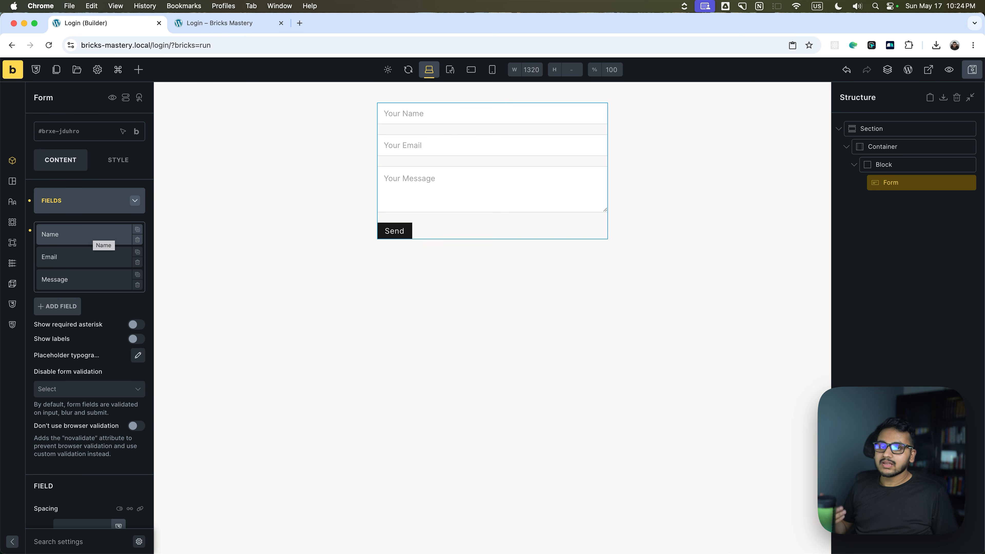
click(94, 236)
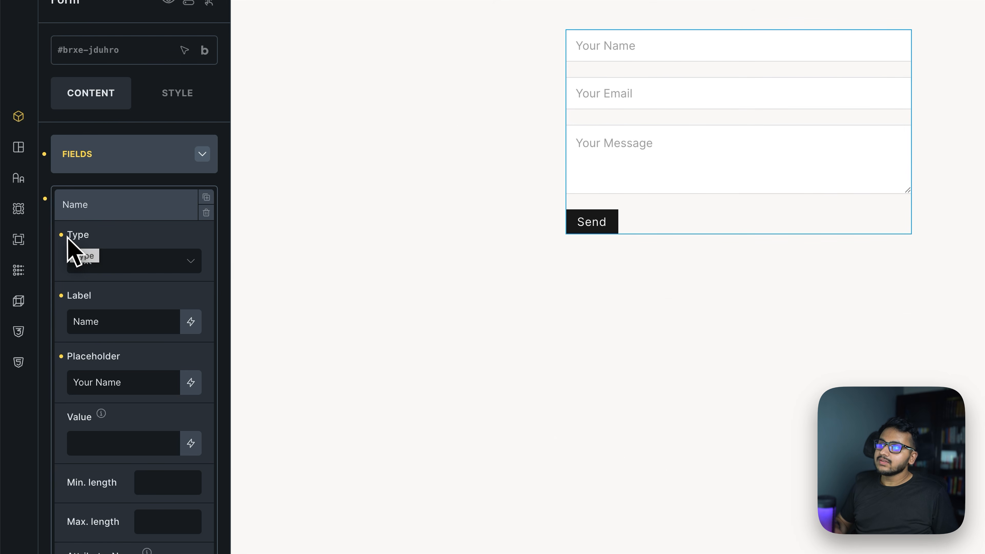
click(111, 265)
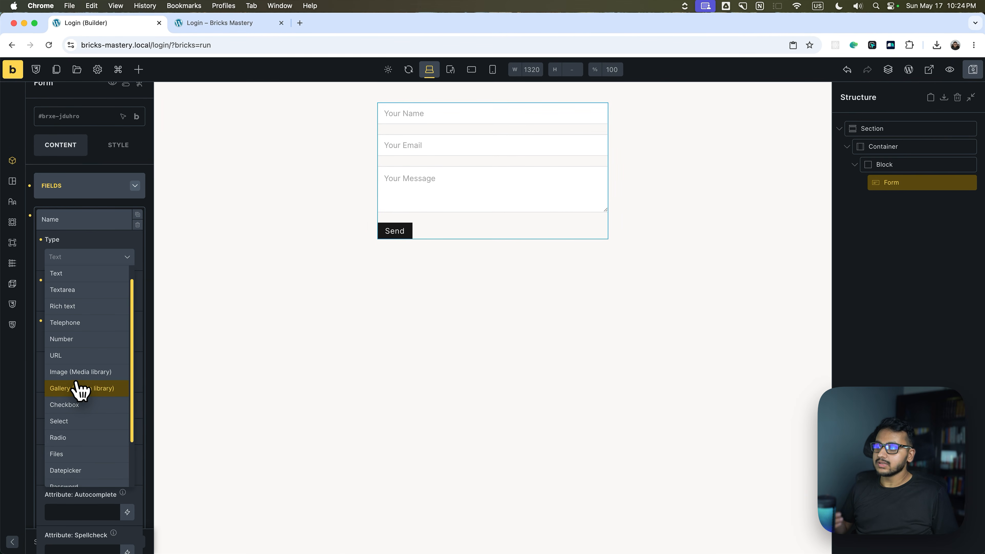
scroll(76, 418, down, 2)
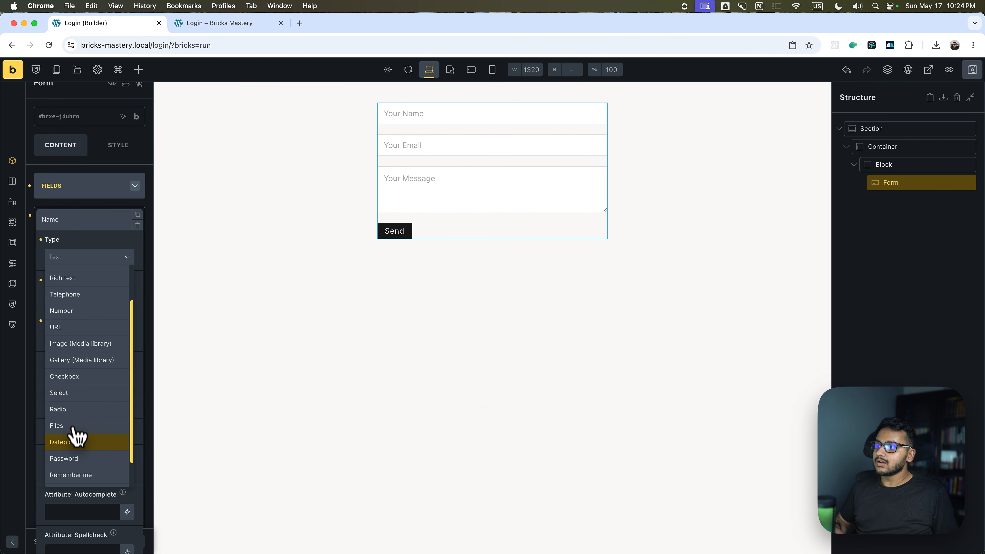
scroll(77, 427, down, 4)
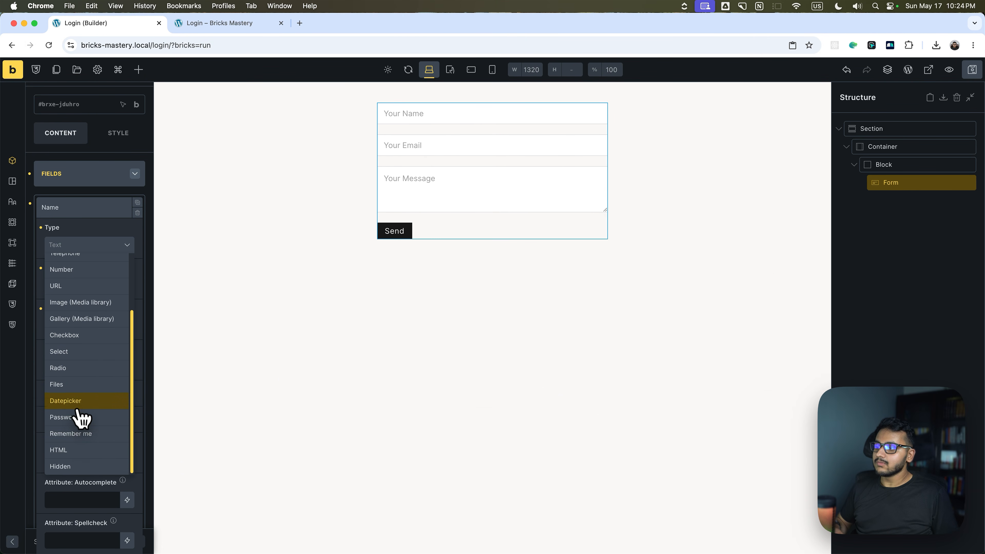
scroll(76, 367, up, 3)
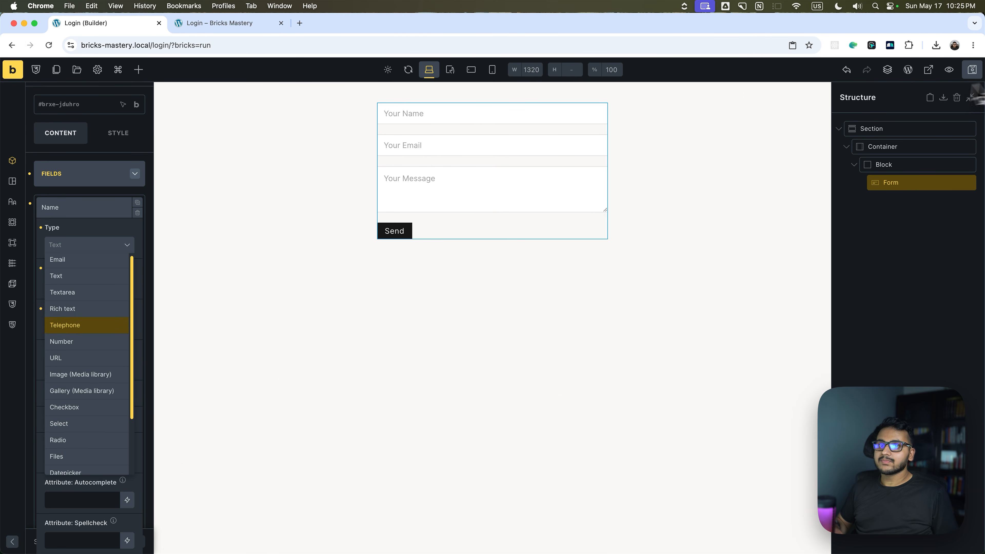
Save, preview the page, inspect the Name input's type attribute, then return to the builder.
click(972, 71)
click(928, 70)
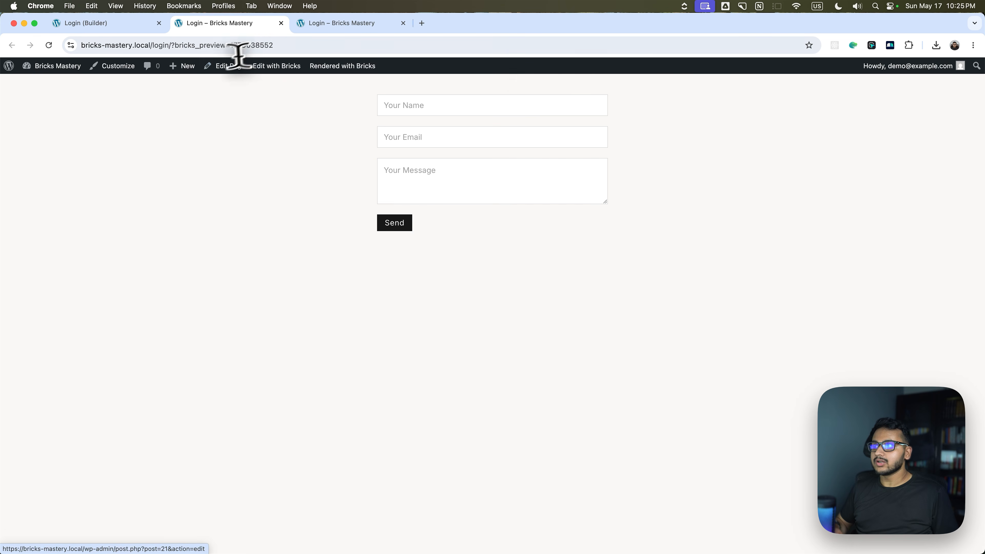
right_click(414, 105)
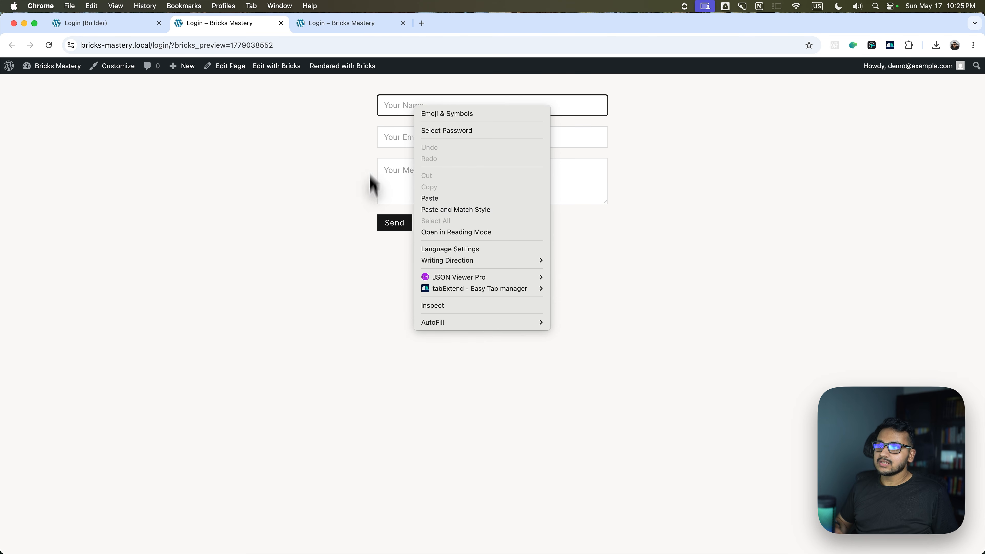
click(438, 306)
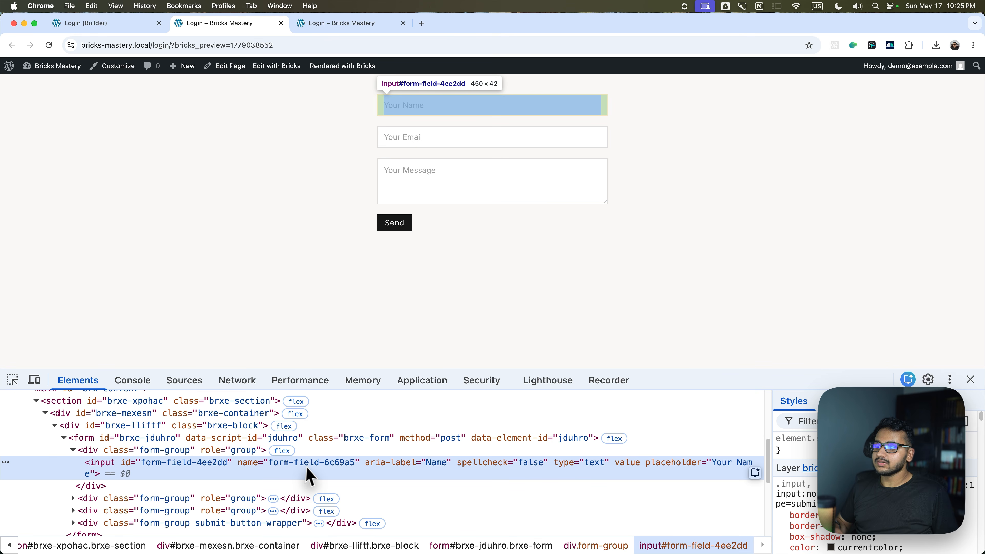
double_click(599, 465)
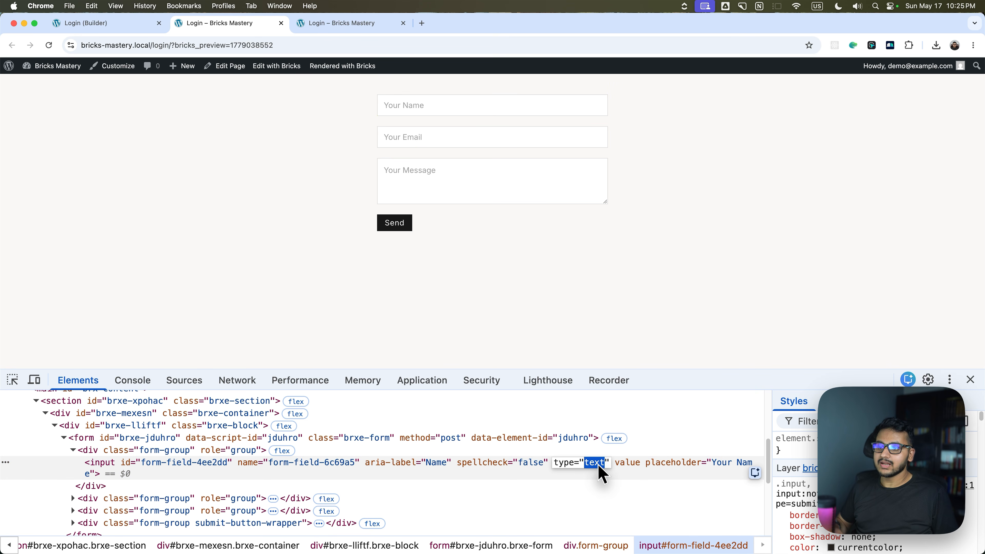
click(77, 23)
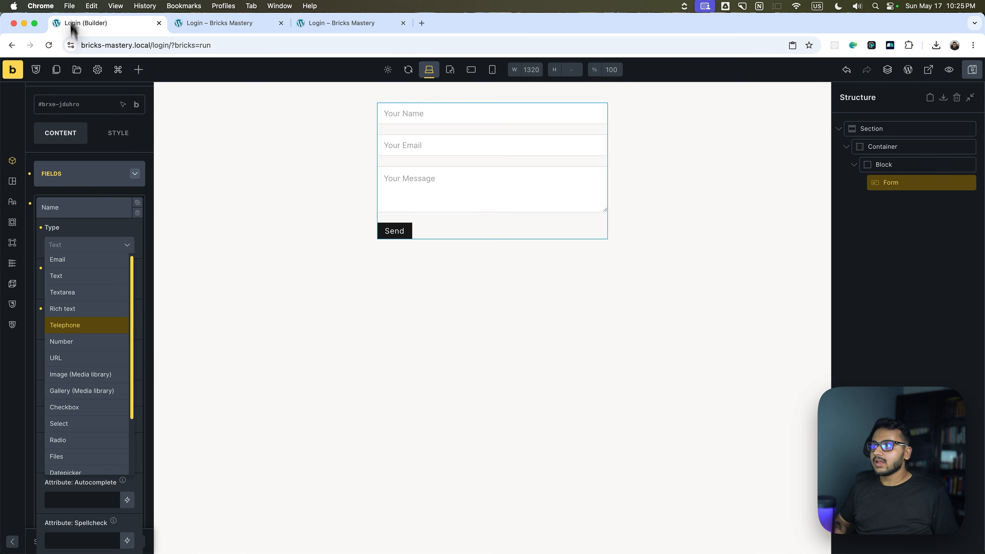
click(78, 214)
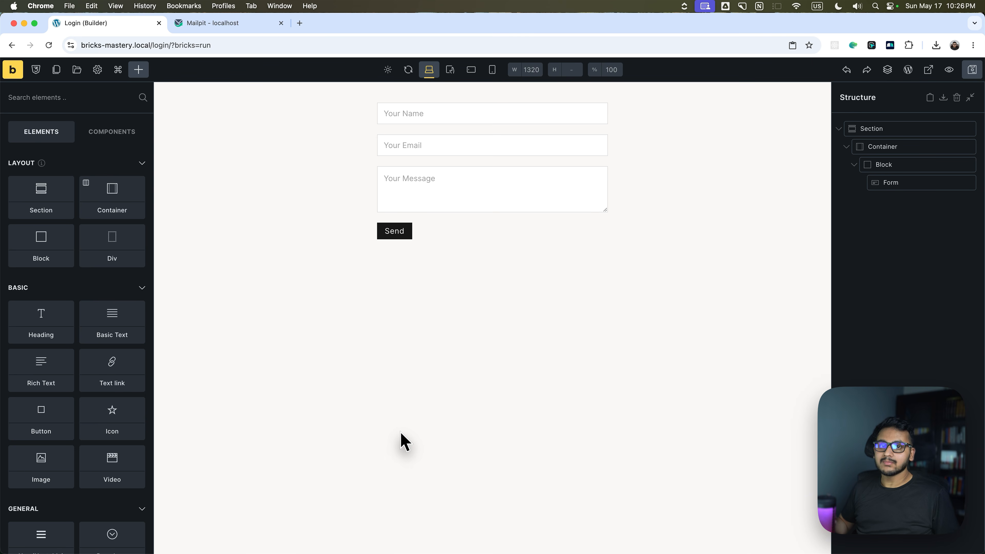
click(388, 545)
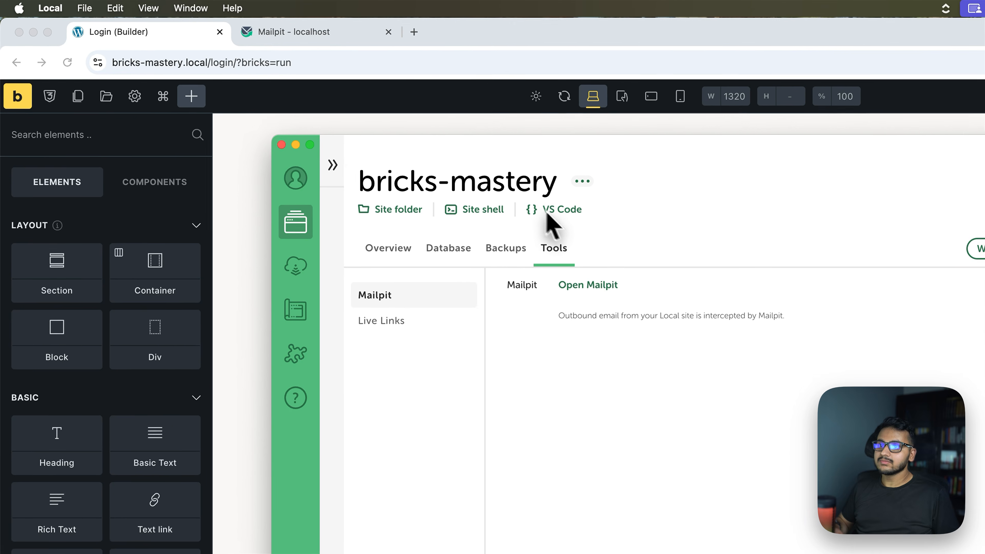
click(389, 250)
click(554, 251)
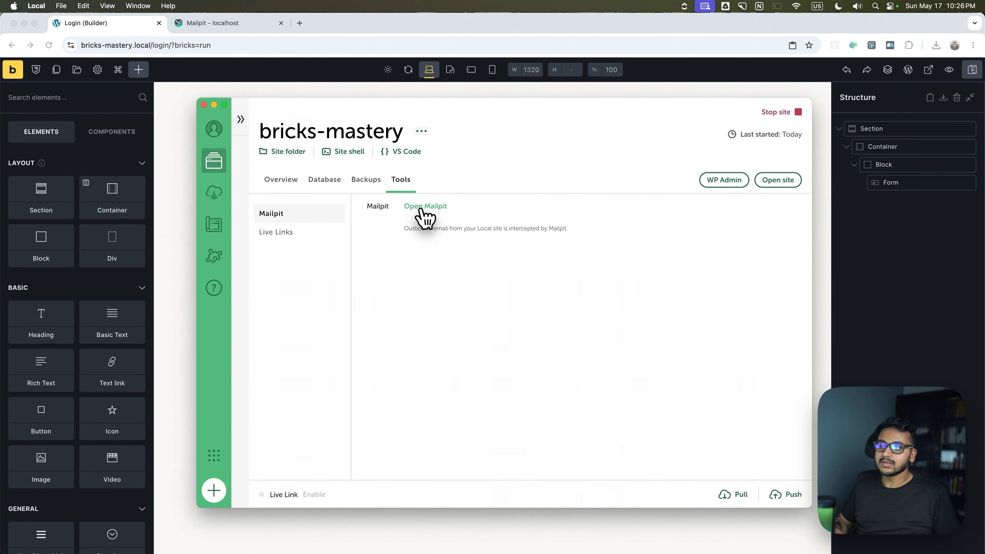
click(421, 210)
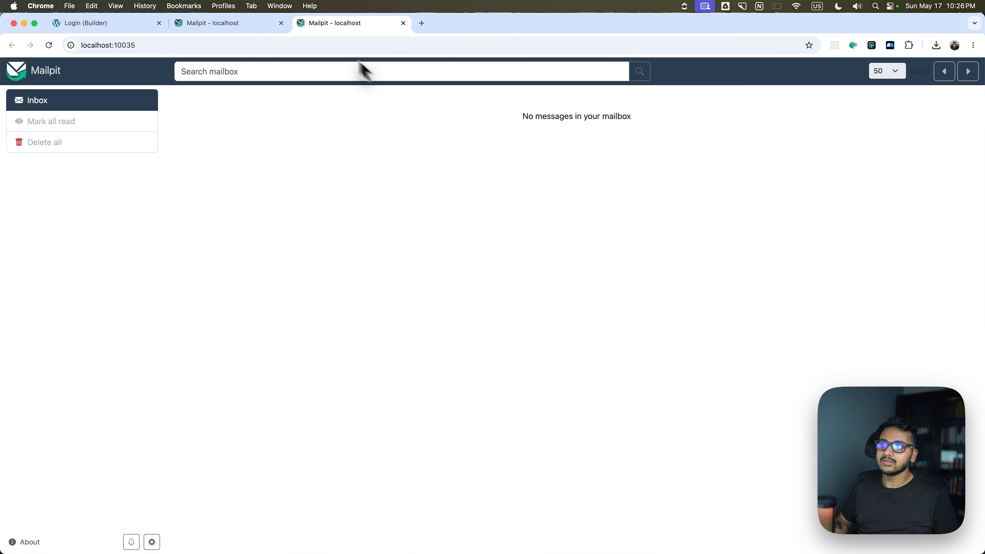
click(281, 22)
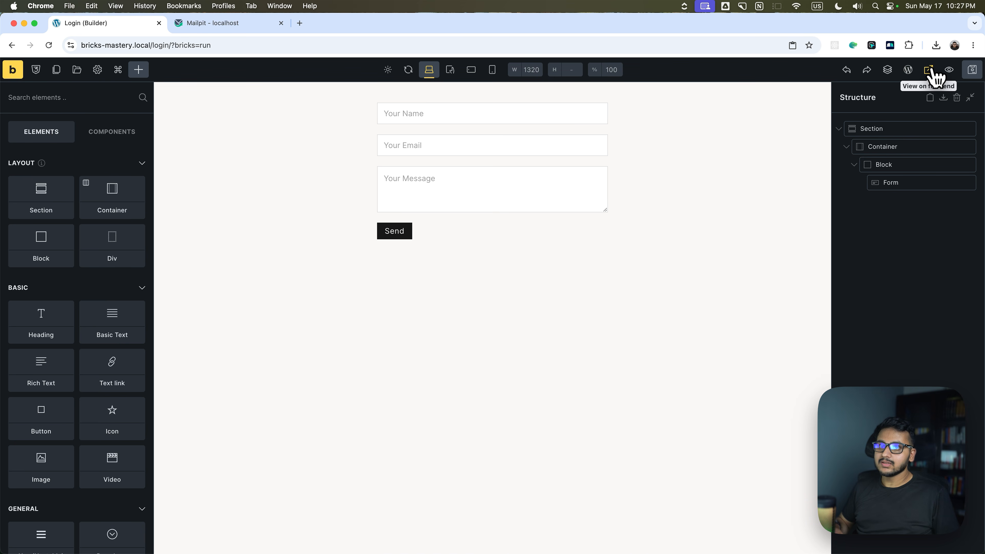
On the front-end Login form, enter a name, an email and message 'Hey', then send.
click(935, 77)
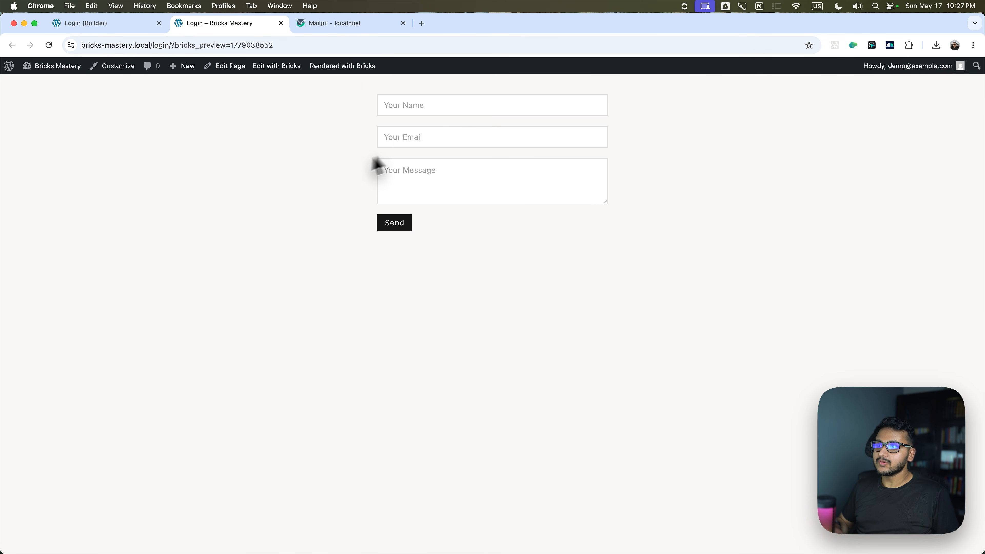
click(410, 101)
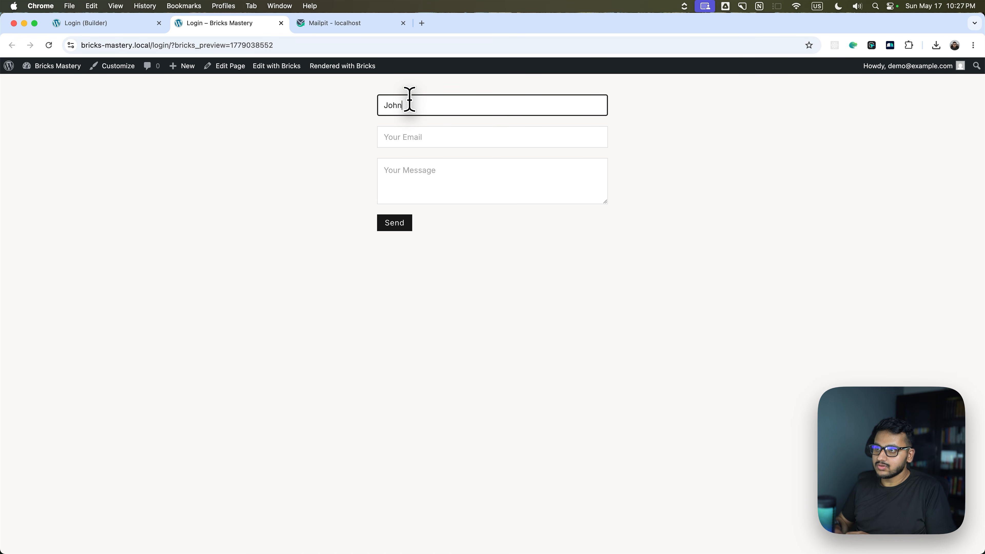
key(Tab)
text(demo)
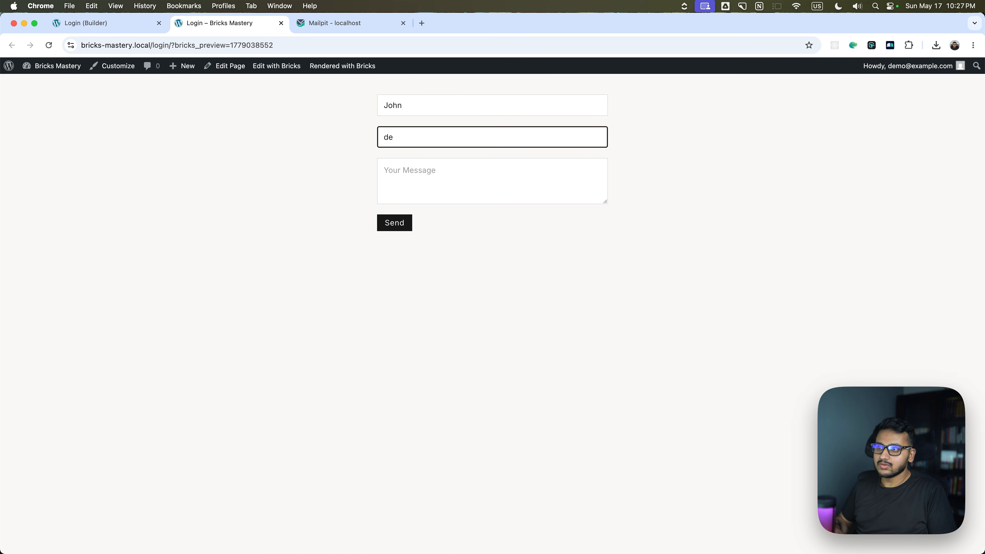
text(john@)
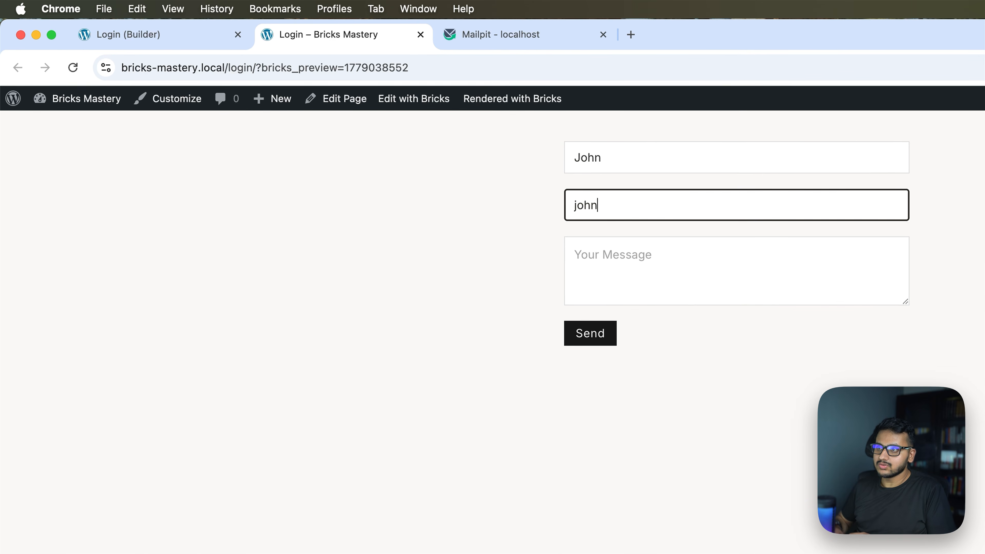
text(exam)
text(.com)
key(Tab)
text(Hey)
click(591, 333)
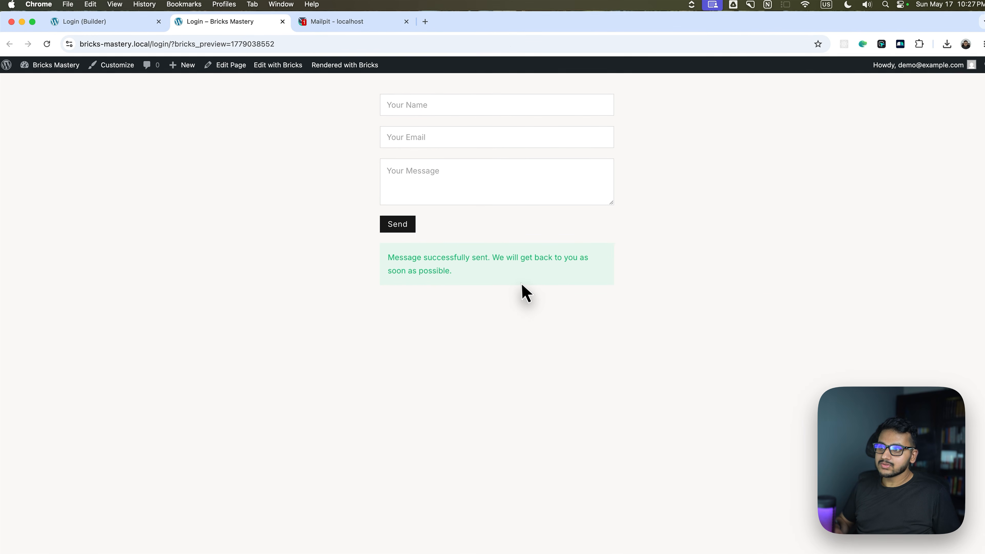
Open the Contact form request email in Mailpit, then go back and select the form.
click(314, 24)
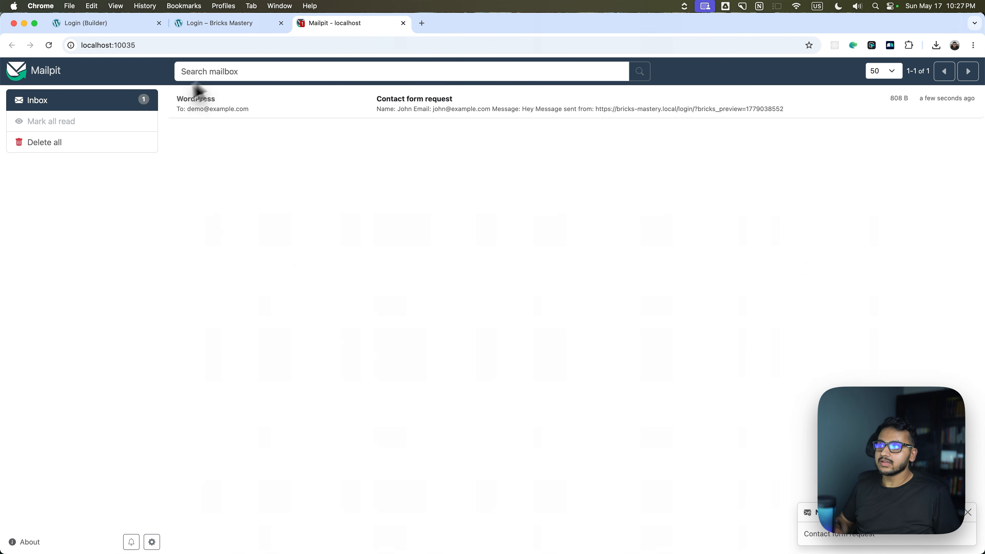
click(293, 106)
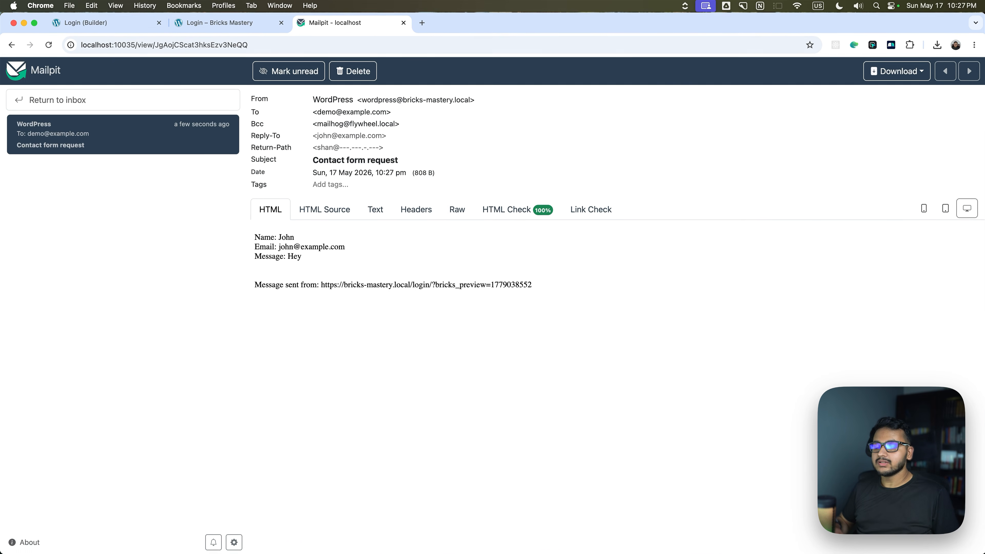
click(93, 21)
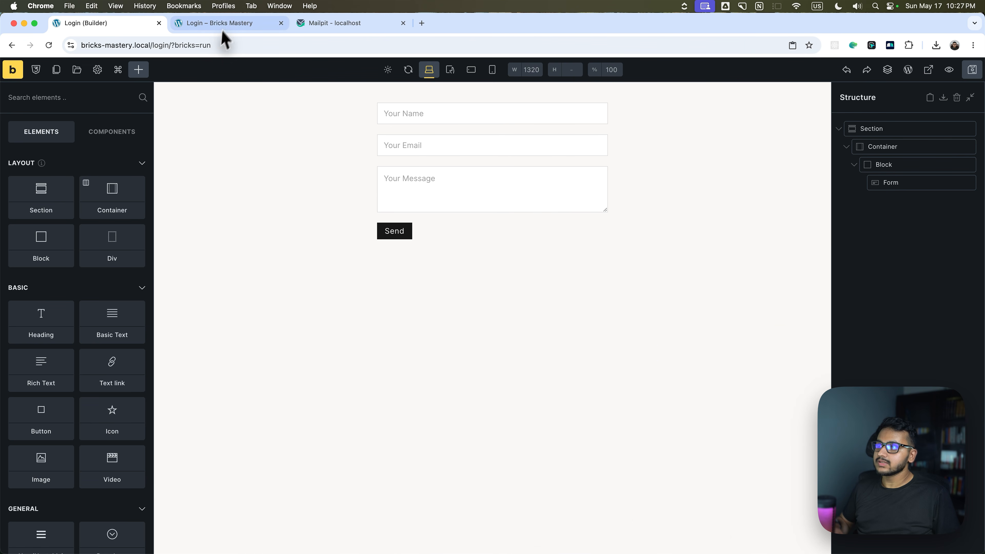
click(918, 183)
Add a new form field, look at its type options, then delete it.
scroll(102, 236, down, 1)
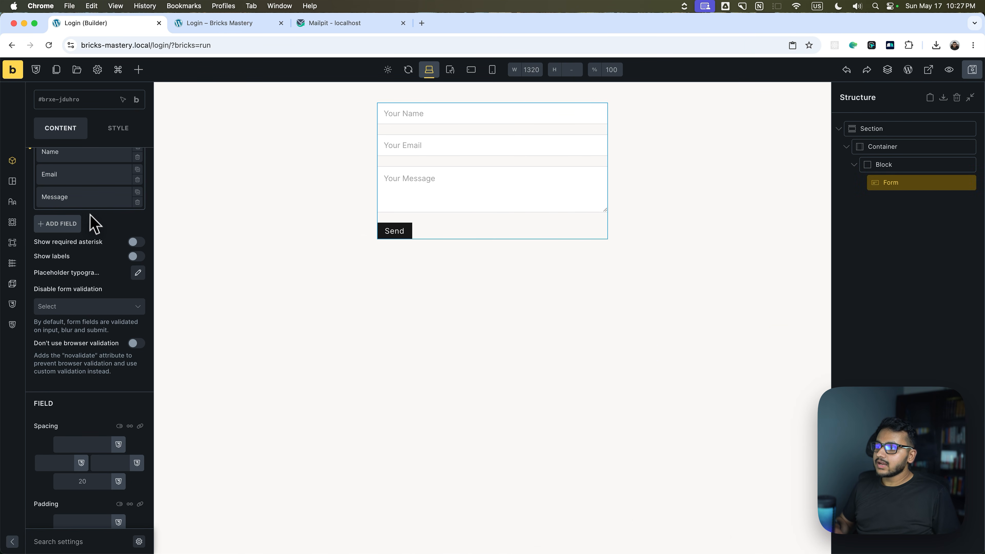
scroll(91, 217, up, 1)
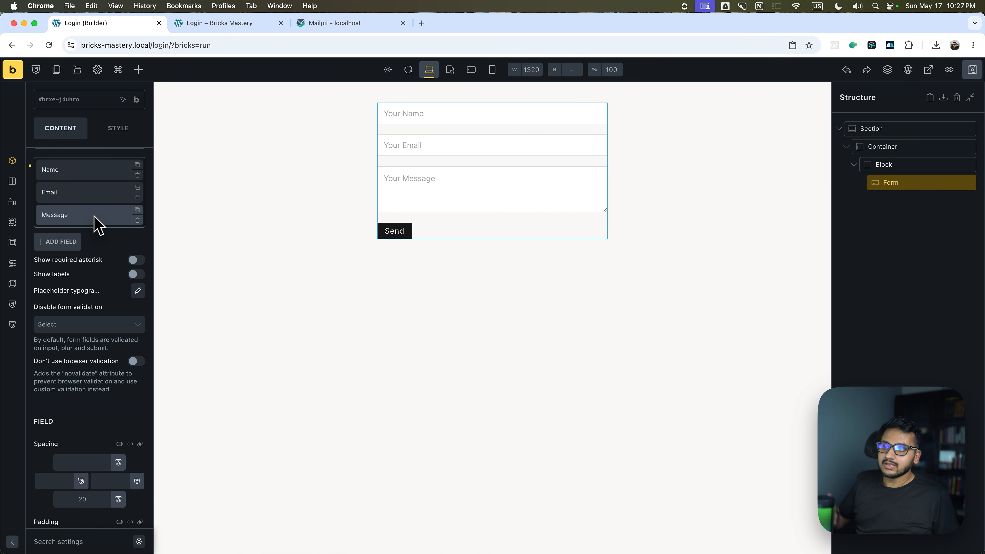
click(76, 245)
click(81, 276)
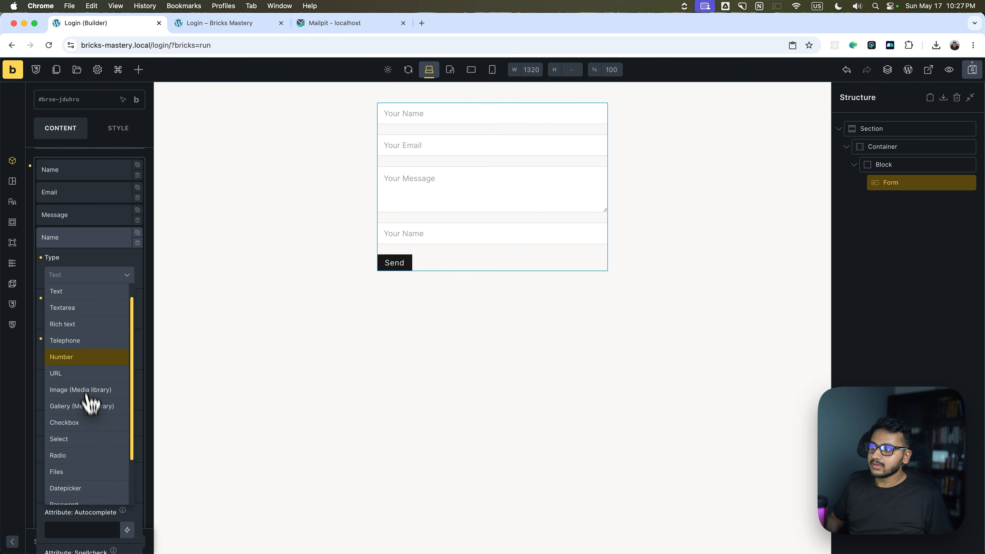
click(86, 241)
click(138, 242)
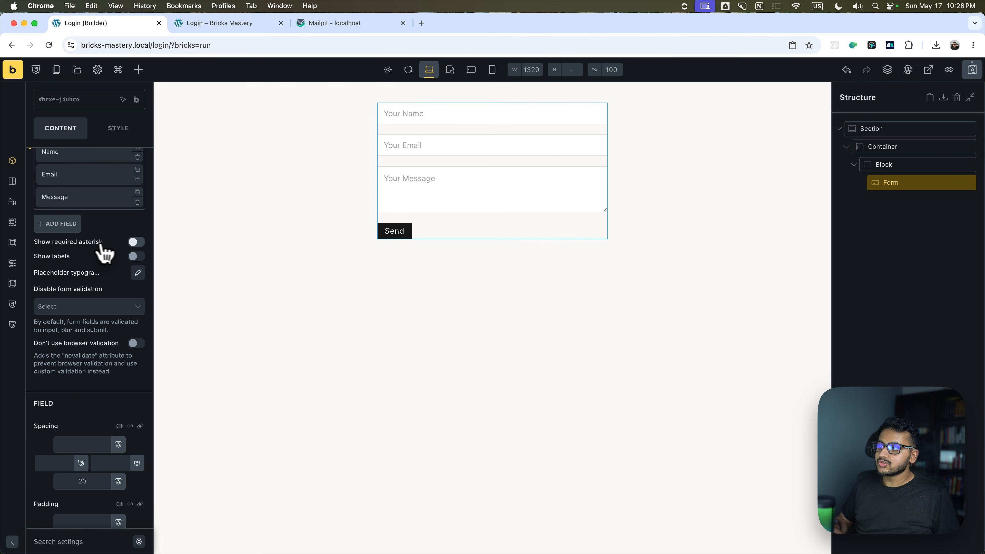
Try required asterisks and red placeholder text, then revert both to default.
click(133, 242)
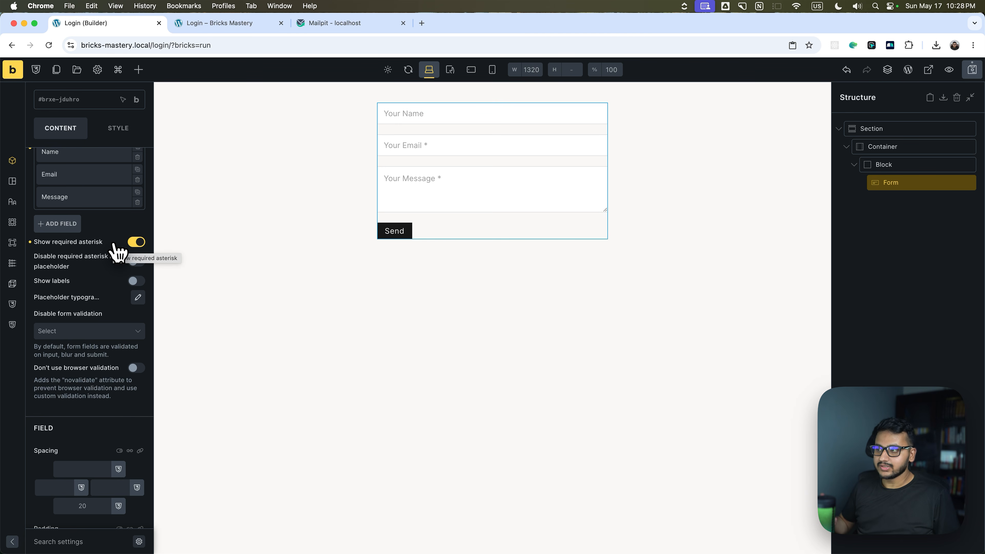
click(135, 242)
scroll(116, 267, down, 1)
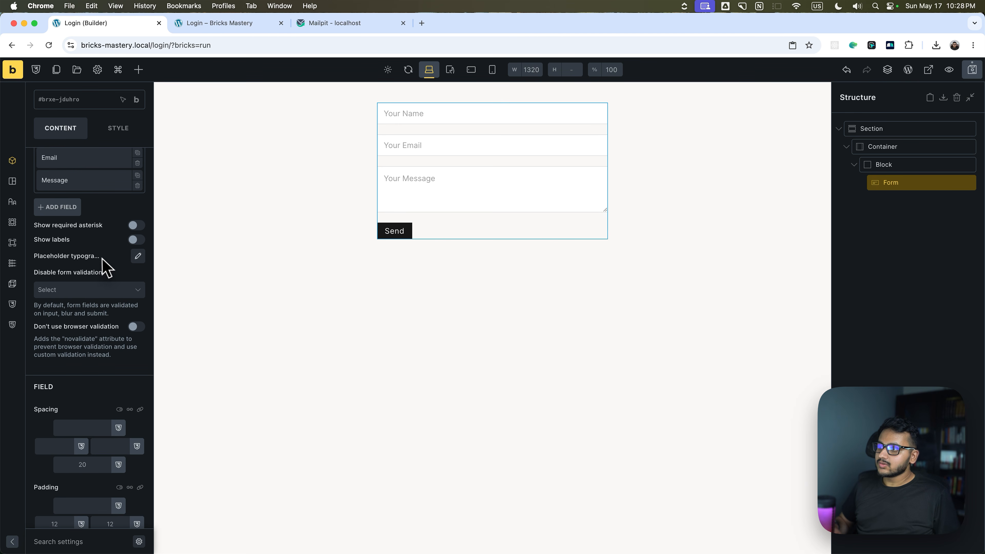
click(138, 256)
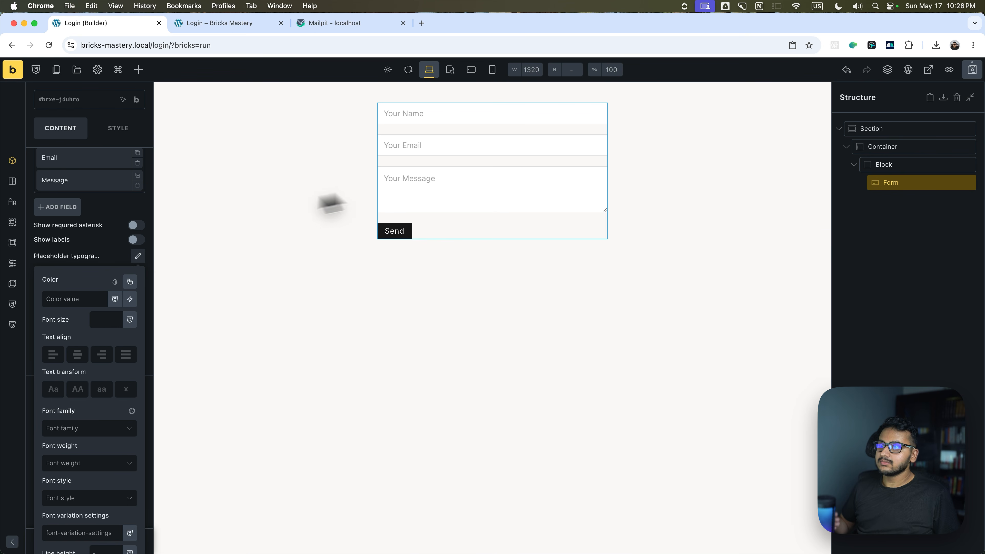
click(129, 281)
click(123, 300)
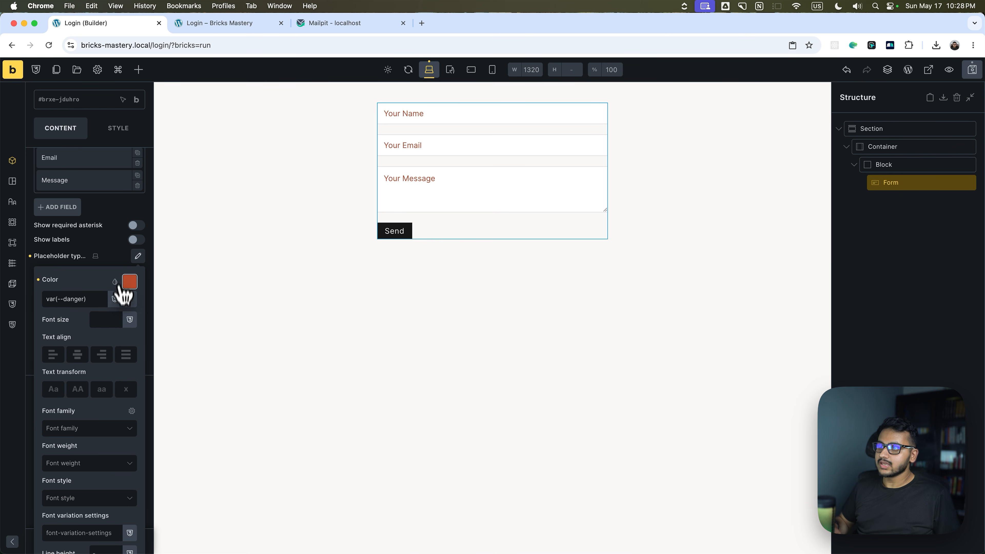
click(31, 256)
Expand the form's after-submit Actions settings.
scroll(101, 268, down, 5)
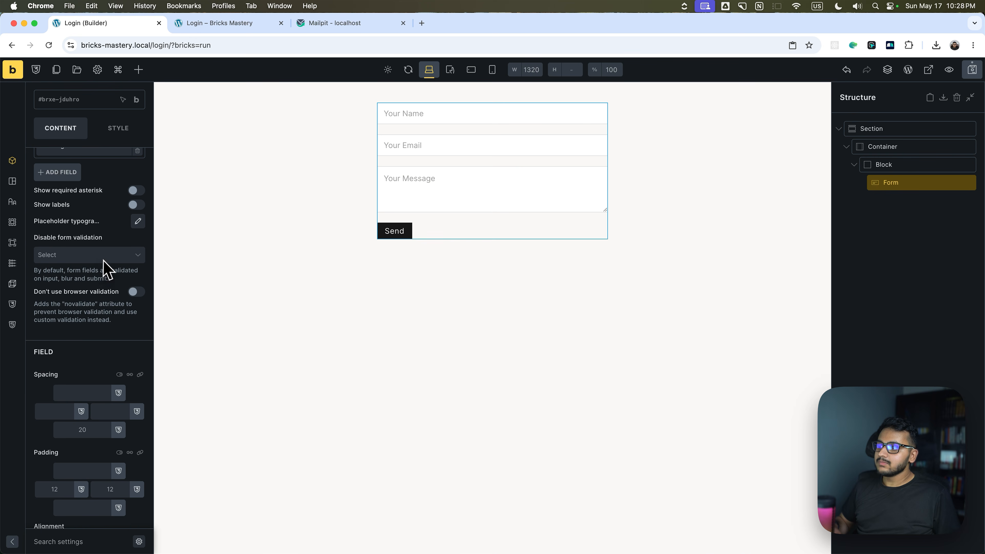
scroll(89, 196, down, 5)
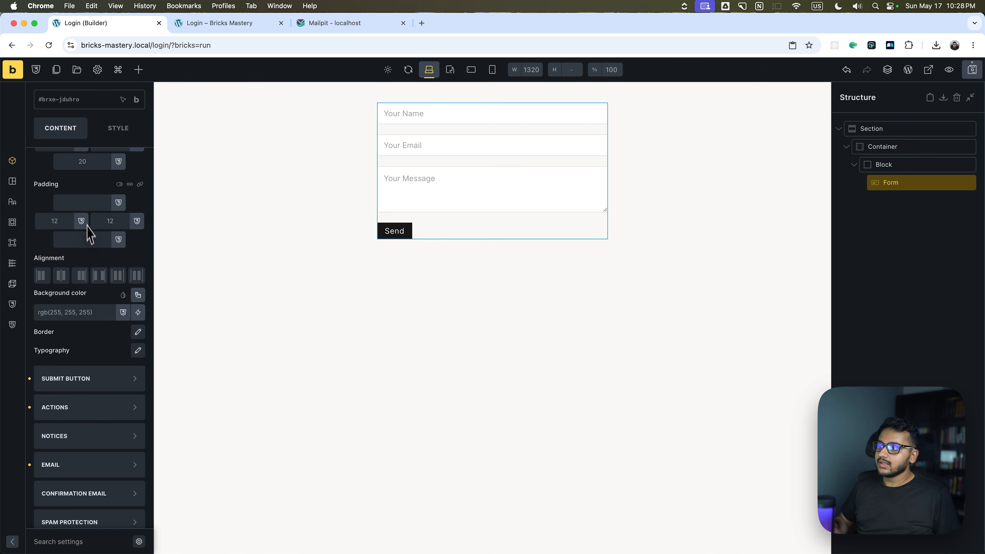
click(63, 384)
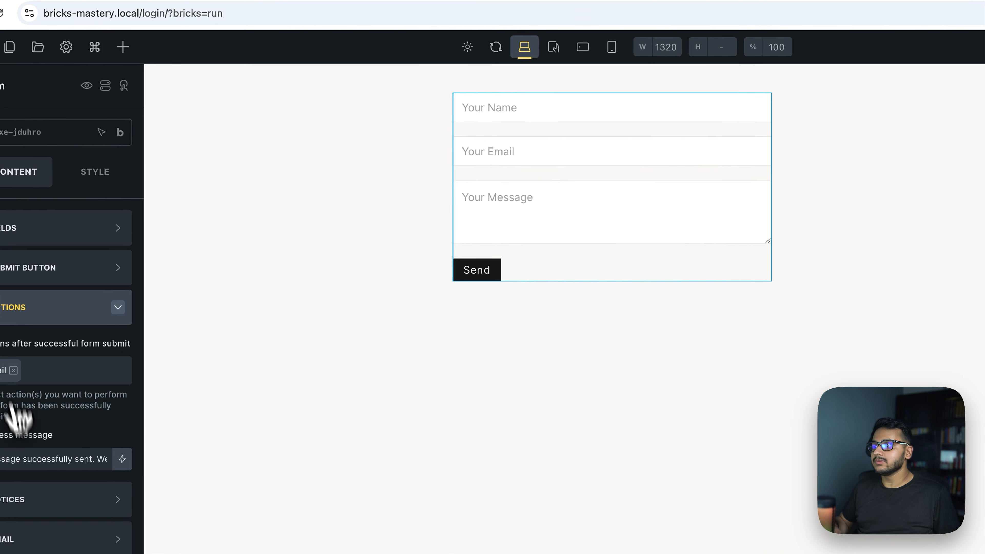
Check the form's action list, keeping Email as the only after-submit action.
click(70, 425)
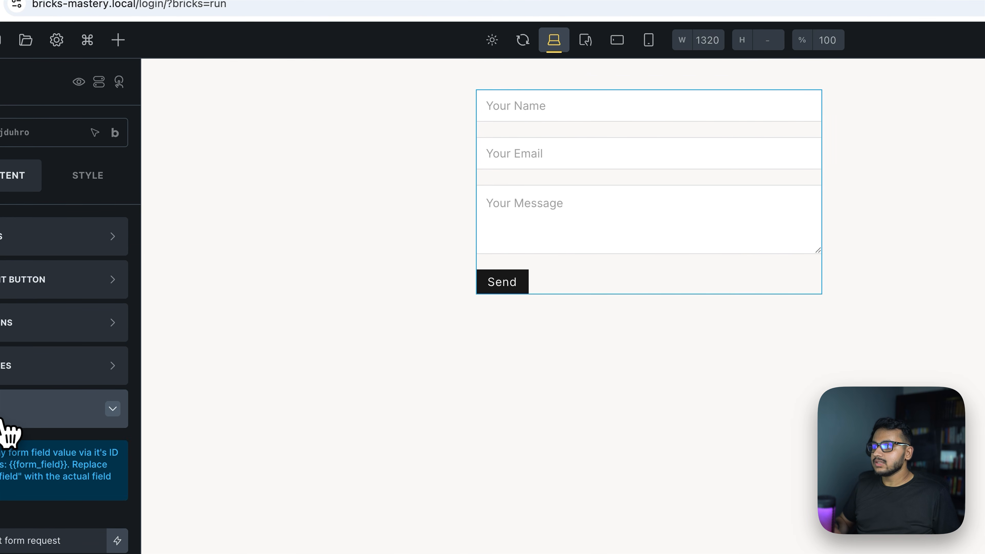
click(10, 324)
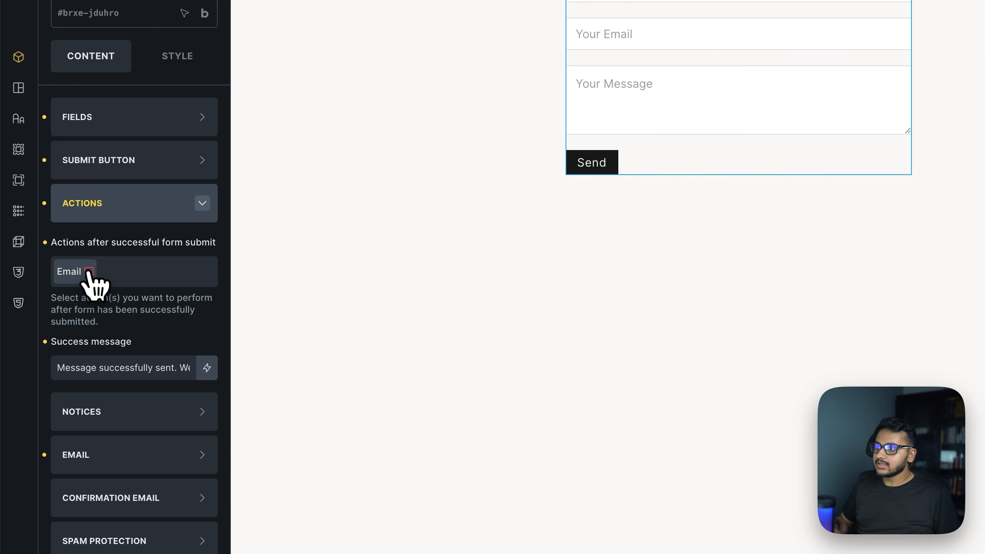
click(134, 274)
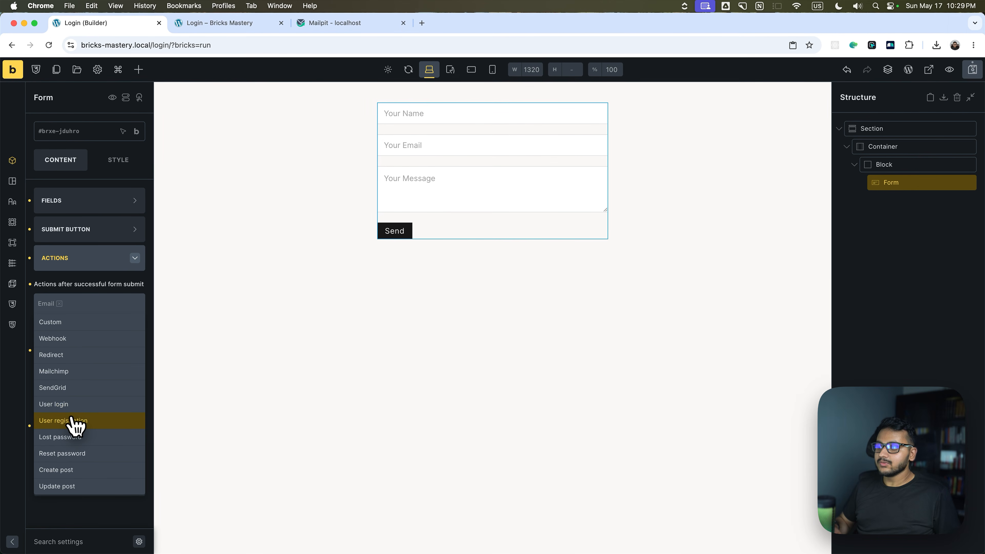
click(90, 287)
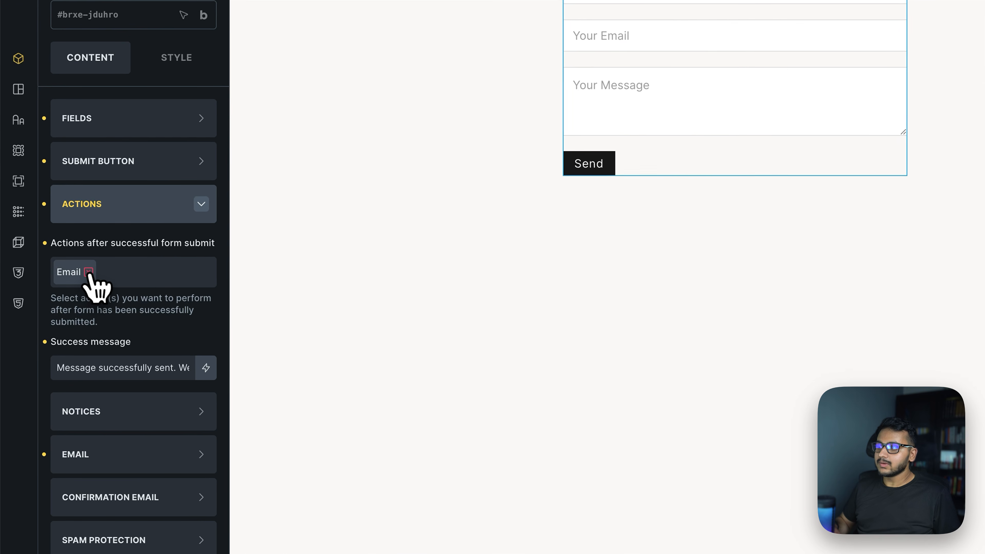
Review the Email settings (subject 'Contact form request', from 'Bricks Mastery'), then collapse them.
click(101, 454)
scroll(99, 314, down, 3)
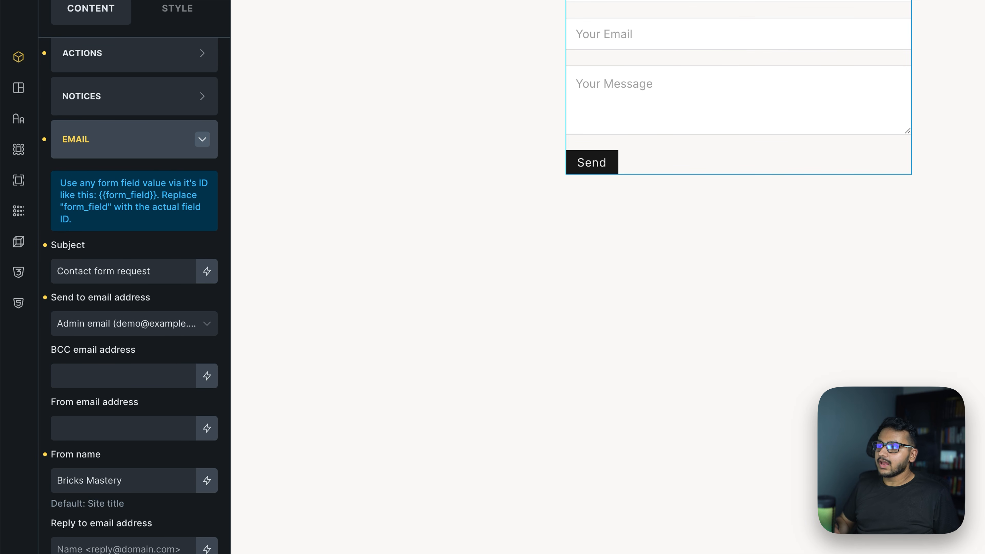
scroll(154, 323, down, 4)
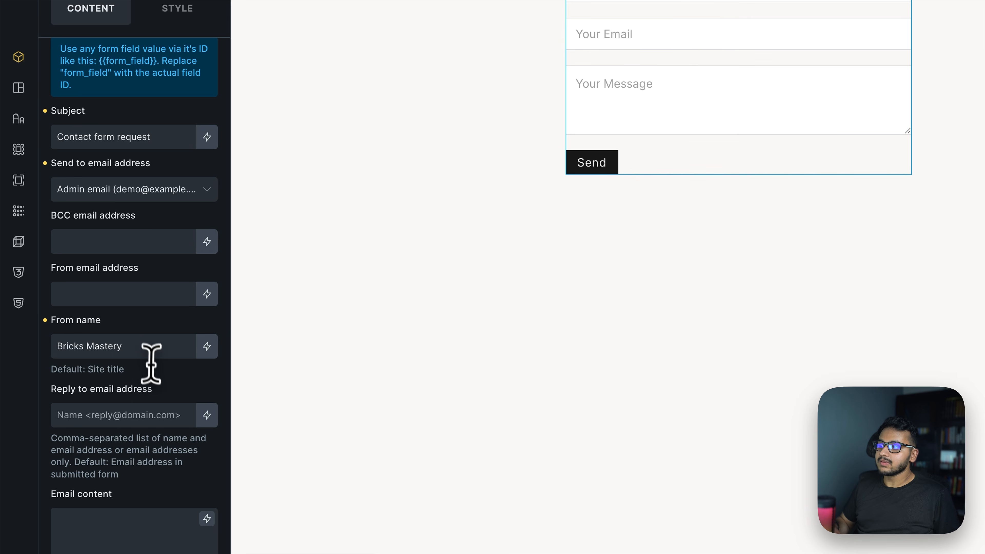
scroll(141, 422, down, 4)
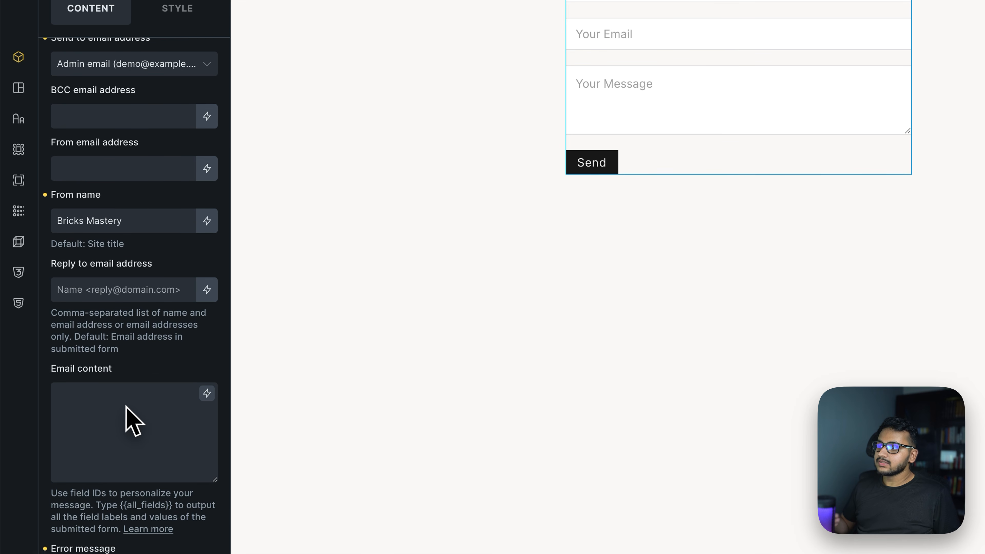
scroll(85, 349, up, 5)
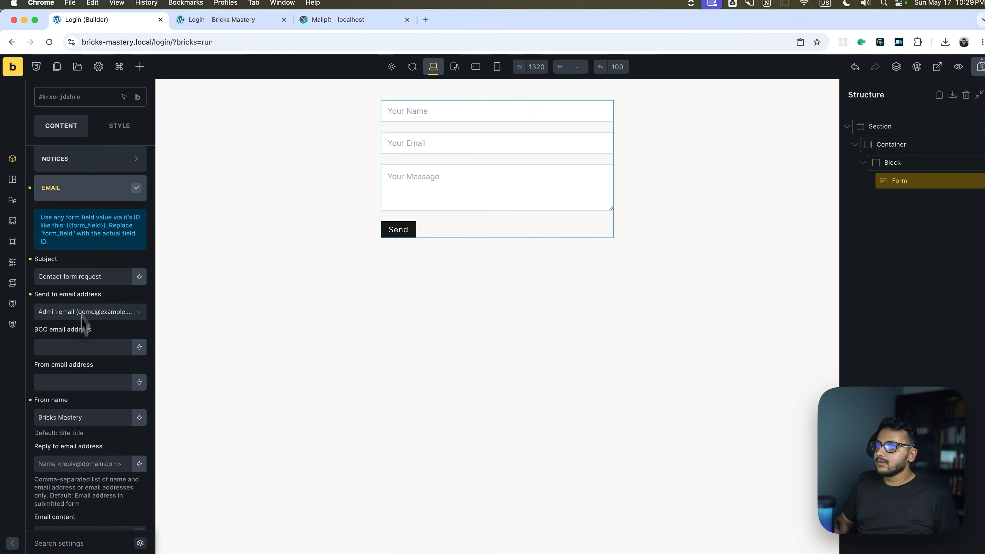
click(83, 189)
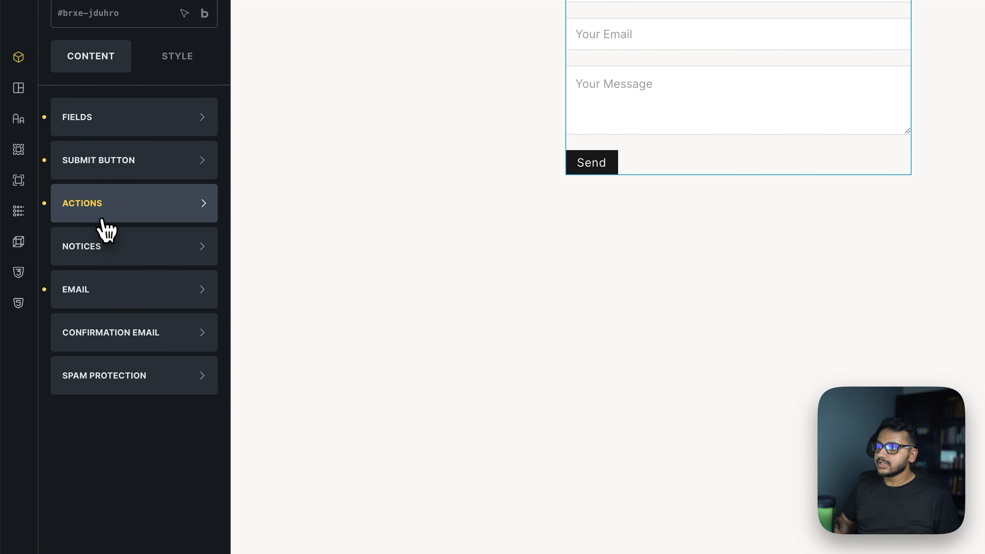
Replace the form's Email action with User login.
click(103, 221)
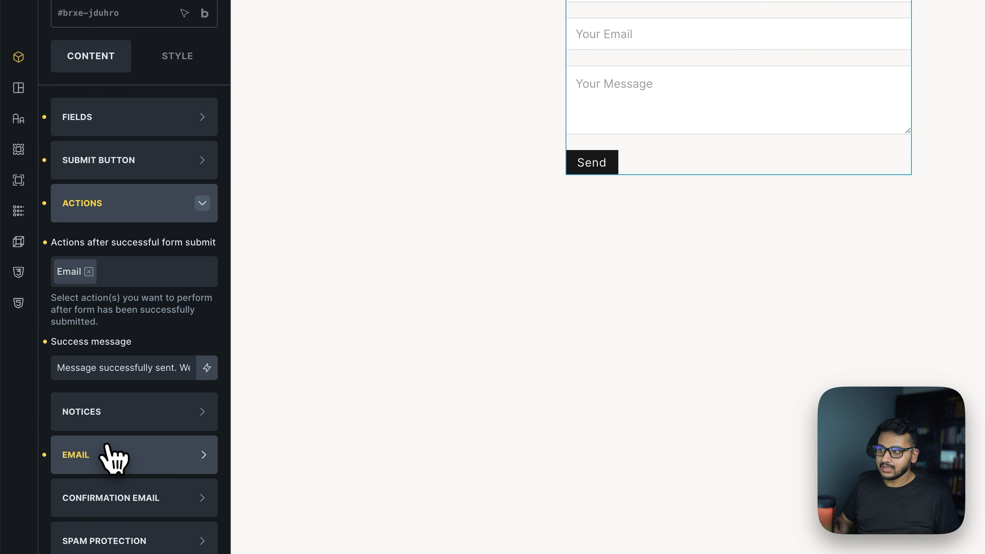
click(89, 271)
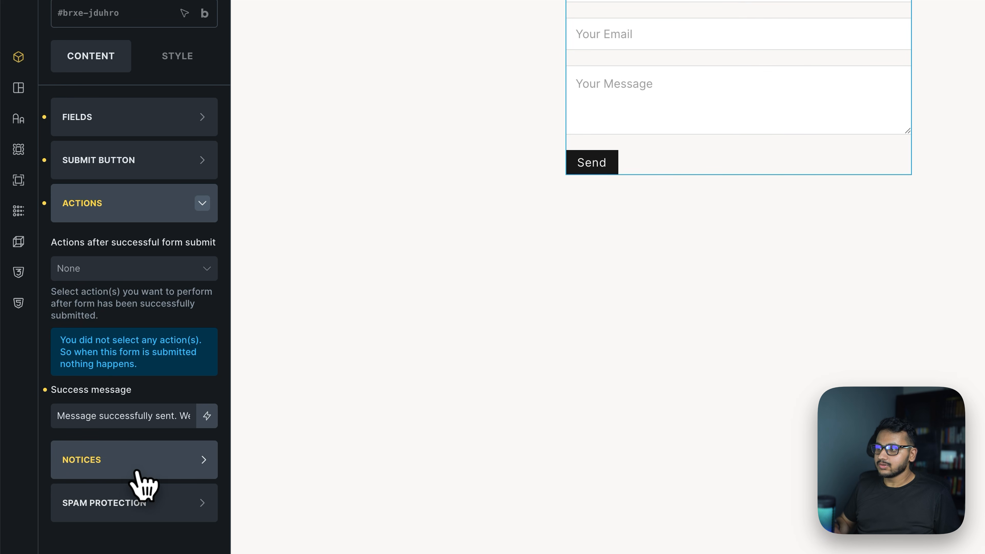
click(112, 270)
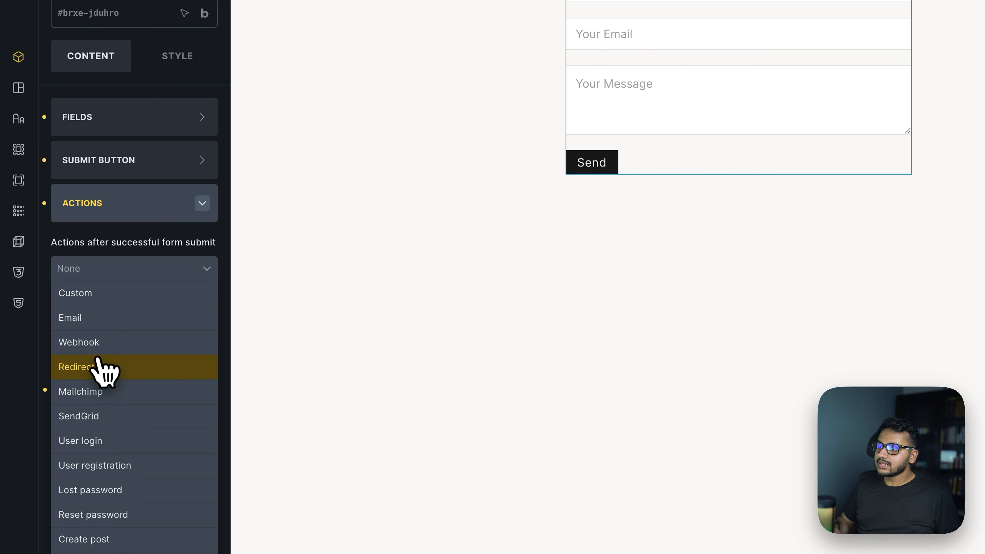
click(94, 446)
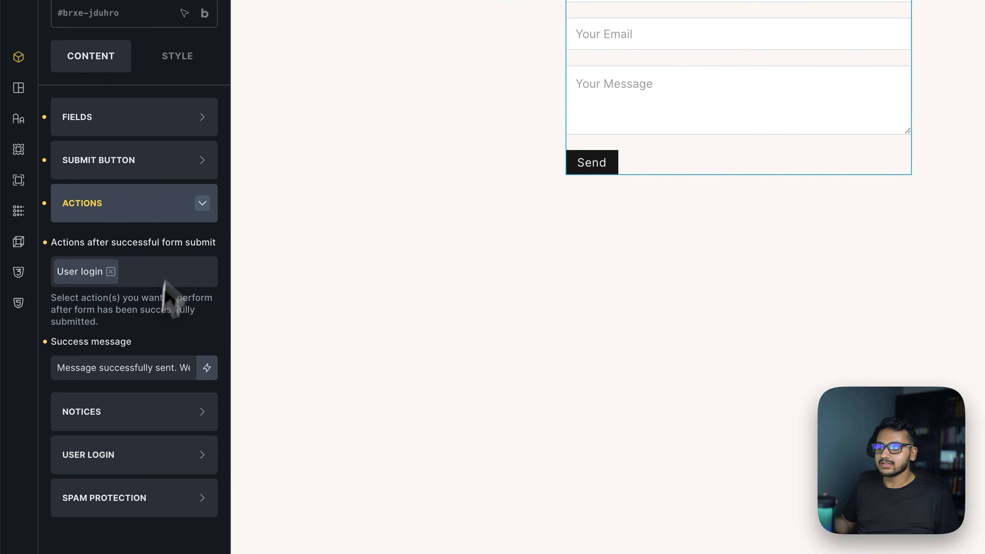
click(142, 271)
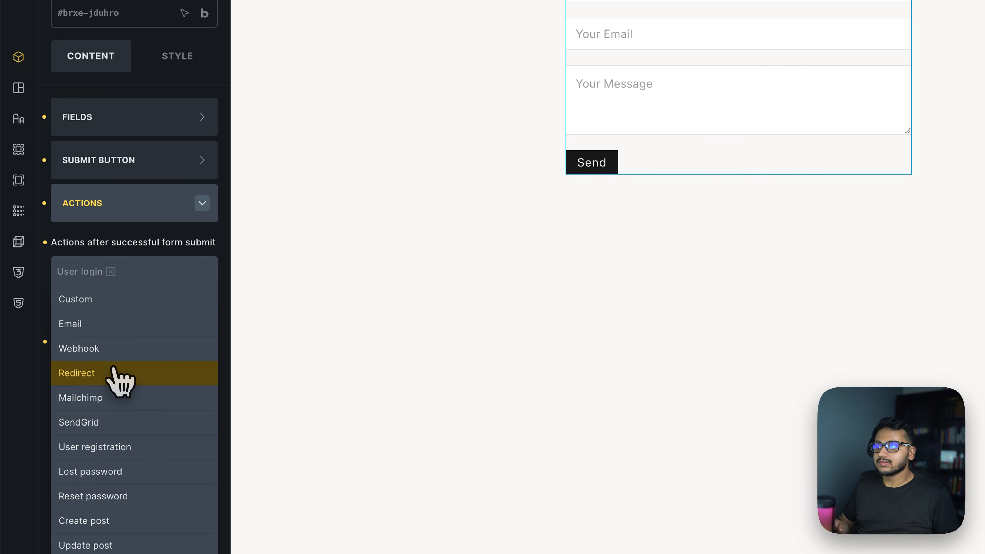
click(128, 247)
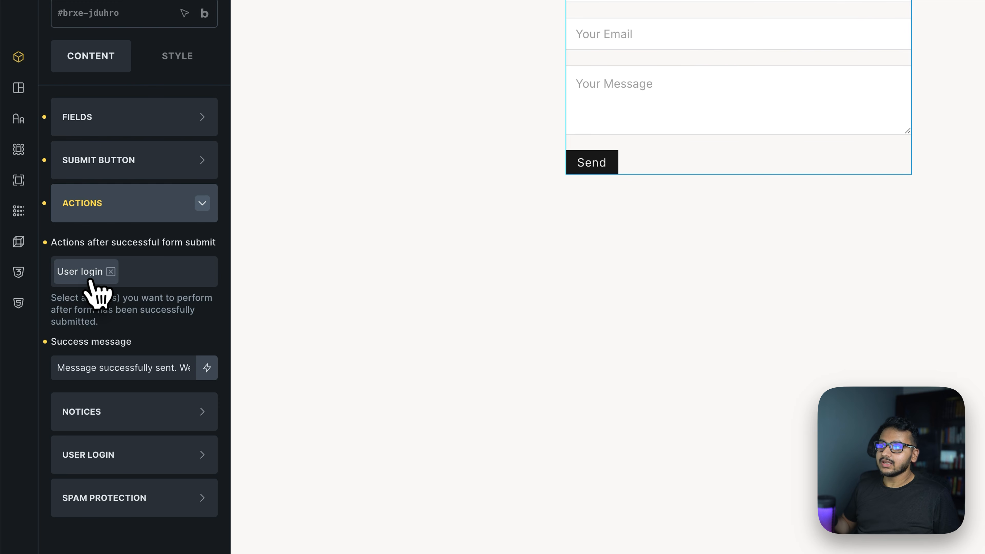
Add Webhook and Redirect actions, move Redirect before User login, and show the fields list.
click(134, 278)
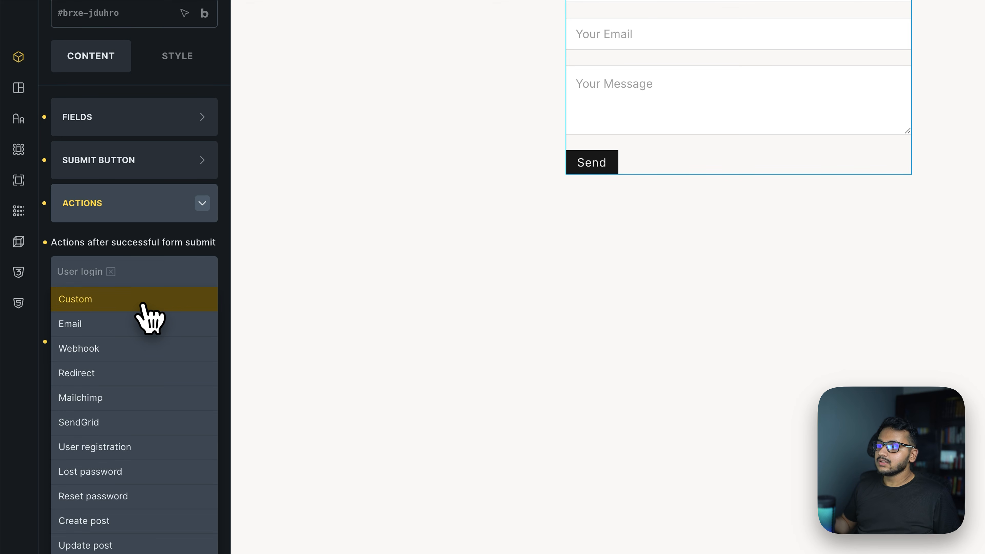
click(142, 359)
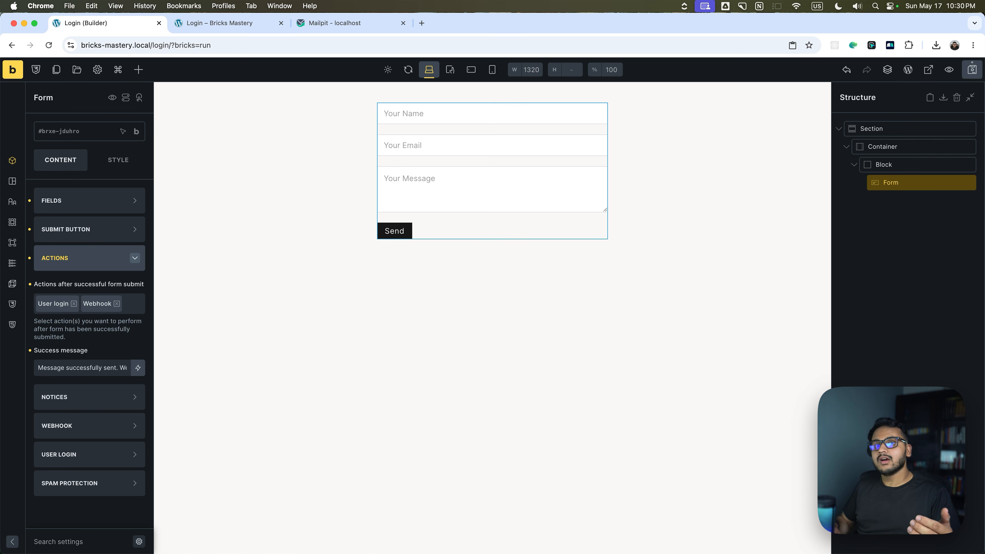
click(133, 304)
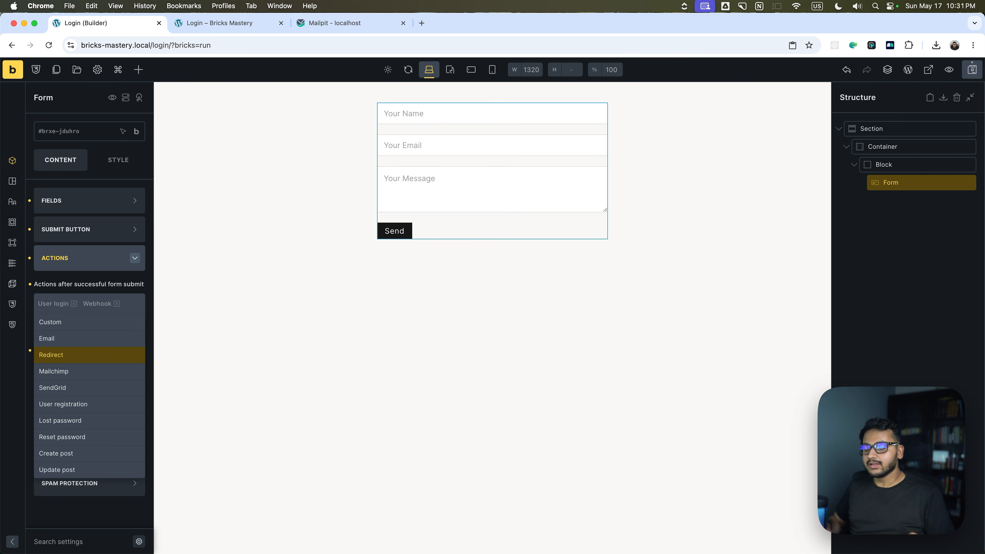
click(79, 356)
drag(49, 322, 48, 306)
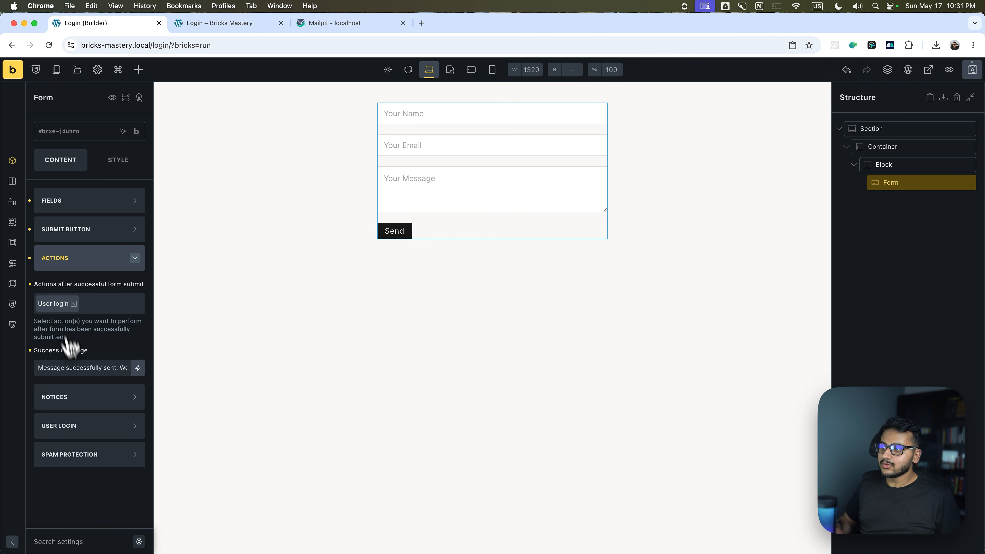
click(77, 427)
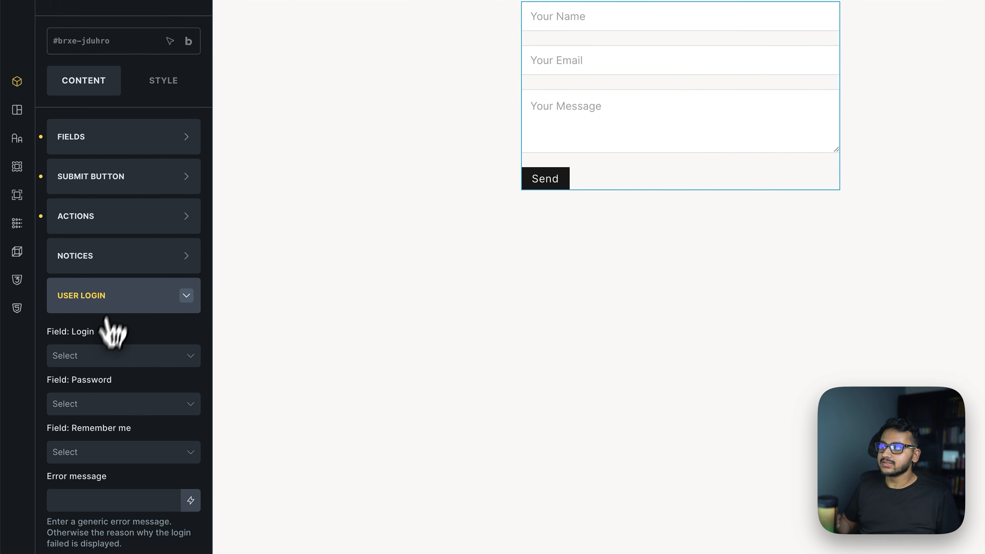
click(61, 202)
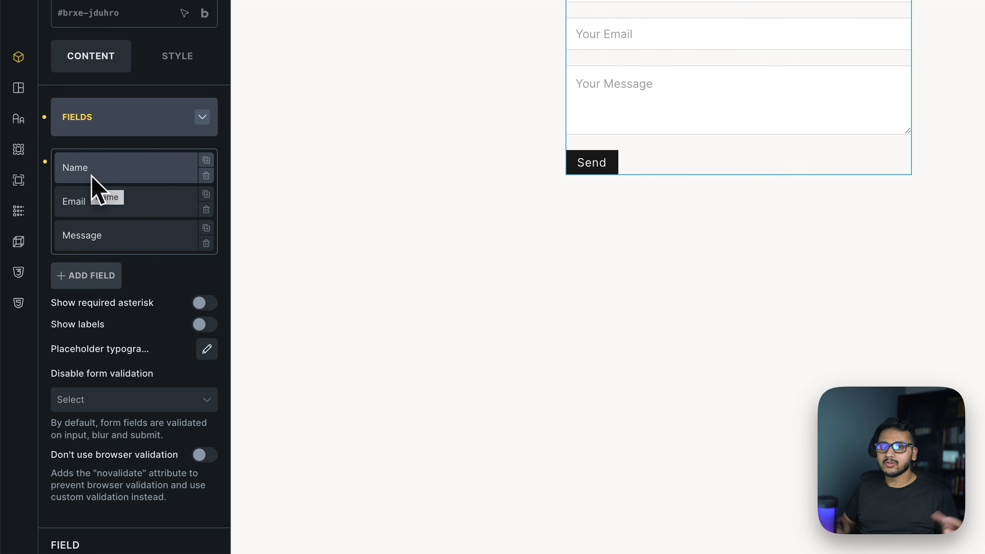
Delete the Name field and add a Password-type field below Email.
click(206, 175)
click(206, 176)
click(206, 209)
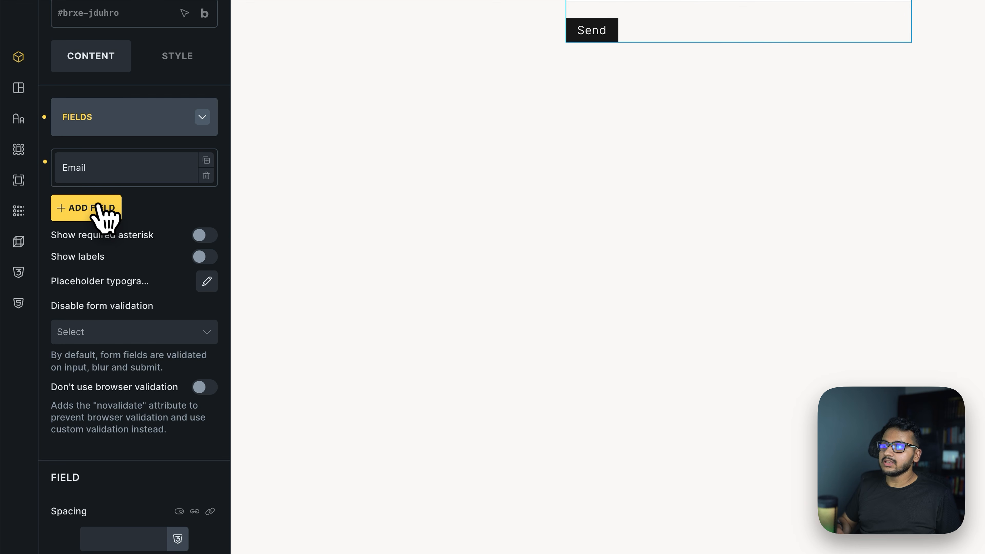
click(97, 208)
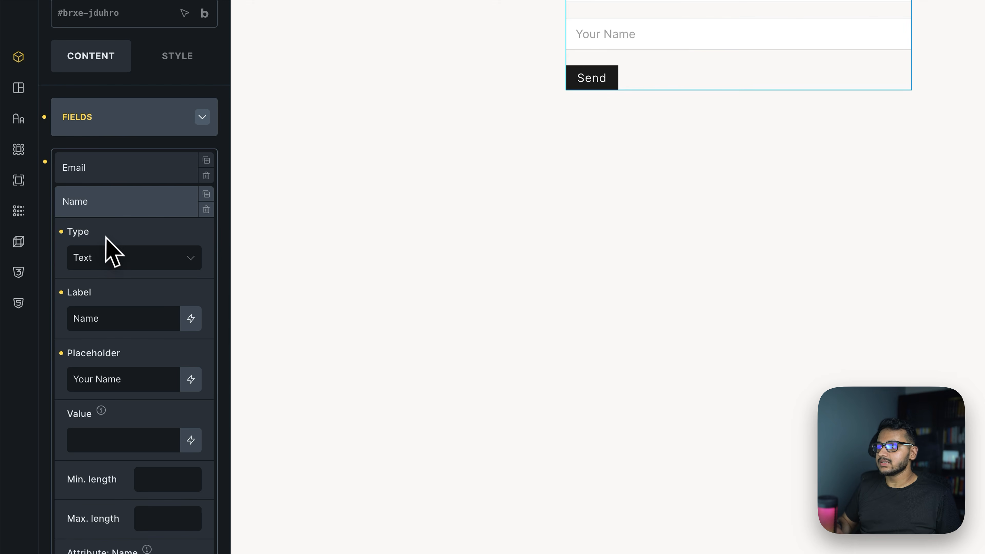
click(113, 260)
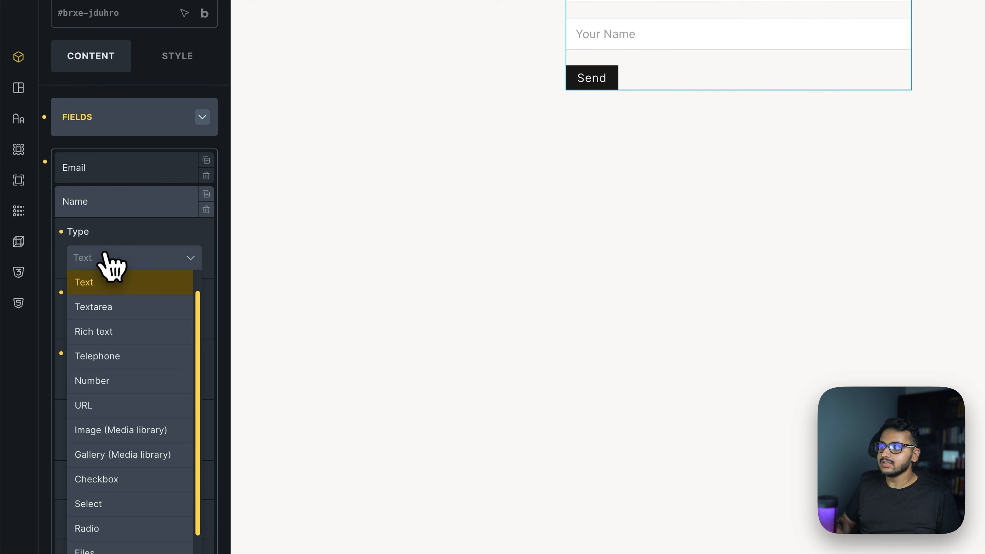
scroll(121, 450, down, 4)
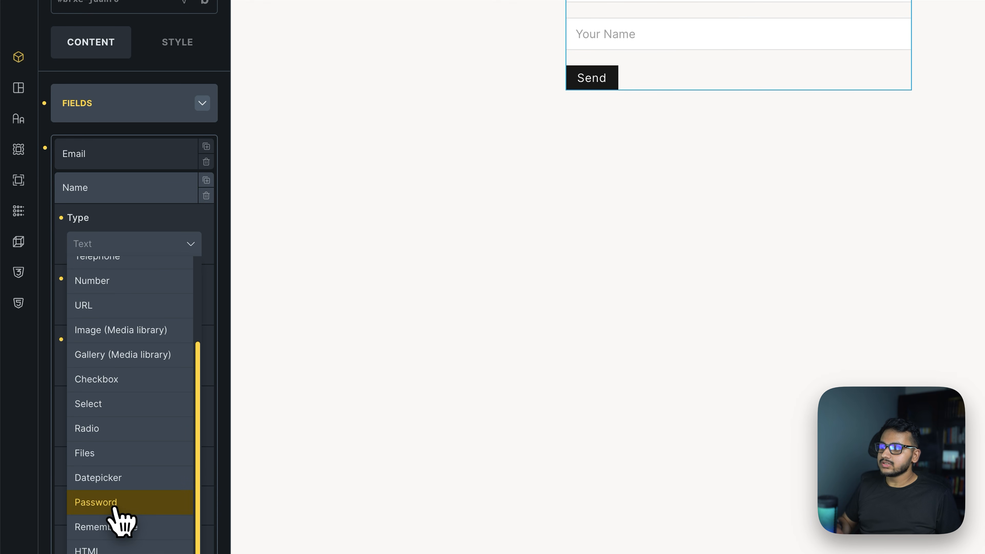
click(103, 503)
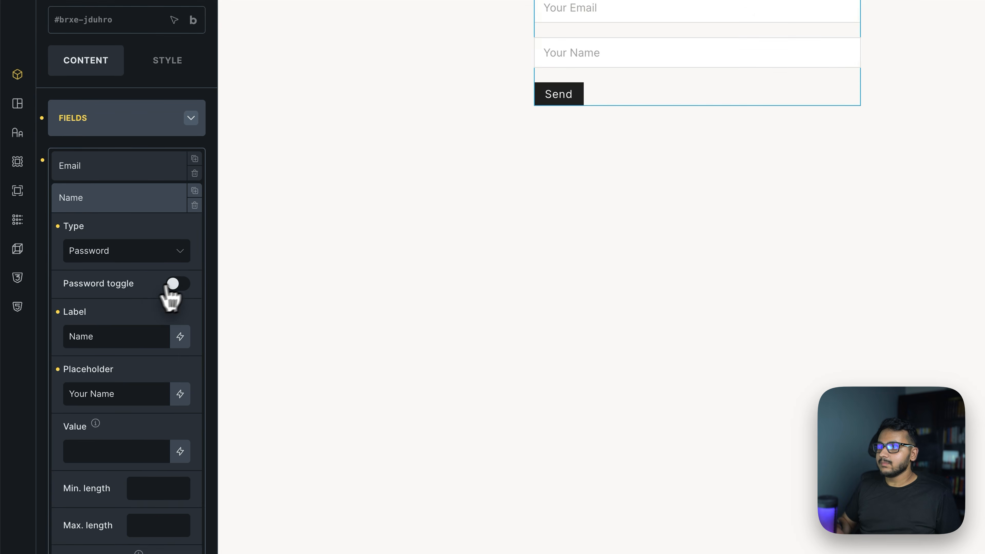
Label the new field 'Password'.
double_click(83, 334)
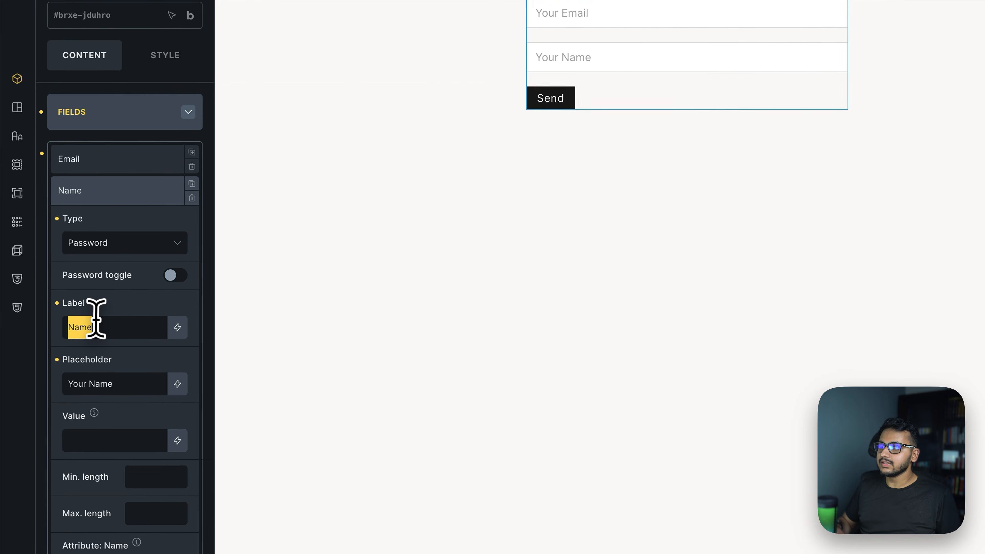
scroll(116, 233, down, 8)
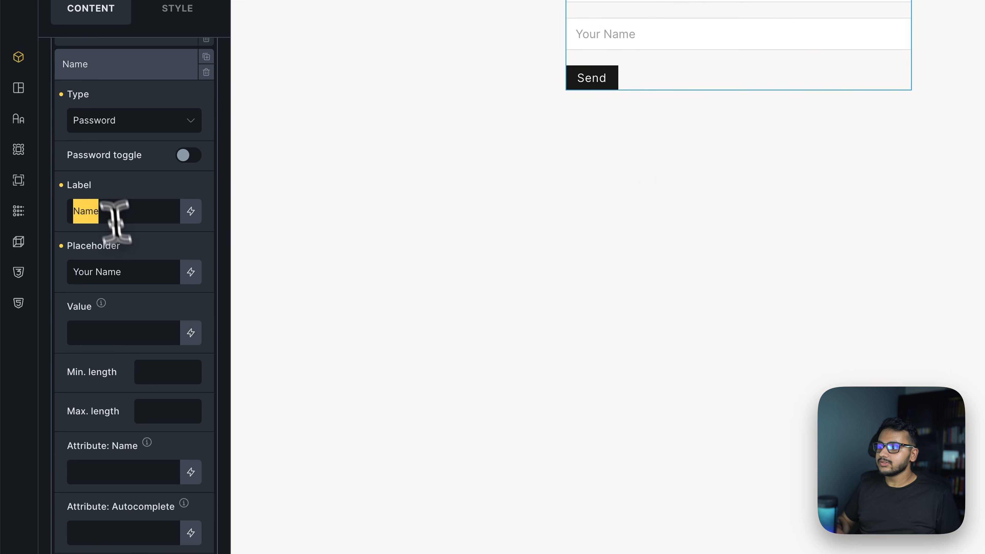
scroll(140, 264, up, 10)
click(117, 209)
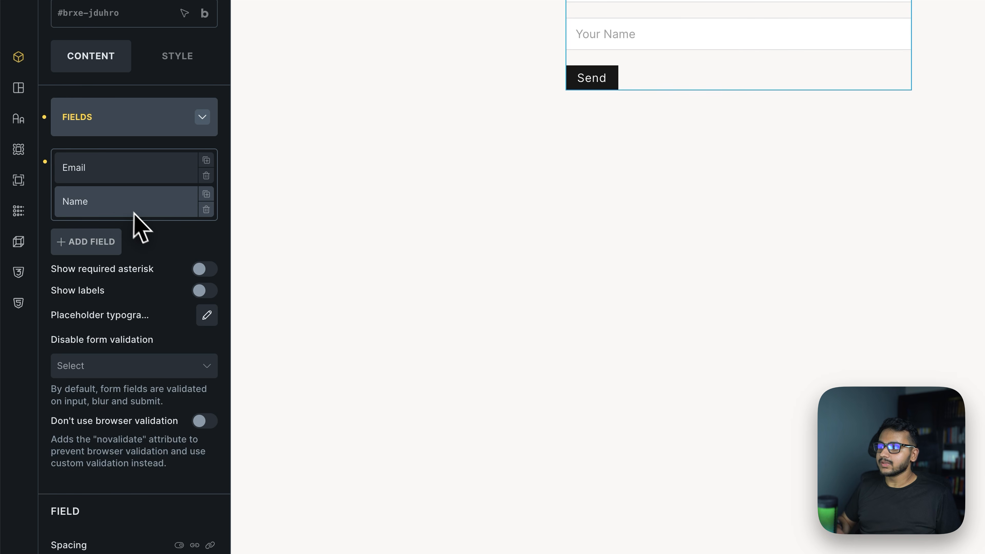
click(139, 316)
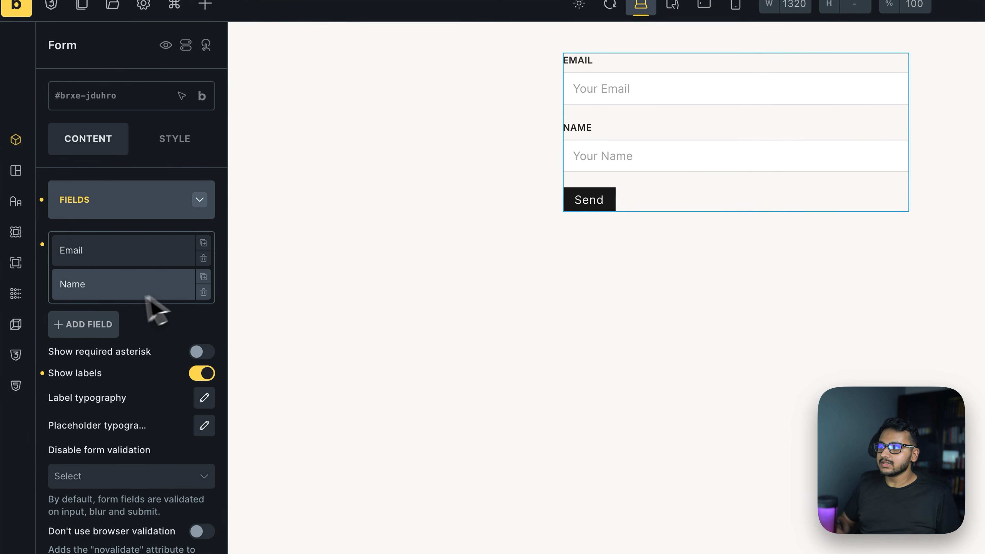
click(106, 291)
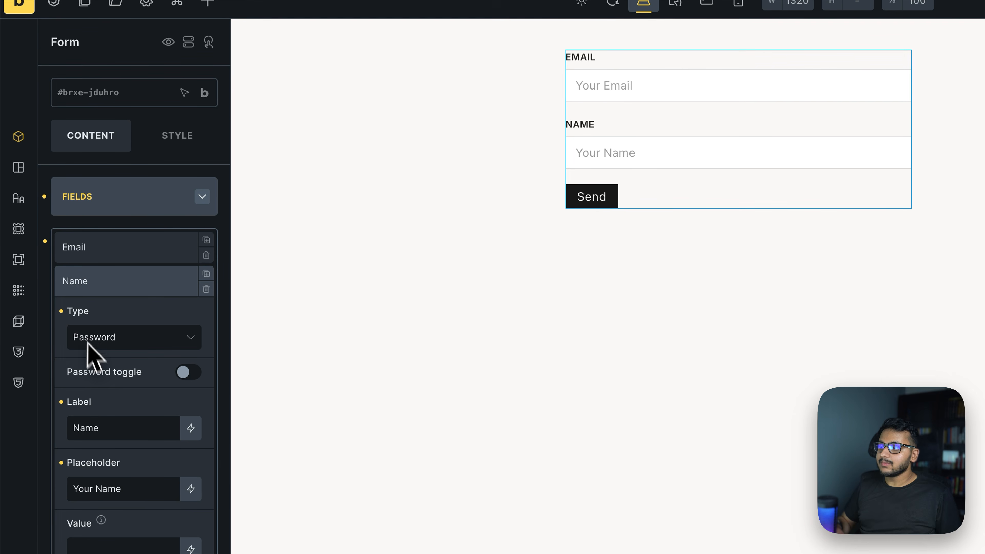
text(Password)
click(118, 285)
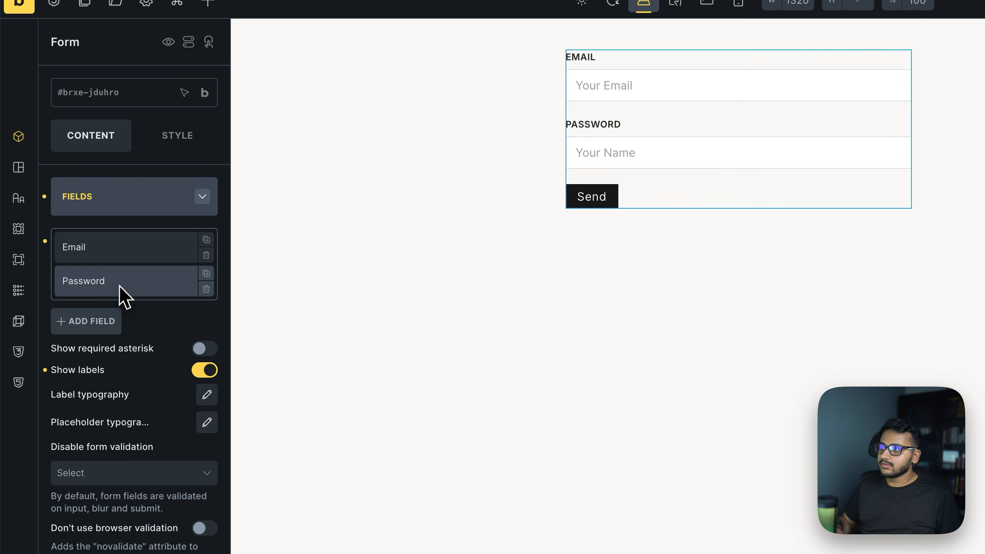
click(204, 370)
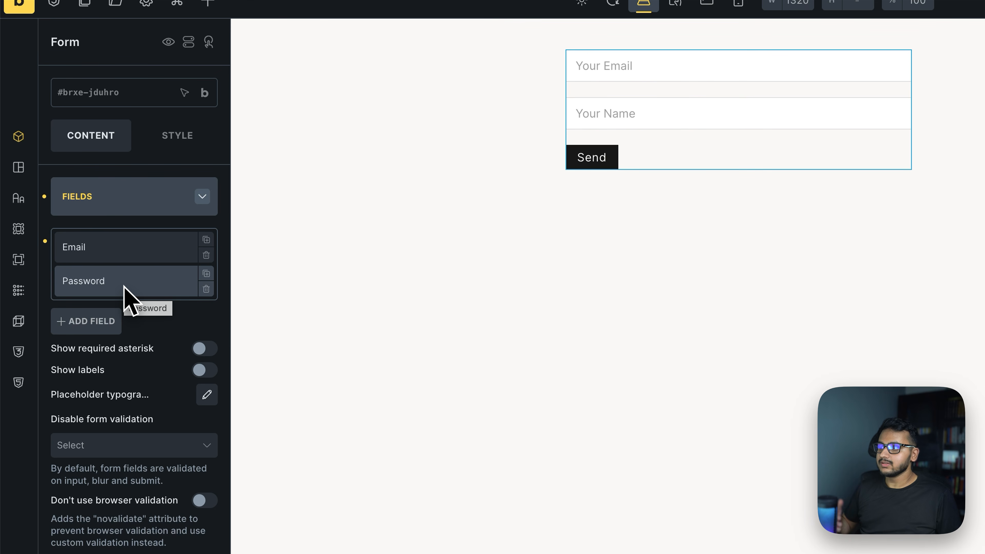
Give the Password field placeholder 'Enter your password', leaving value and minimum length empty.
click(124, 287)
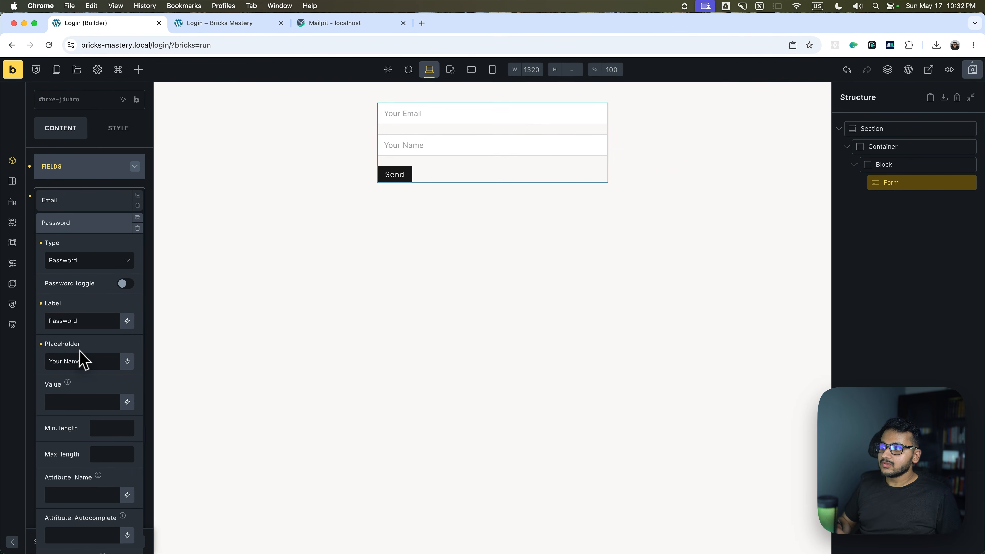
text(Enter your)
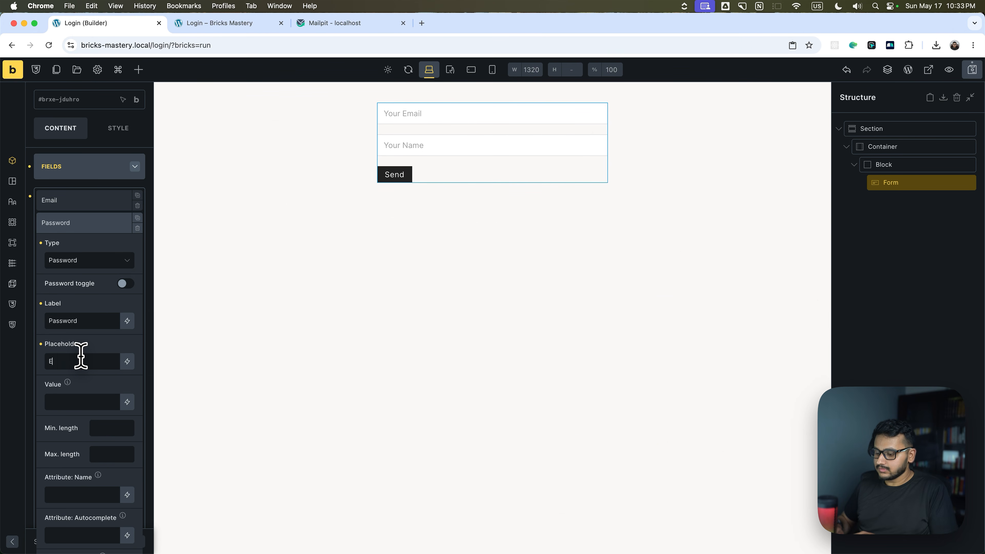
text( password)
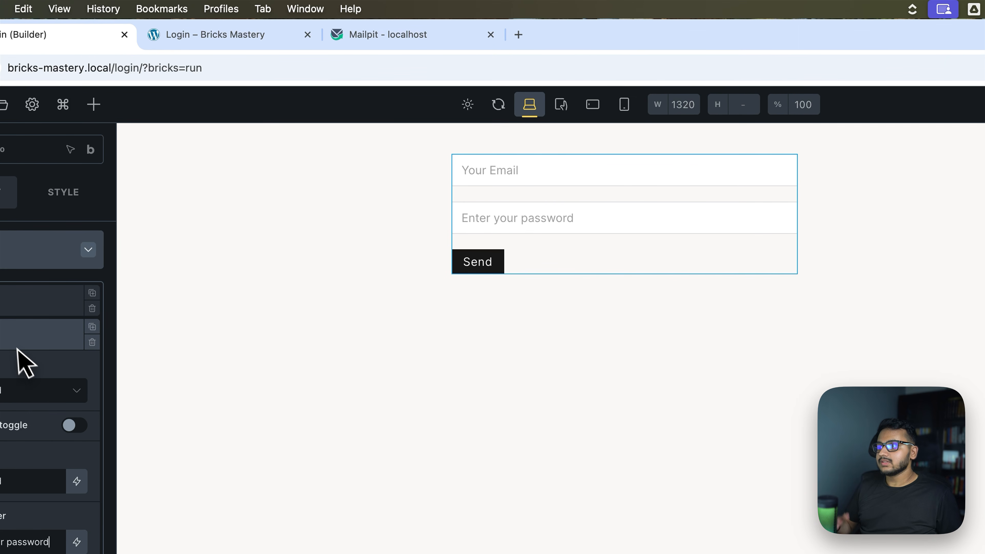
scroll(11, 533, down, 3)
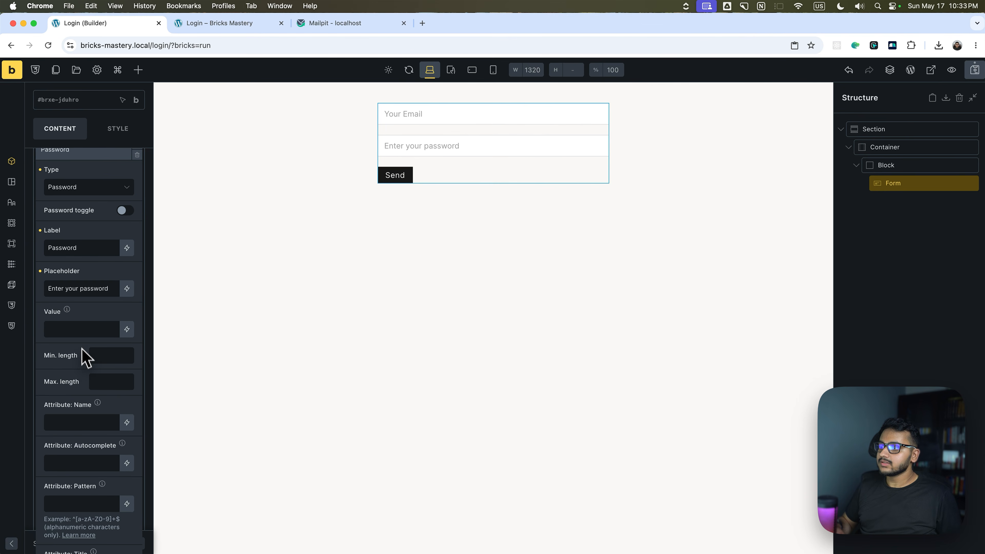
click(76, 326)
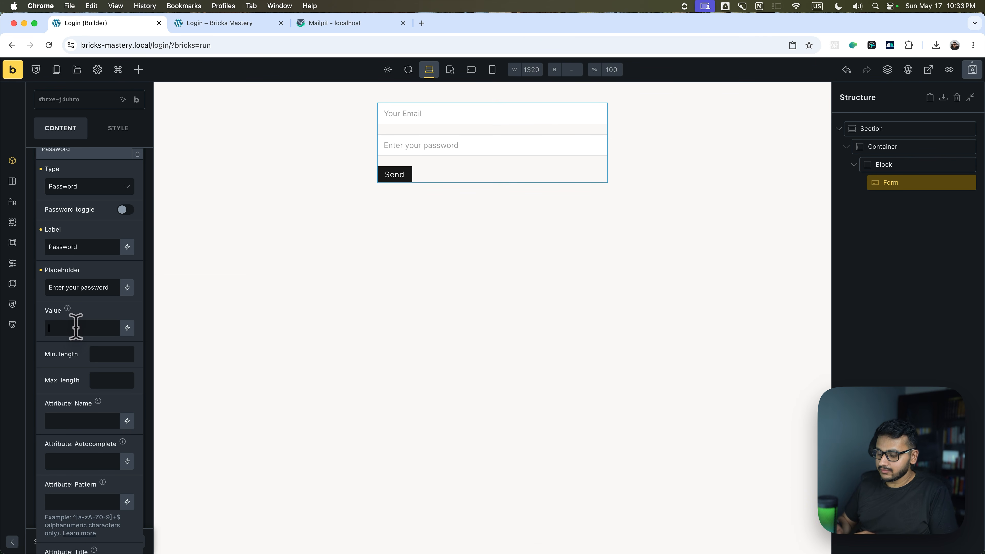
text(sss)
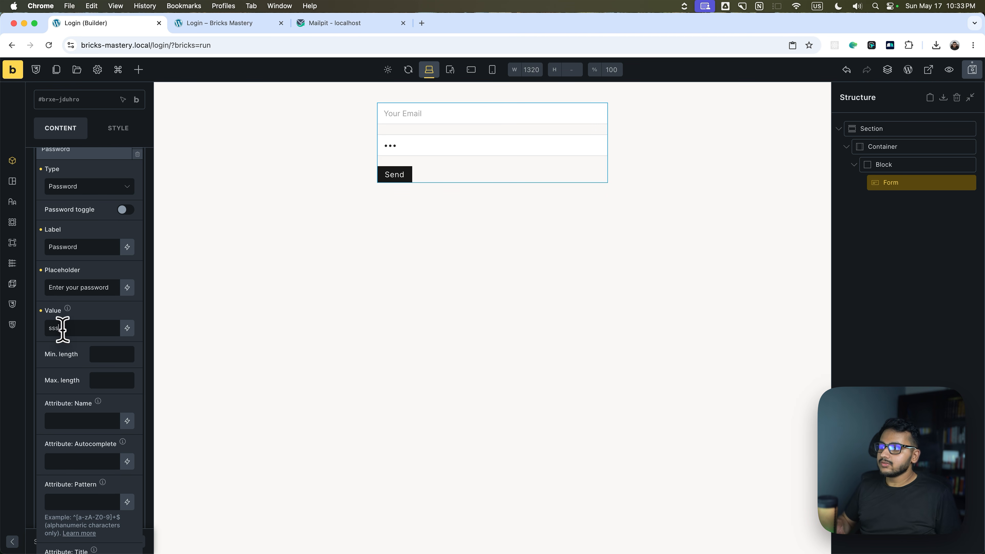
key(BackSpace)
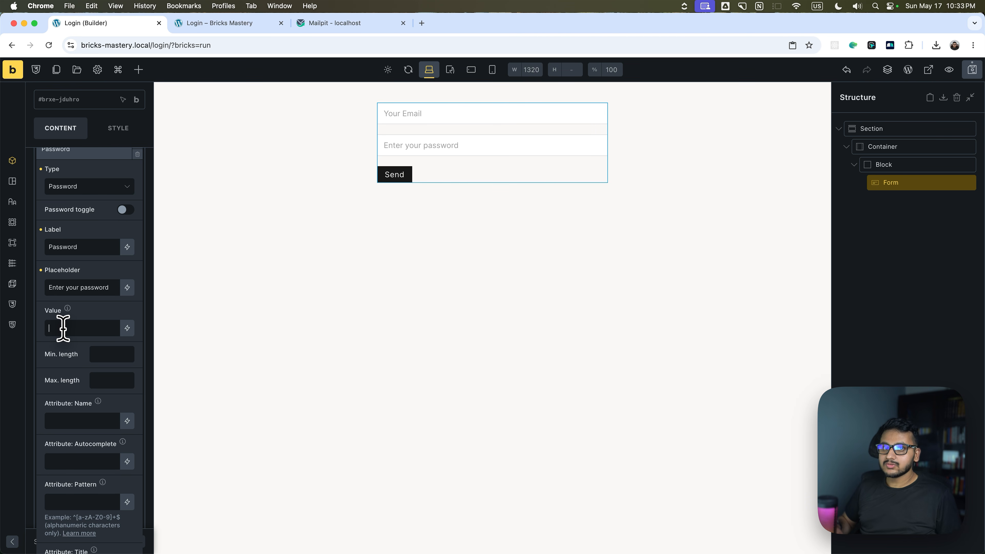
key(Tab)
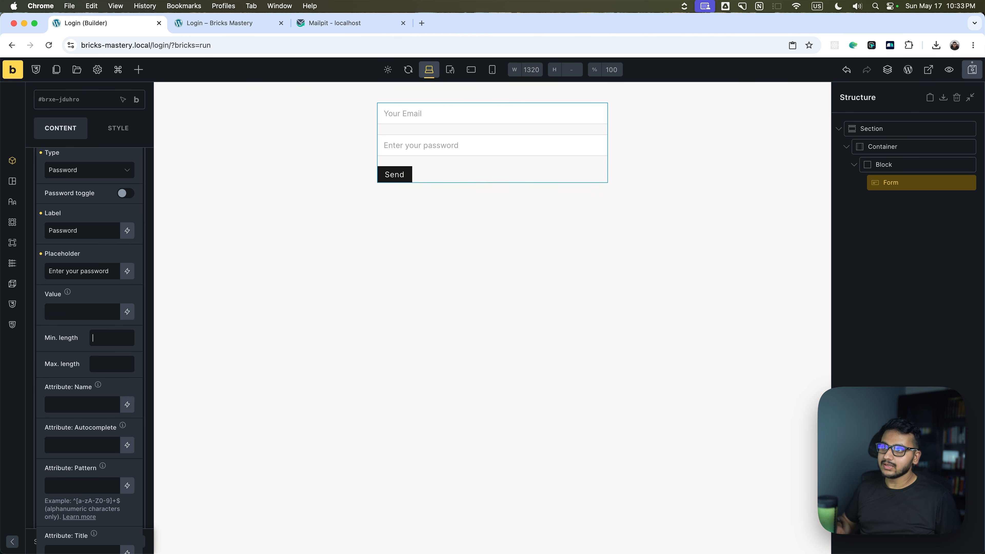
text(5)
key(BackSpace)
text(2)
key(BackSpace)
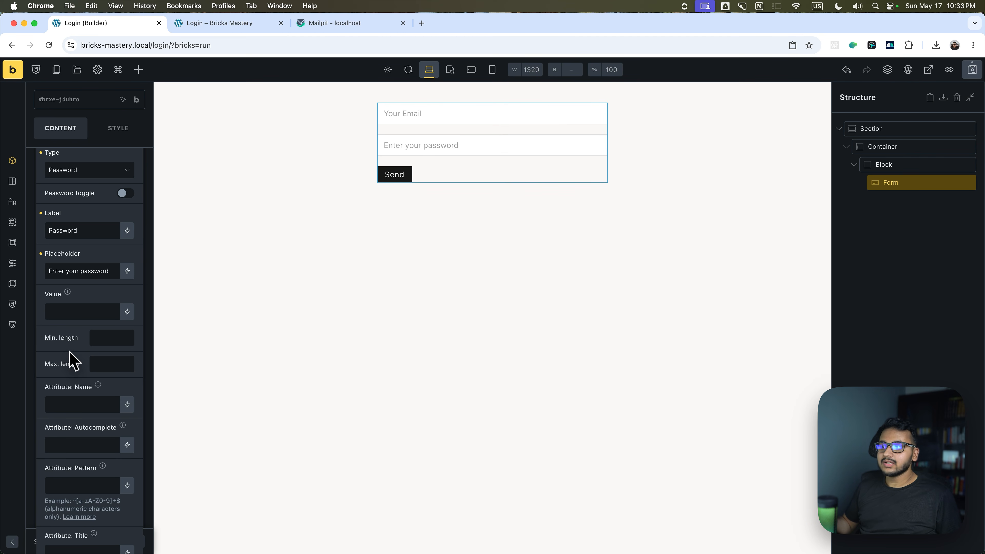
Scroll through the Password field's remaining settings and collapse it.
scroll(78, 341, down, 5)
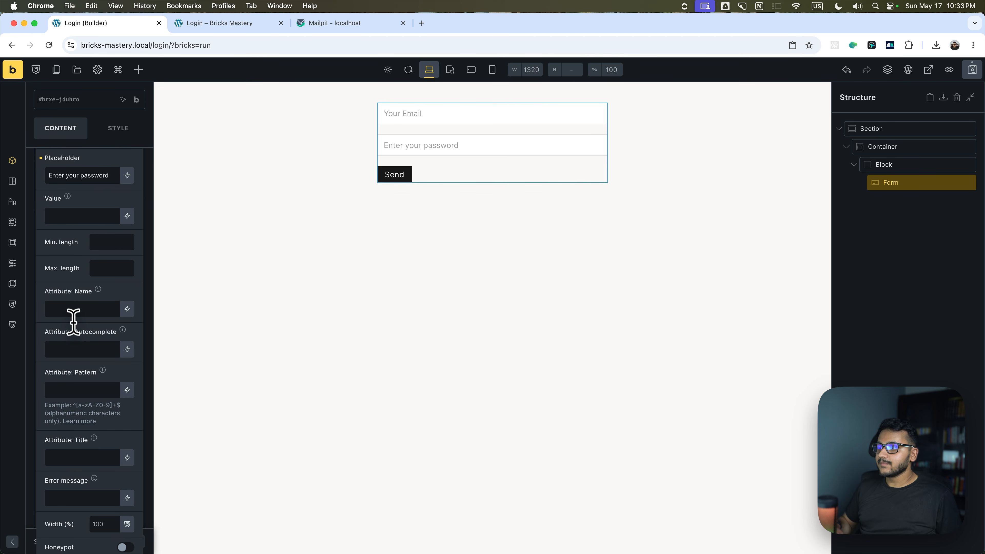
scroll(83, 327, down, 3)
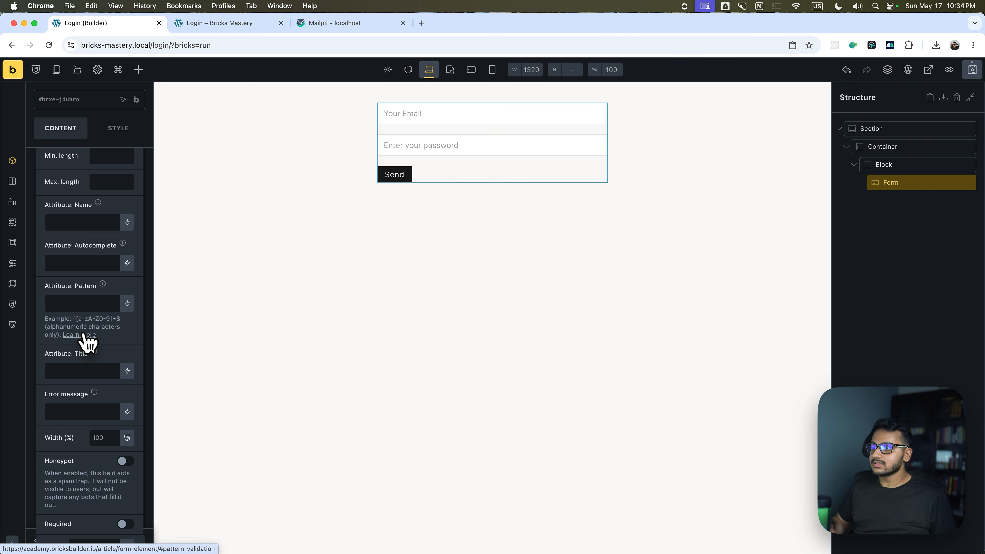
scroll(68, 298, down, 3)
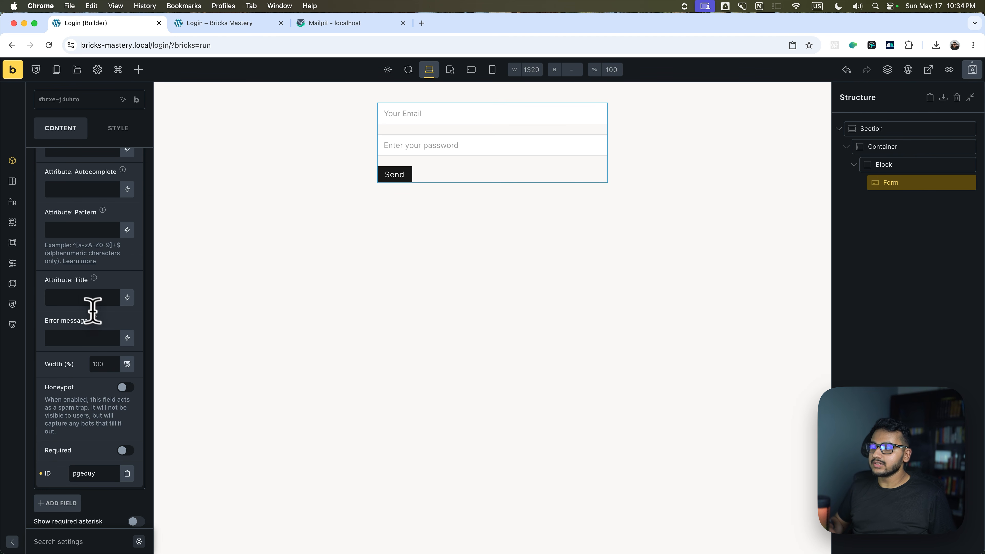
scroll(84, 310, down, 3)
scroll(83, 295, up, 5)
scroll(87, 330, down, 3)
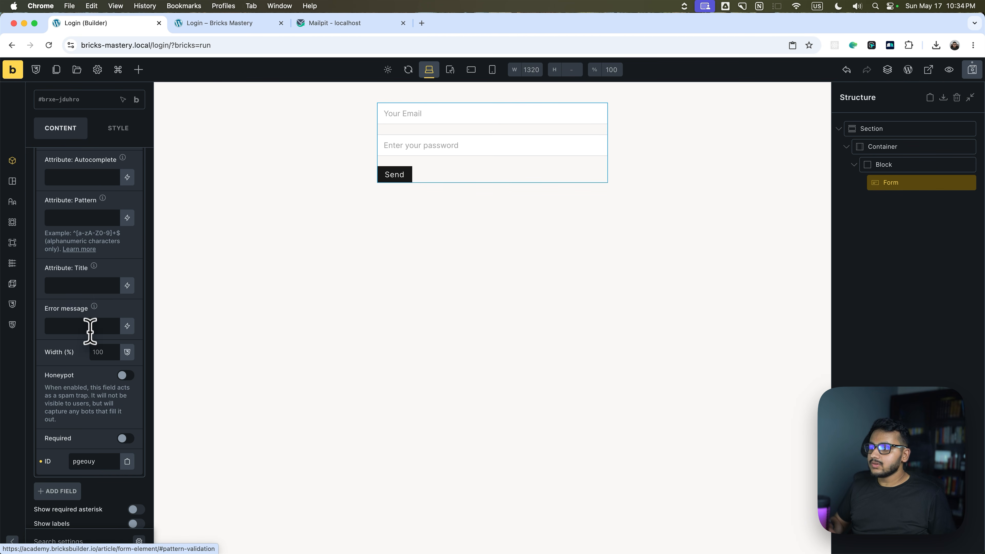
scroll(93, 310, up, 10)
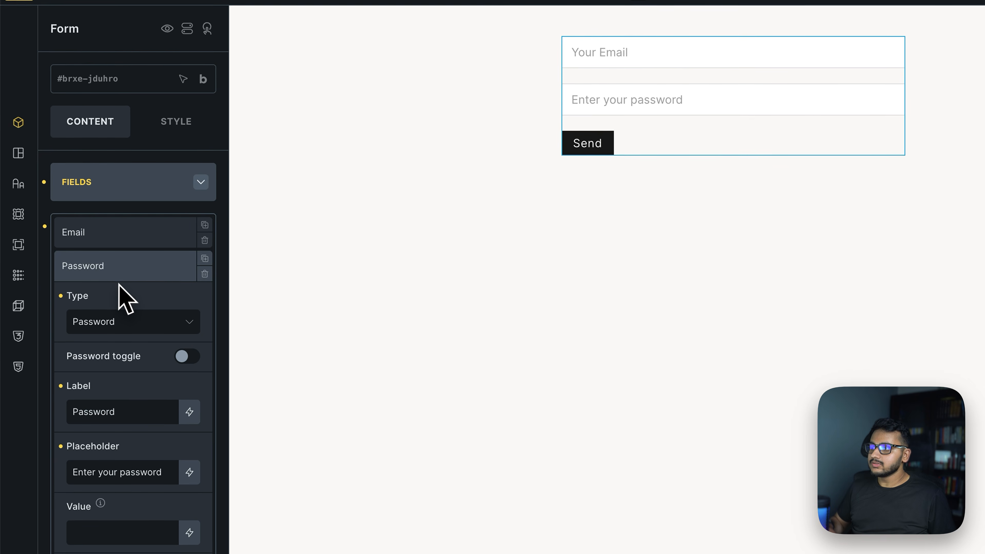
click(82, 256)
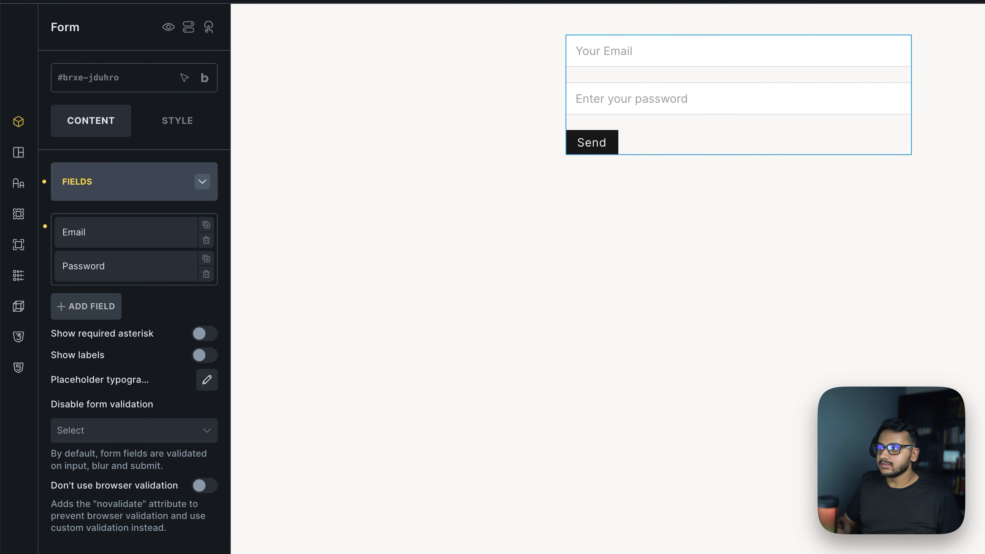
Change the submit button's text from Send to Login.
click(129, 191)
click(121, 220)
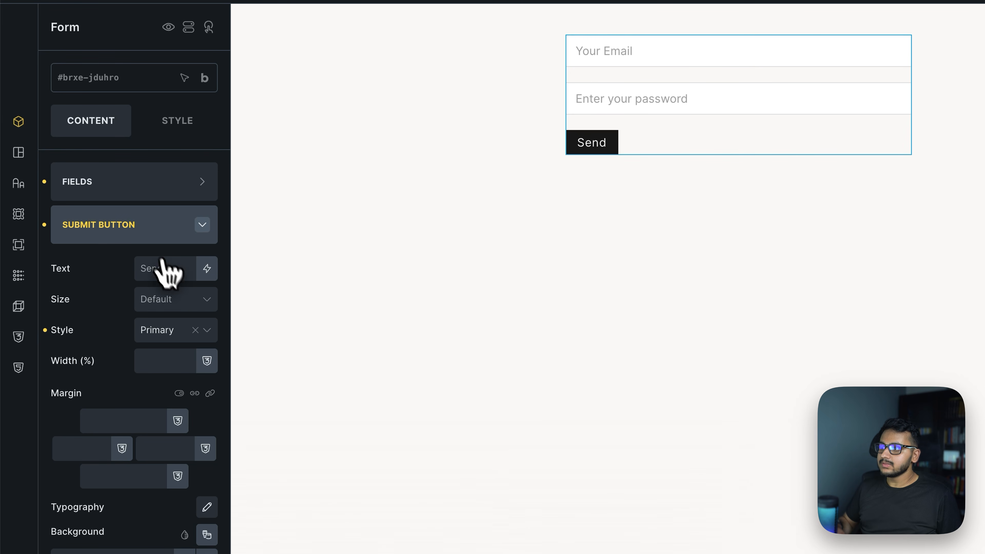
click(163, 268)
text(Login)
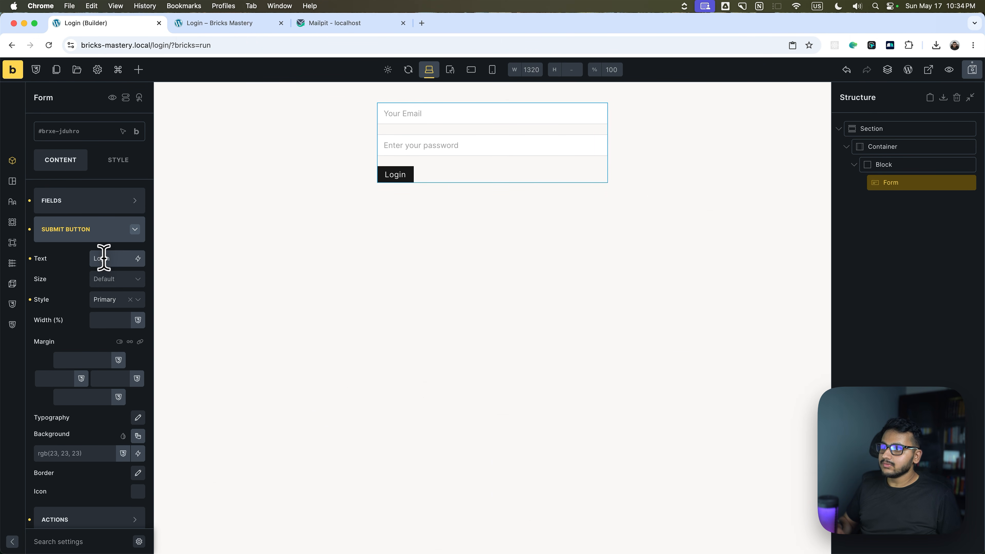
Try medium and large button sizes, then reset the size to default.
scroll(111, 258, down, 1)
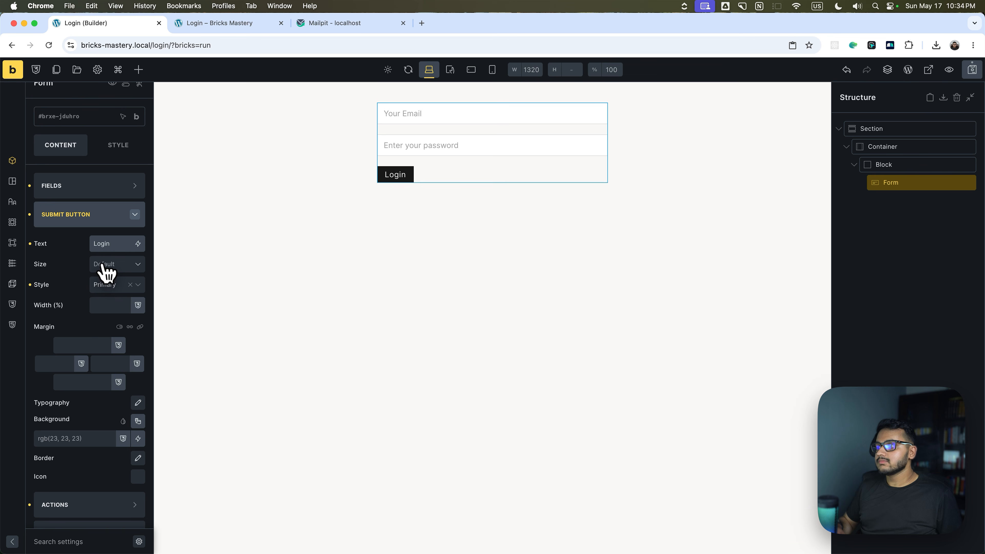
click(110, 267)
click(106, 297)
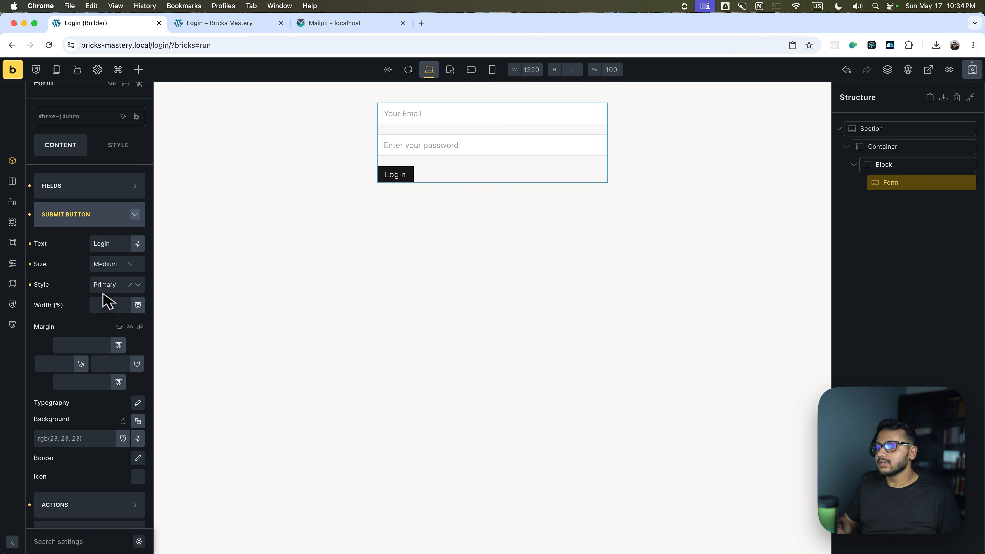
click(112, 269)
click(103, 315)
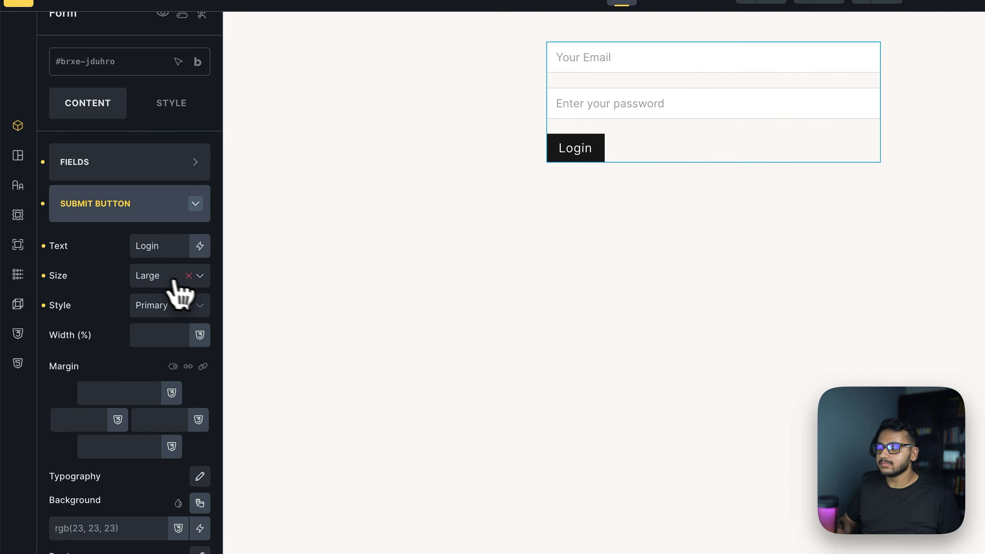
click(188, 275)
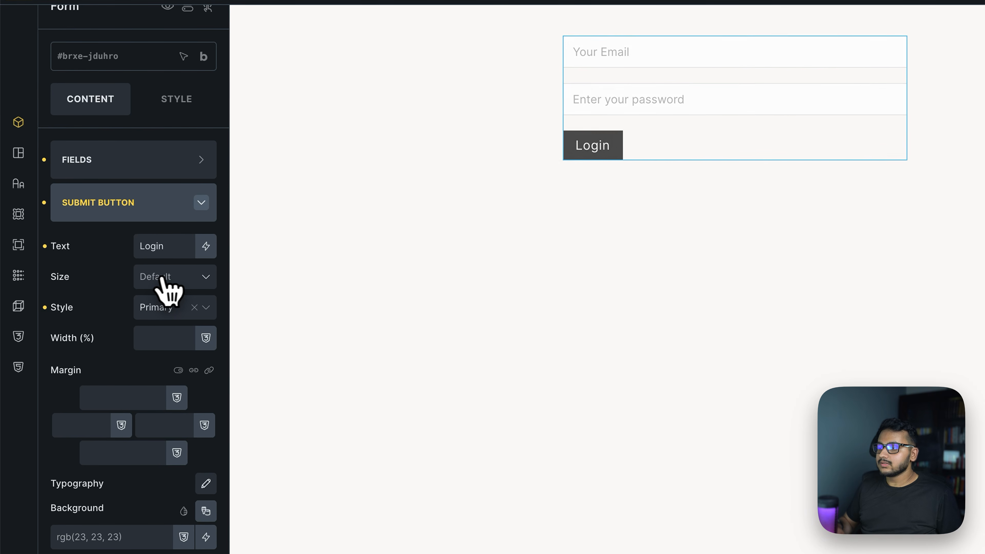
Set the button width to 100% and try linked corner radius, then reset the border.
scroll(163, 307, down, 1)
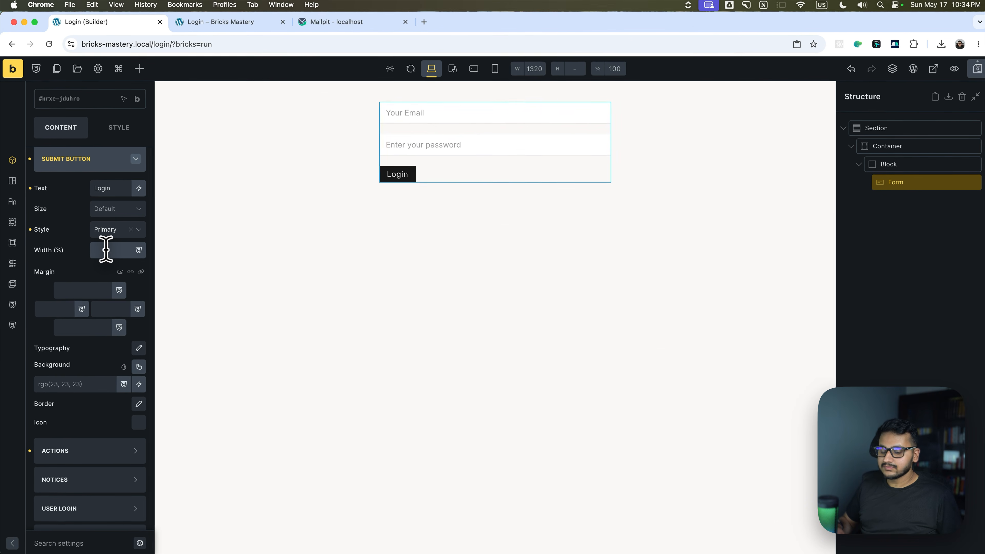
click(105, 250)
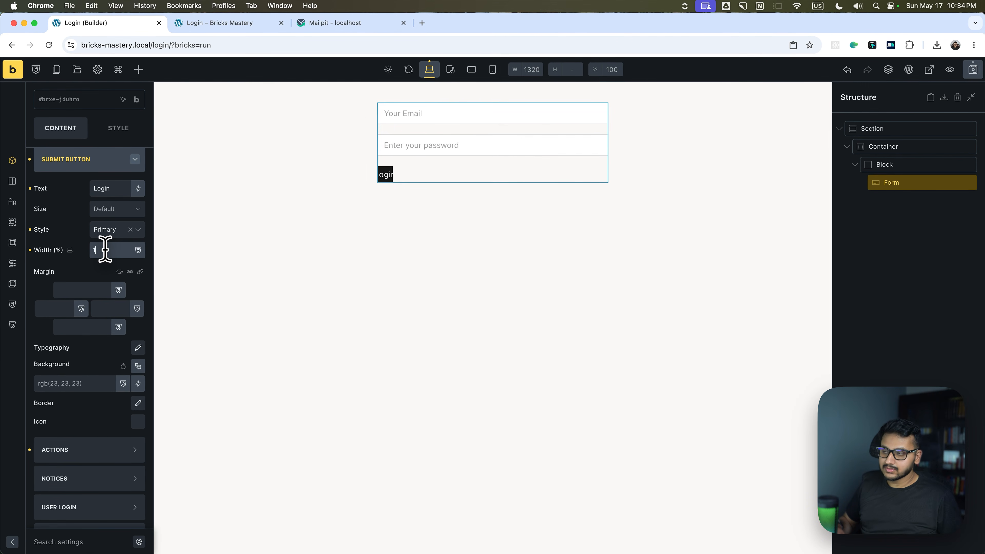
text(100)
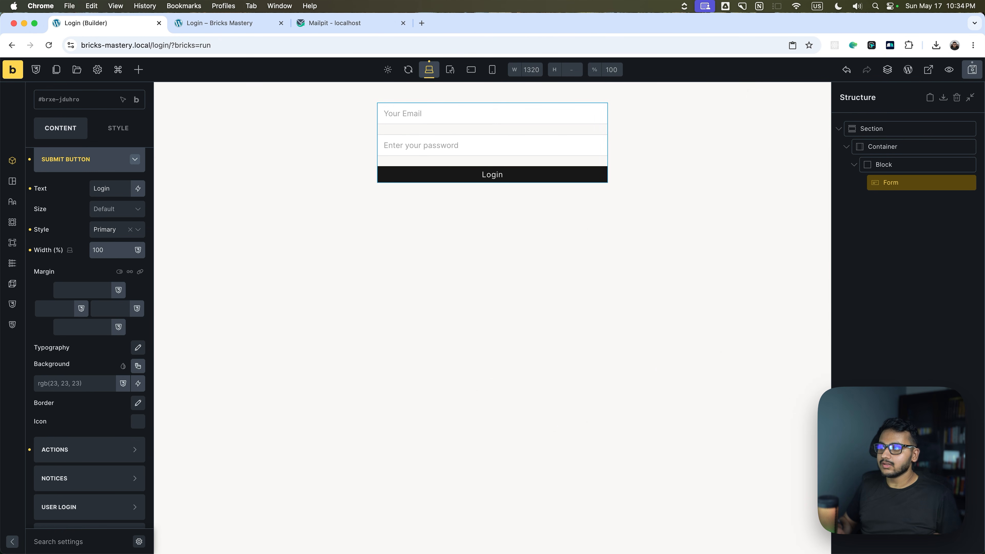
scroll(97, 282, down, 1)
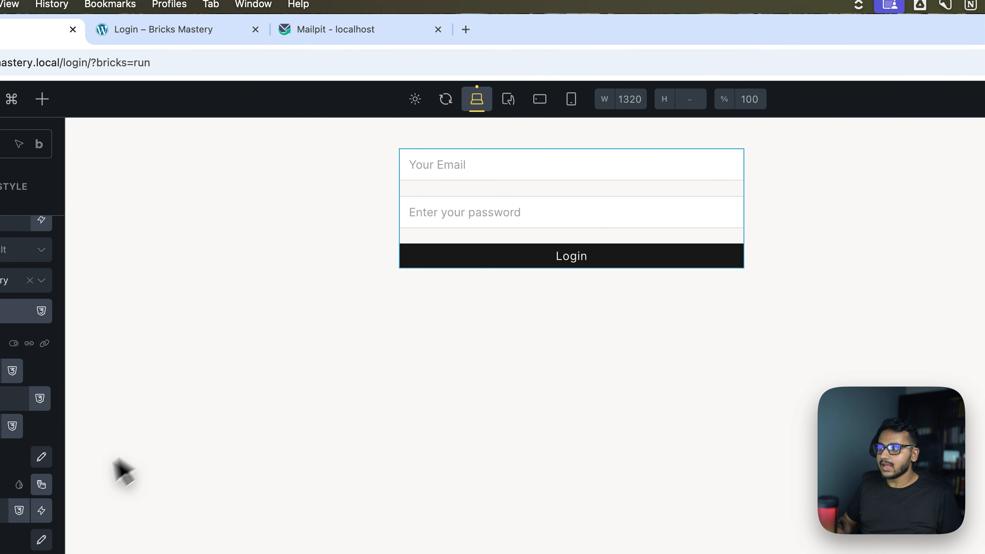
click(40, 540)
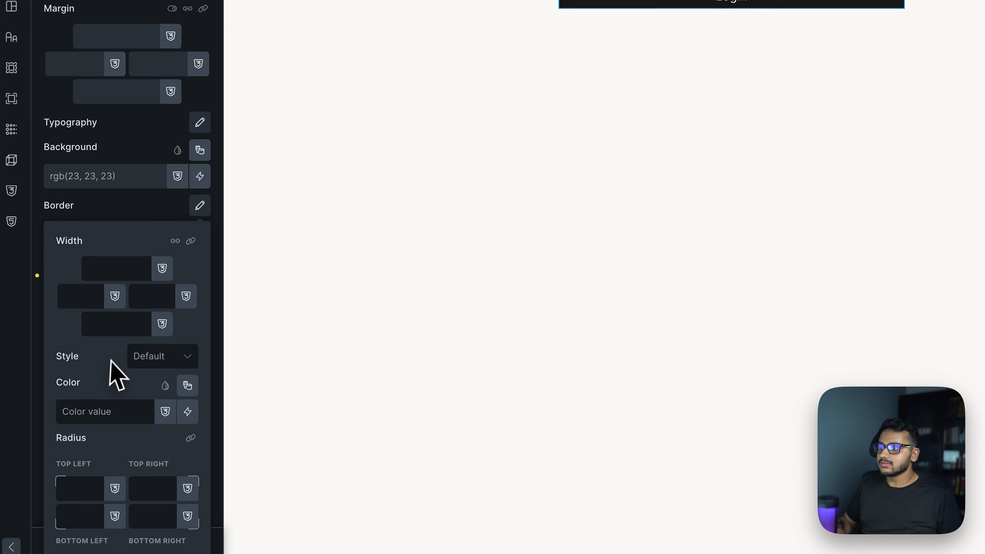
click(197, 428)
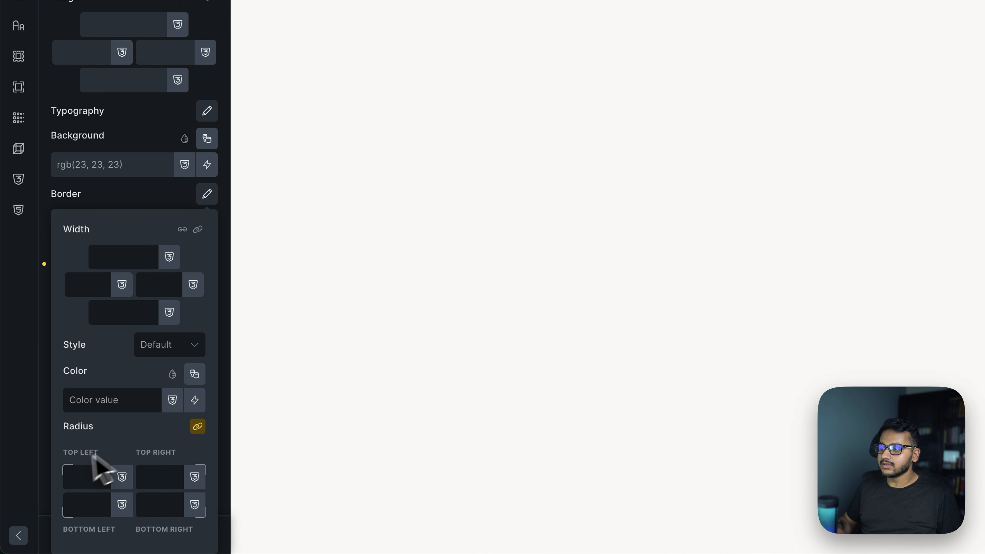
click(95, 472)
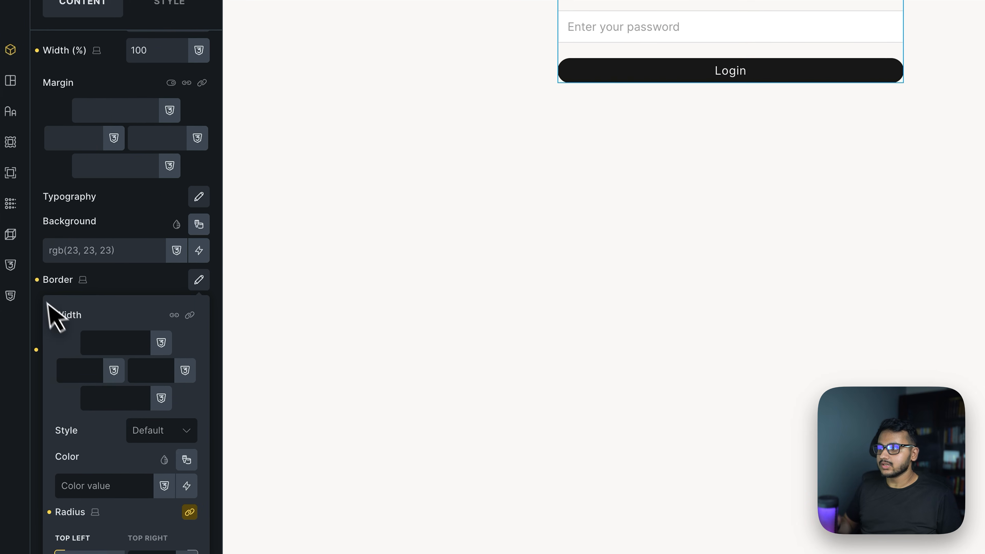
click(37, 279)
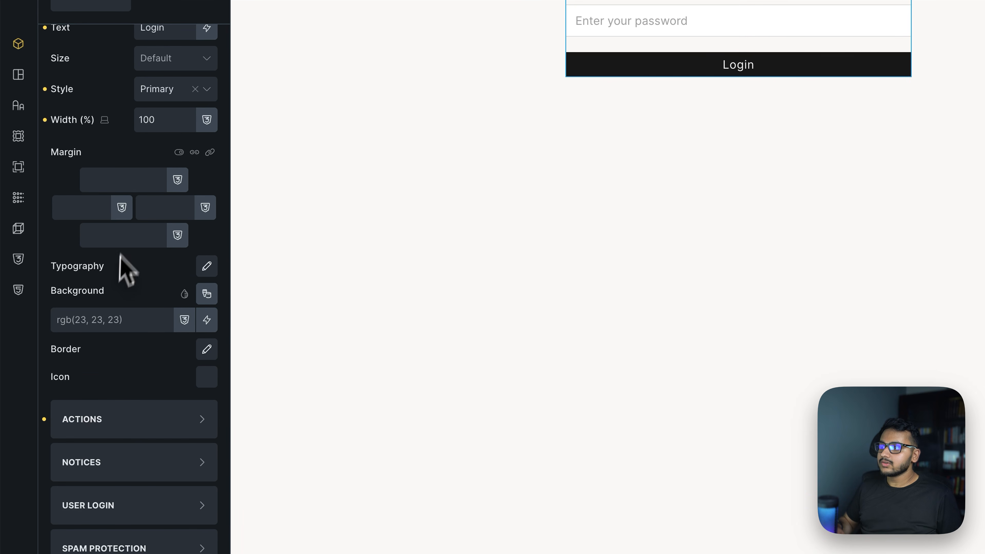
Clear the 100 width value and collapse the submit button settings.
scroll(132, 264, up, 5)
double_click(170, 287)
key(BackSpace)
click(116, 151)
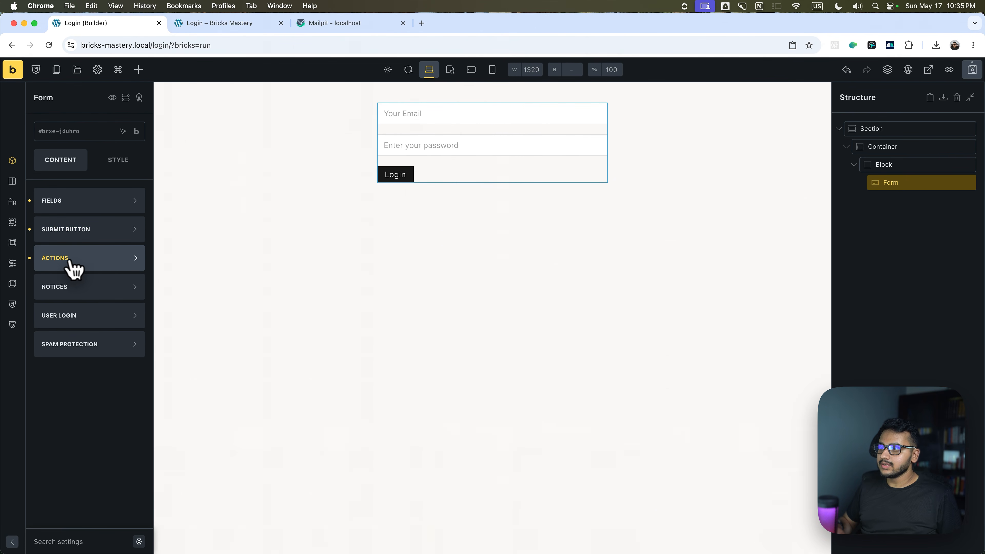
In the User Login action settings, choose Email as the login field.
click(74, 265)
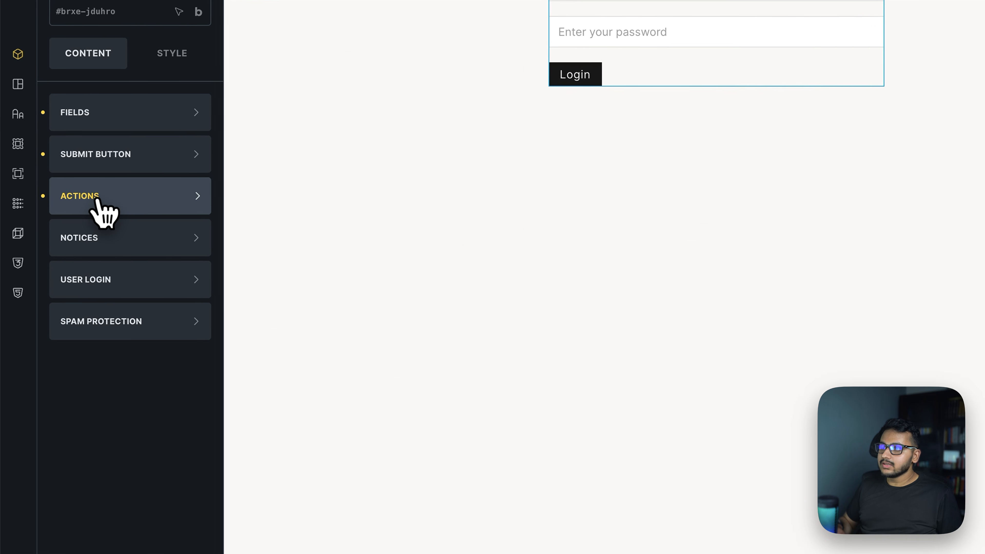
click(70, 262)
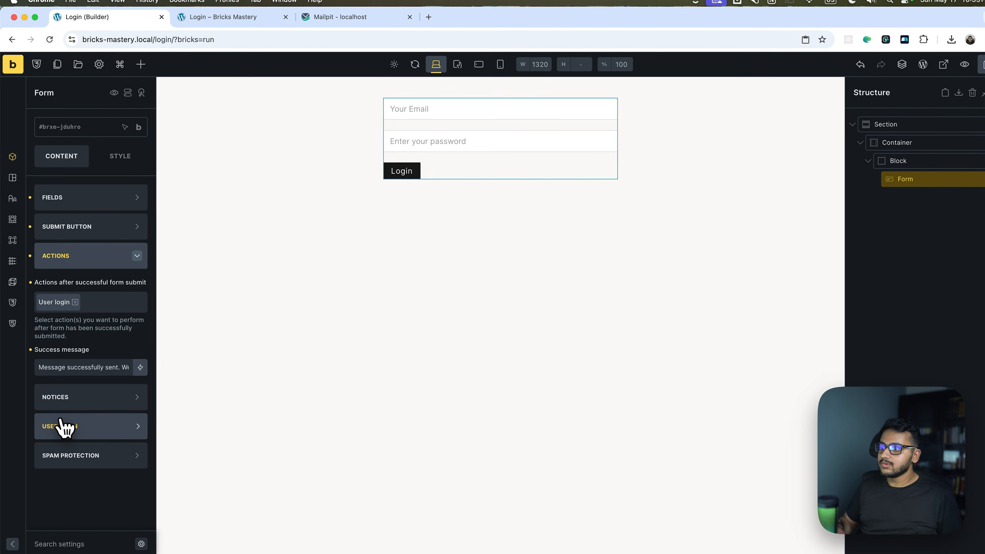
click(89, 441)
scroll(71, 341, down, 1)
click(67, 336)
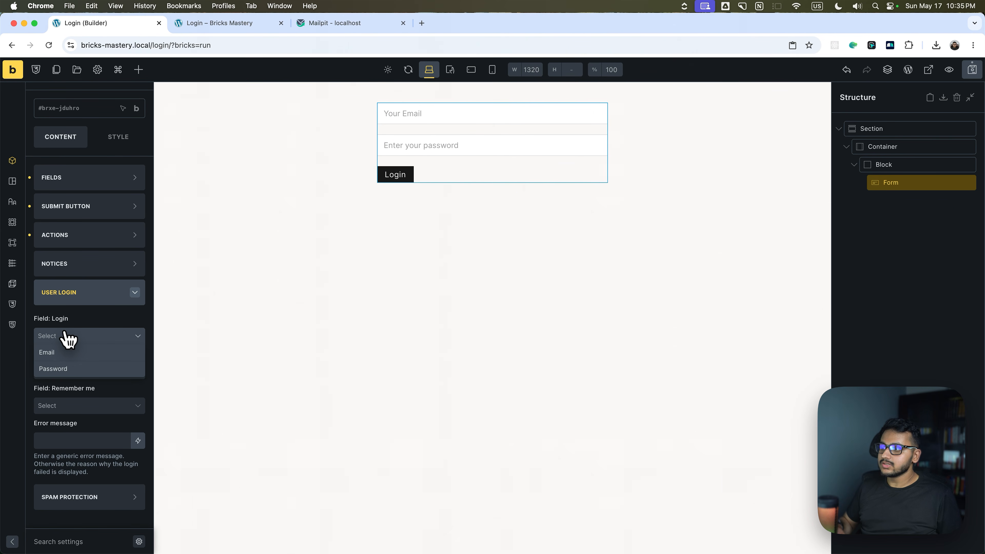
click(60, 334)
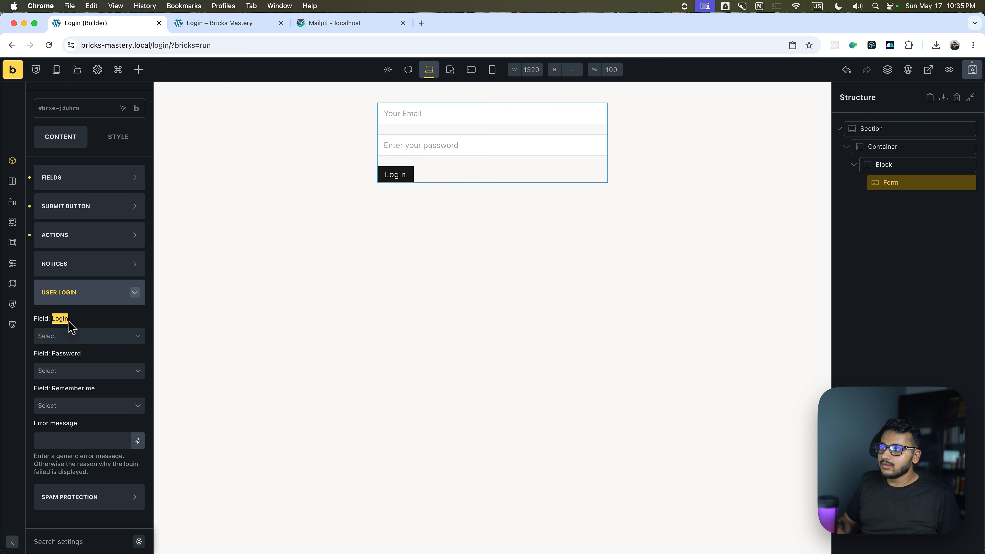
click(71, 336)
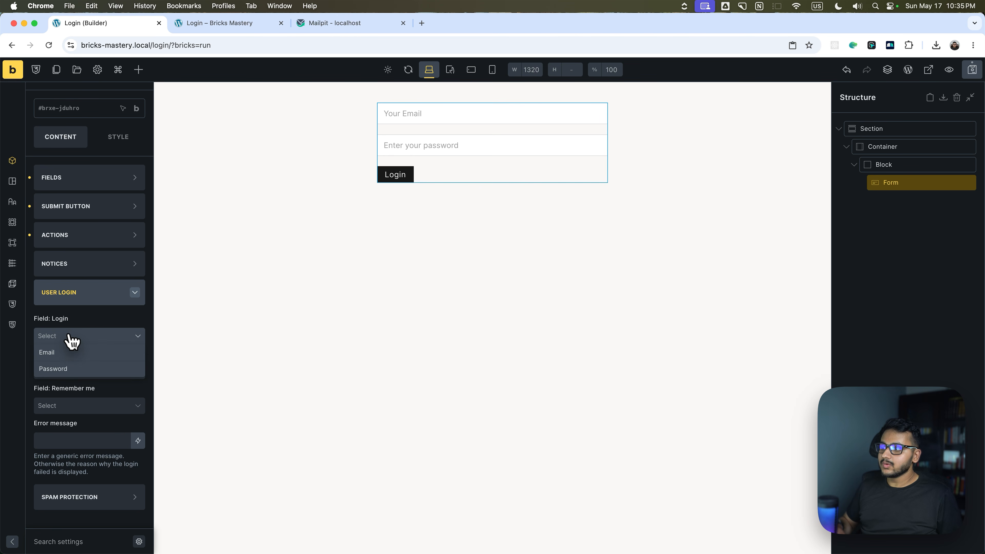
click(64, 353)
Map Password as the password field, collapse User Login, and switch to the incognito window.
click(76, 372)
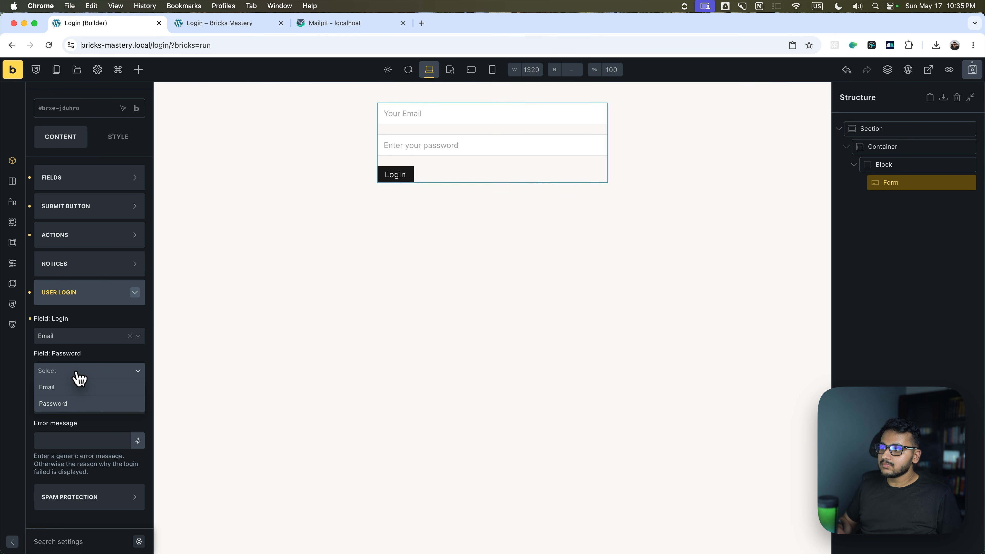
click(69, 404)
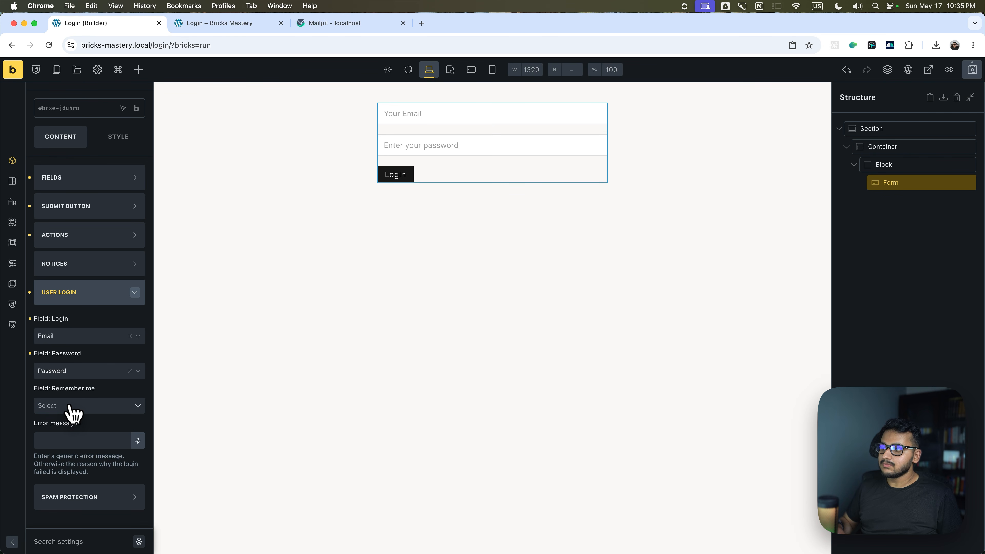
click(85, 406)
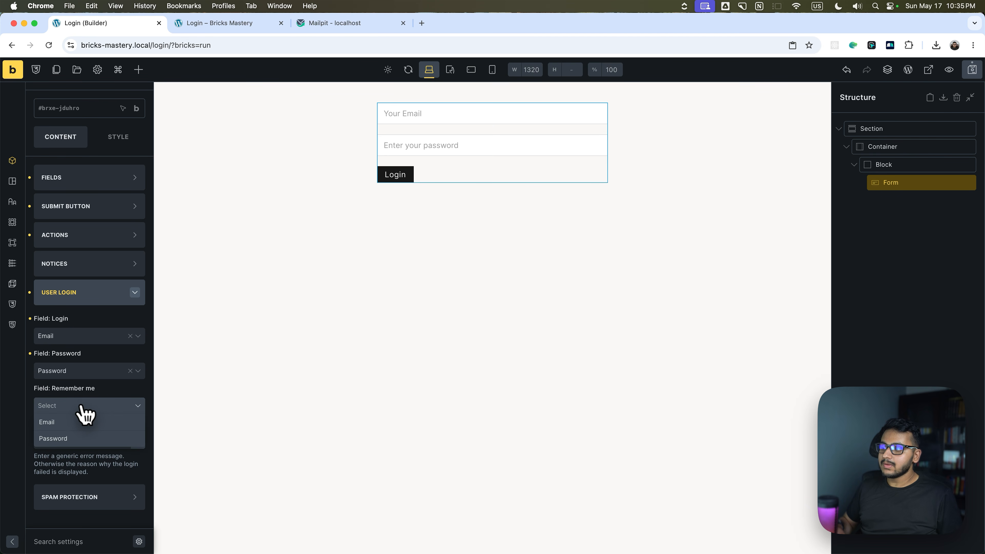
click(81, 404)
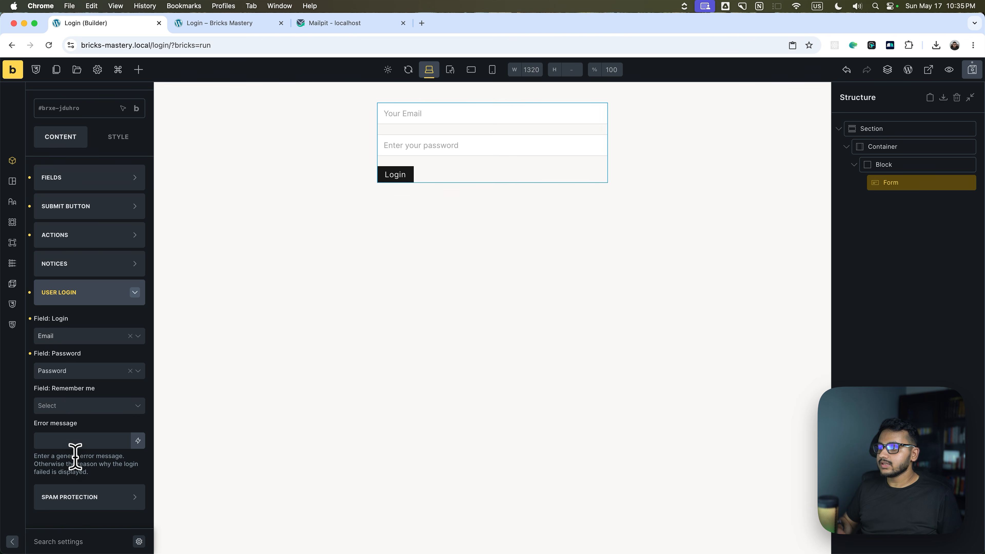
click(81, 303)
key(ctrl+Right)
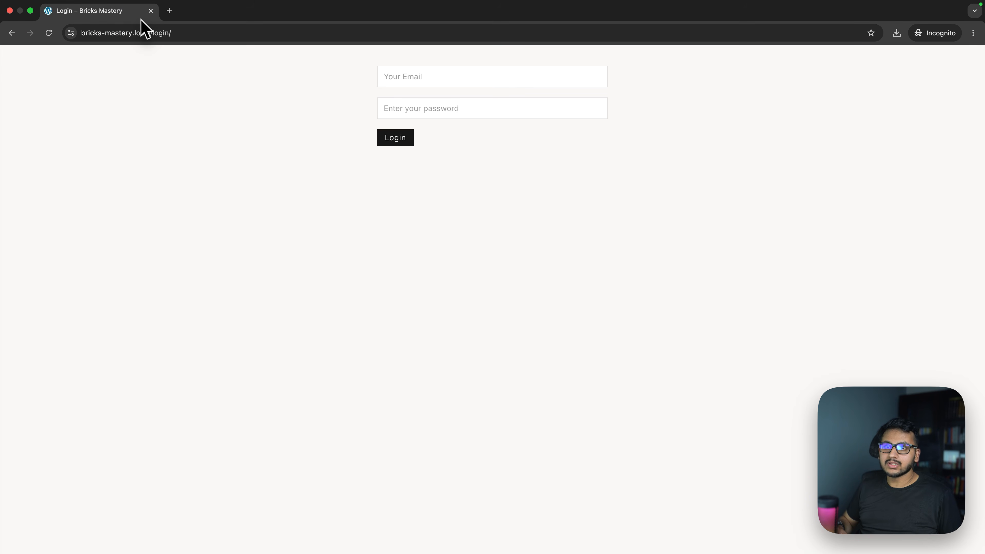
Enter the login email, submit a wrong password to see the error, then resubmit with the correct one.
click(411, 73)
text(demo@examp)
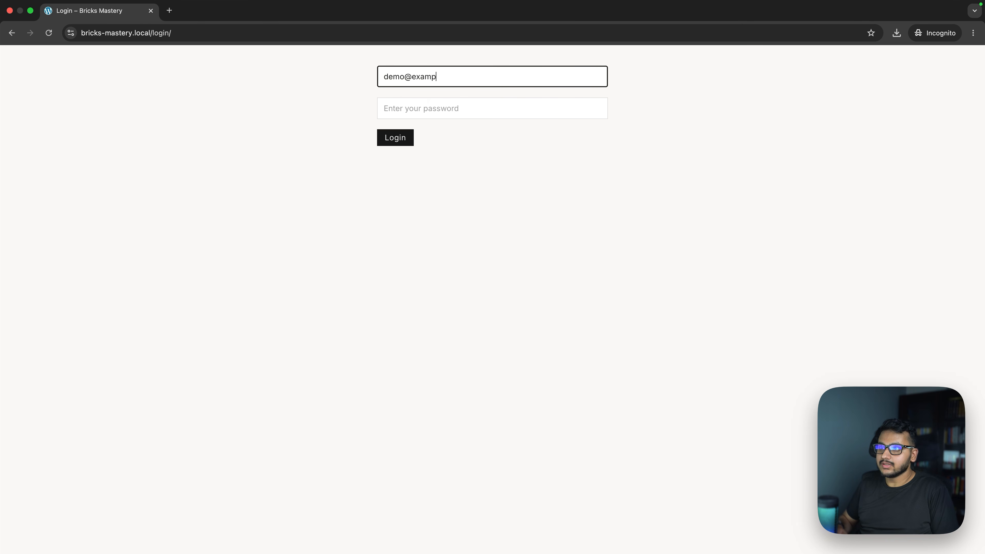
text(le.com)
key(Tab)
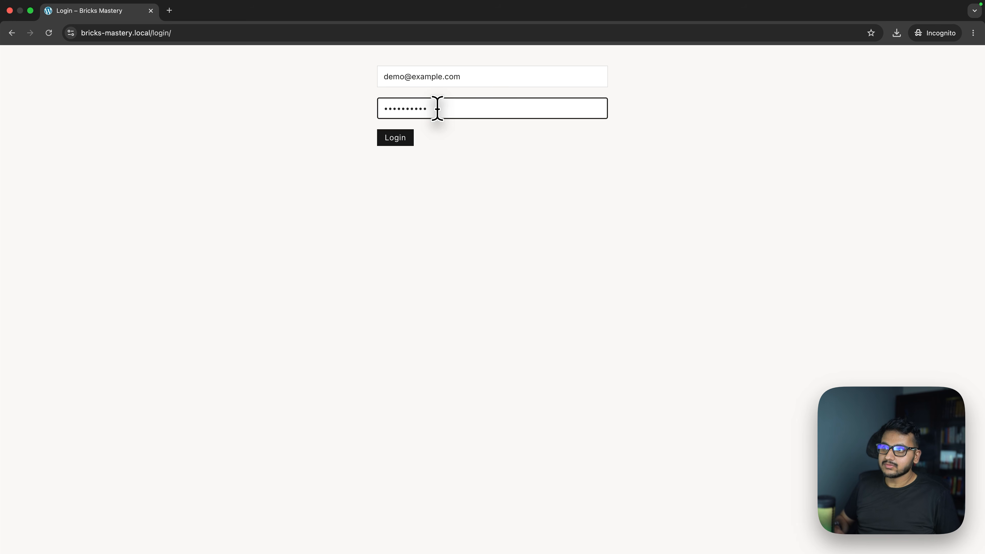
click(407, 138)
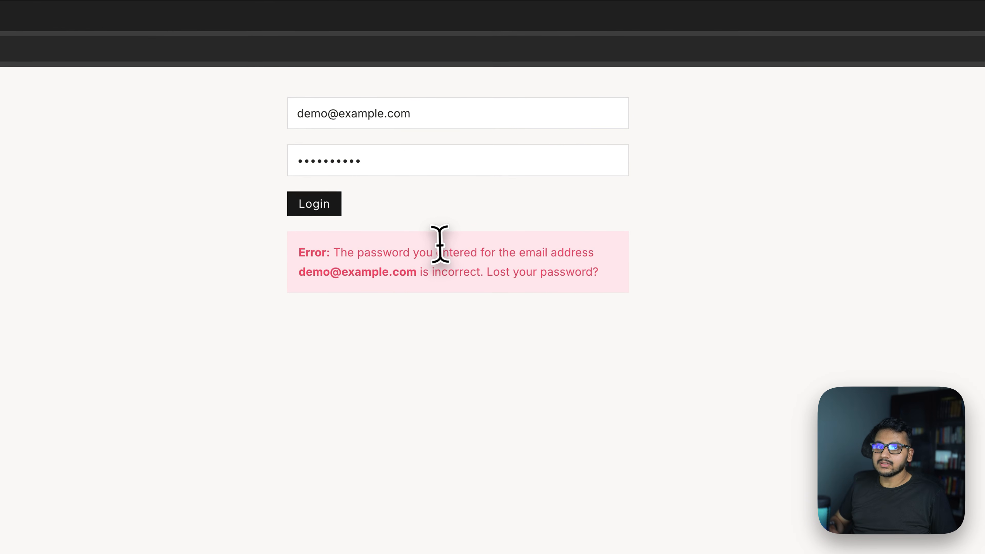
drag(331, 255, 572, 253)
drag(612, 257, 608, 276)
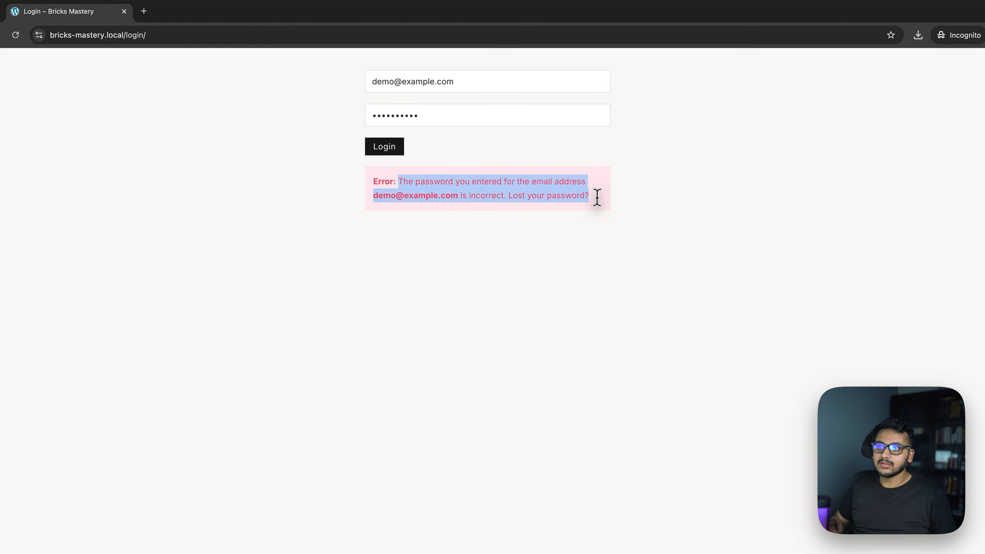
drag(403, 163, 212, 136)
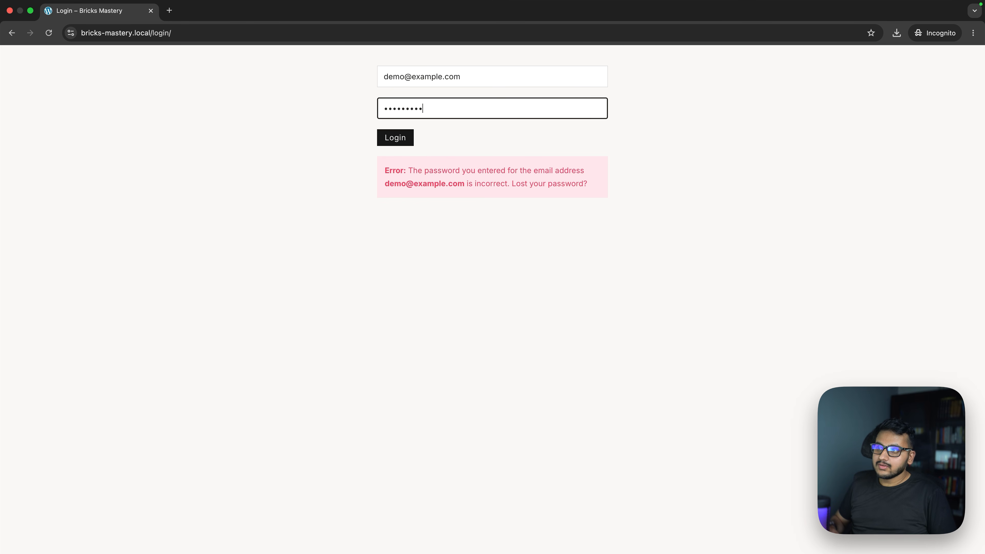
key(Return)
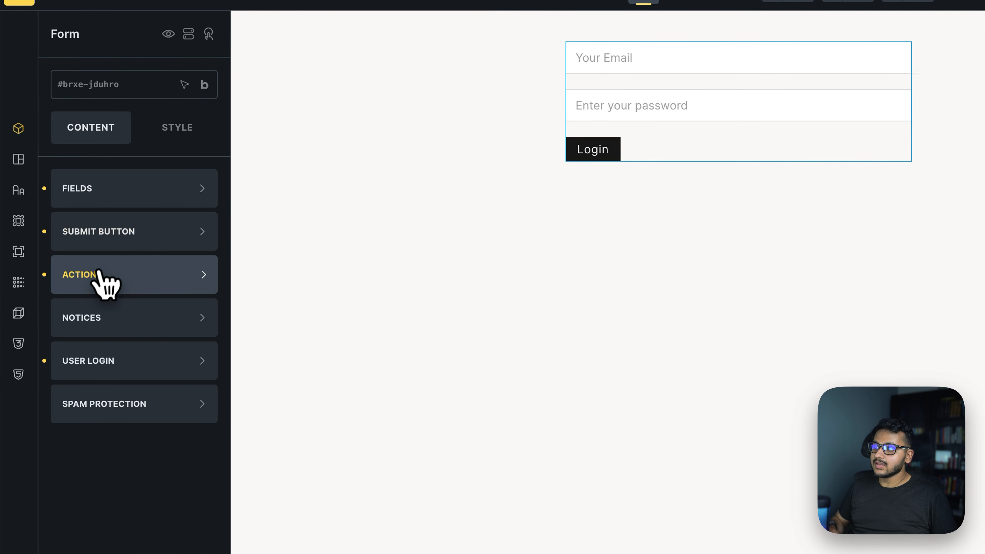
Set the success message to 'Login Successfully', save the page, and return to the incognito window.
click(103, 278)
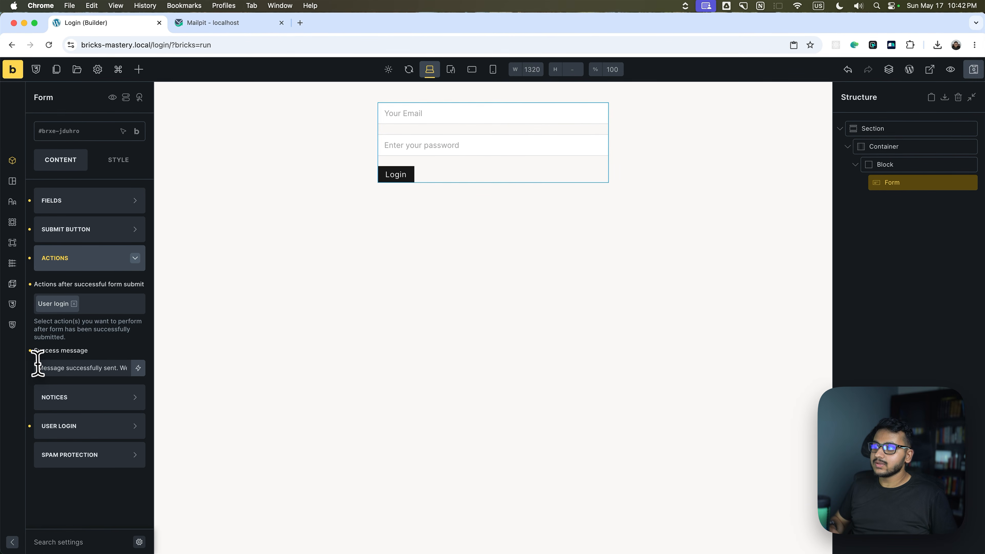
drag(37, 368, 128, 367)
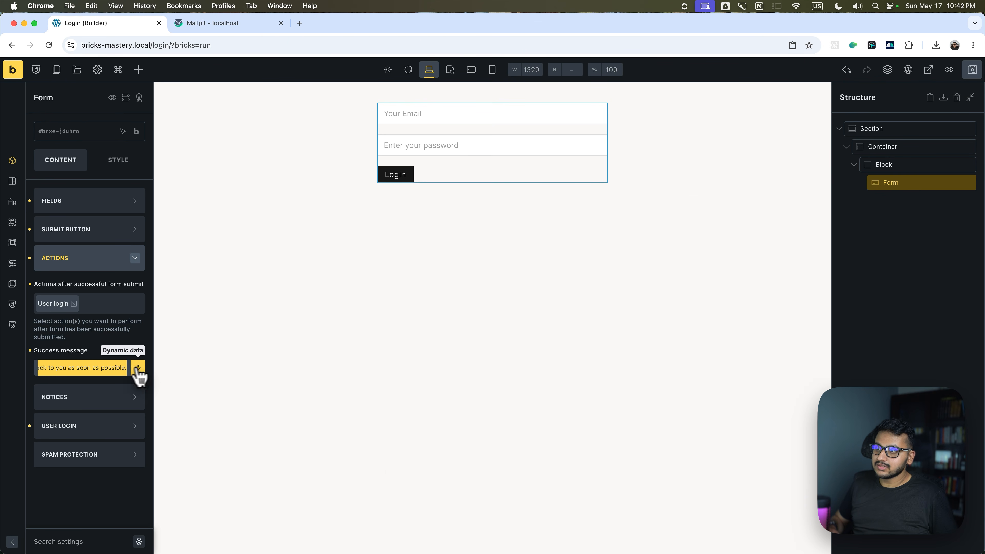
triple_click(93, 368)
text(Login Successfully)
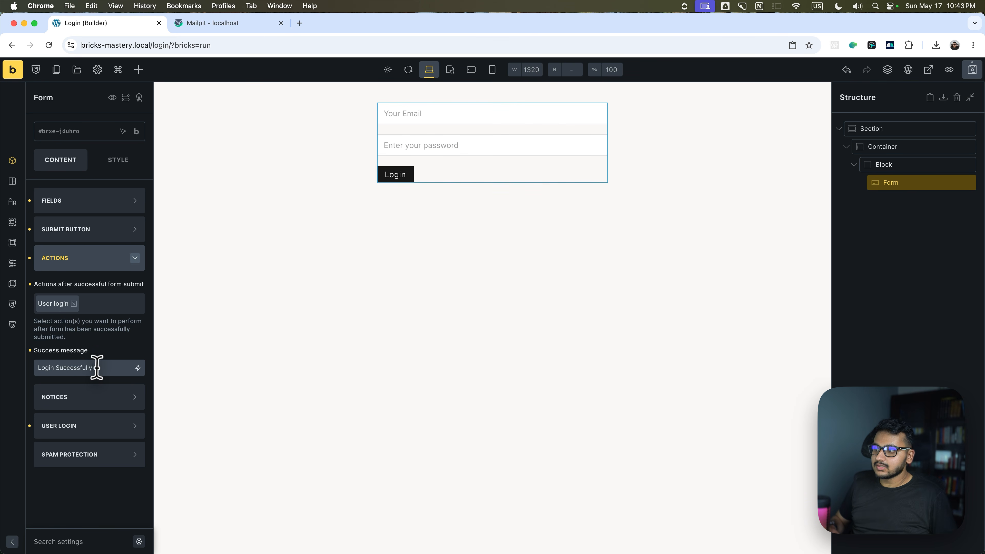
click(972, 69)
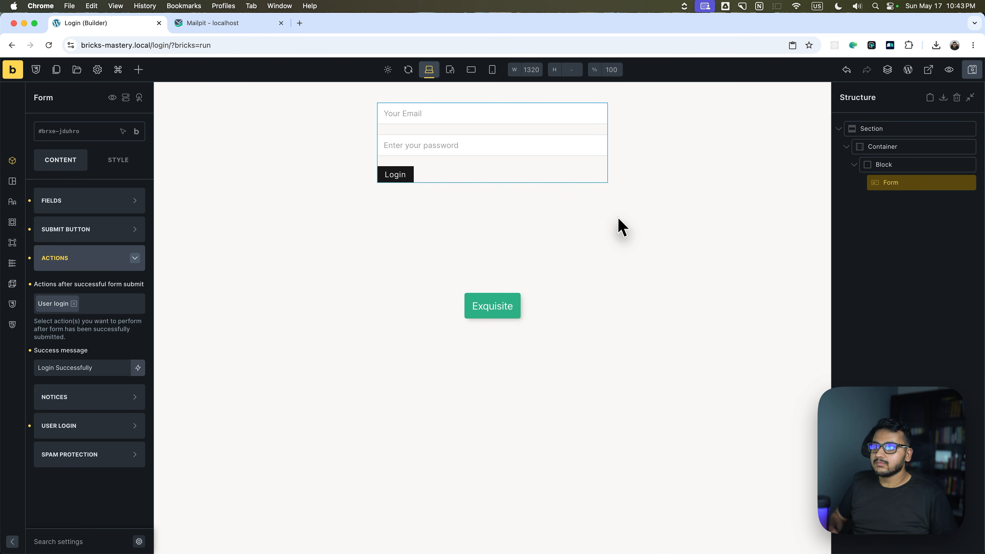
key(ctrl+Right)
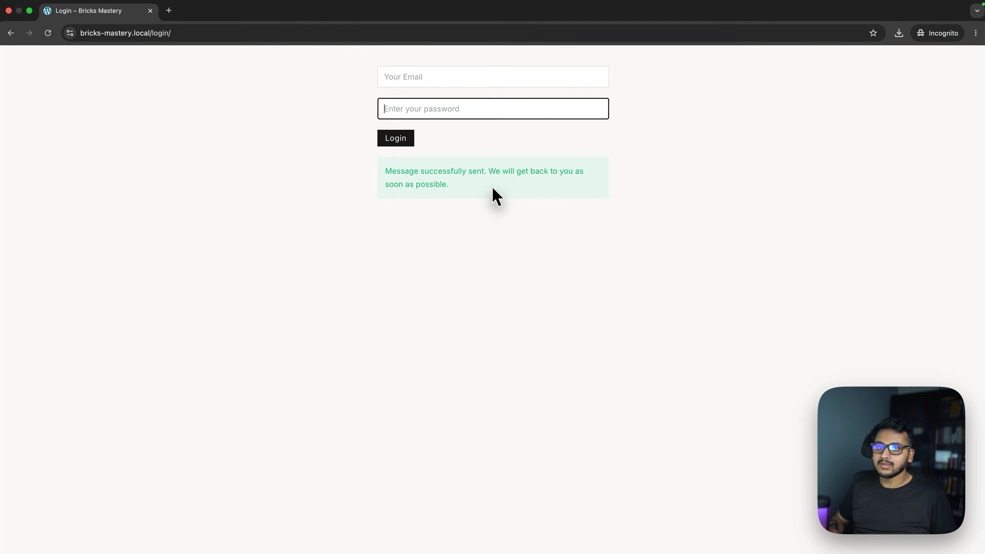
Reload, visit the WordPress dashboard, return to the site, then select the end of the address.
click(45, 33)
mouse_move(58, 55)
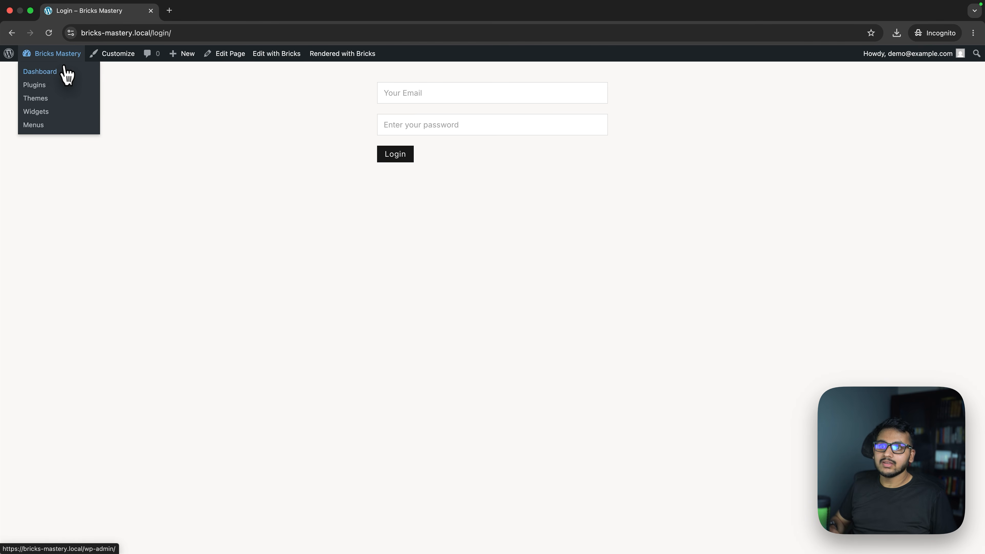
click(64, 73)
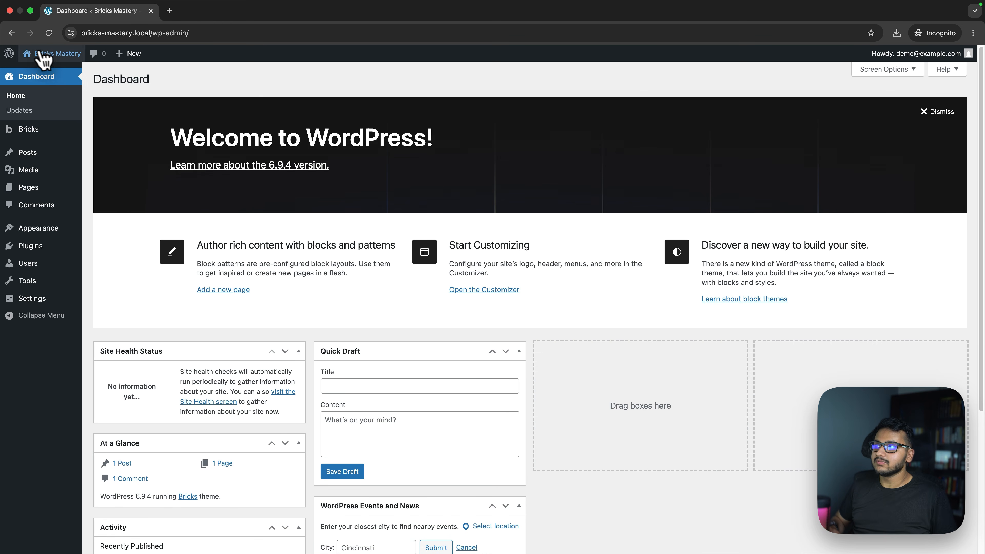
click(45, 53)
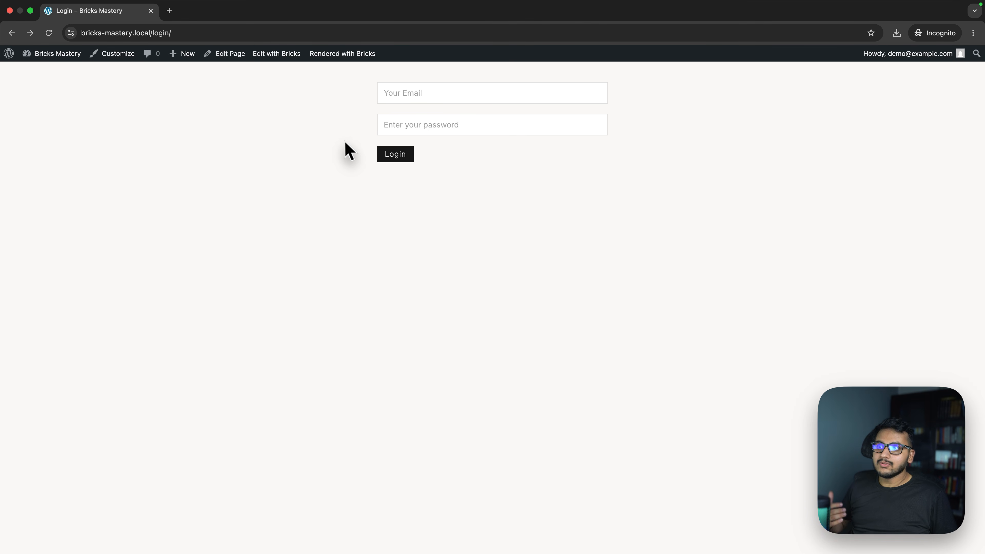
mouse_move(908, 53)
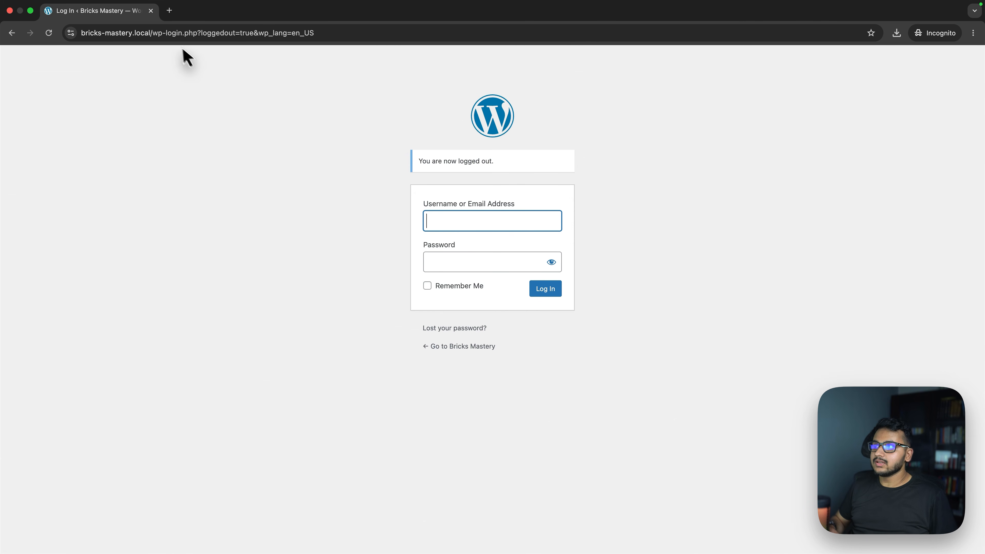
drag(153, 32, 418, 44)
Load the 'login/' page and log in with the account's email and password.
text(login/)
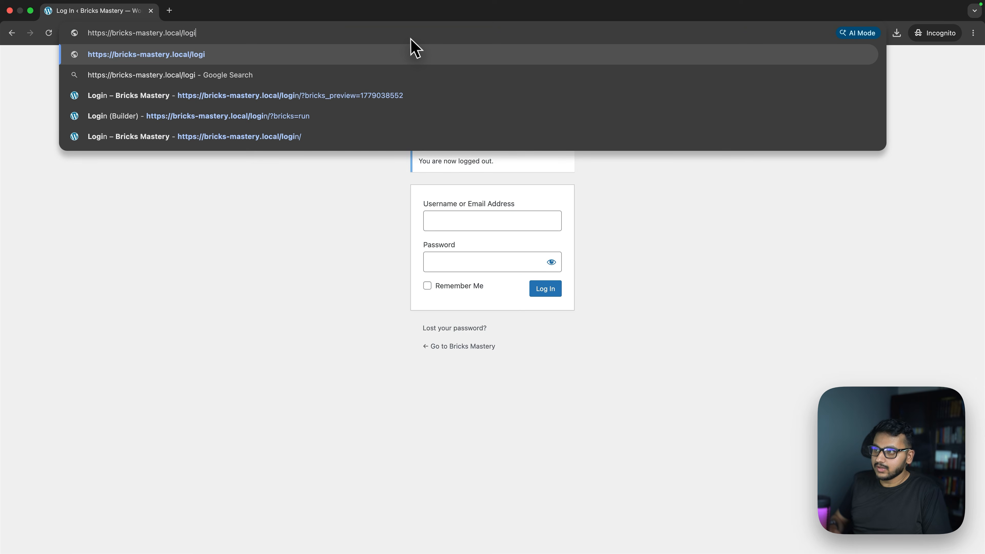
key(Return)
click(393, 76)
text(demo@exam)
key(Tab)
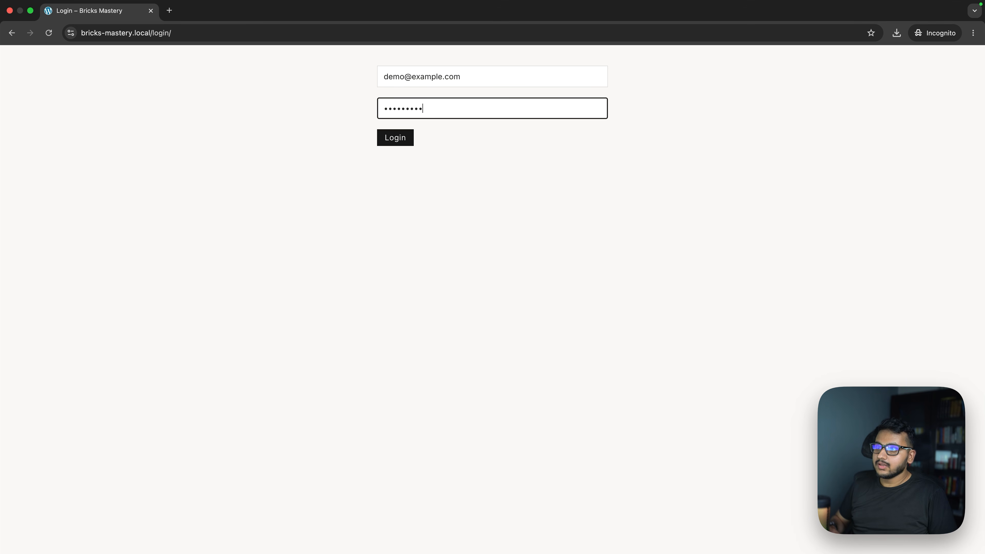
key(Return)
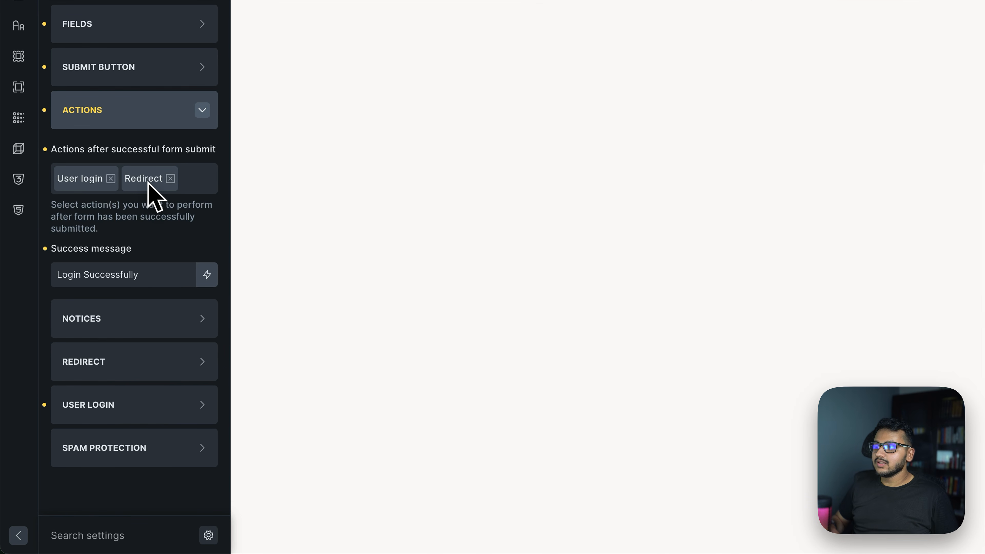
Switch on 'Redirect to admin area' in the Redirect settings and save.
click(113, 370)
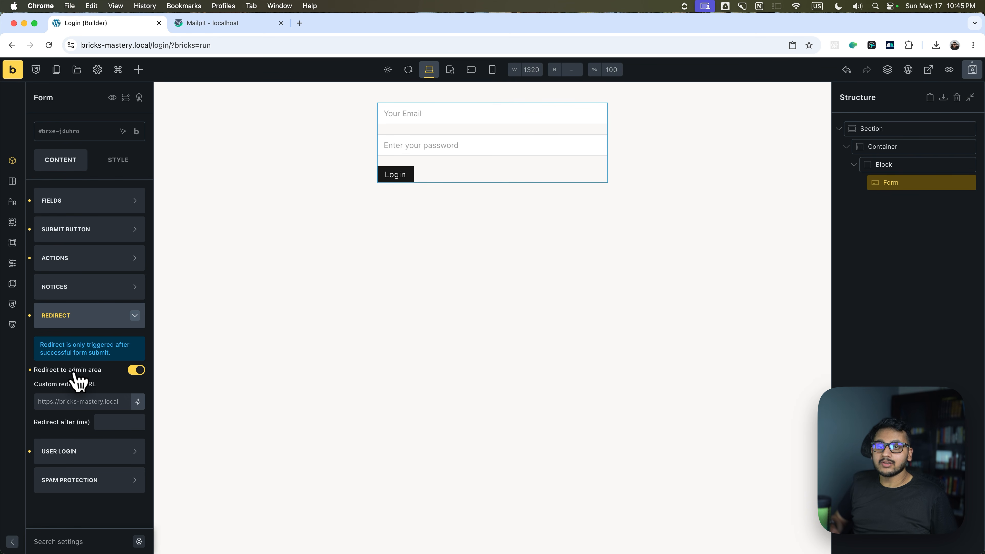
click(971, 70)
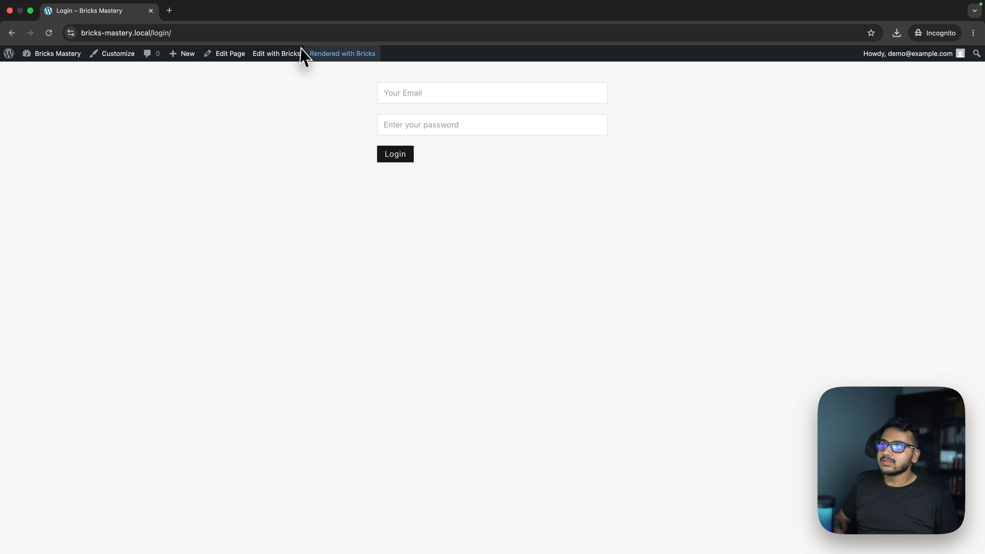
Log out, load the '/login' page, and log in with the account's email and password.
mouse_move(931, 62)
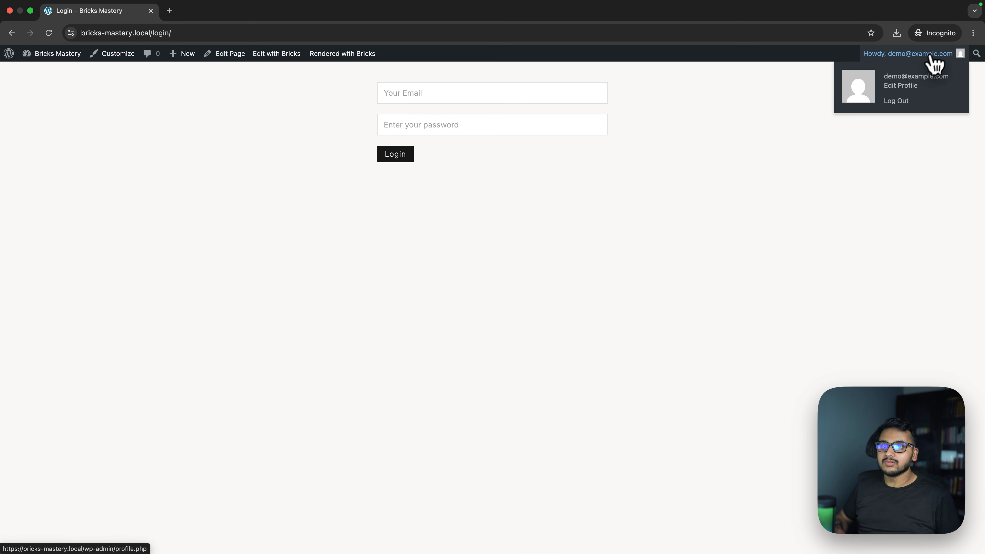
click(898, 102)
drag(183, 33, 636, 39)
text(login)
key(Return)
click(459, 70)
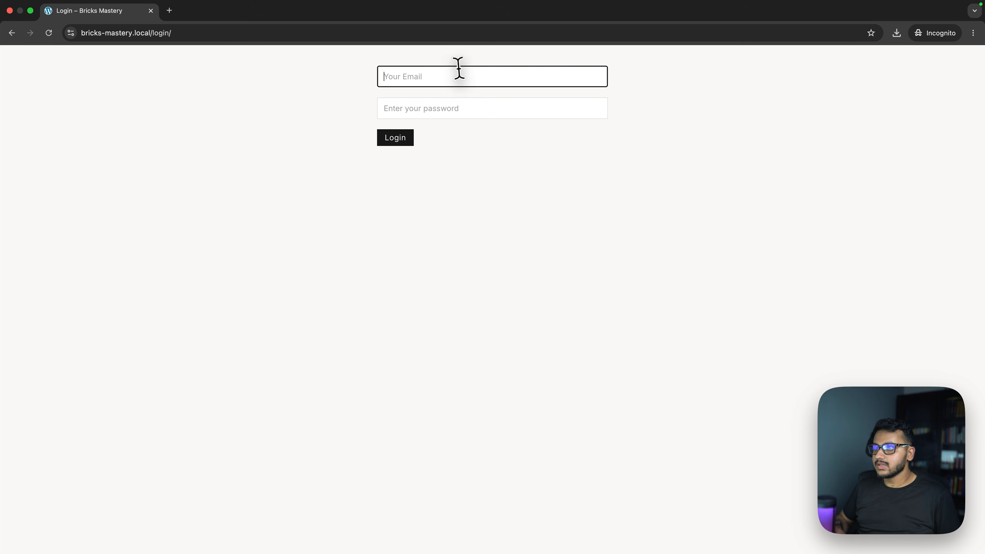
text(demo)
key(Return)
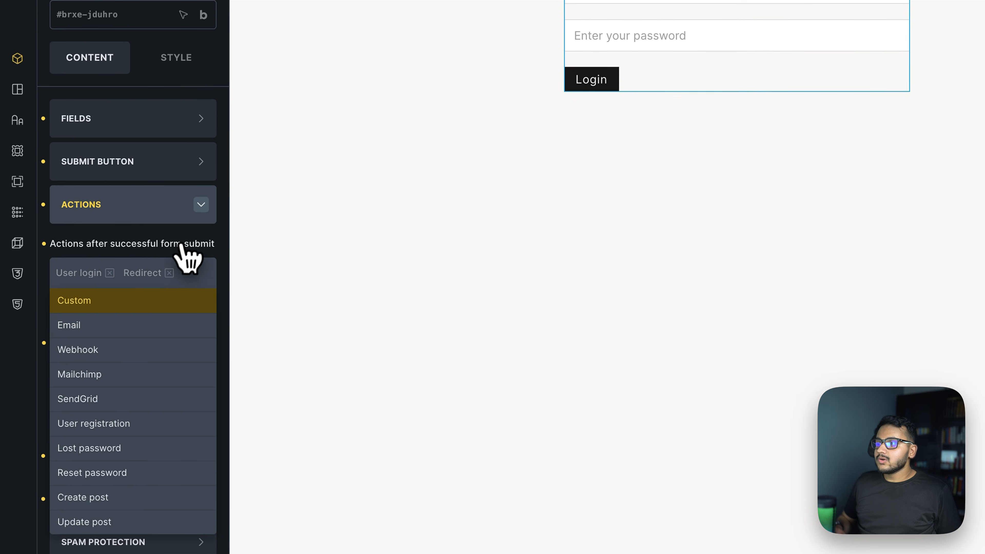
Add an Email action, move it beside User login, and expand its email settings.
click(187, 248)
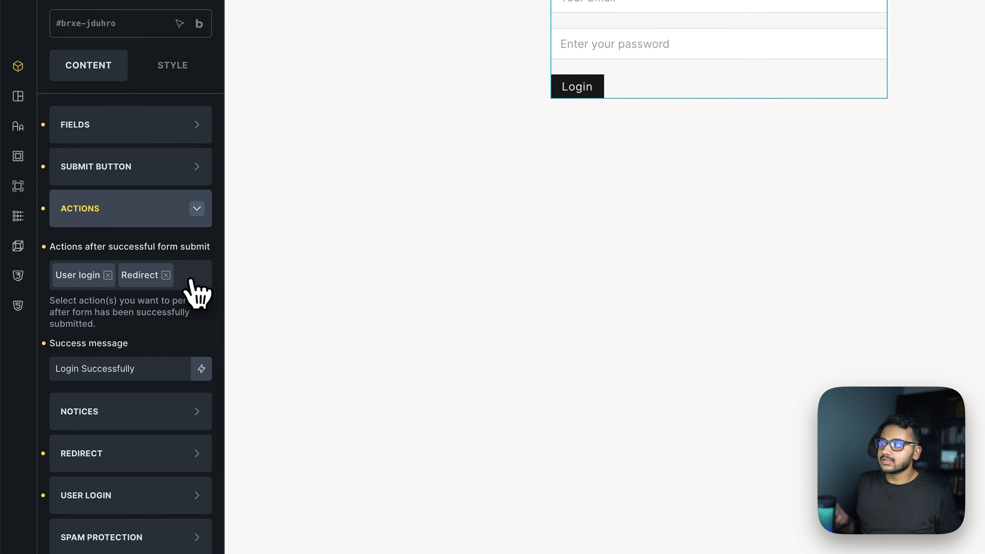
click(133, 304)
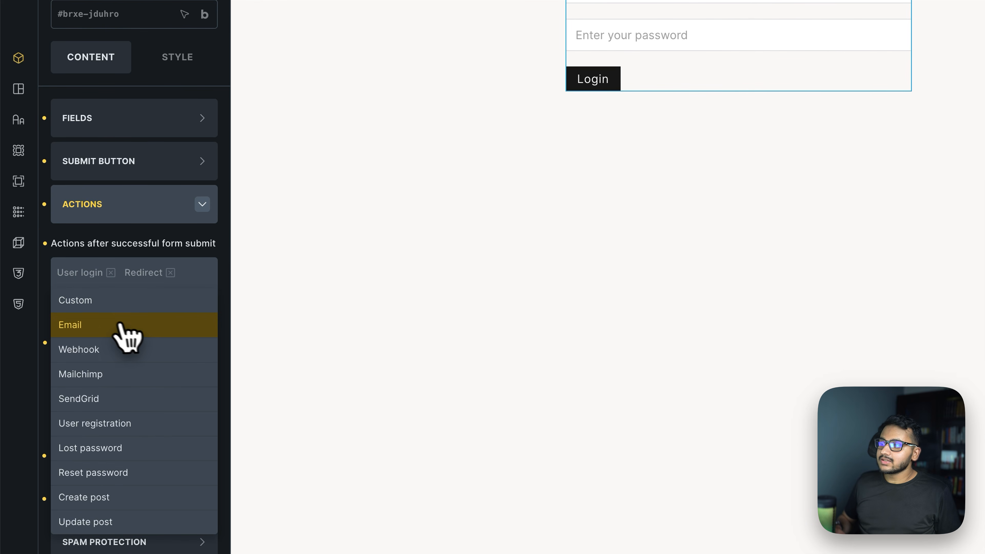
click(110, 325)
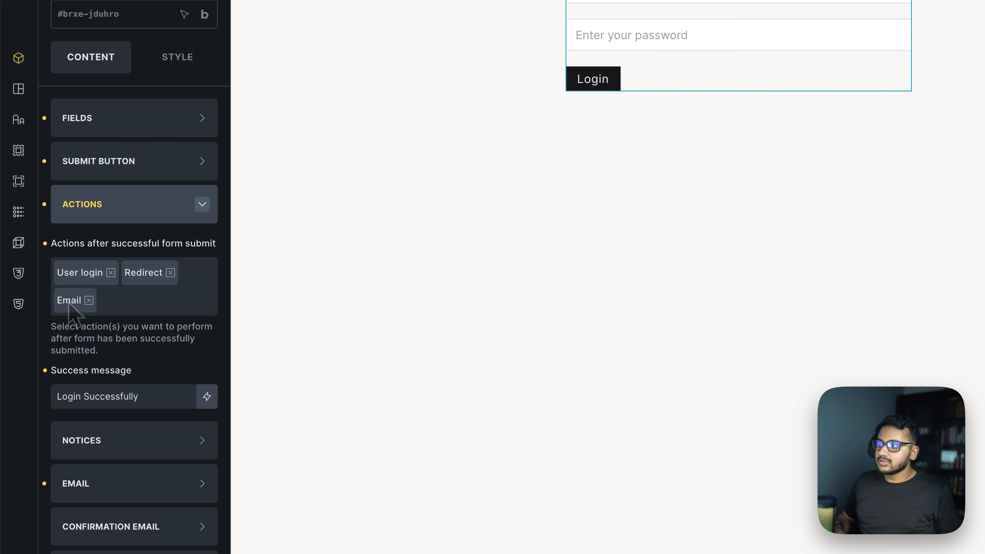
drag(72, 304, 132, 277)
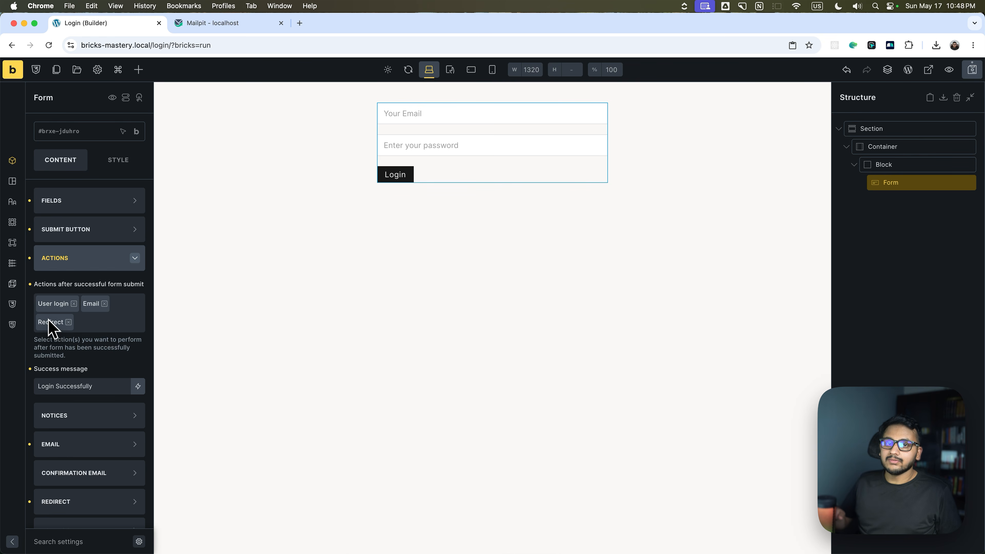
scroll(100, 330, down, 2)
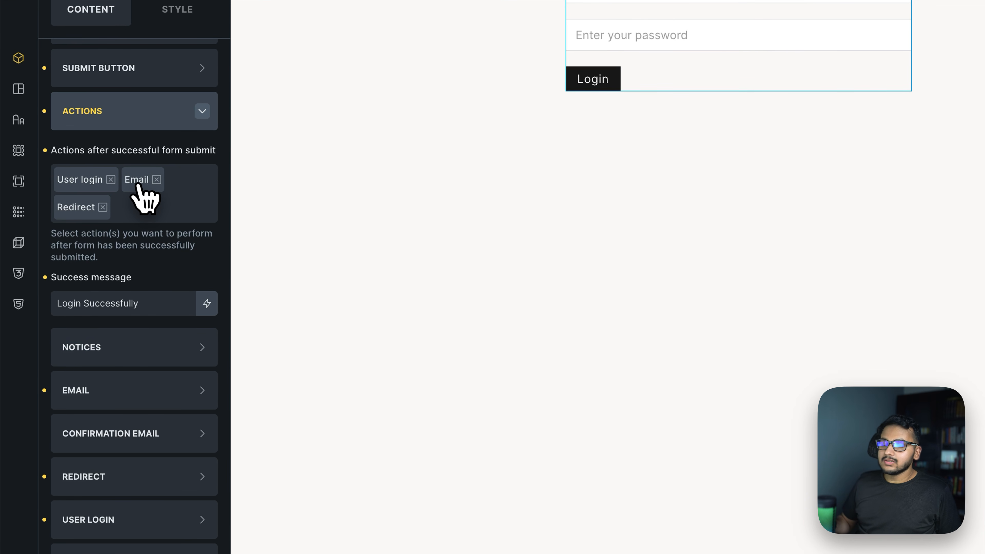
click(112, 394)
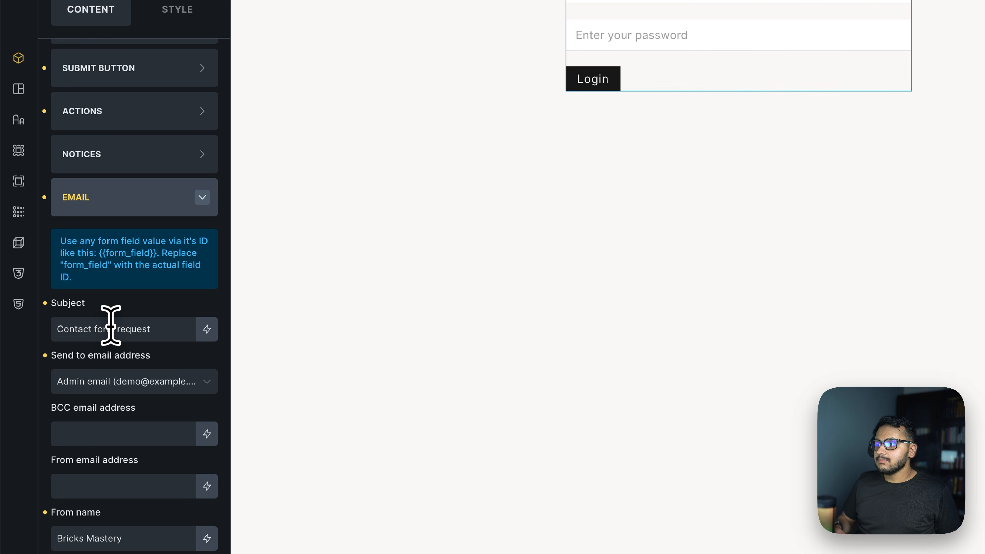
Replace the email subject with 'Login Notification'.
scroll(110, 325, down, 2)
drag(153, 229, 59, 230)
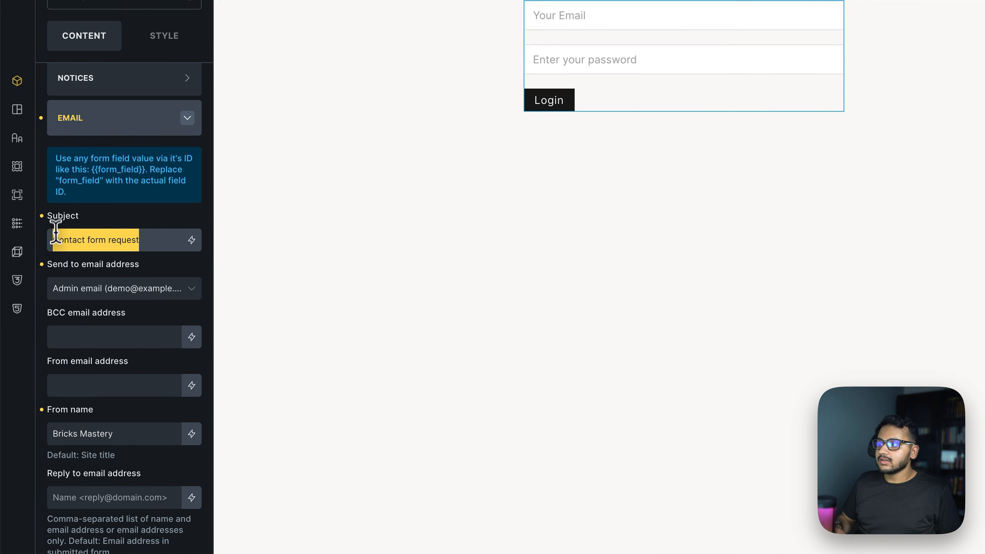
text(N)
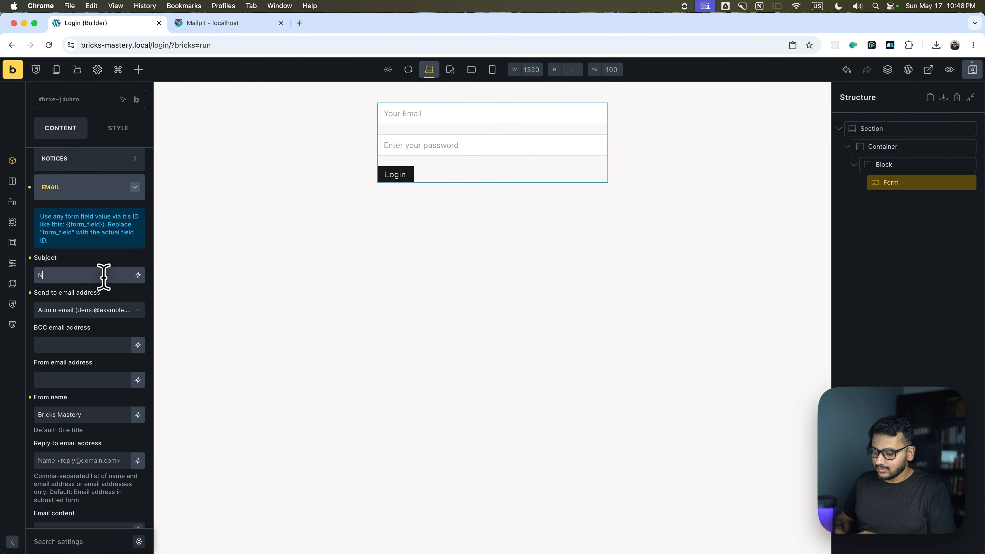
text(otific)
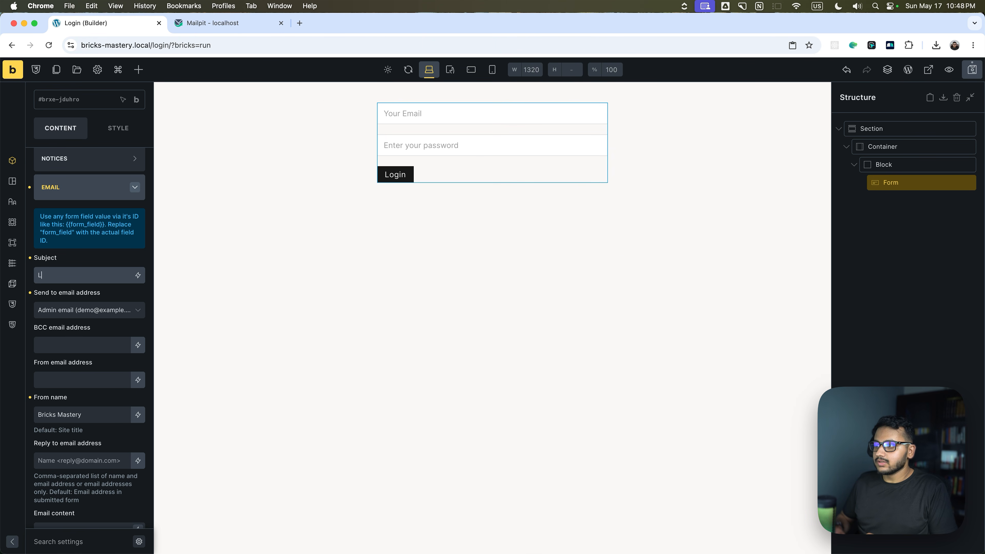
text(ion)
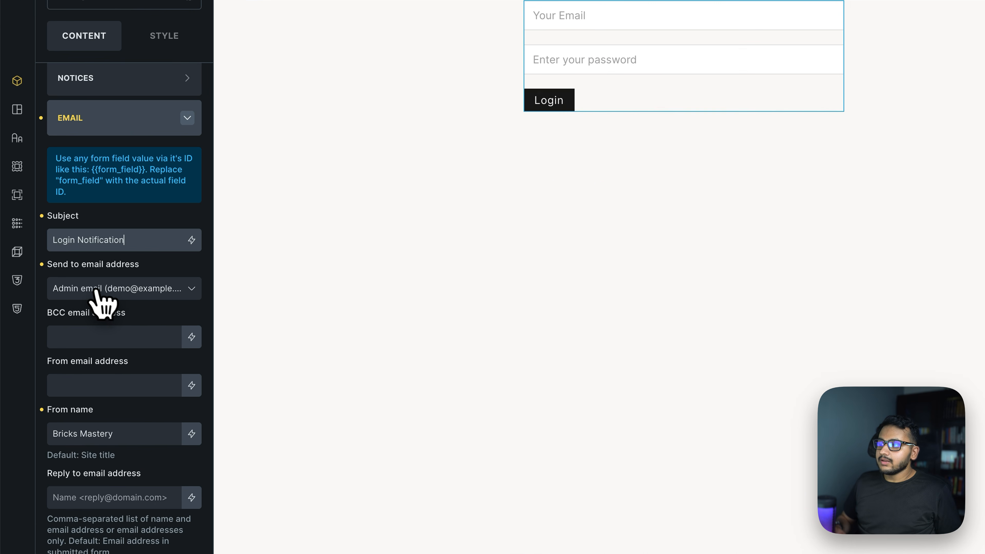
Scroll to the Email content box and review the hint about personalizing with field IDs.
scroll(116, 305, down, 4)
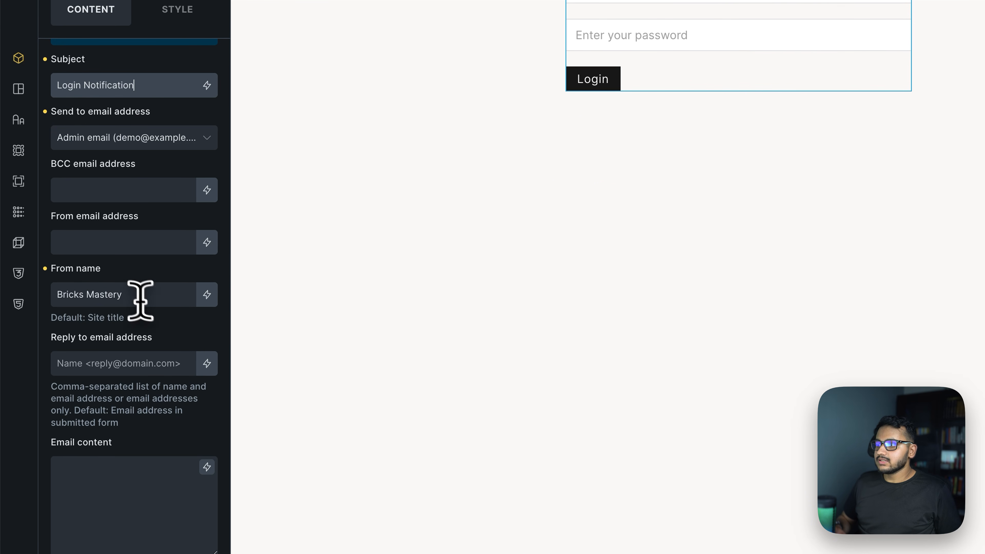
scroll(140, 304, down, 3)
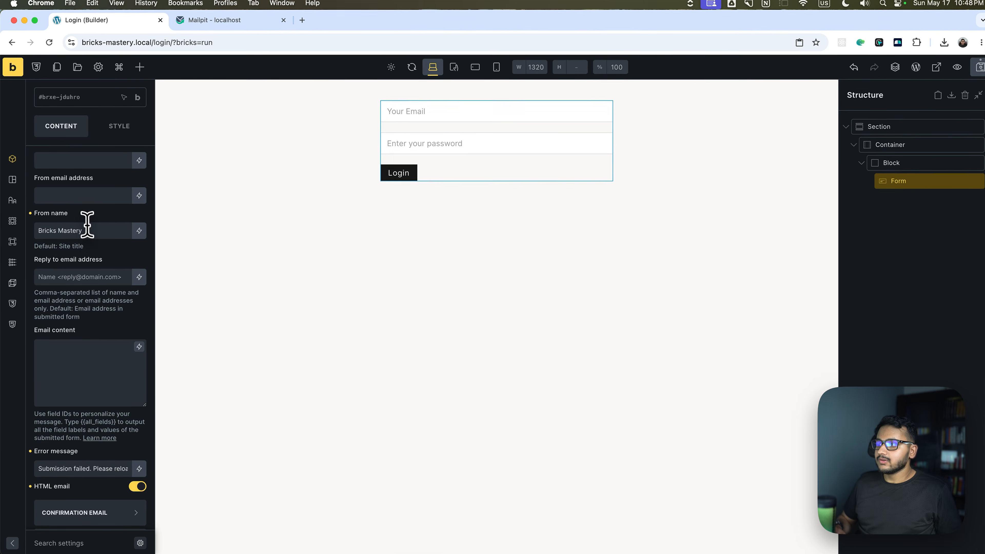
scroll(71, 329, down, 3)
click(71, 274)
scroll(71, 291, up, 2)
click(66, 333)
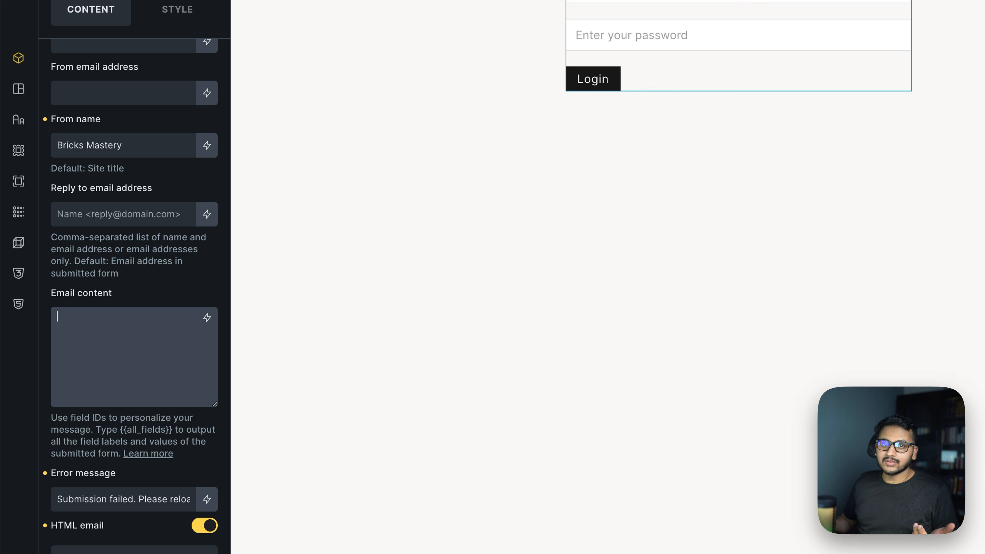
drag(50, 415, 89, 423)
click(130, 336)
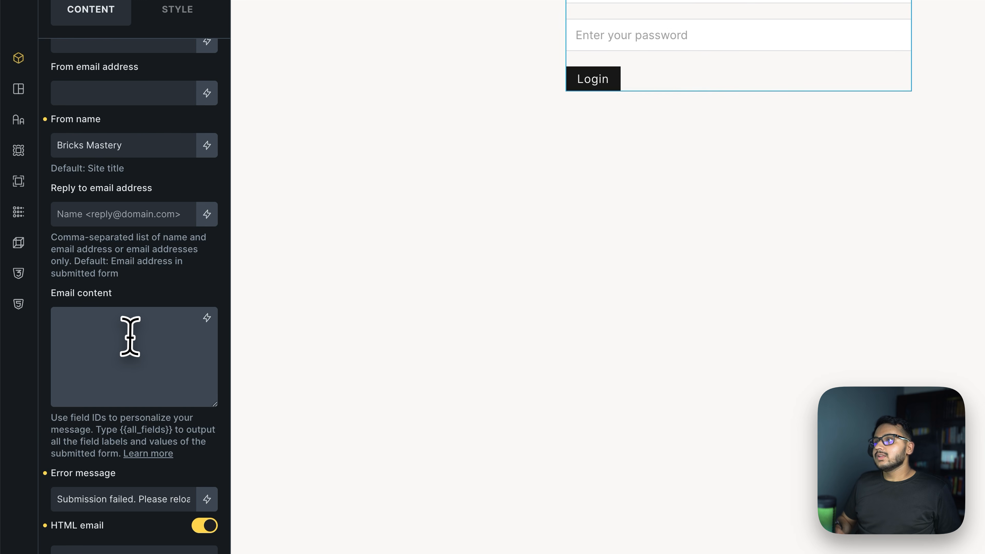
Write the email content 'Hey Admin, a user just logged in with this email addres.'.
text(Hey Admin, a j)
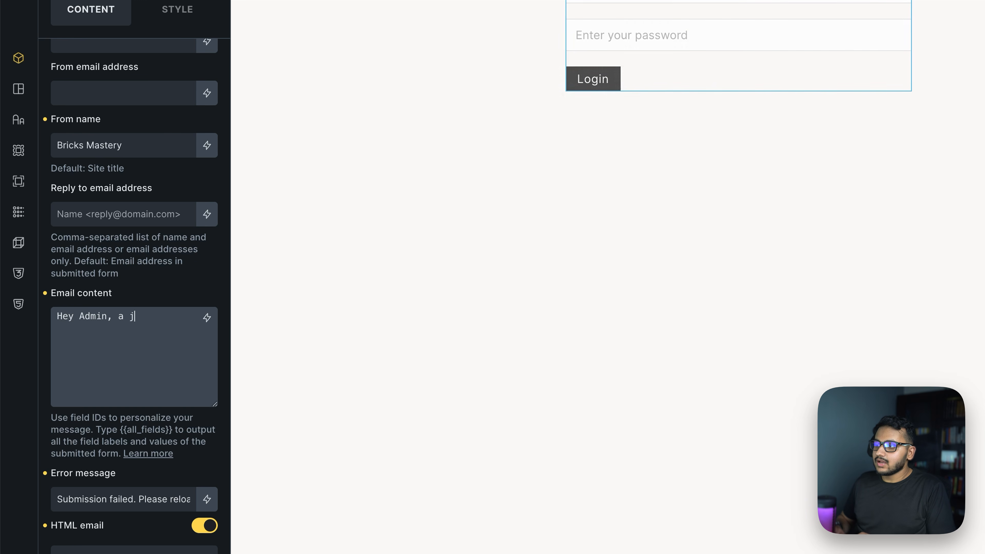
key(BackSpace)
text(user just logged in with this email add)
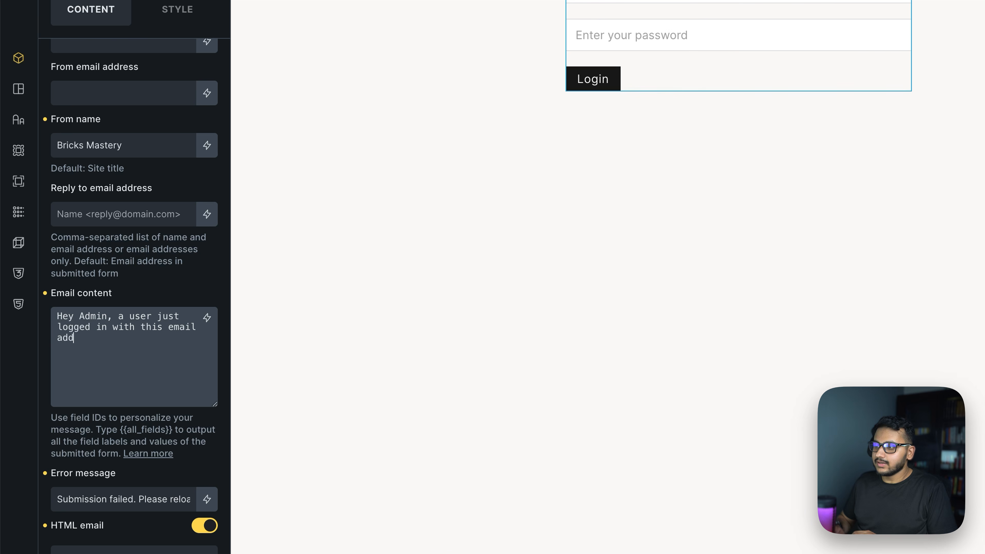
key(BackSpace)
key(BackSpace)
text(.)
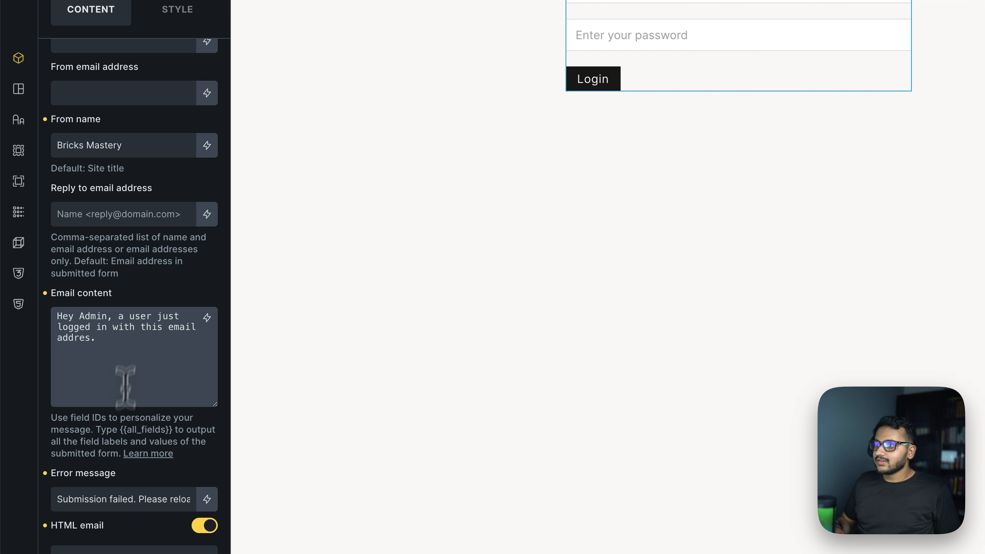
drag(119, 429, 159, 429)
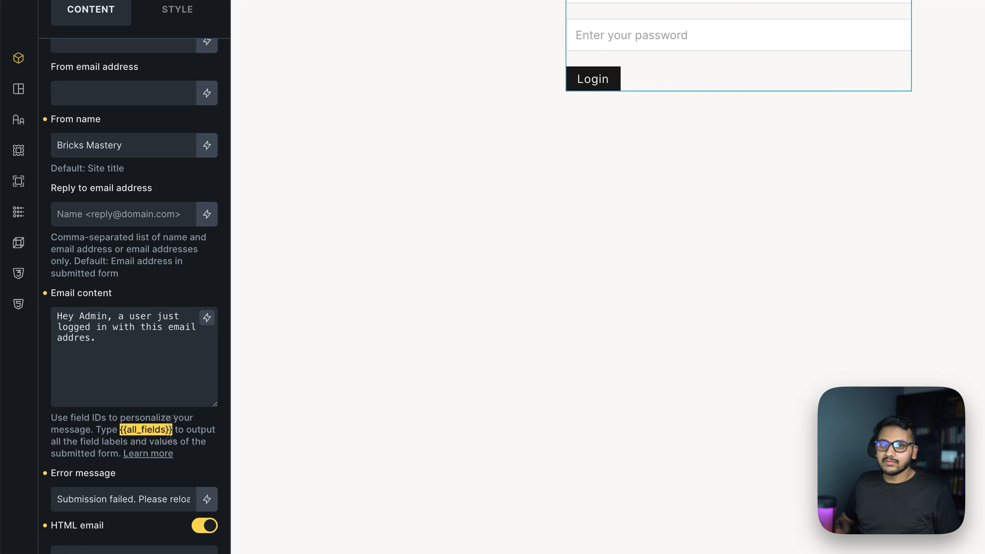
drag(69, 417, 102, 414)
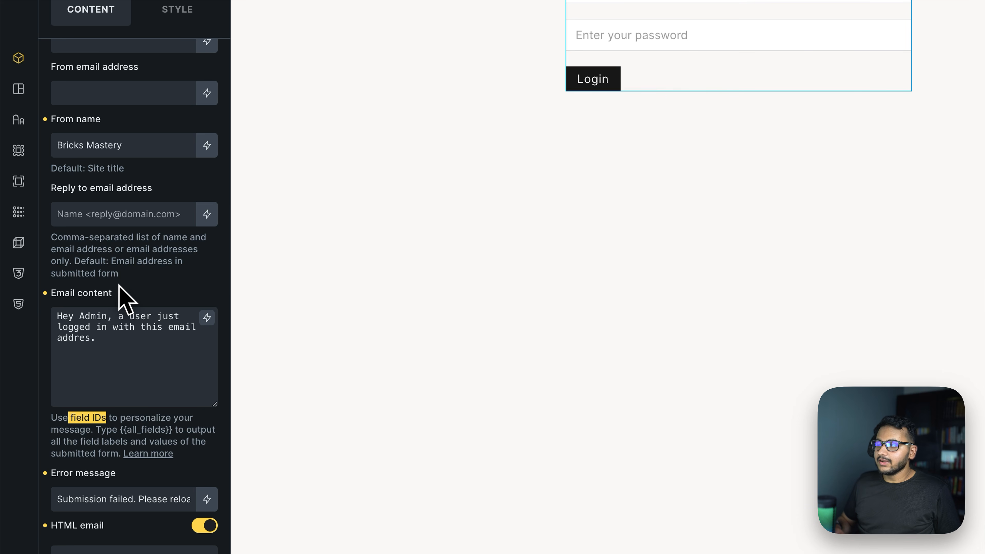
scroll(121, 296, up, 10)
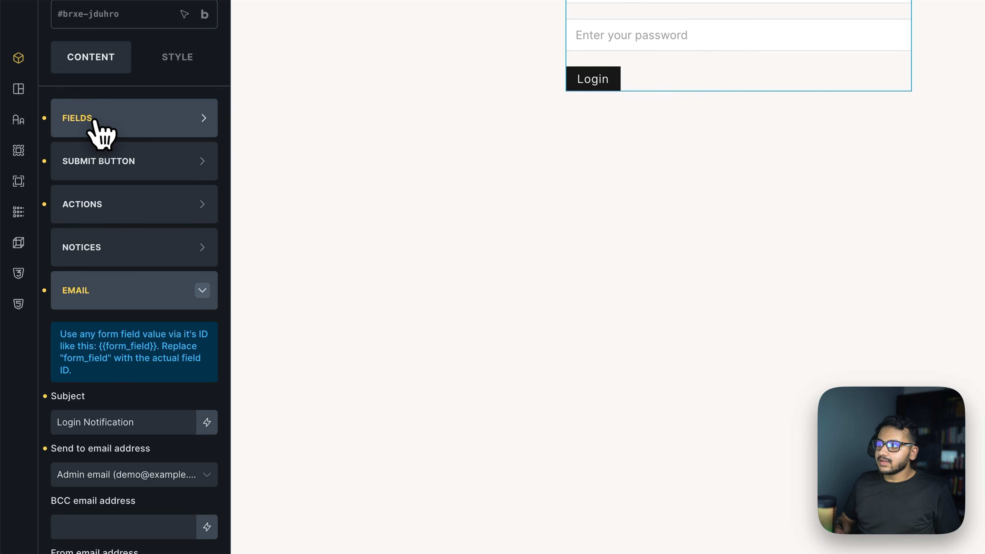
Copy the Email field's ID 39fdd5 from the form's Fields settings.
click(99, 130)
click(104, 174)
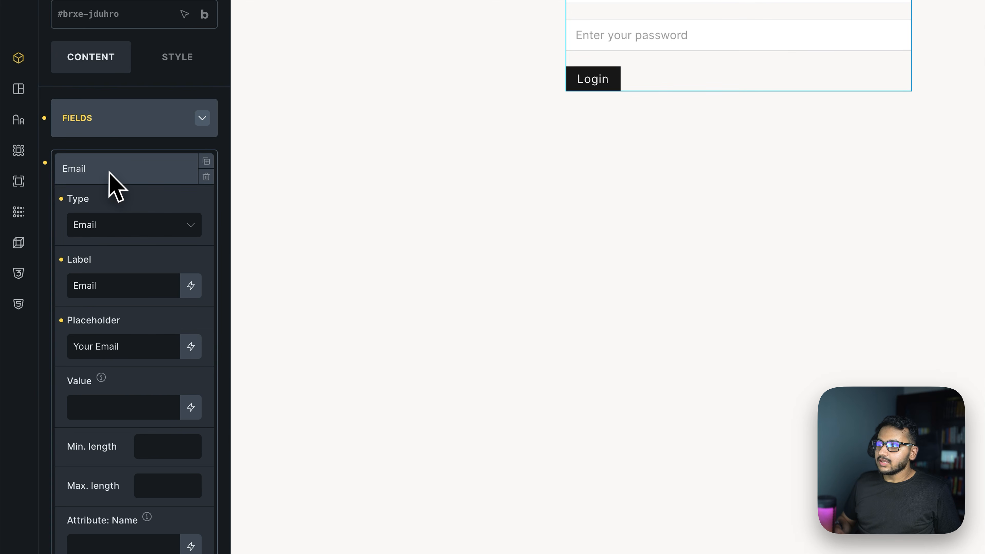
scroll(107, 306, down, 5)
scroll(107, 314, down, 5)
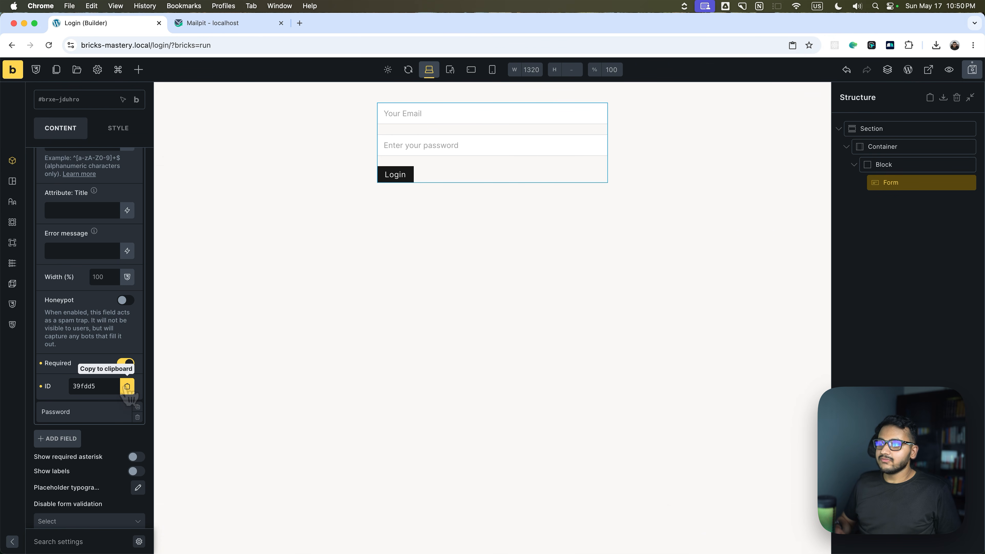
click(127, 385)
End the notification email message with 'address: {{39fdd5}}' and save the page.
scroll(83, 346, down, 15)
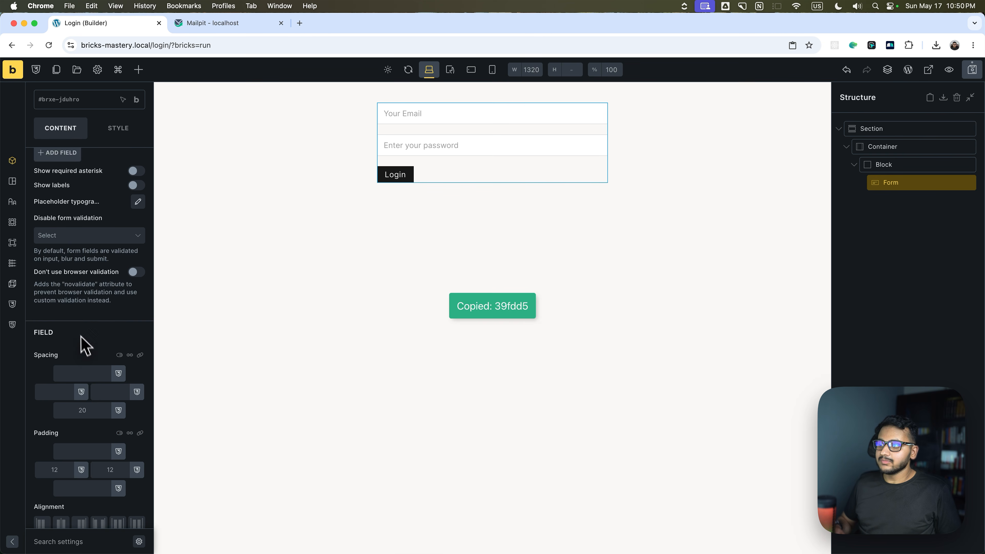
click(77, 386)
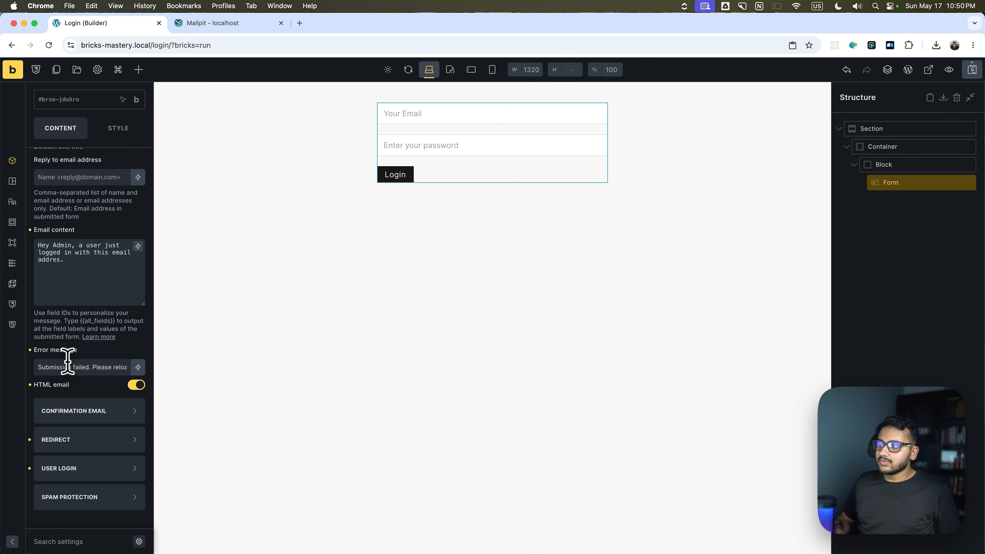
click(79, 264)
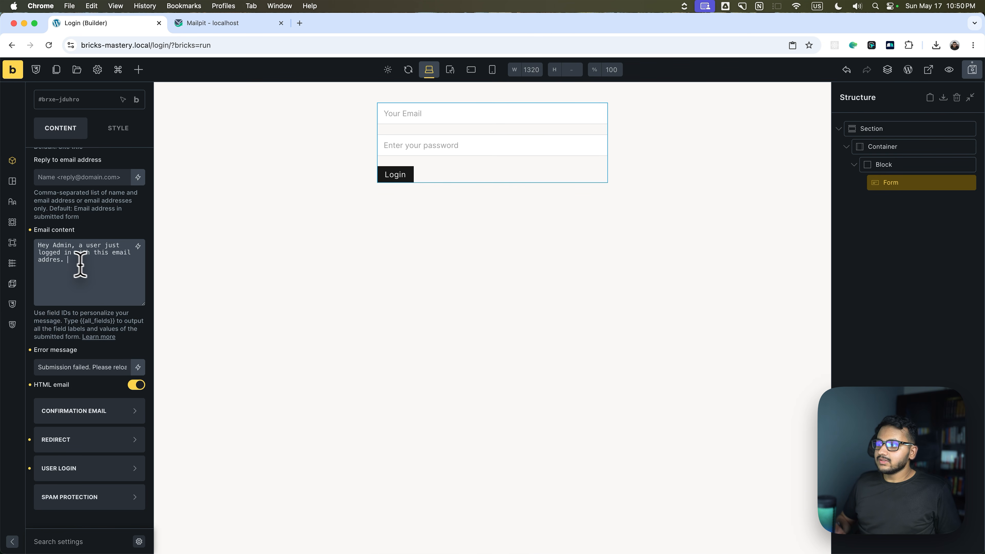
key(BackSpace)
text(s: {{)
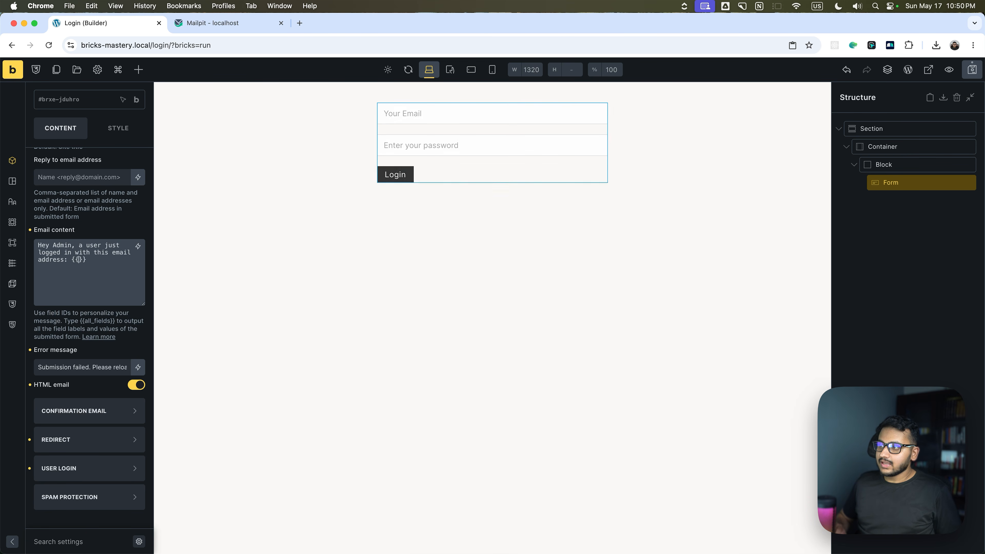
key(super+v)
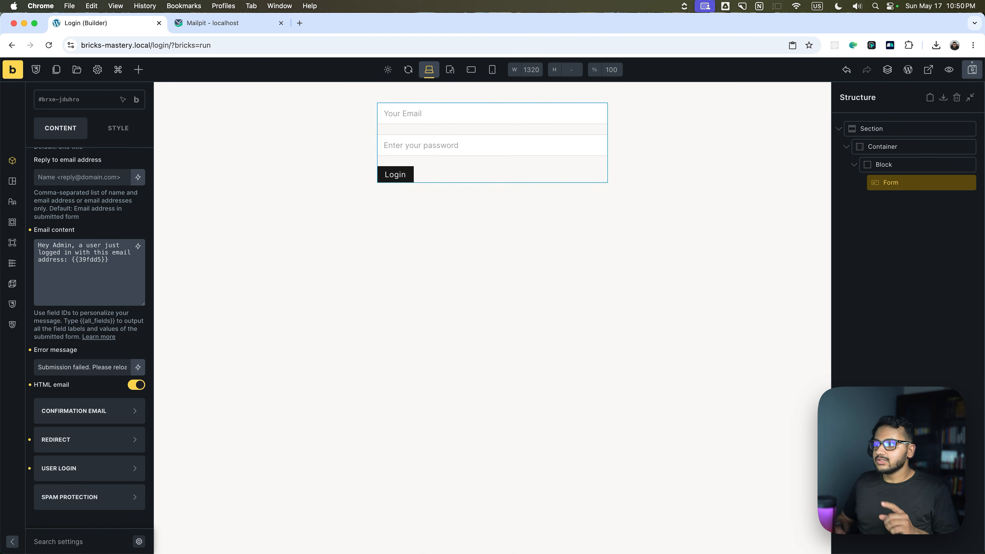
key(super+s)
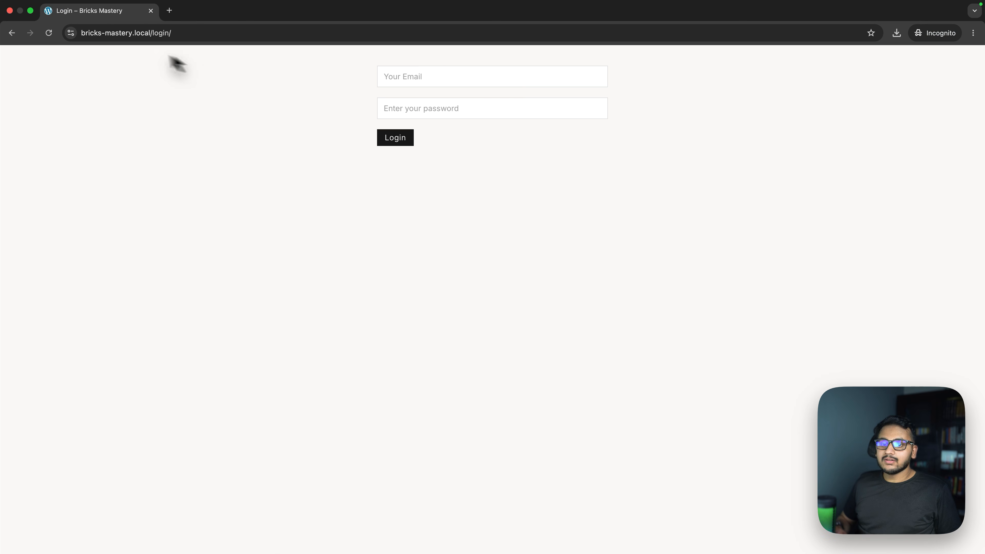
Log in through the incognito front-end login form with the account's email and password.
click(387, 75)
text(demo@ex)
key(Return)
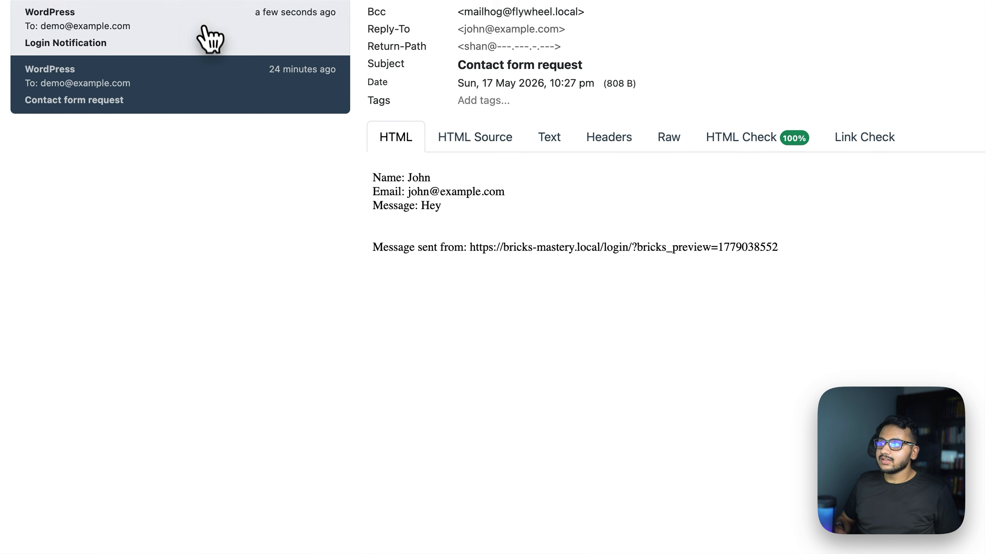
Check the Login Notification email in Mailpit, then highlight the {{39fdd5}} placeholder in the builder.
click(204, 28)
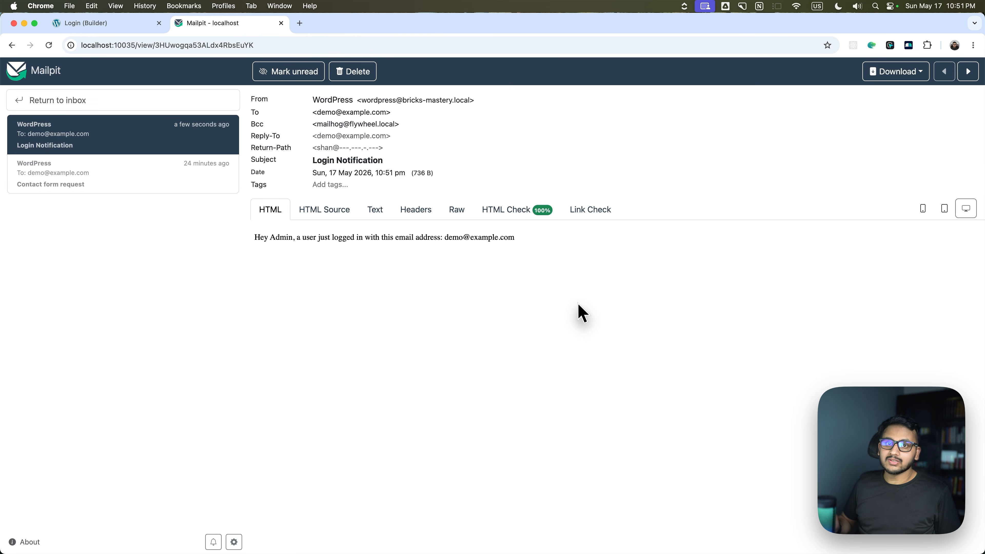
click(110, 24)
drag(112, 260, 72, 258)
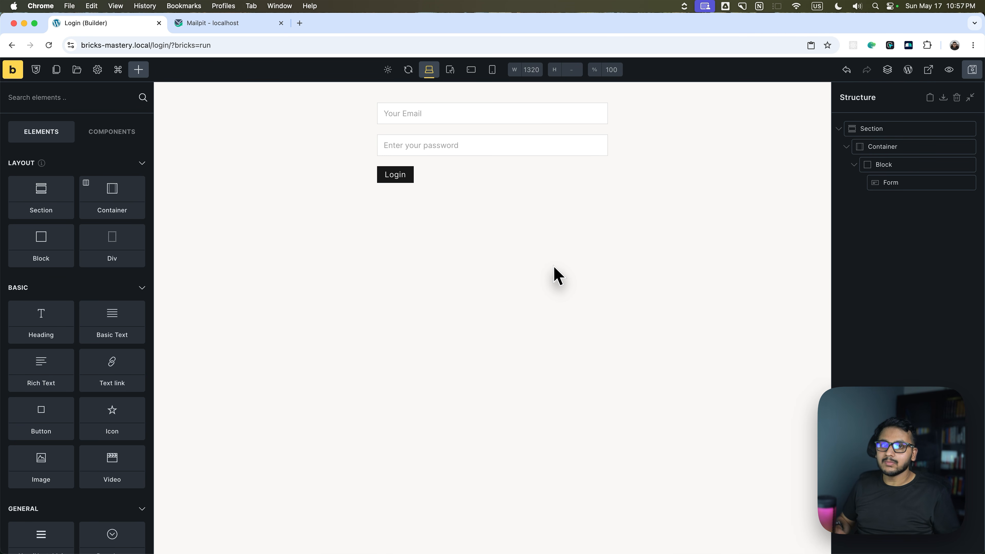
Load the copied login page address in Safari and start entering the login email.
drag(171, 44, 58, 45)
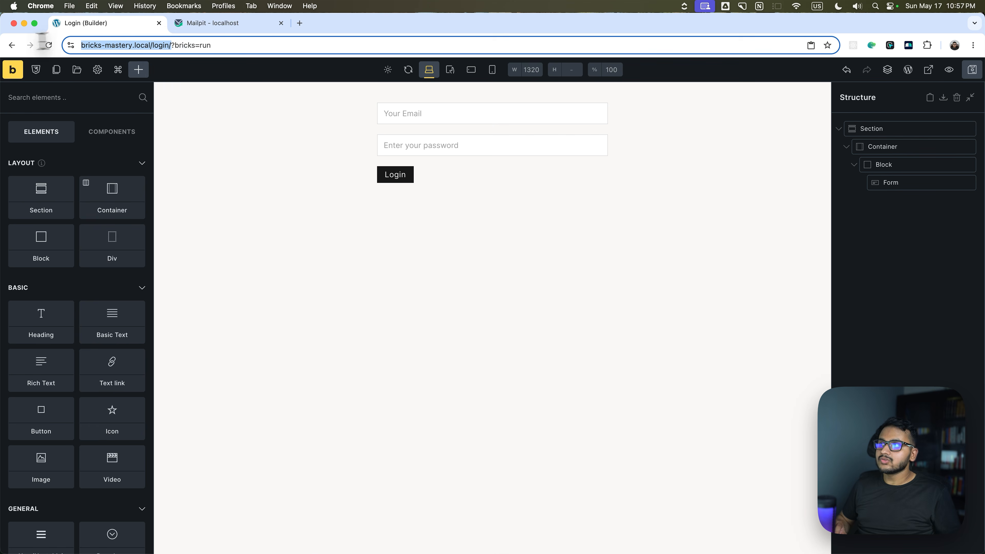
key(super+Tab)
key(super+v)
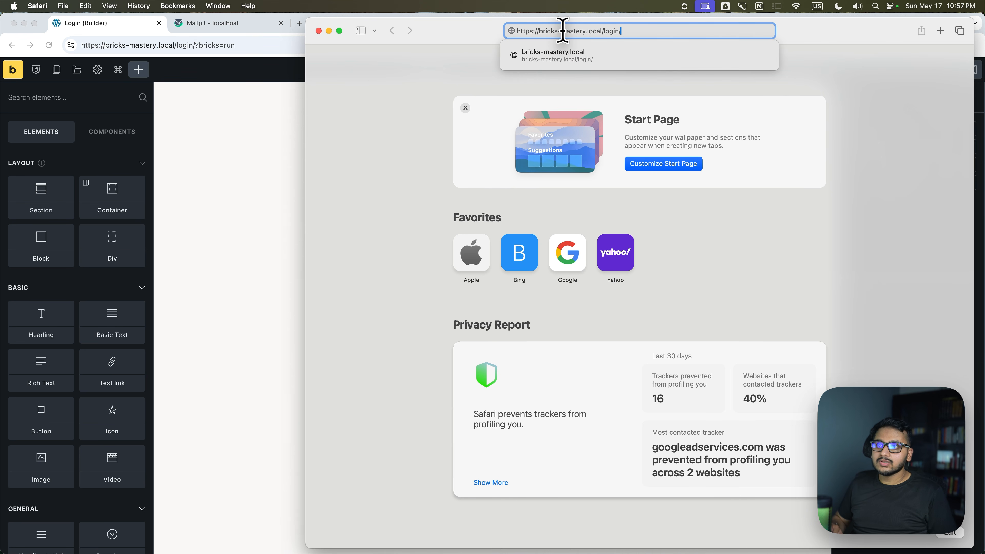
key(Return)
click(570, 73)
text(d)
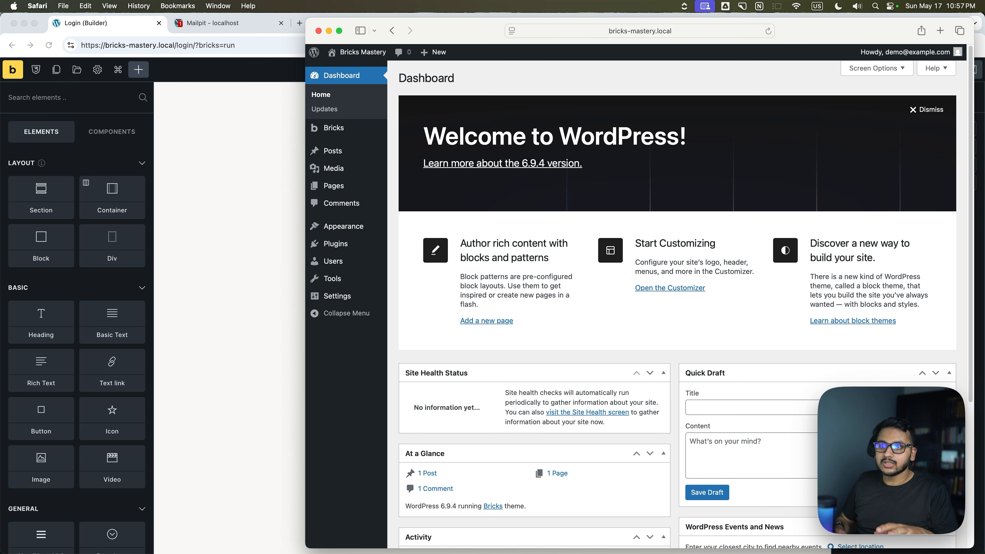
Close and quit Safari, then reload the login page and the site's home page.
mouse_move(880, 56)
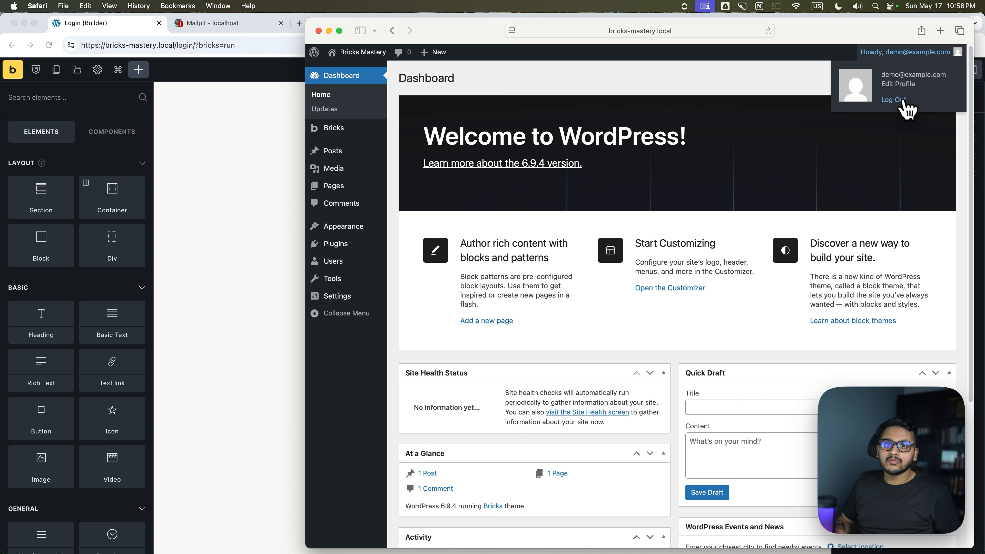
click(318, 30)
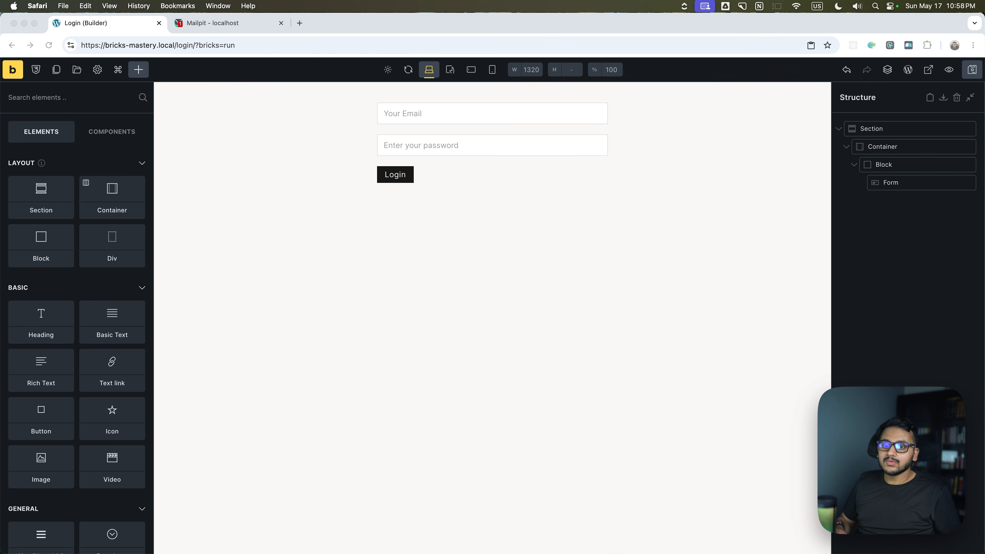
right_click(758, 512)
click(747, 479)
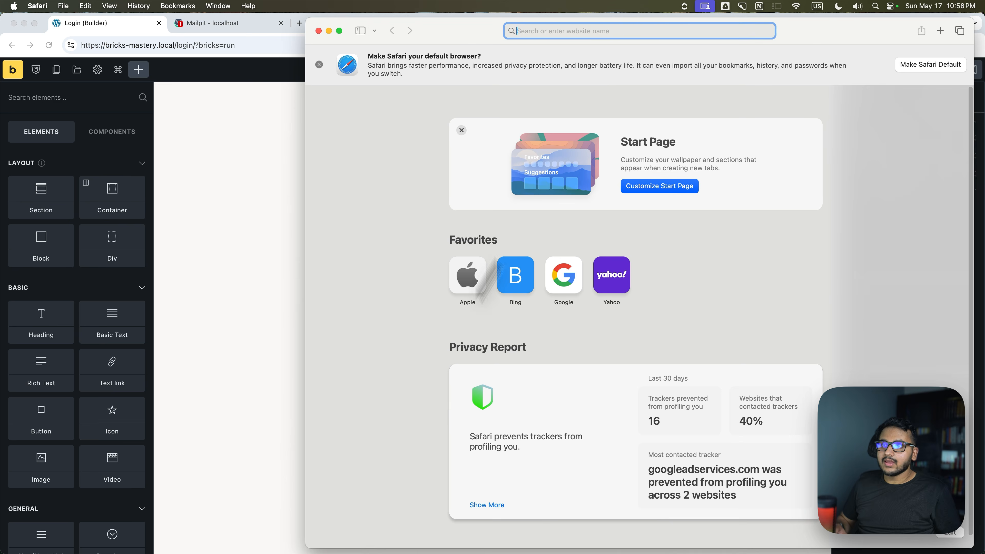
key(super+v)
key(Return)
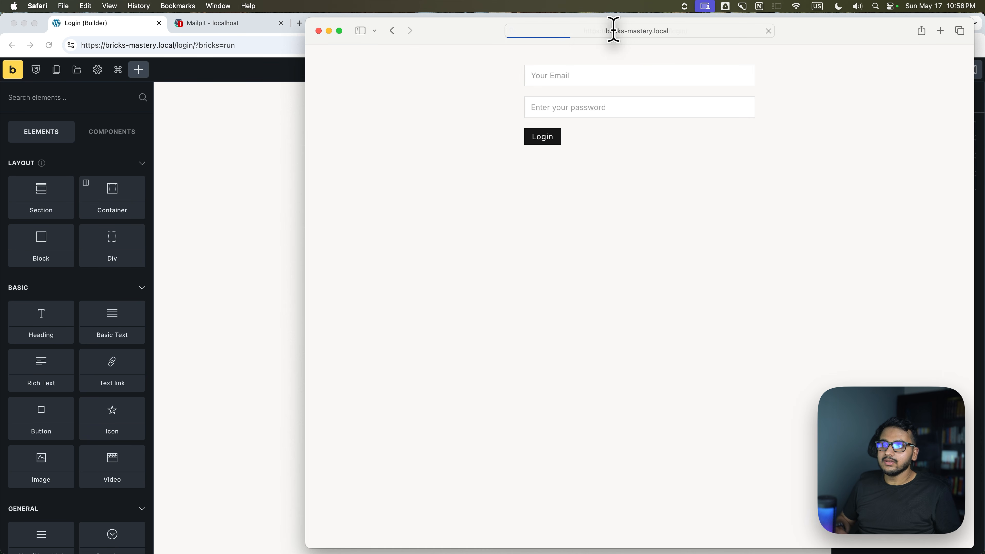
drag(621, 31, 602, 30)
key(BackSpace)
key(Return)
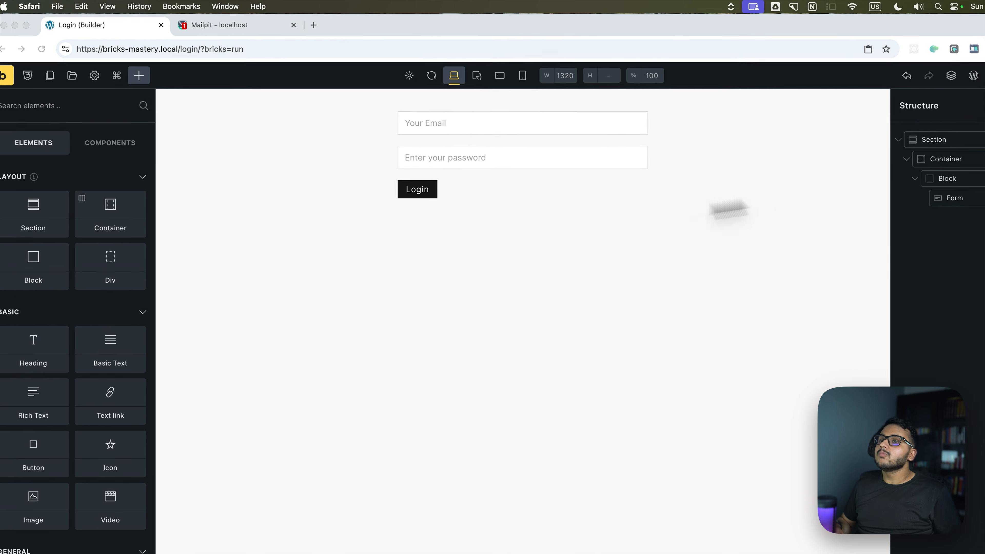
Add a new Name field to the login form.
click(914, 184)
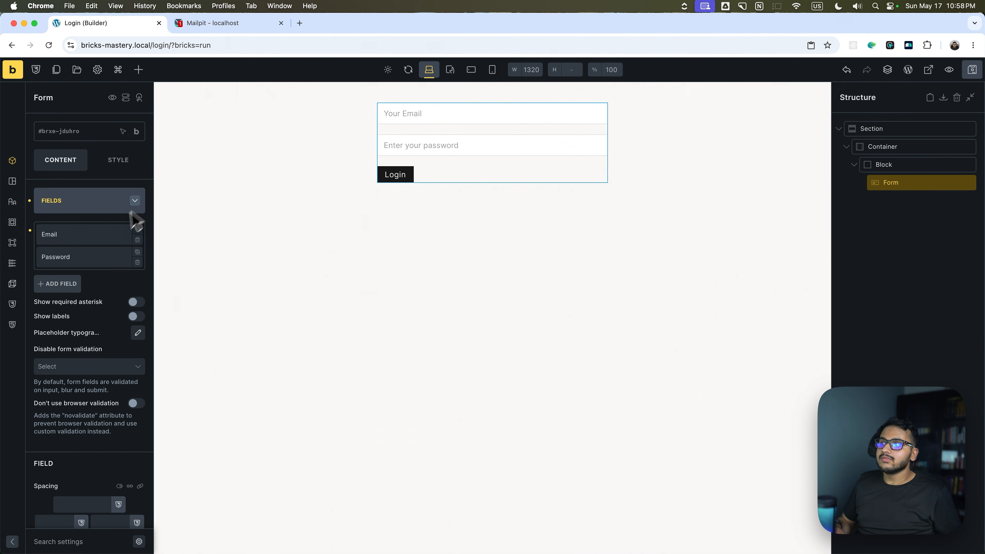
click(68, 288)
click(80, 318)
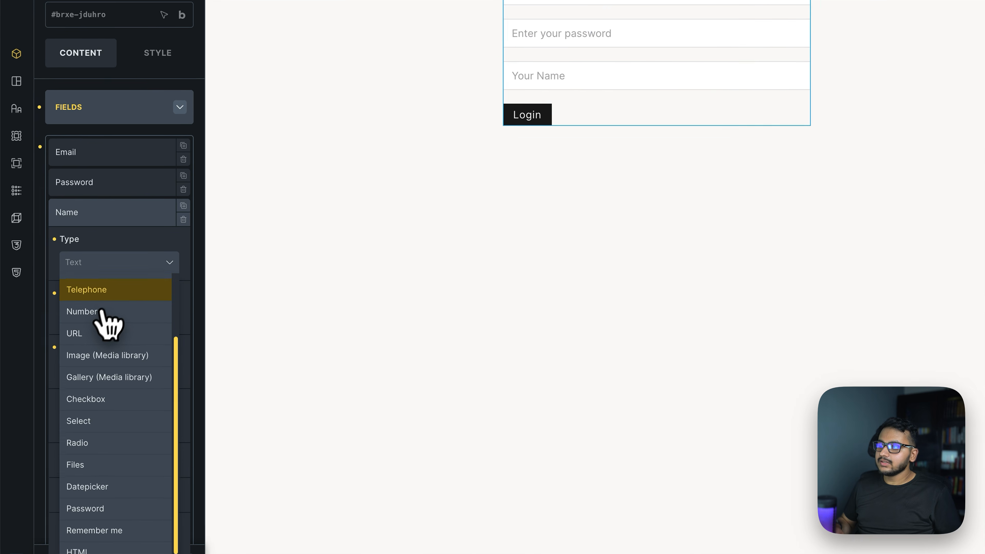
Turn the Name field into a Remember me checkbox labelled 'Remember Me'.
scroll(100, 312, down, 1)
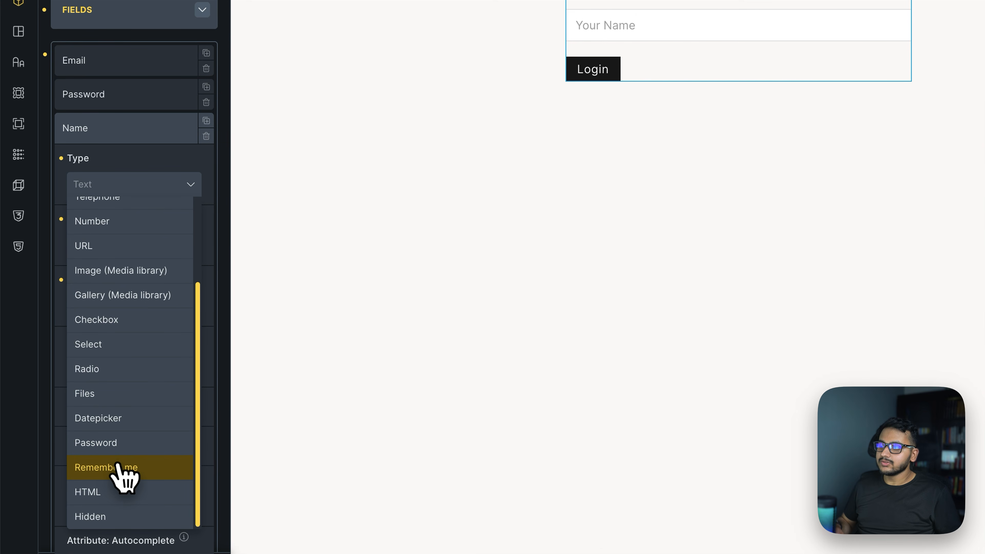
click(117, 467)
click(141, 243)
double_click(134, 244)
text(Remem)
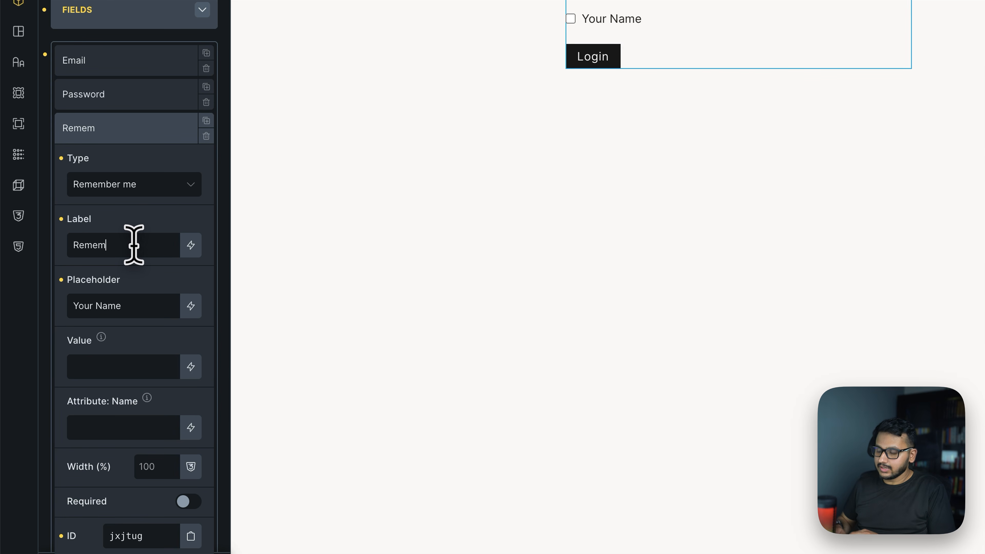
text(ber Me)
triple_click(154, 304)
text(Remember Me)
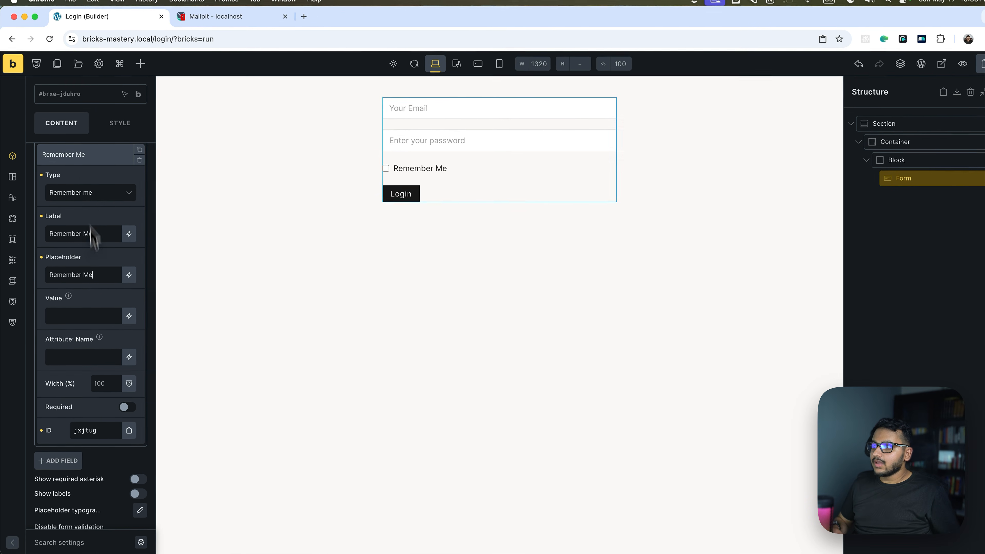
click(89, 159)
click(90, 161)
click(89, 165)
Map Remember Me as the User Login remember-me field and save the page.
scroll(68, 341, down, 10)
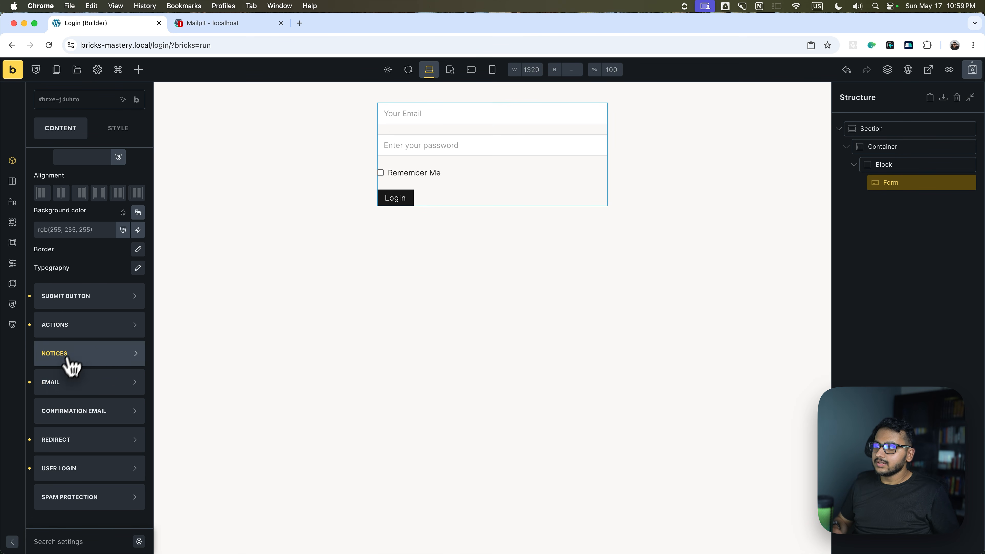
click(80, 468)
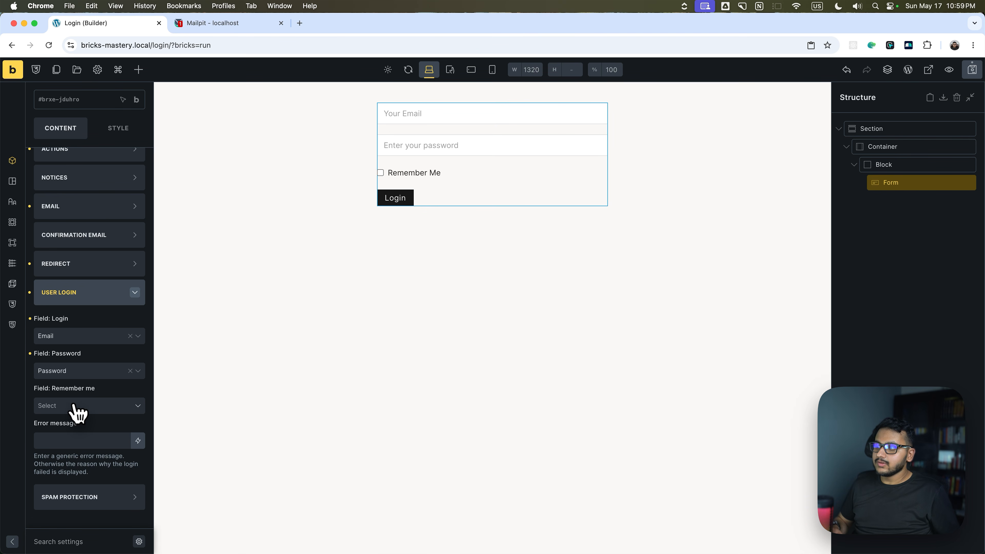
click(78, 454)
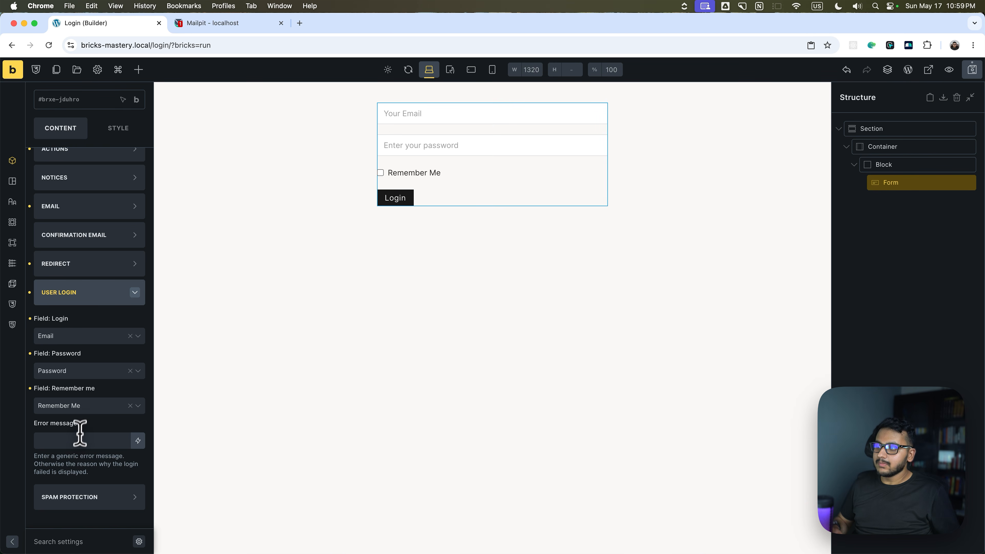
click(969, 75)
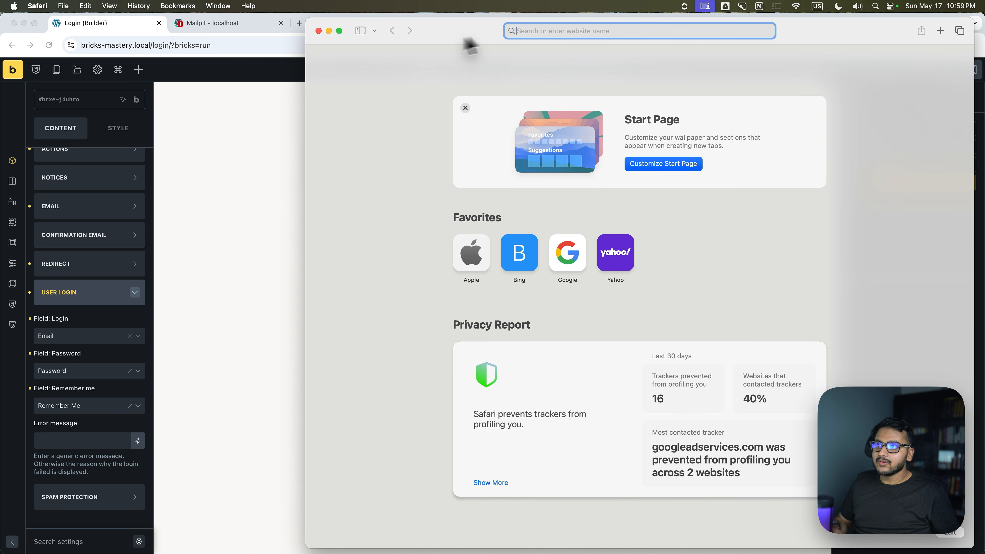
click(568, 30)
Log in on the Safari login page with Remember Me ticked.
text(https://bricks-mastery.local/login/)
key(Return)
click(551, 71)
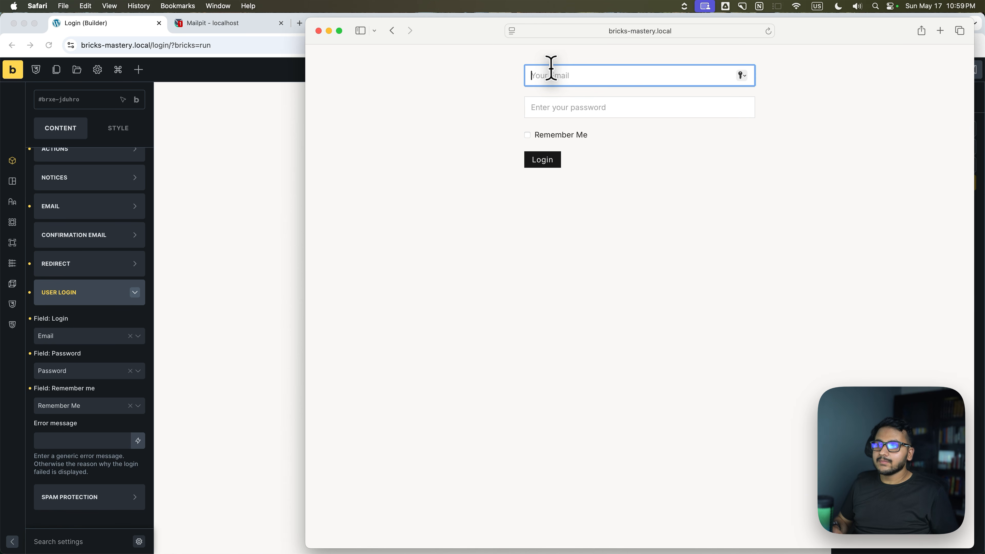
text(demo@example.com)
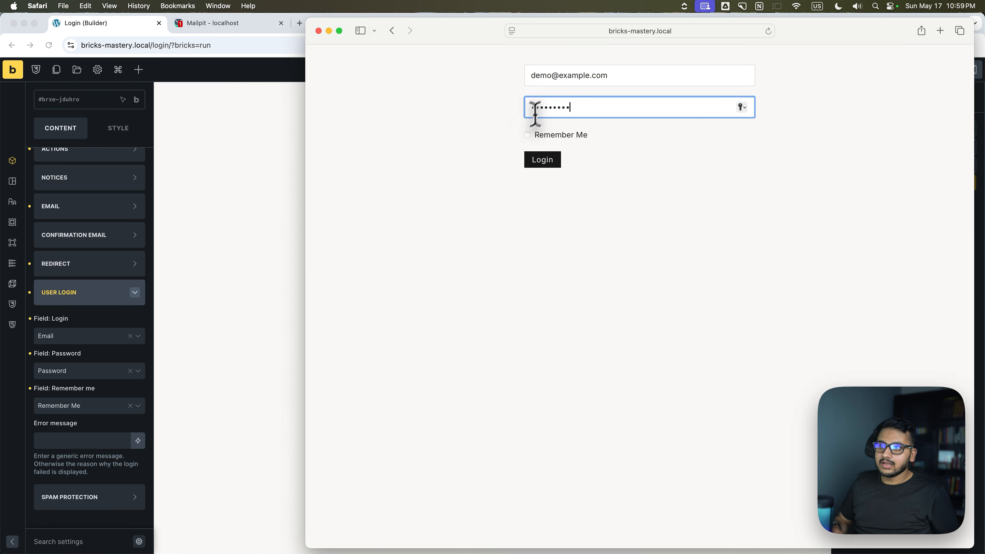
click(527, 135)
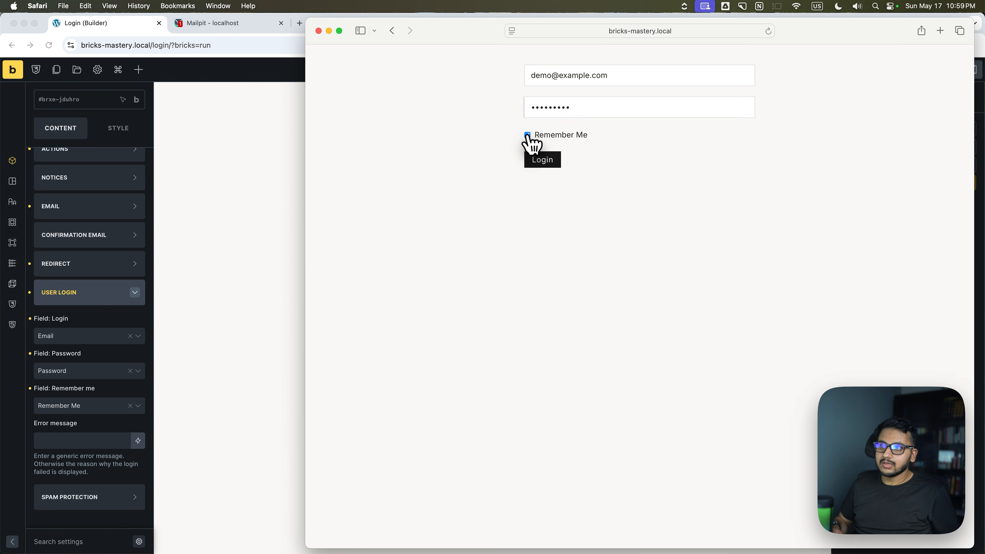
click(543, 162)
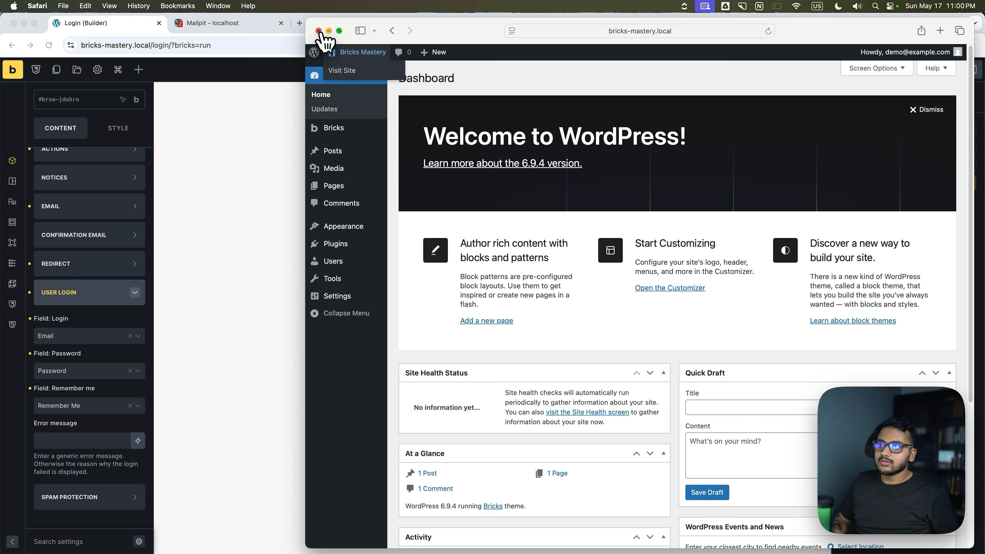
Quit Safari, reopen the login page, and go straight to the WordPress dashboard.
mouse_move(915, 57)
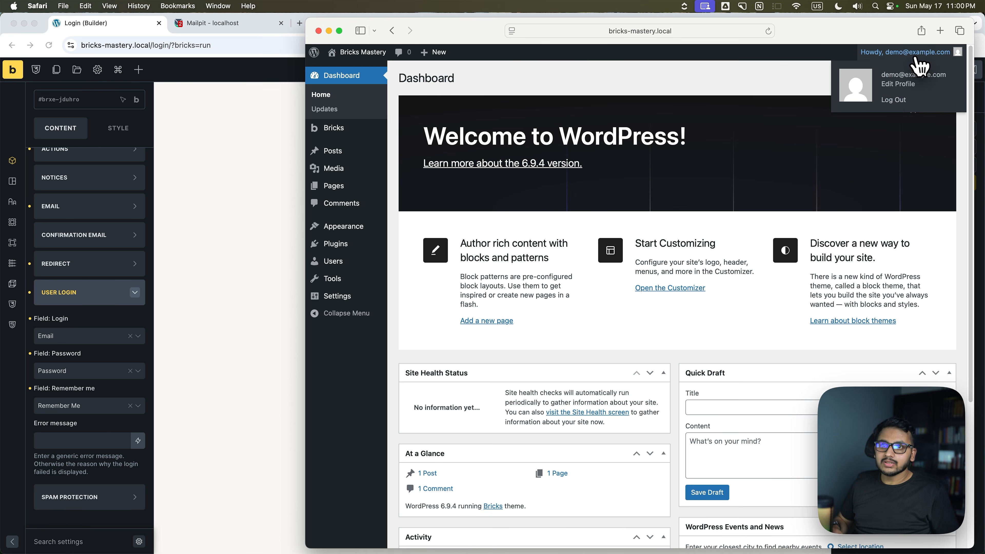
click(320, 33)
right_click(748, 520)
click(749, 471)
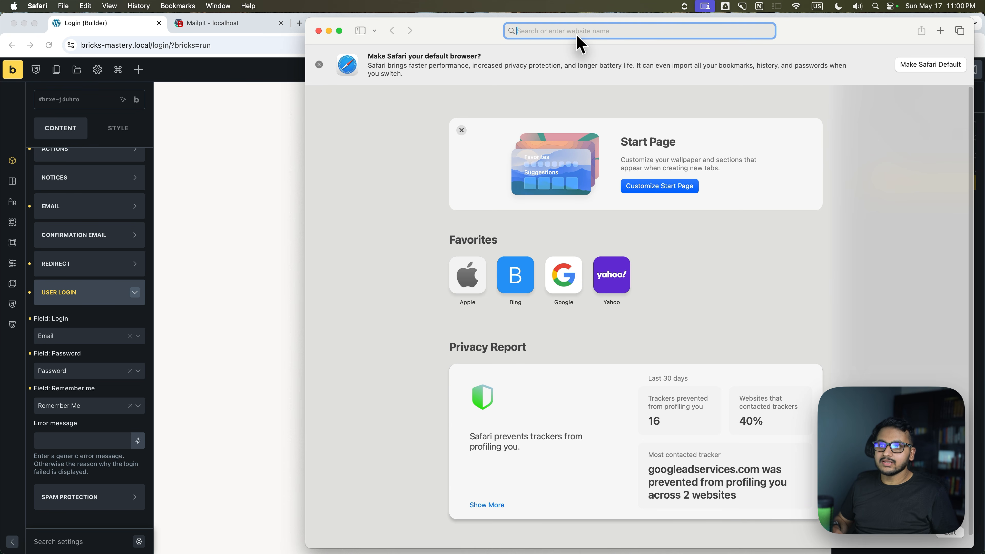
text(http://bricks-mastery.local/login/)
key(Return)
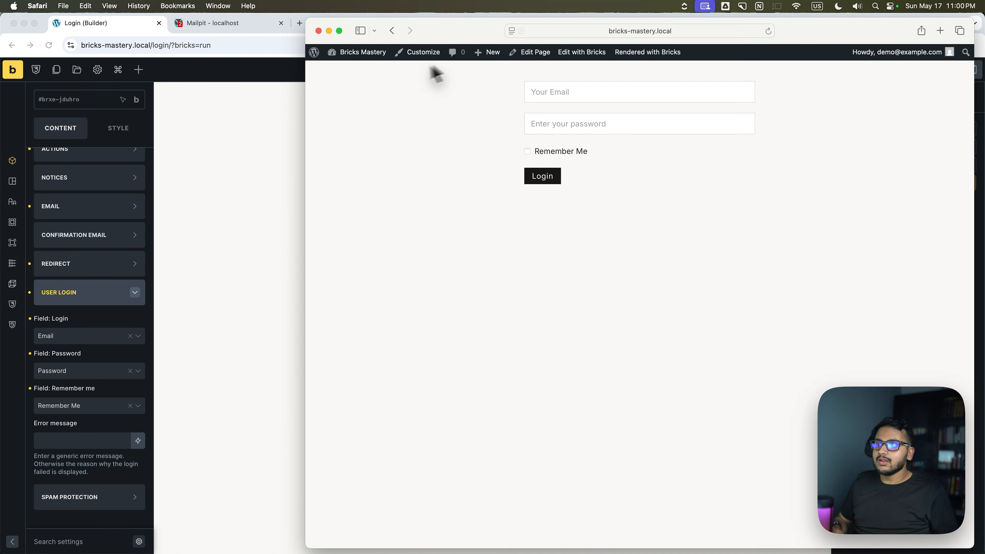
click(356, 71)
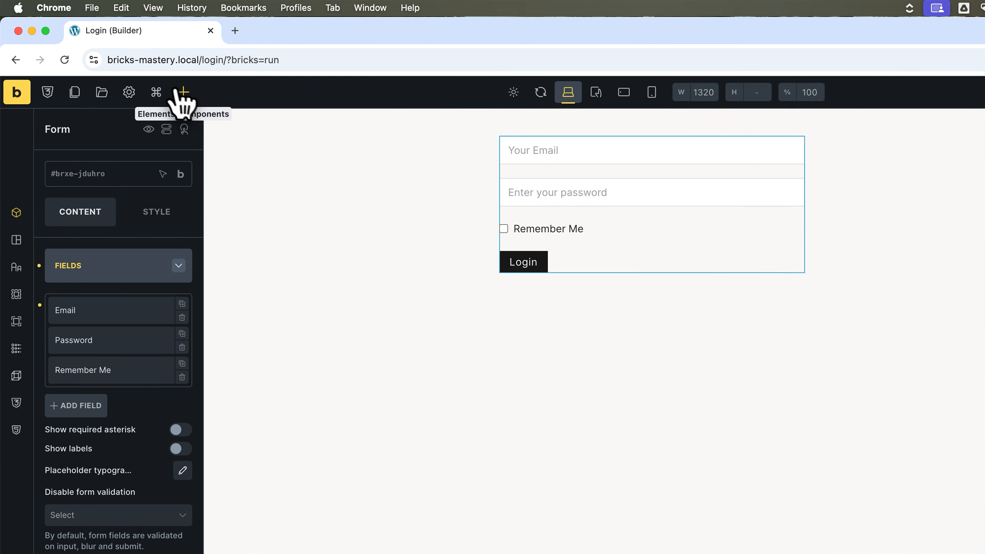
Add a Text link reading 'Lost Your Password?' below the login form.
click(203, 103)
text(link)
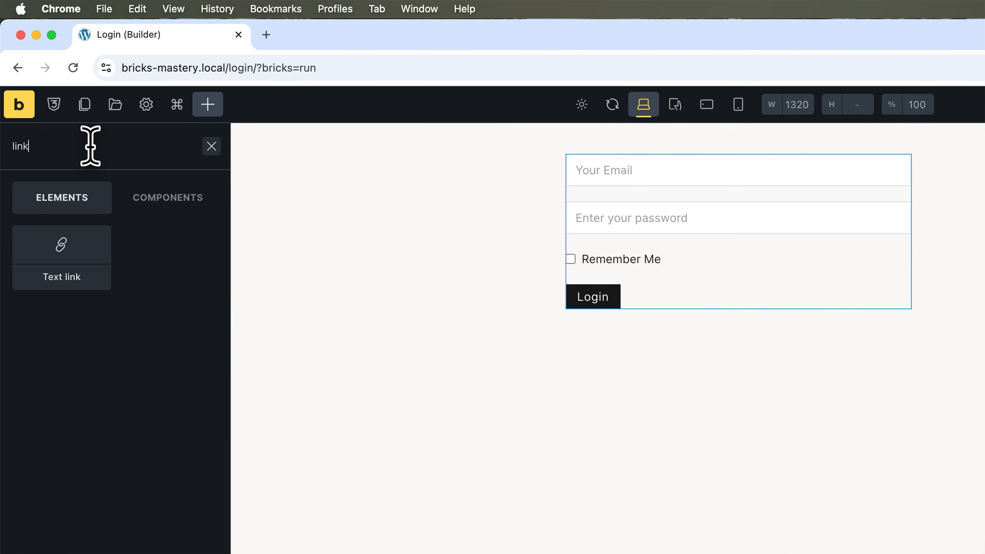
click(50, 267)
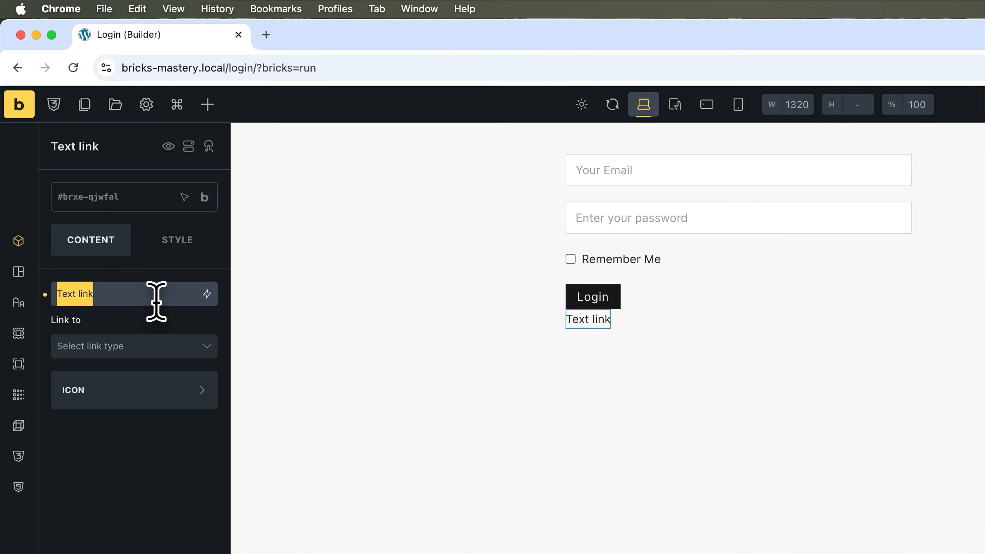
text(L)
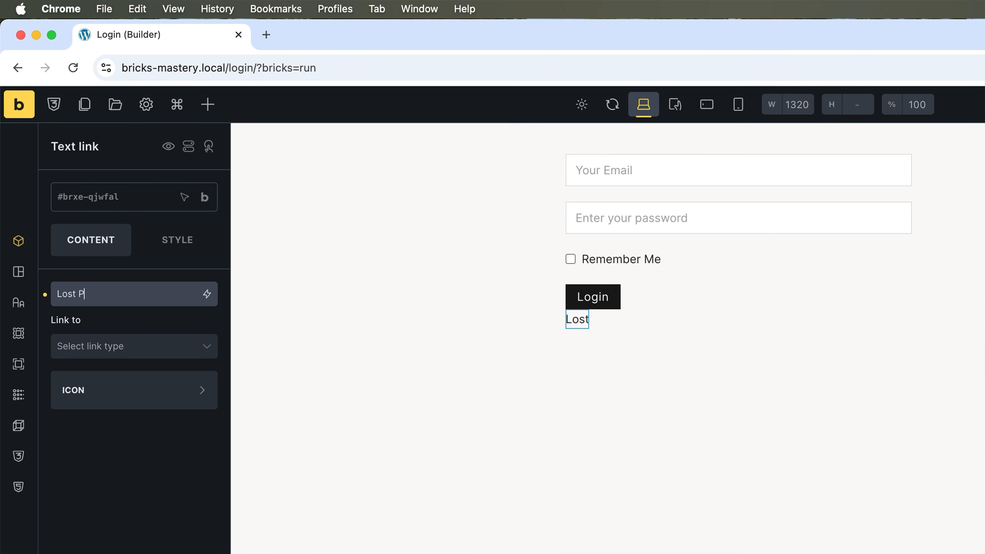
text(ost Your Password?)
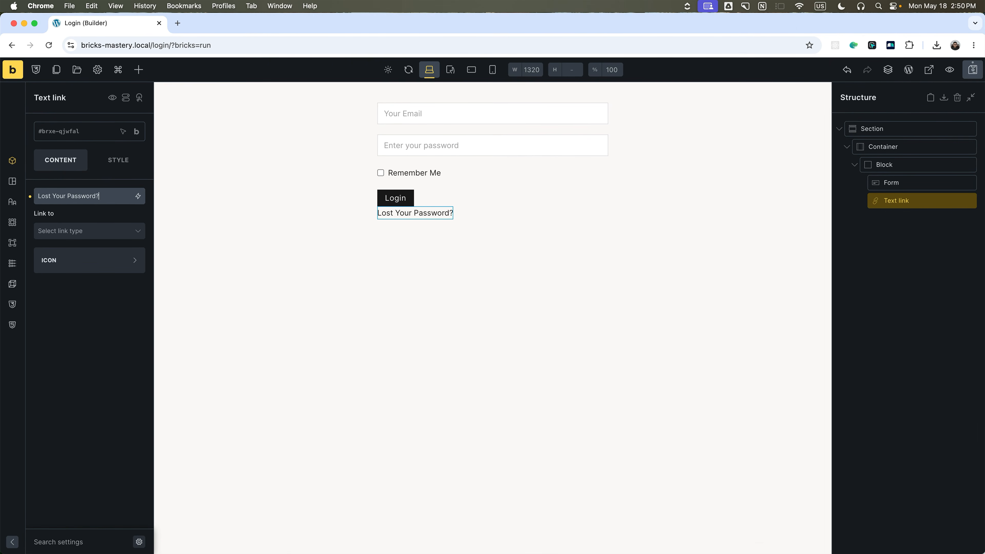
Leave the link destination unset, save the page, and go to the WordPress editor.
click(104, 232)
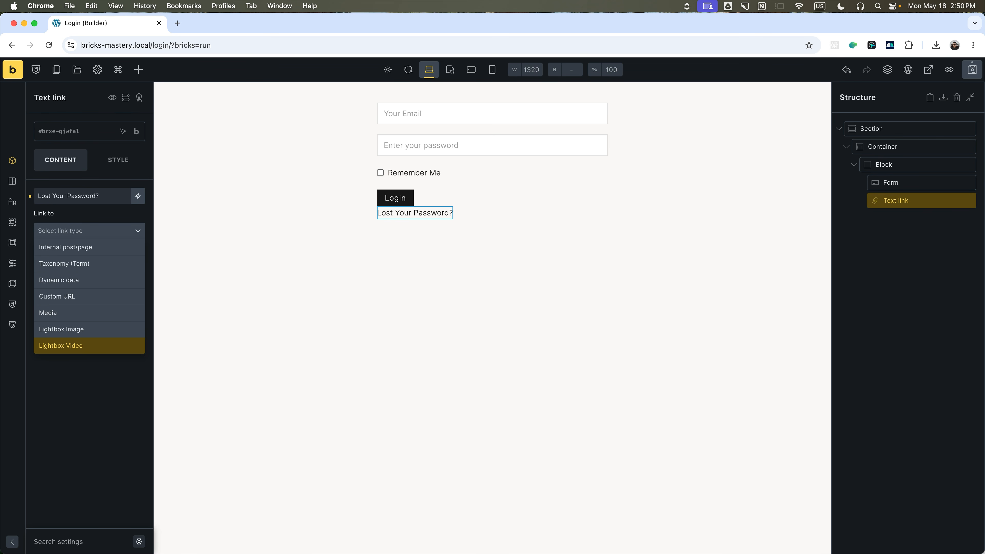
click(94, 408)
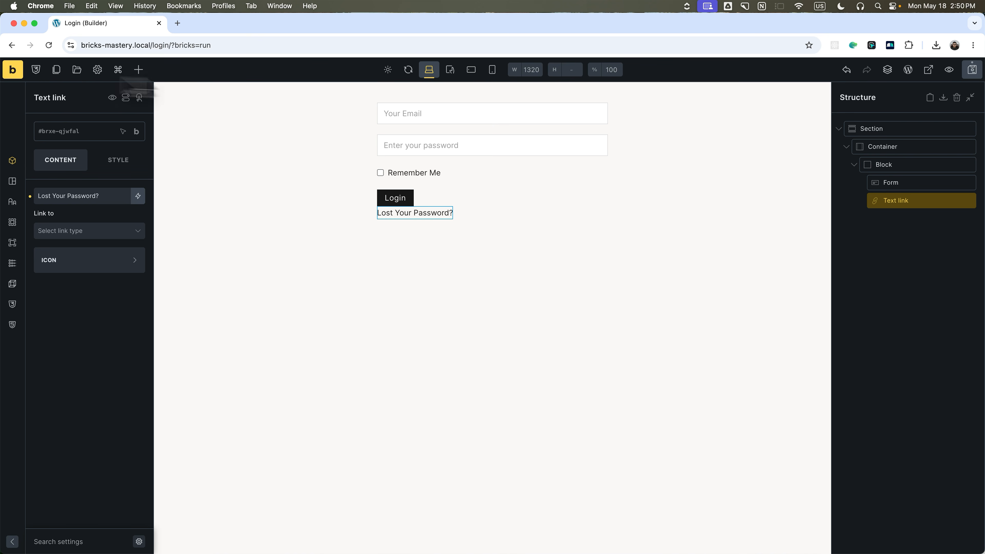
click(971, 69)
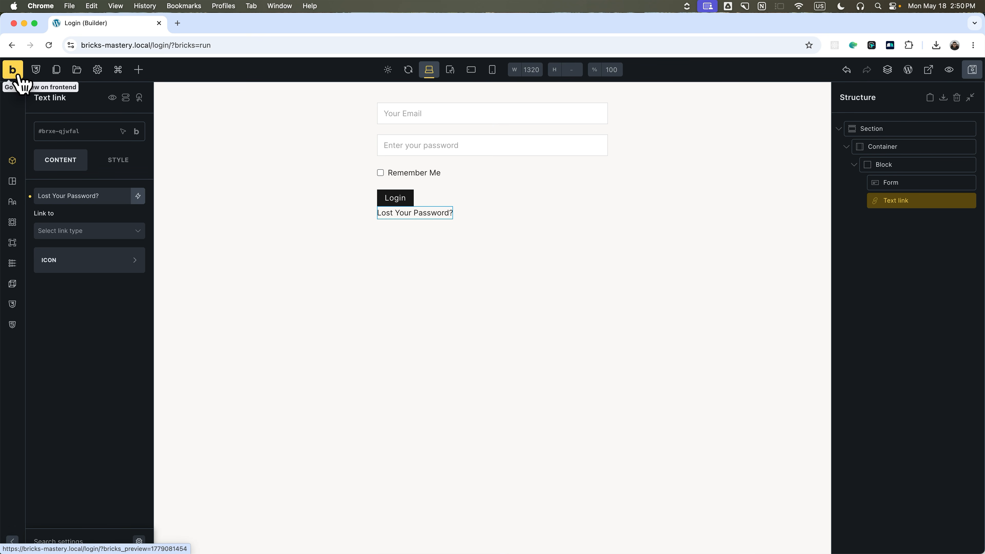
click(907, 69)
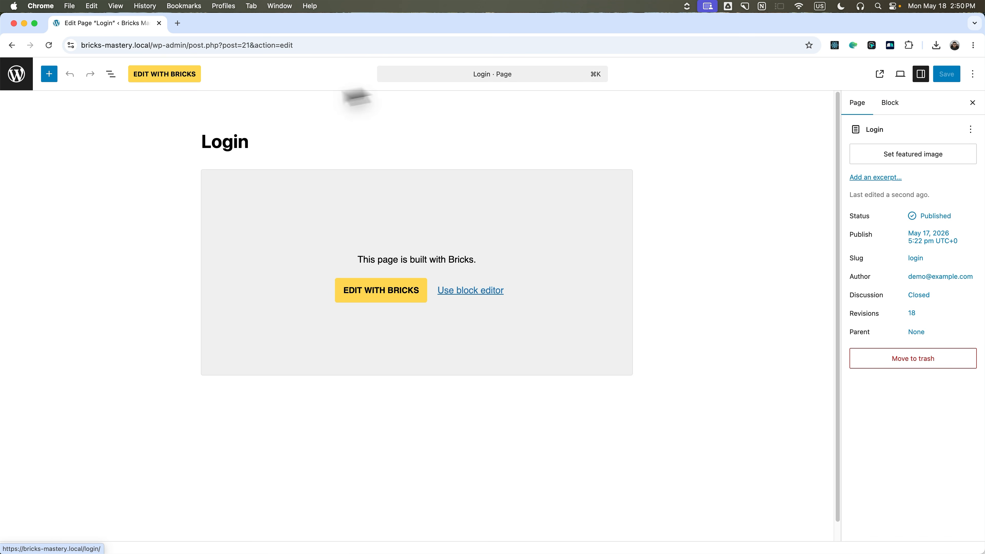
Duplicate the Login page from the All Pages list with Duplicate (Bricks).
click(18, 74)
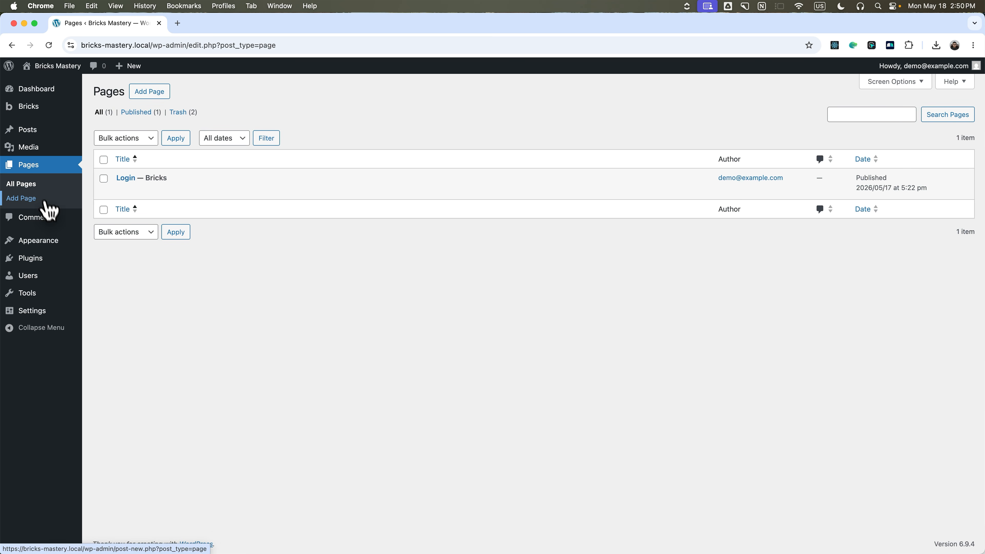
mouse_move(128, 178)
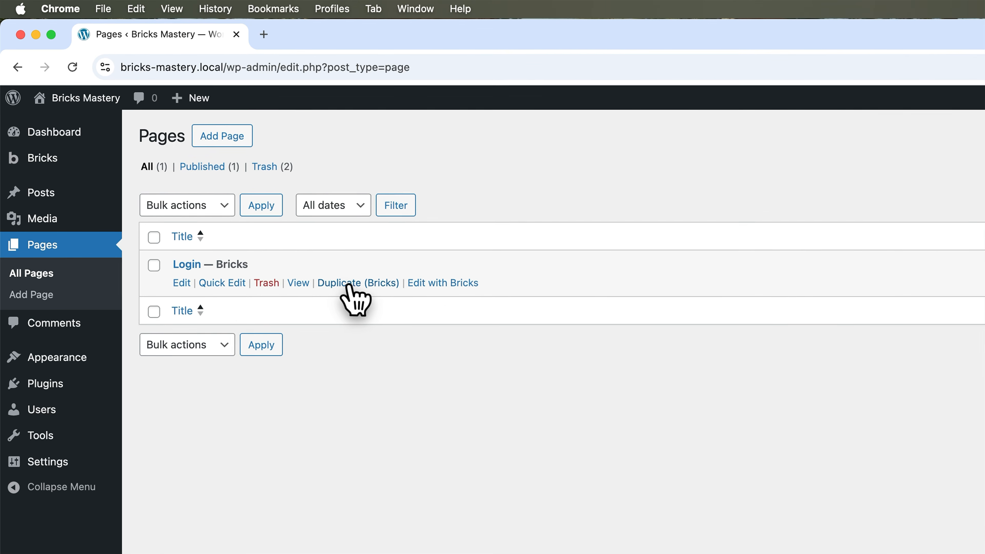
click(363, 284)
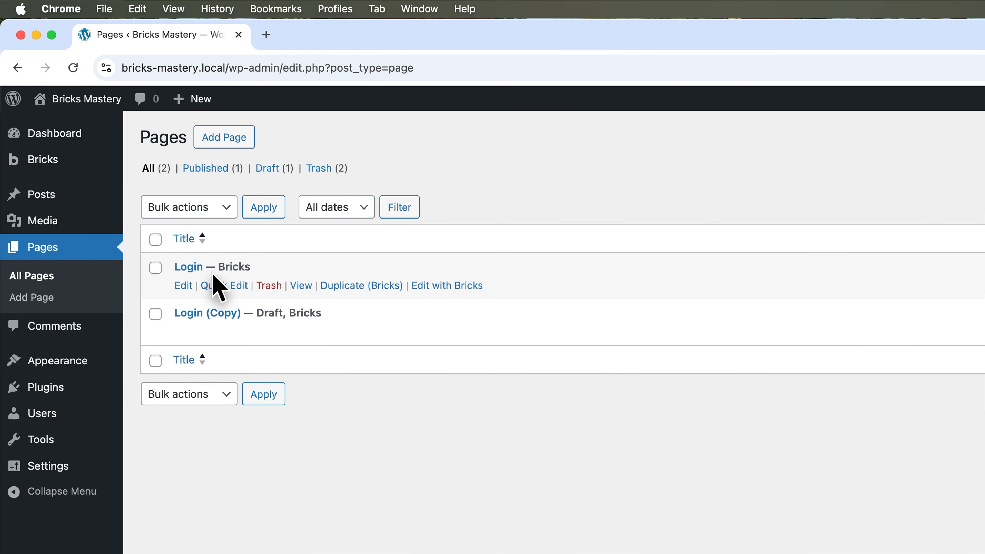
Move the Login (Copy) draft to the Trash and reopen Login in Bricks.
mouse_move(266, 321)
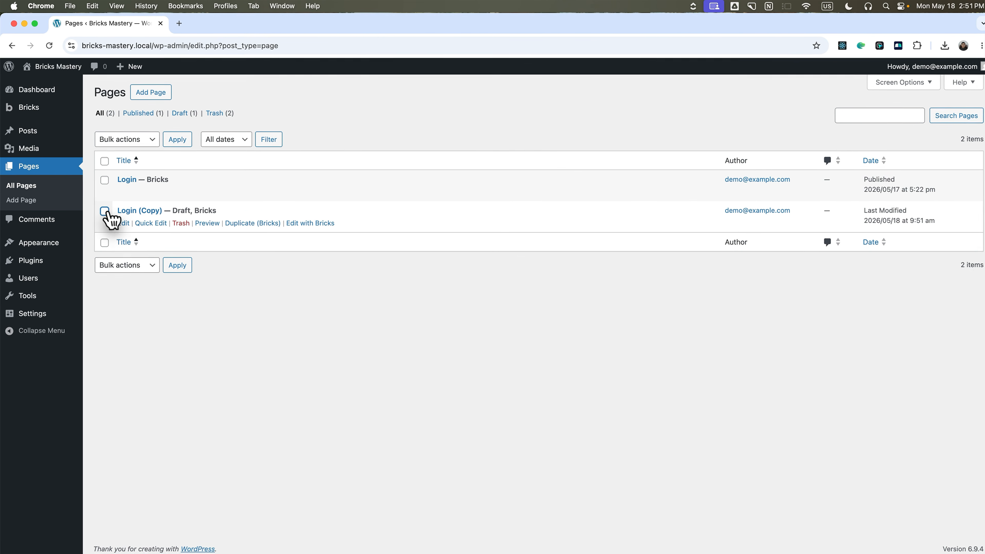
click(104, 212)
click(124, 139)
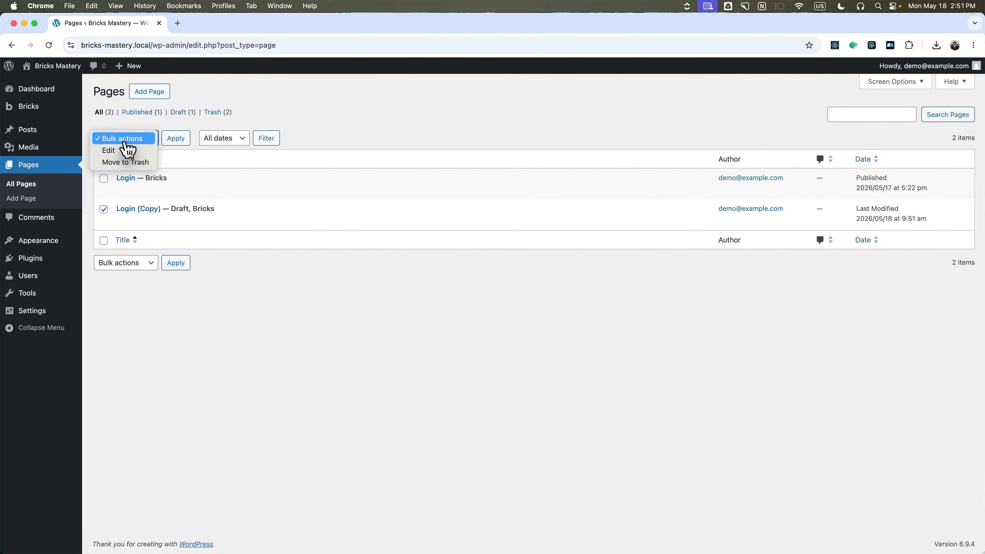
click(120, 161)
click(175, 141)
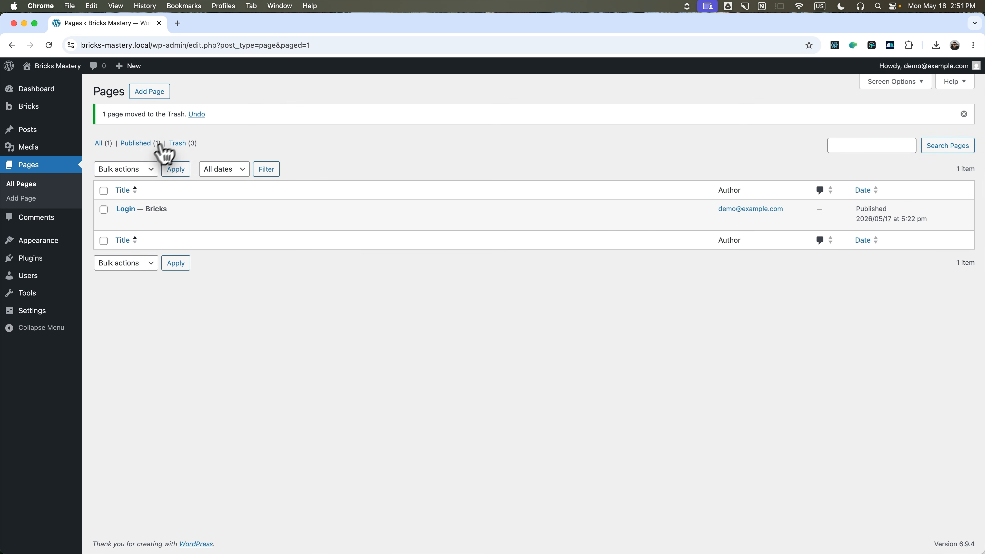
mouse_move(185, 218)
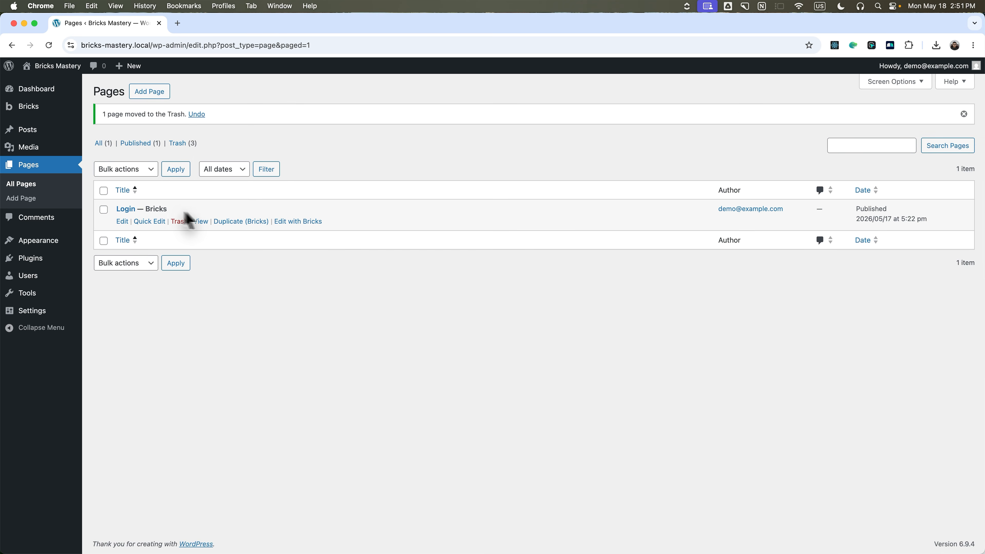
click(294, 222)
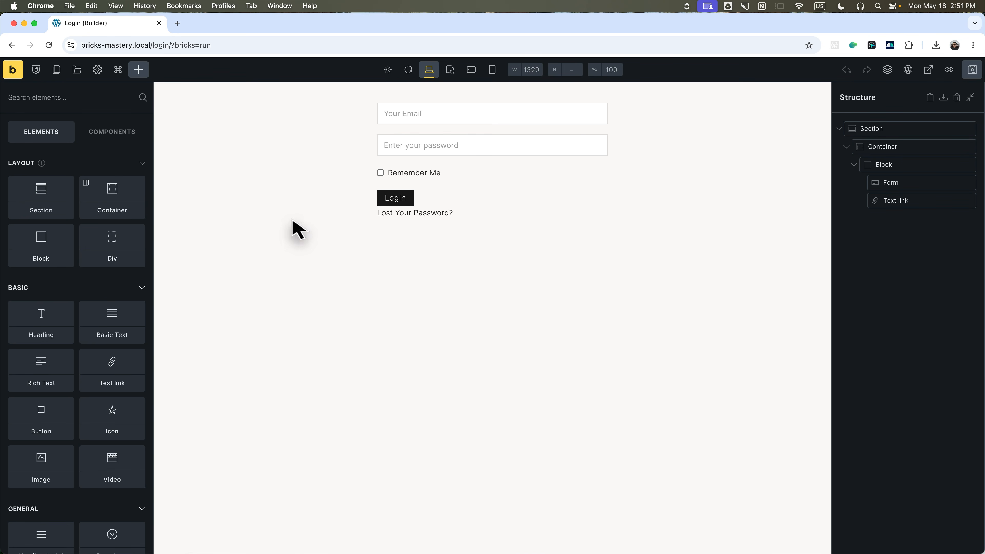
Duplicate the Login page from the builder's Pages panel and load Login (Copy).
click(57, 70)
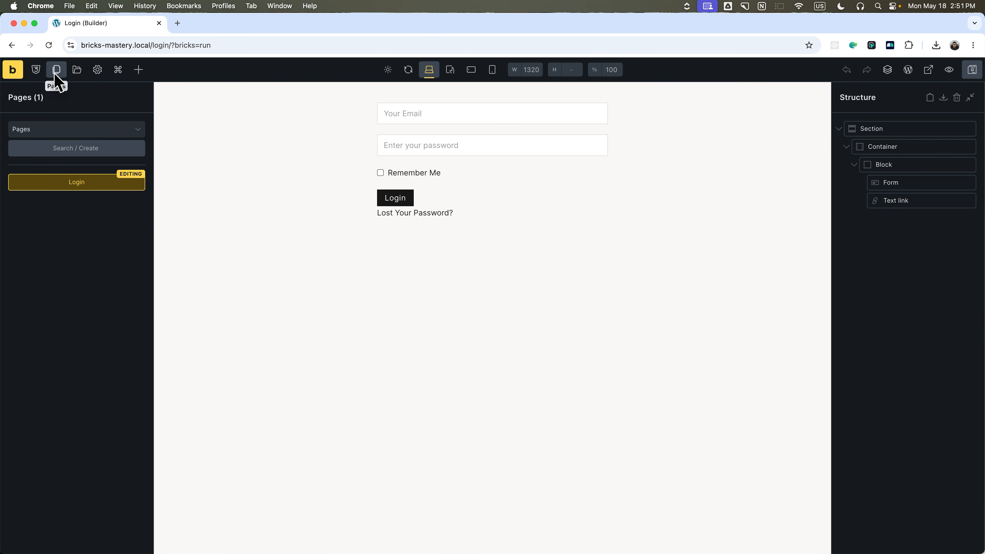
click(80, 148)
text(Forget Password)
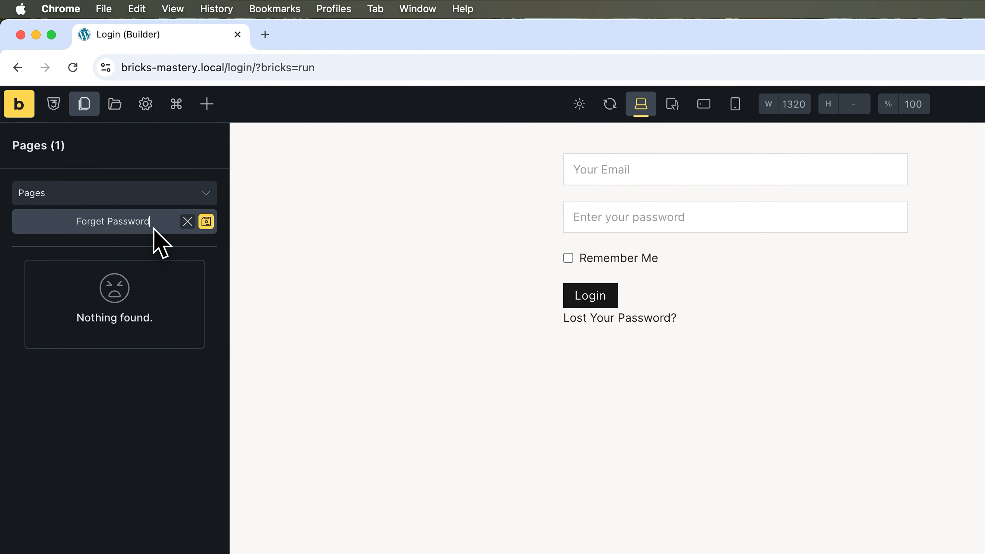
key(super+a)
key(BackSpace)
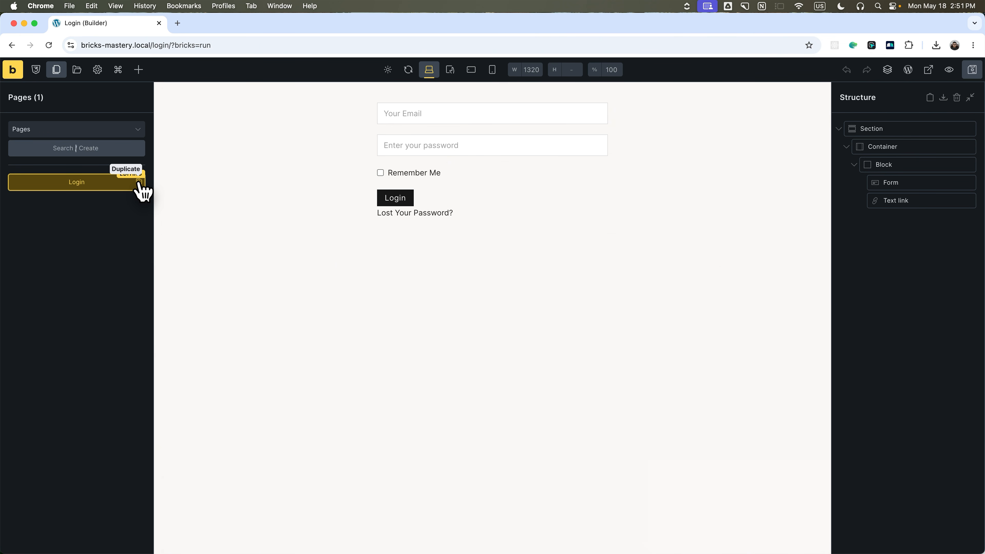
click(139, 181)
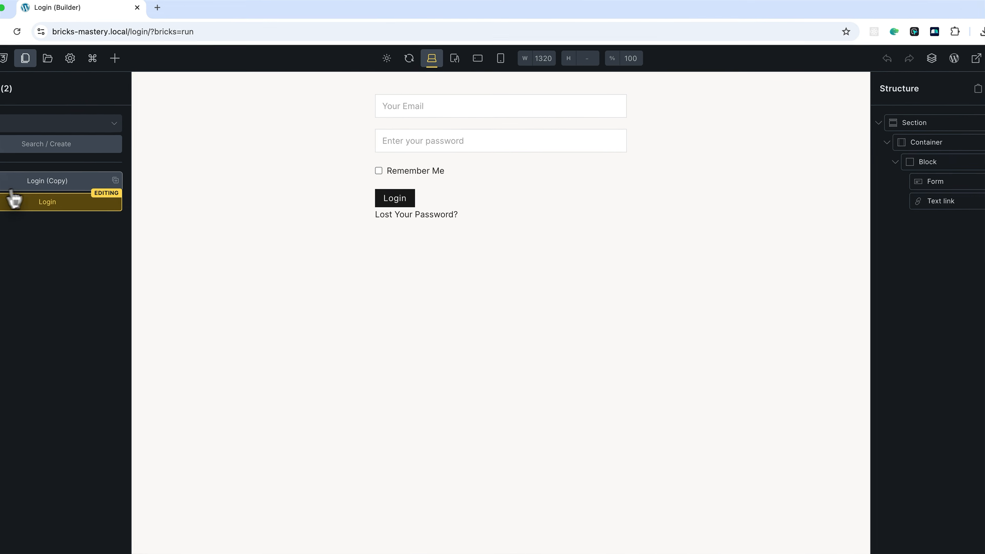
click(66, 184)
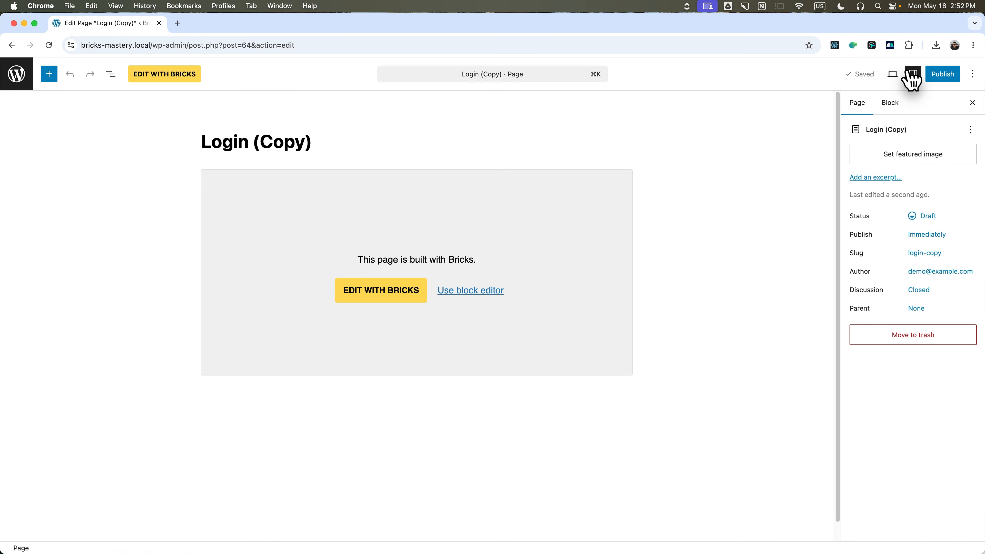
Retitle the copied page 'Forget Password', publish it, and reopen it with Bricks.
triple_click(280, 143)
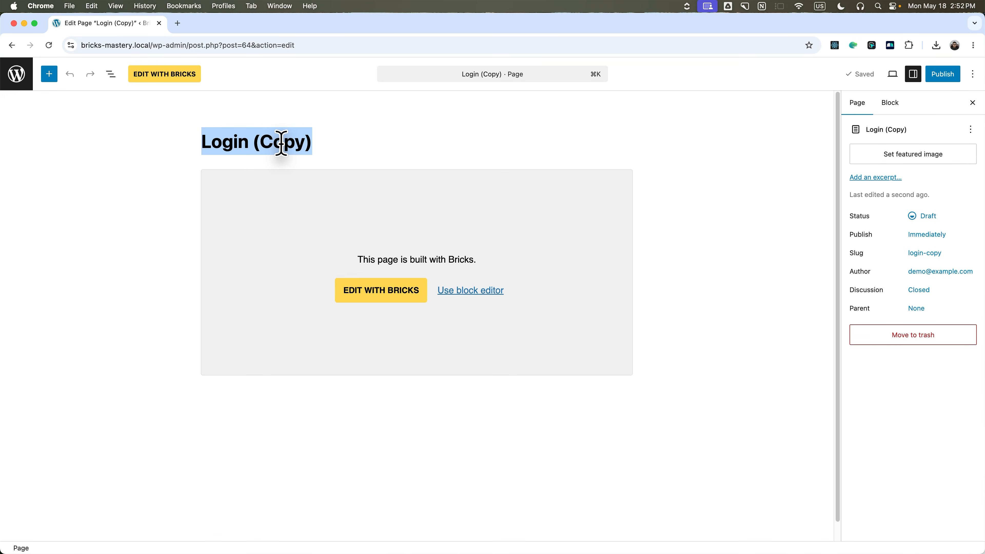
text(Forget Password)
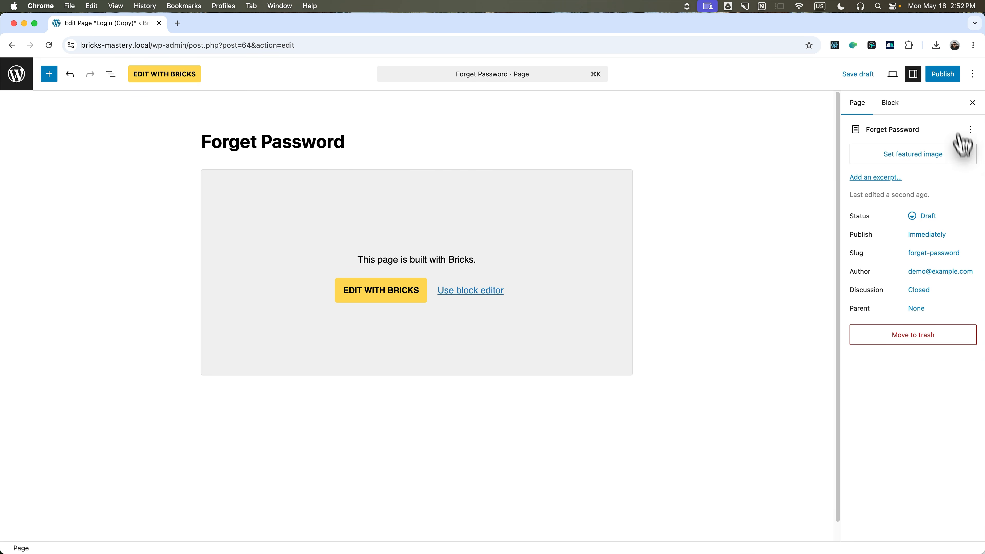
click(946, 76)
click(946, 77)
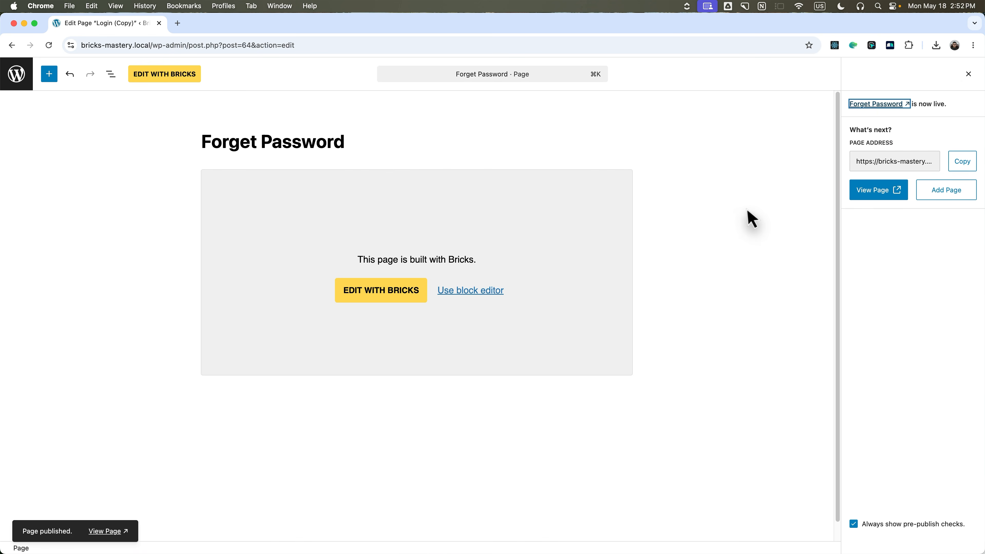
click(392, 291)
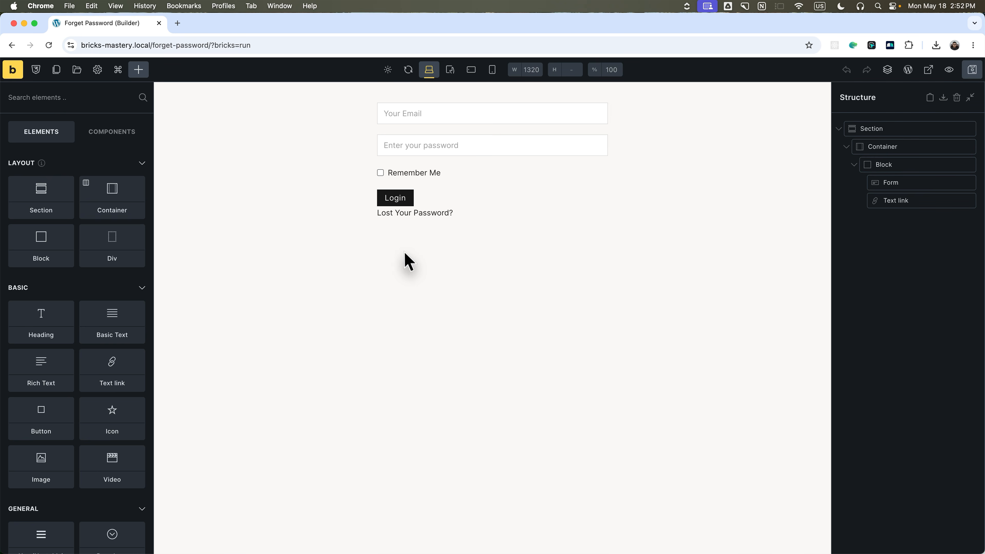
Delete the Email, Password and Remember Me fields and add a new Email-type field.
click(137, 240)
click(137, 239)
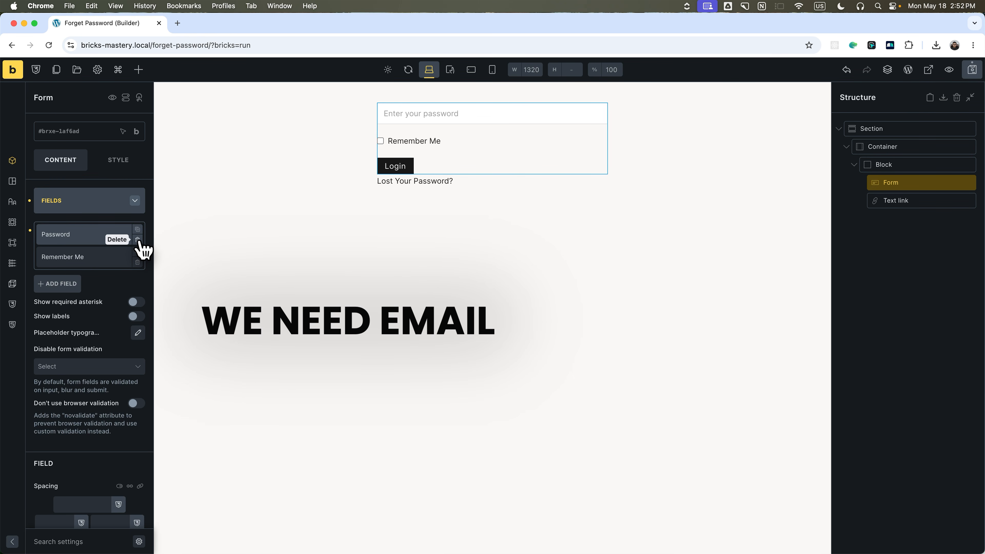
click(137, 240)
click(138, 239)
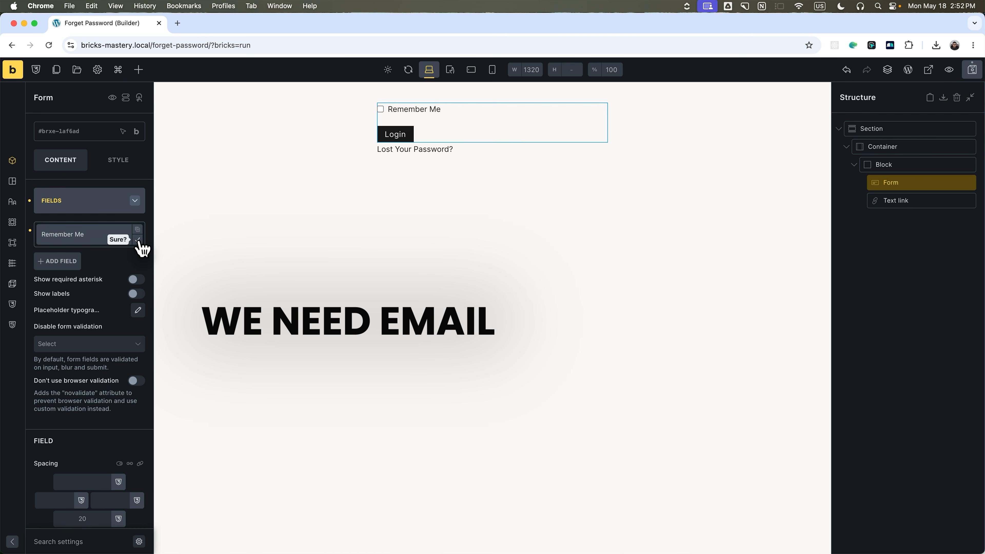
click(138, 240)
click(138, 240)
click(58, 227)
click(90, 272)
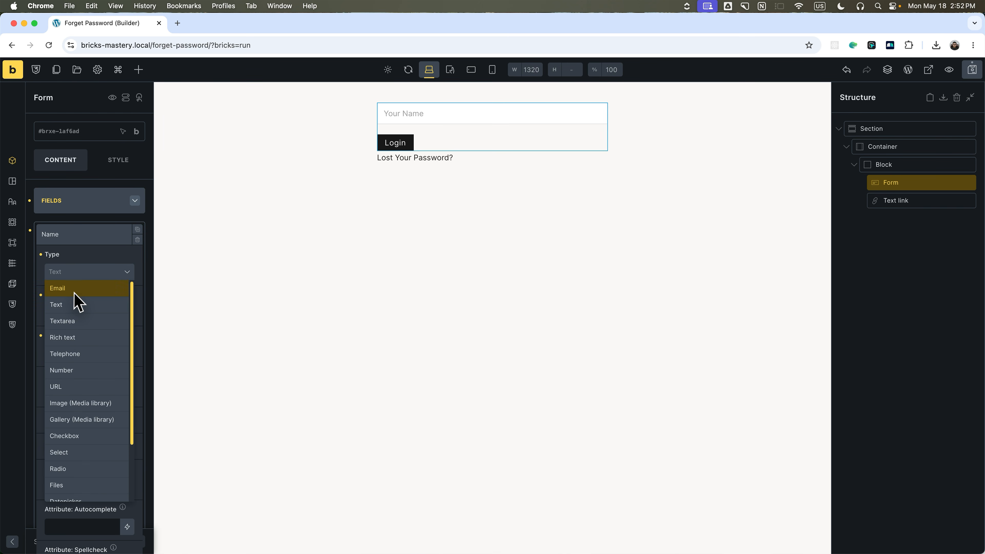
click(89, 246)
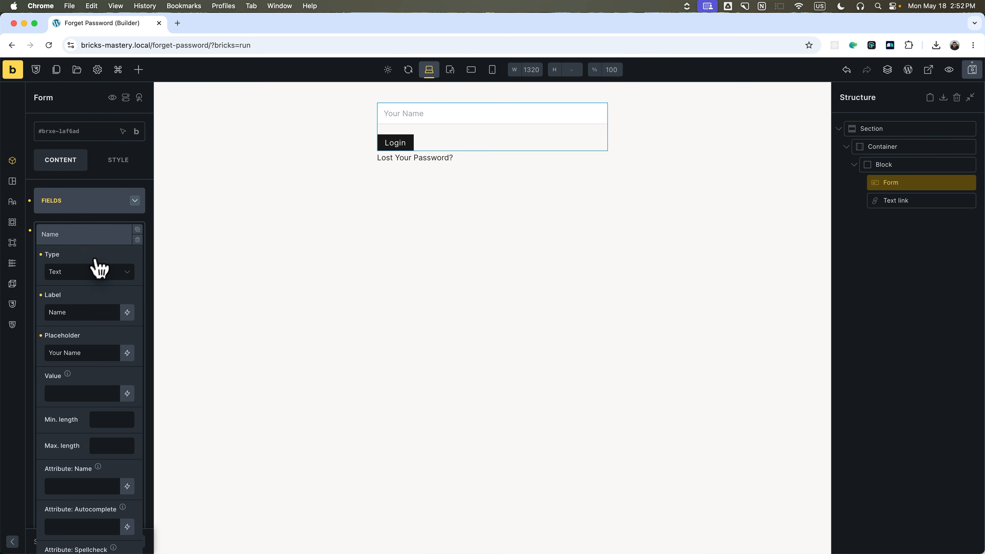
Set the new field's label and placeholder to 'Email', then select the submit button's Login text.
double_click(81, 239)
text(Email)
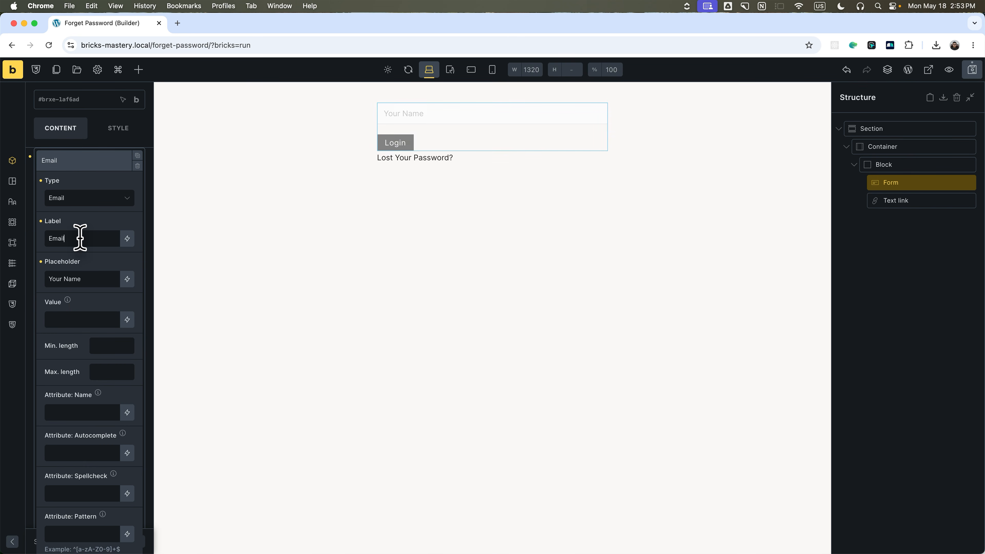
key(Tab)
text(Email)
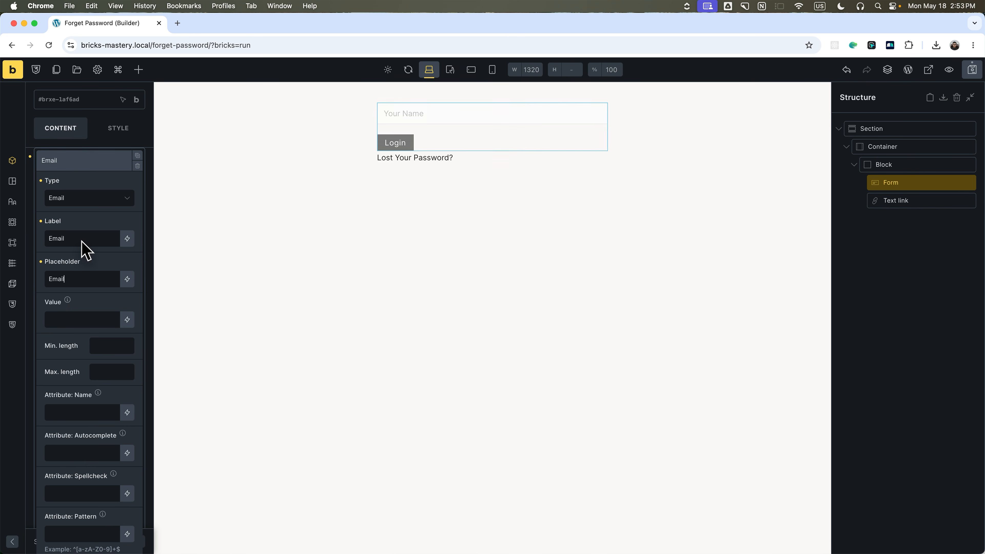
key(Escape)
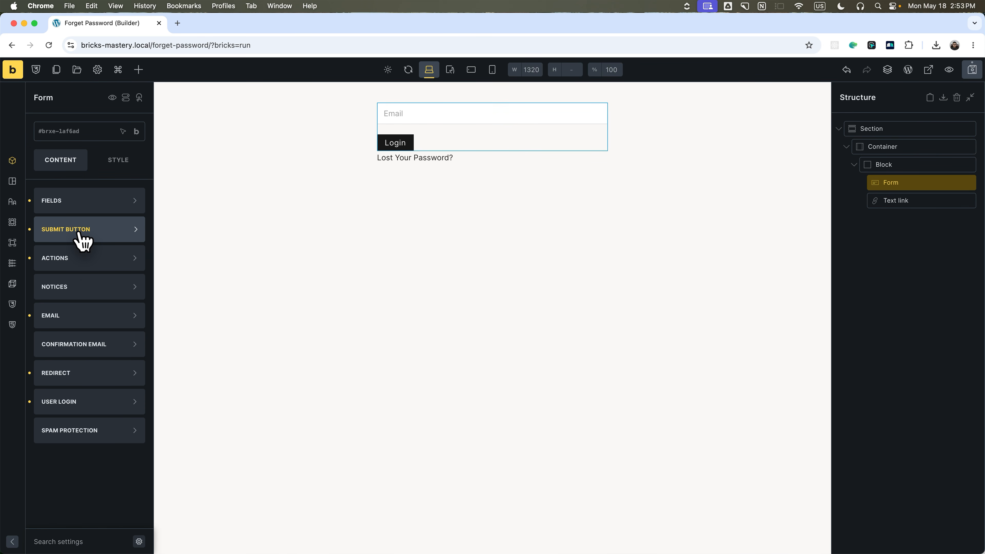
click(80, 235)
double_click(103, 258)
Change the button text to 'Send New Password' and the text link to 'Go back to login'.
text(Send New )
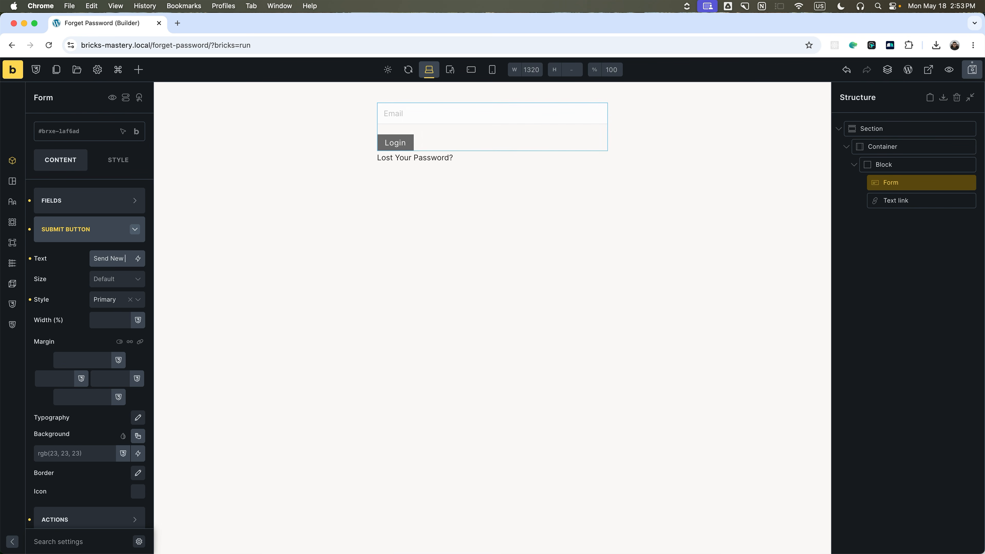
text(Password)
click(87, 231)
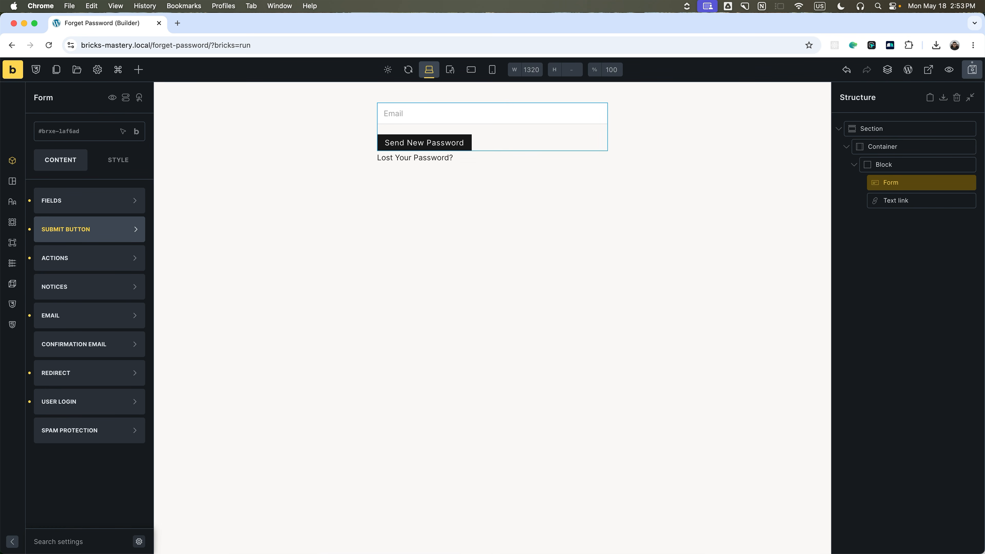
click(906, 201)
triple_click(104, 197)
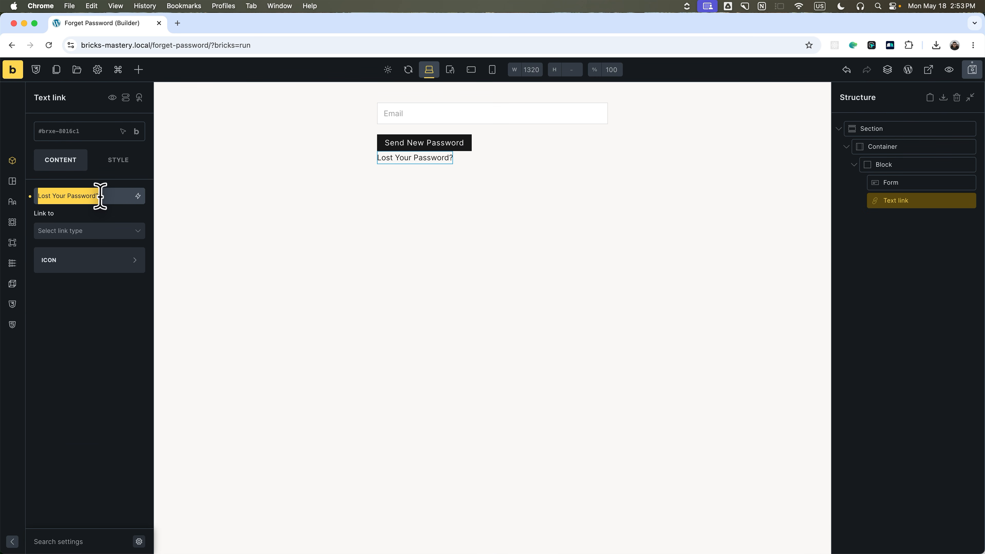
text(Go back to lofin.)
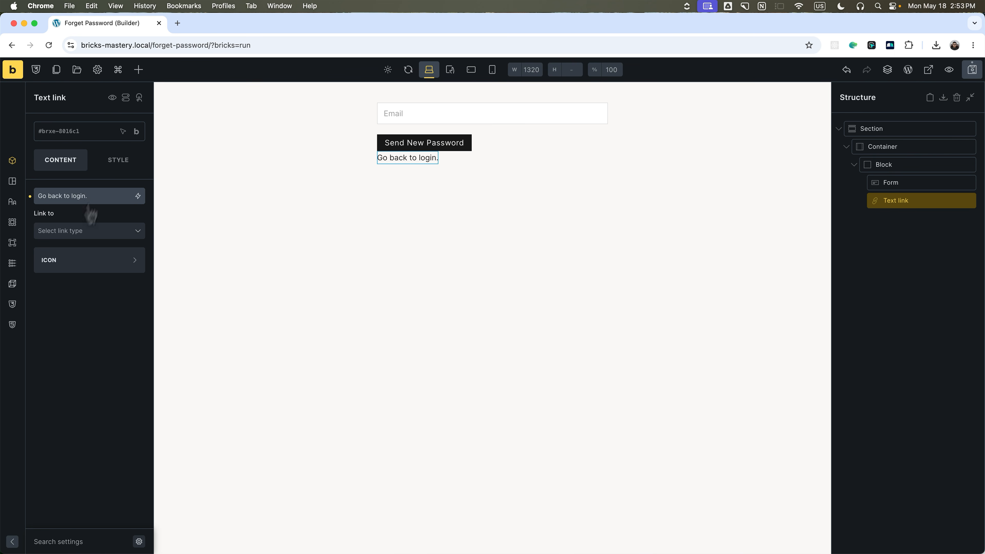
Point the text link to the internal Login page.
click(90, 230)
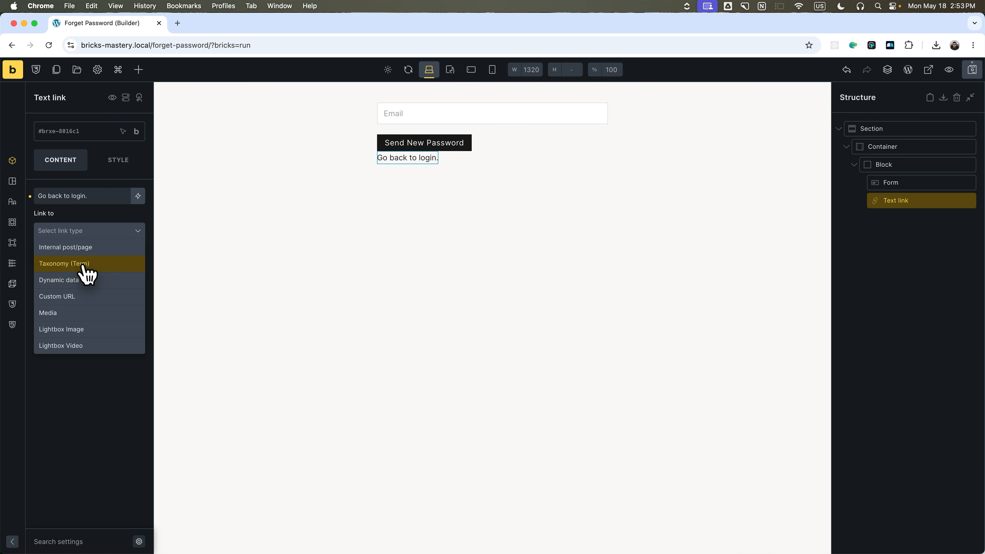
click(83, 252)
click(79, 253)
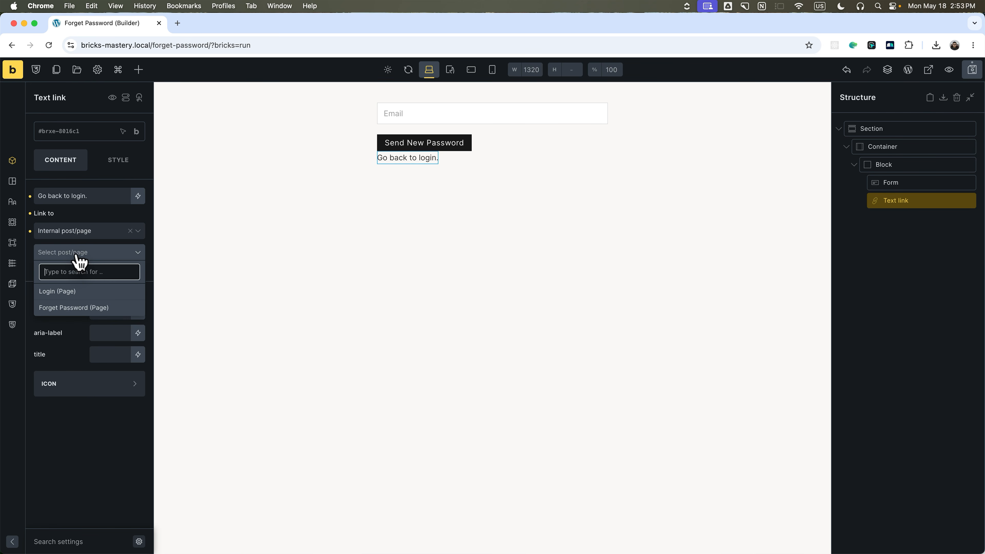
click(74, 288)
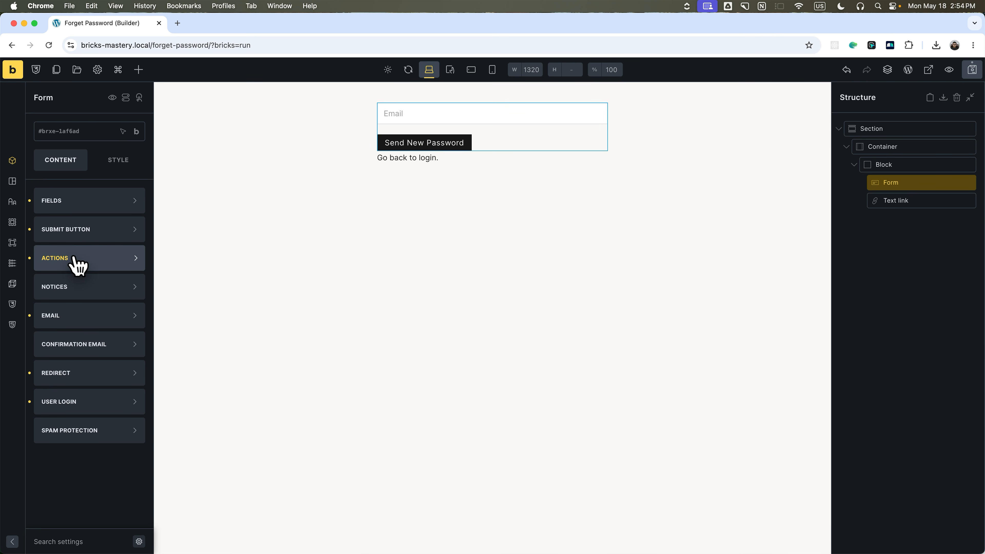
Replace the Redirect, User login and Email form actions with the Lost password action.
click(71, 259)
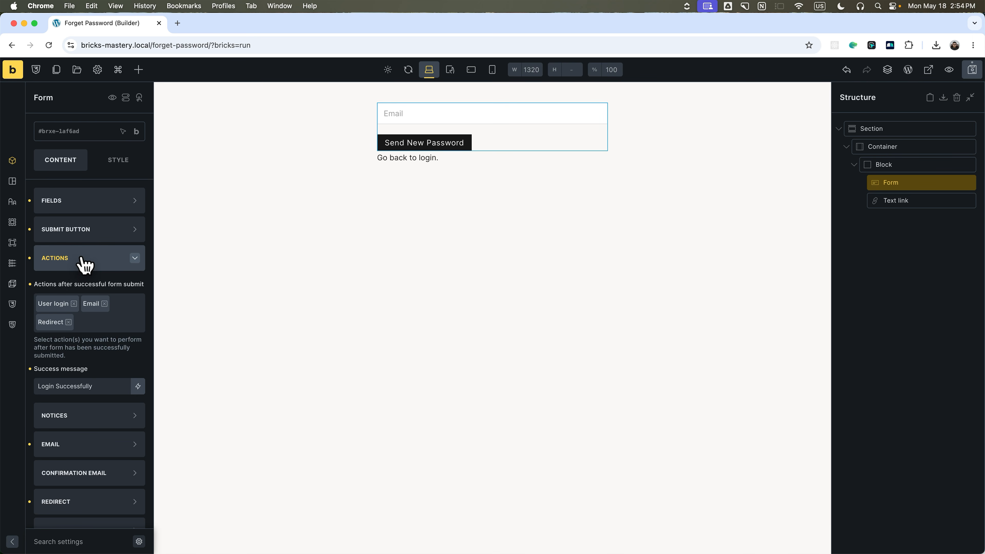
click(69, 322)
click(73, 305)
click(65, 305)
click(60, 304)
click(66, 305)
click(67, 305)
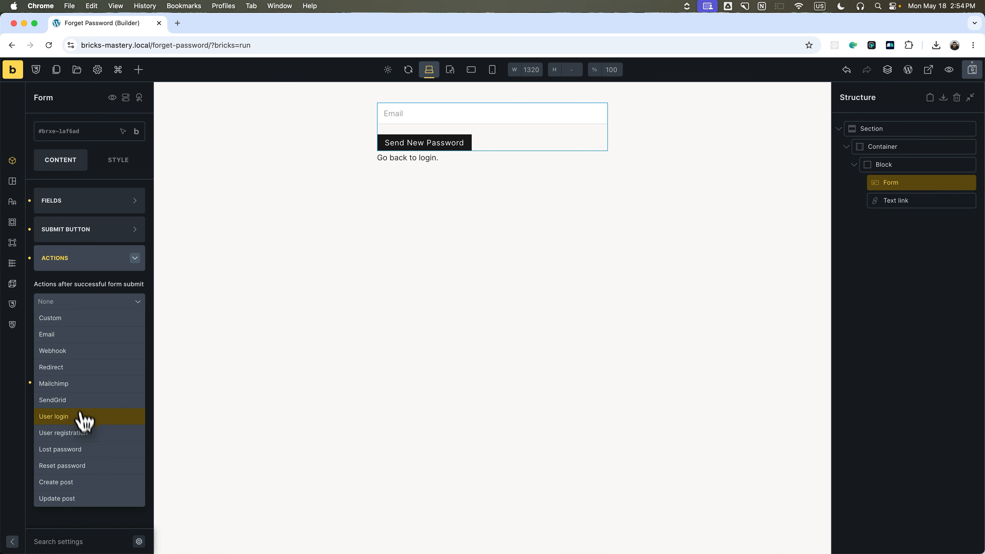
click(76, 450)
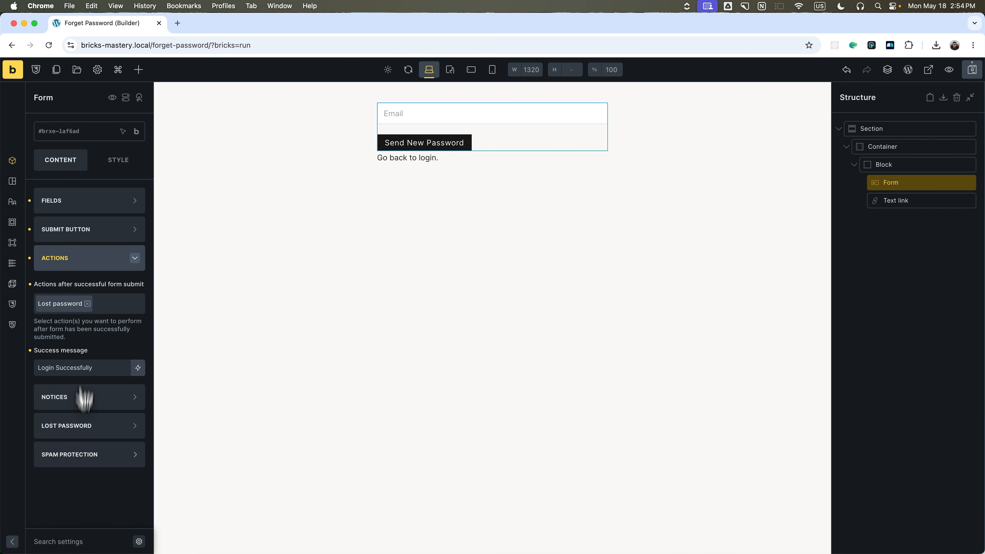
click(107, 311)
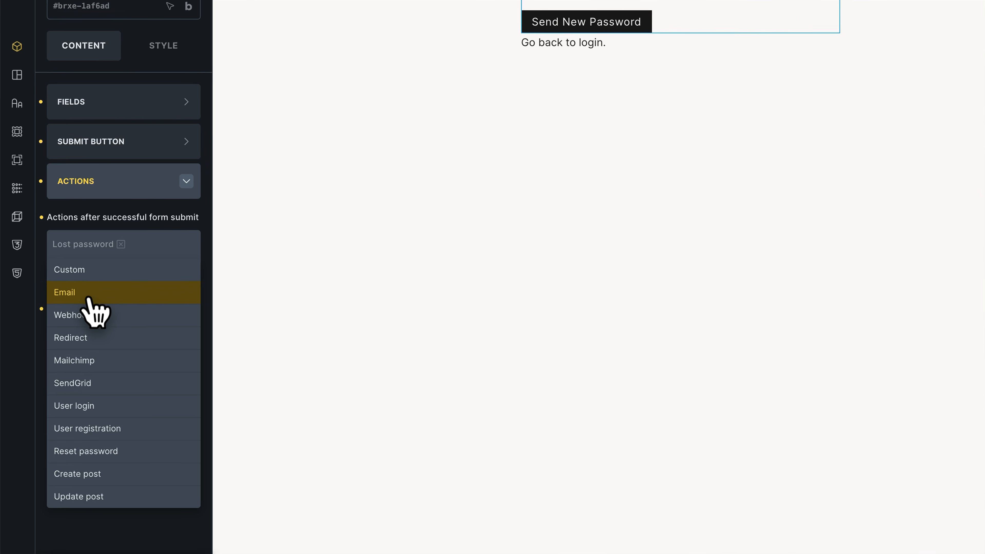
click(100, 202)
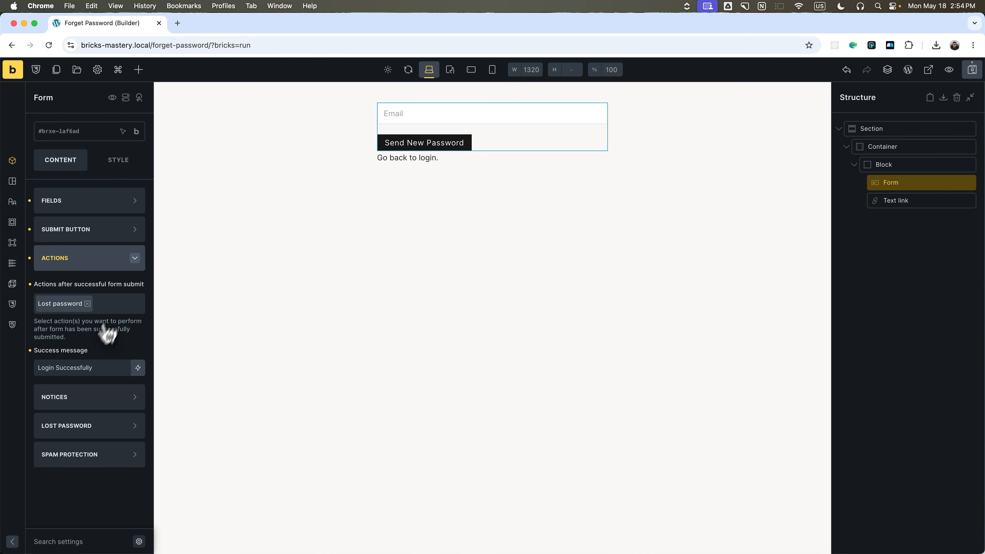
Change the success message to 'Check your email to recover your password'.
triple_click(74, 367)
key(BackSpace)
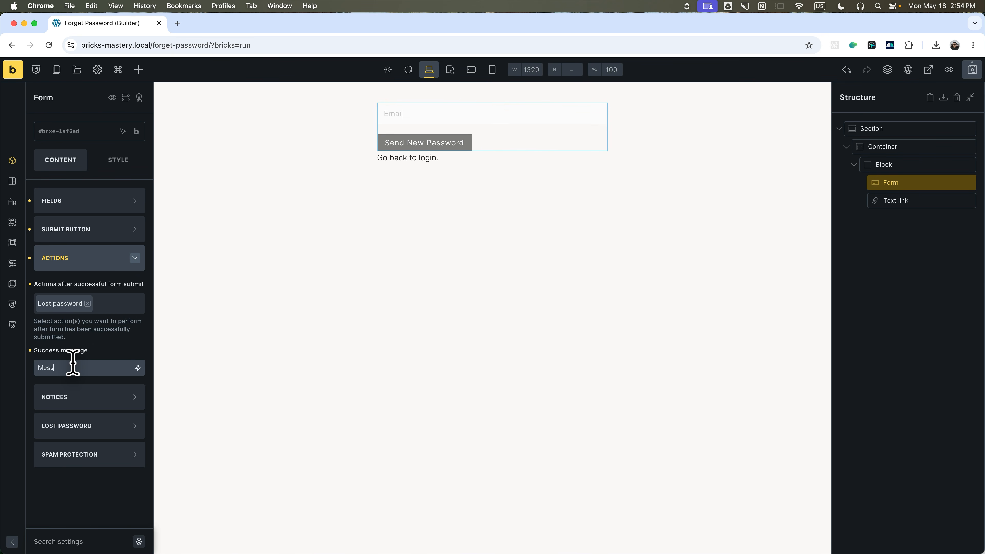
text(Message S)
key(BackSpace)
key(BackSpace)
key(BackSpace)
key(BackSpace)
key(BackSpace)
key(BackSpace)
key(BackSpace)
key(BackSpace)
key(BackSpace)
text(Che)
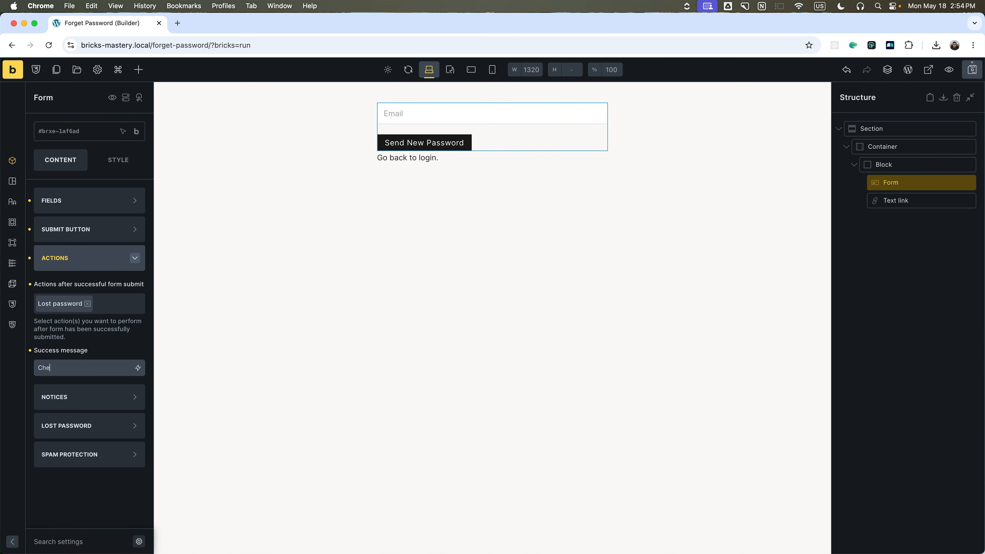
text(ck your email to recover y)
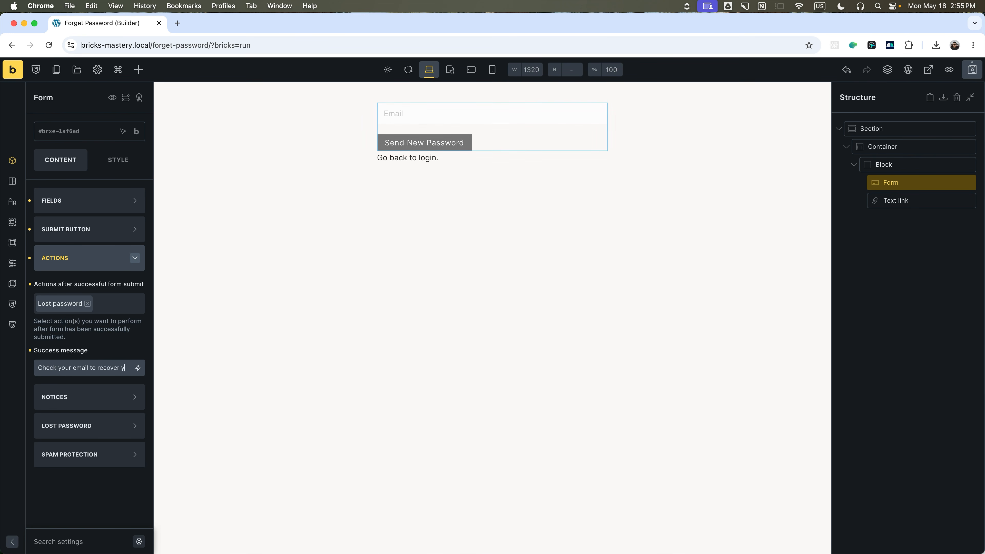
text(our password)
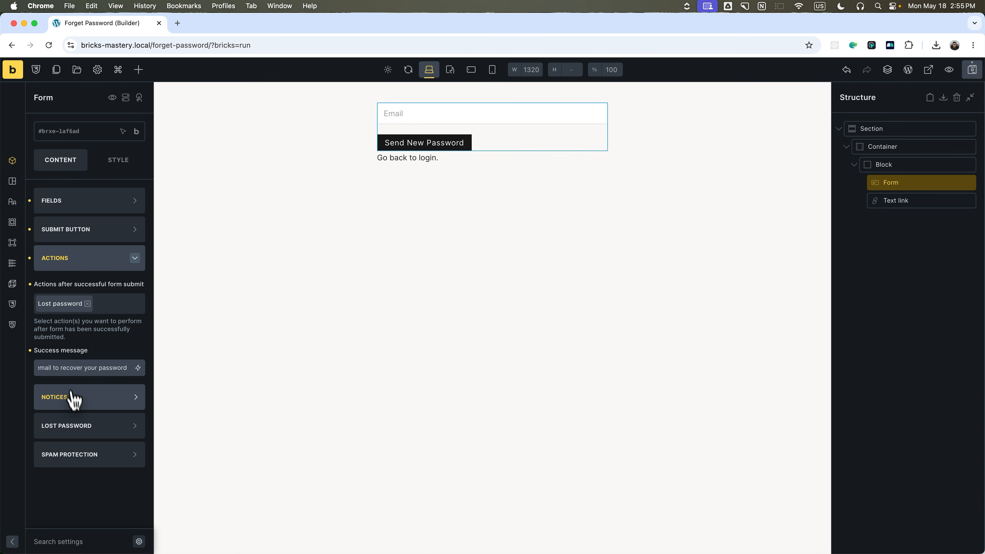
Use the Email field as the lost-password lookup field.
click(95, 425)
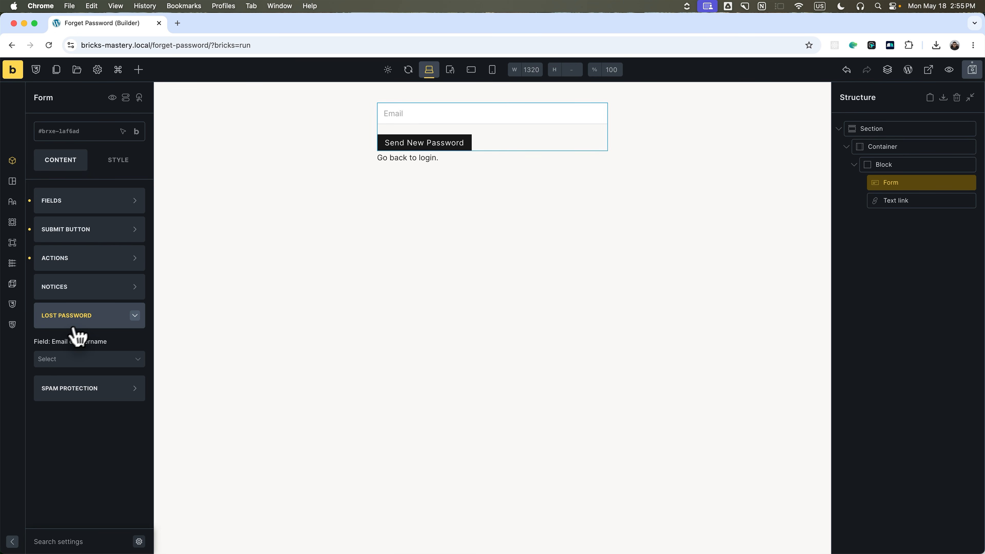
click(66, 360)
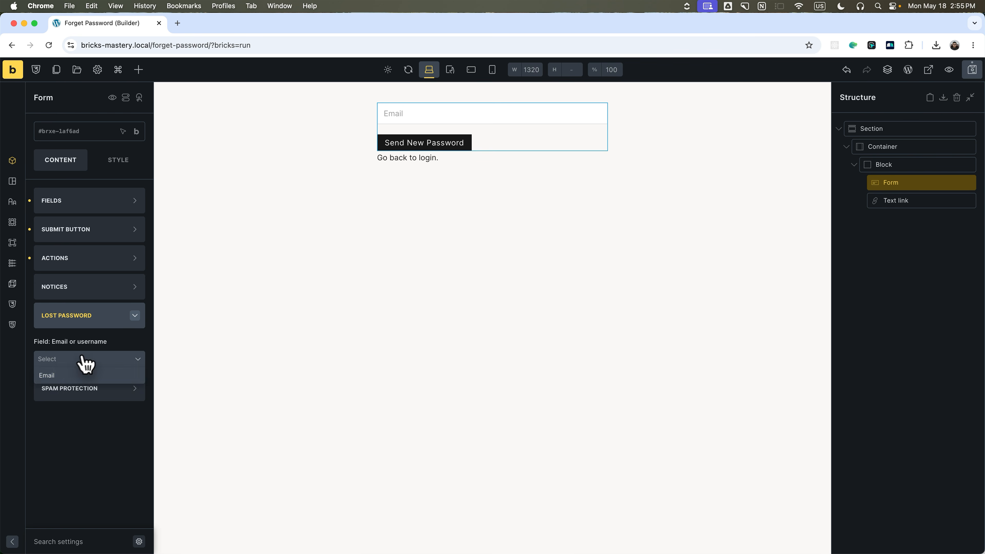
click(72, 378)
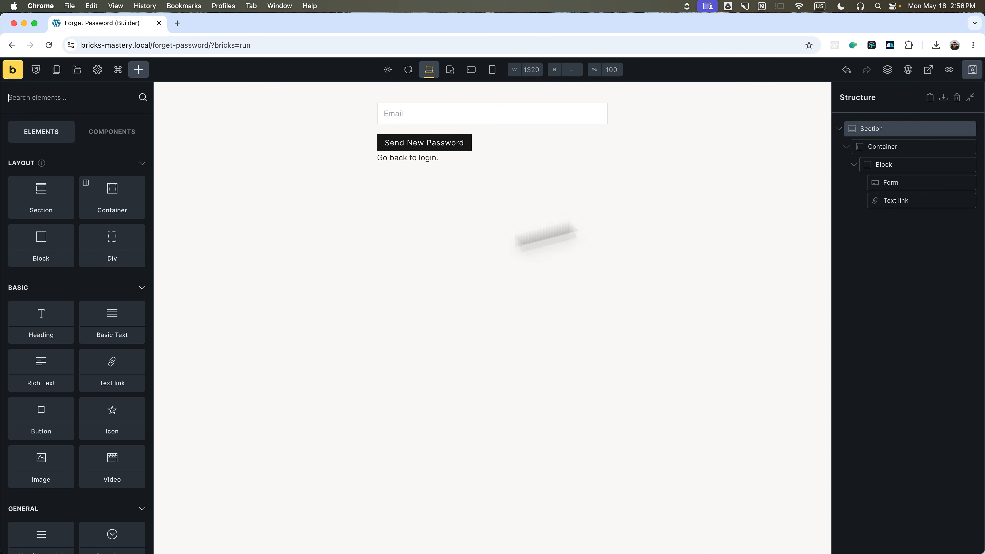
View the page on the front end and log out of WordPress.
click(929, 71)
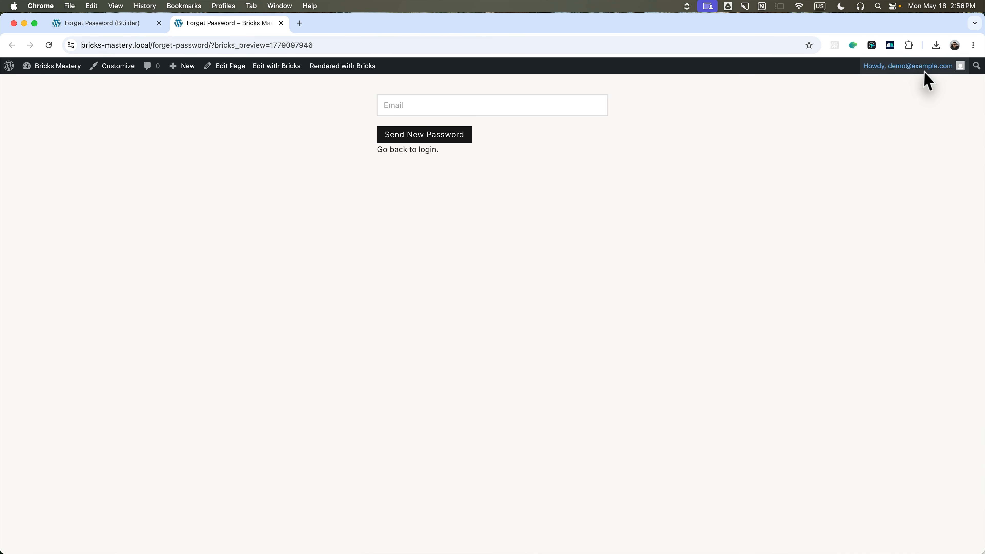
mouse_move(919, 66)
click(895, 112)
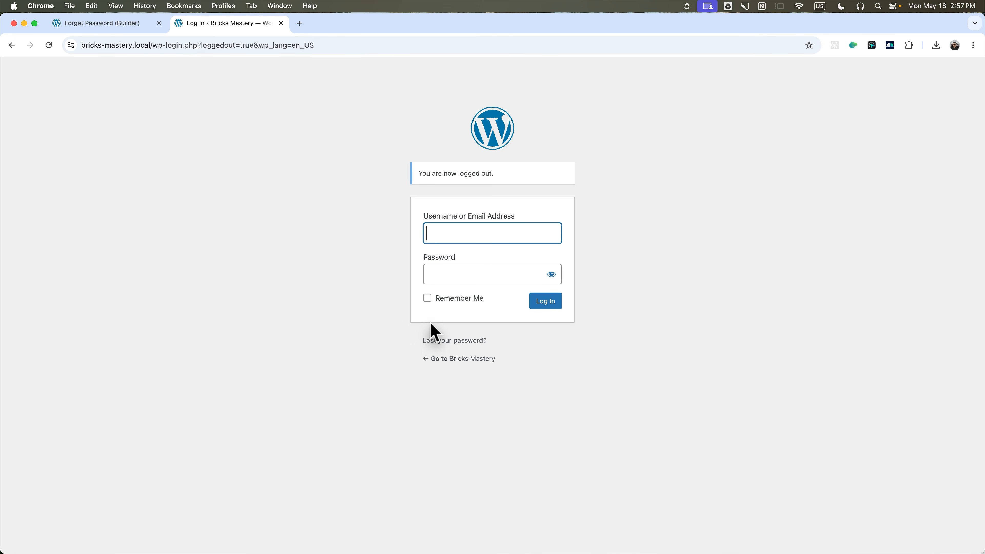
Go to the forget-password page as a logged-out visitor and focus its Email field.
drag(150, 45, 410, 44)
text(f)
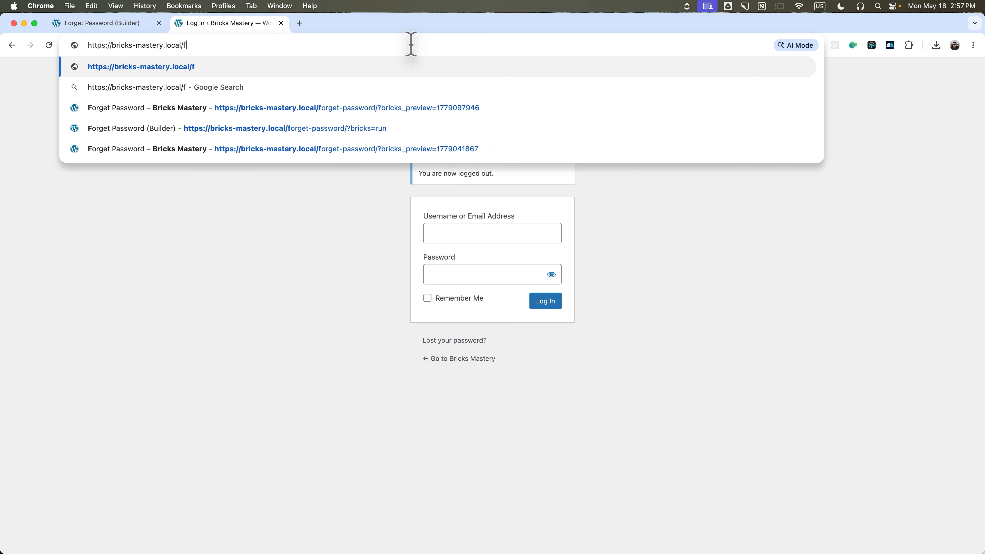
text(orget)
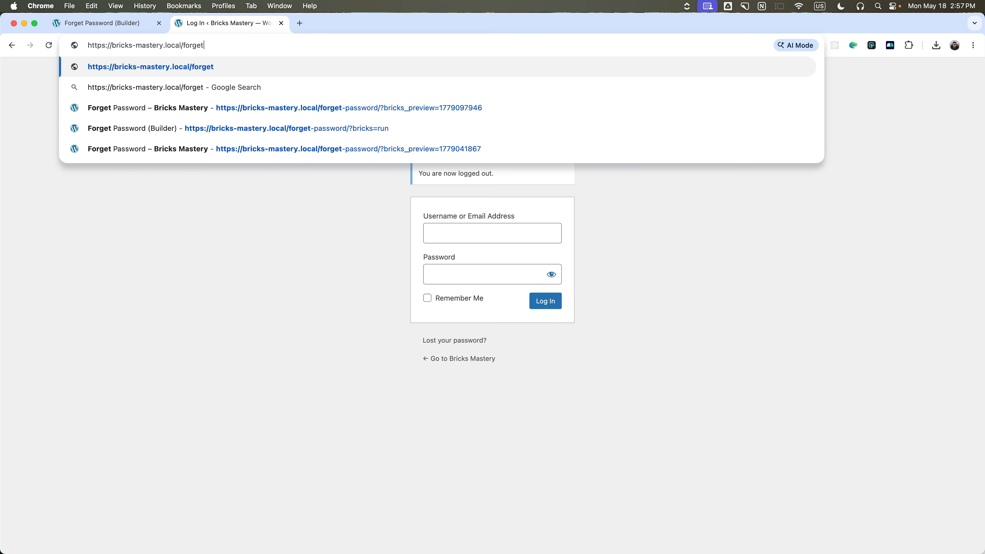
key(Return)
click(384, 93)
click(354, 92)
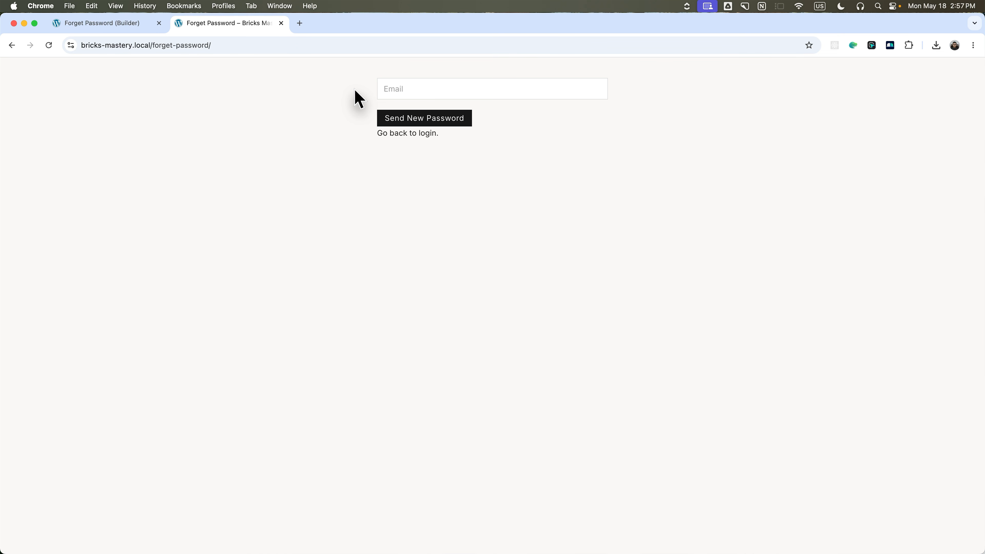
Enter the account email and submit the Send New Password request.
click(379, 95)
text(demo@example.com)
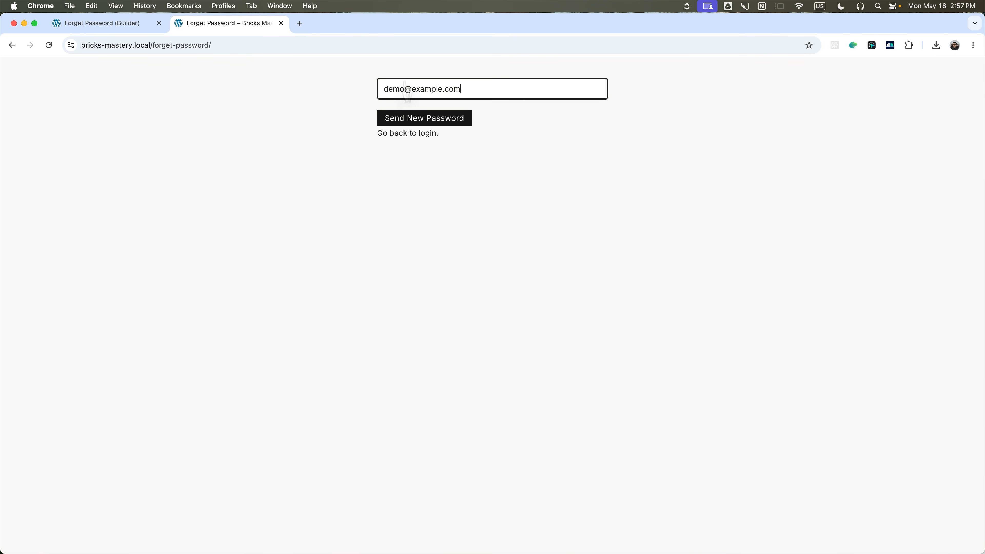
click(409, 124)
Highlight the confirmation message and the lines of the Password Reset email in Mailpit.
drag(384, 150, 537, 150)
click(555, 165)
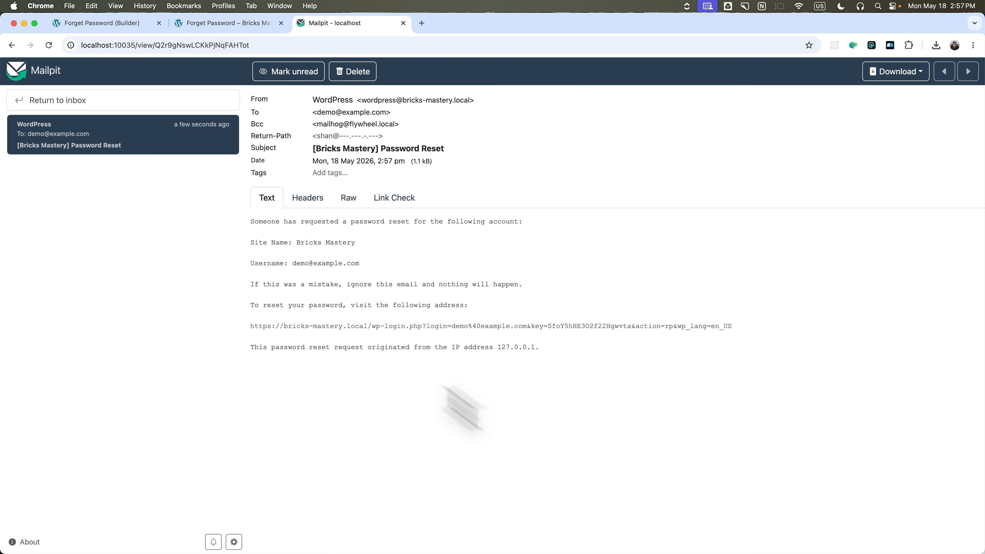
drag(251, 221, 538, 224)
drag(226, 248, 387, 240)
click(387, 250)
drag(263, 264, 355, 278)
click(356, 280)
drag(272, 285, 459, 285)
click(459, 286)
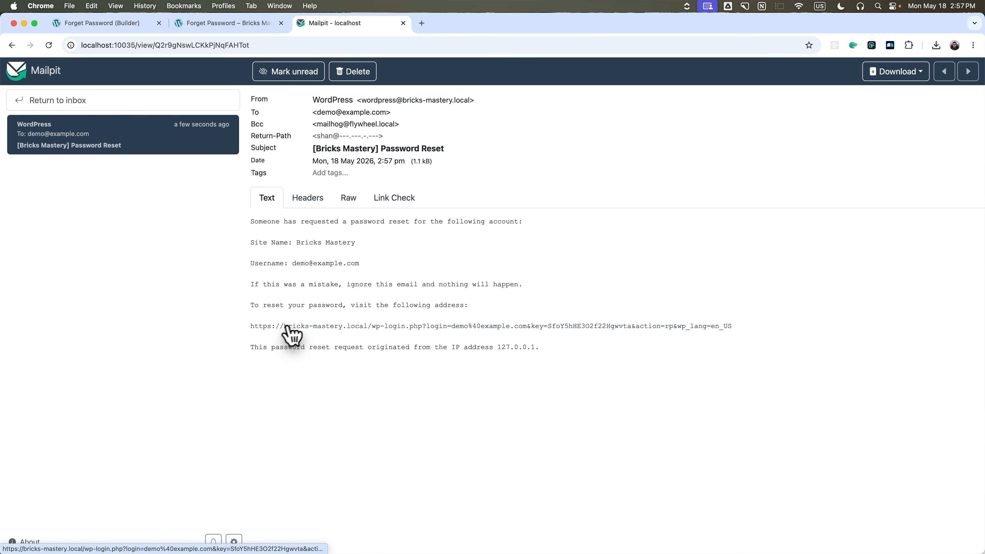
Follow the email's reset link, check the newer reset email, then return to the builder tab.
click(347, 327)
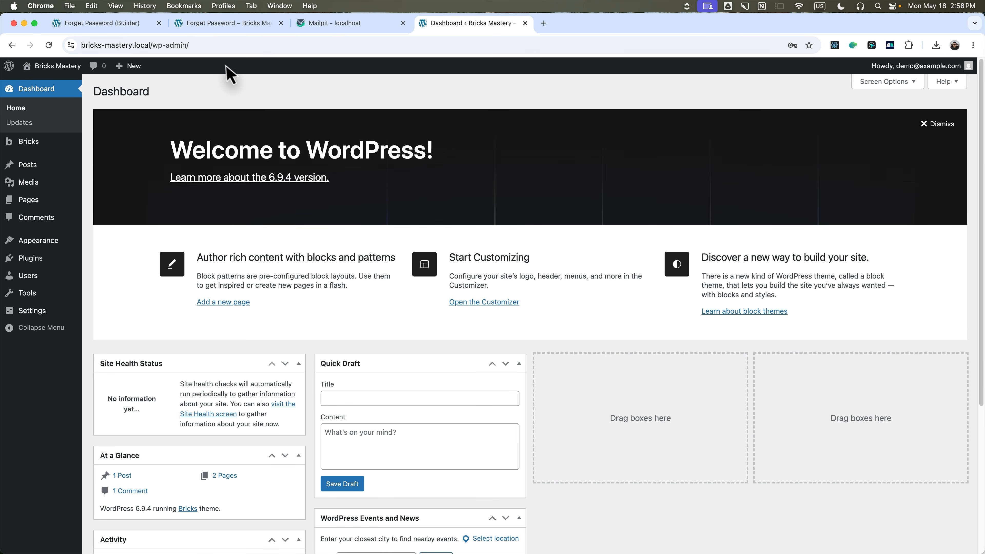
click(218, 28)
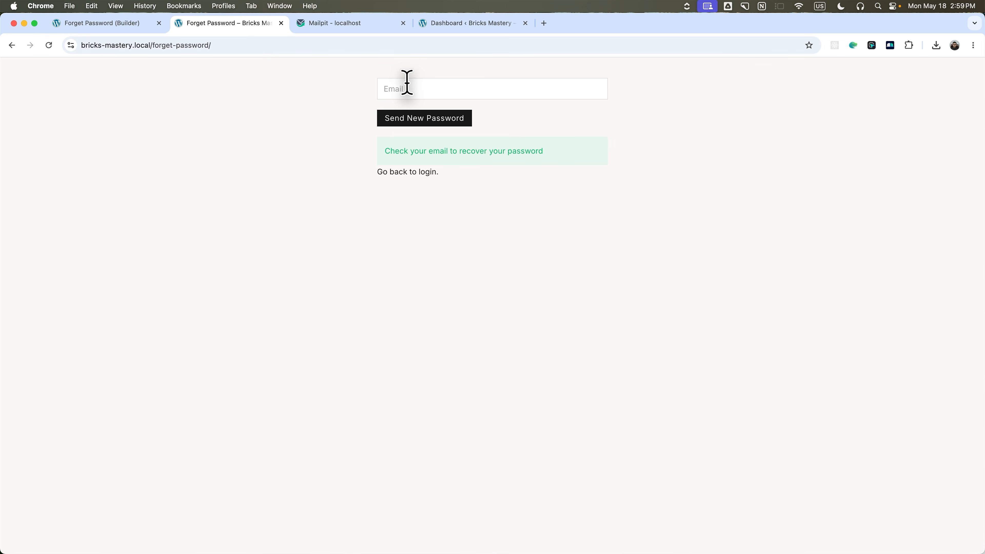
click(345, 25)
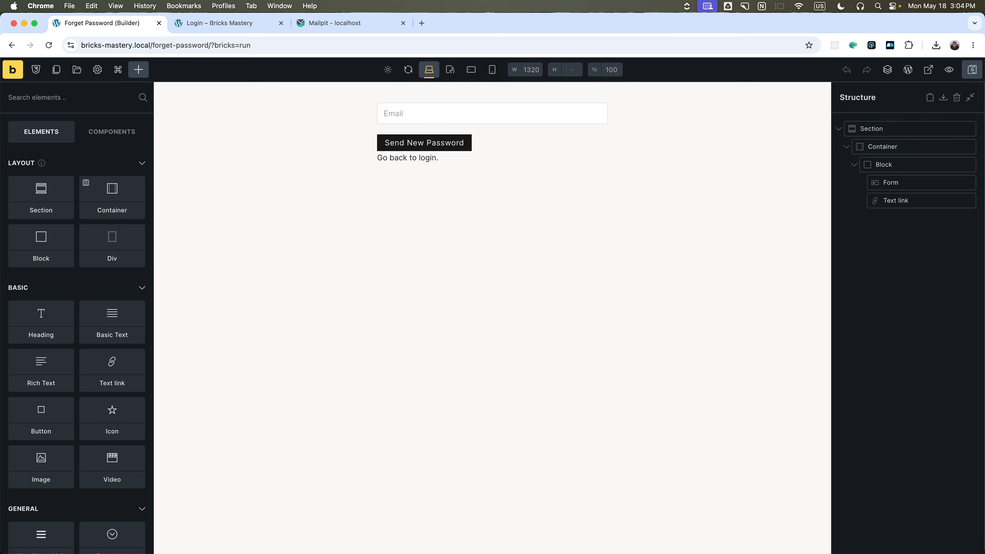
click(351, 24)
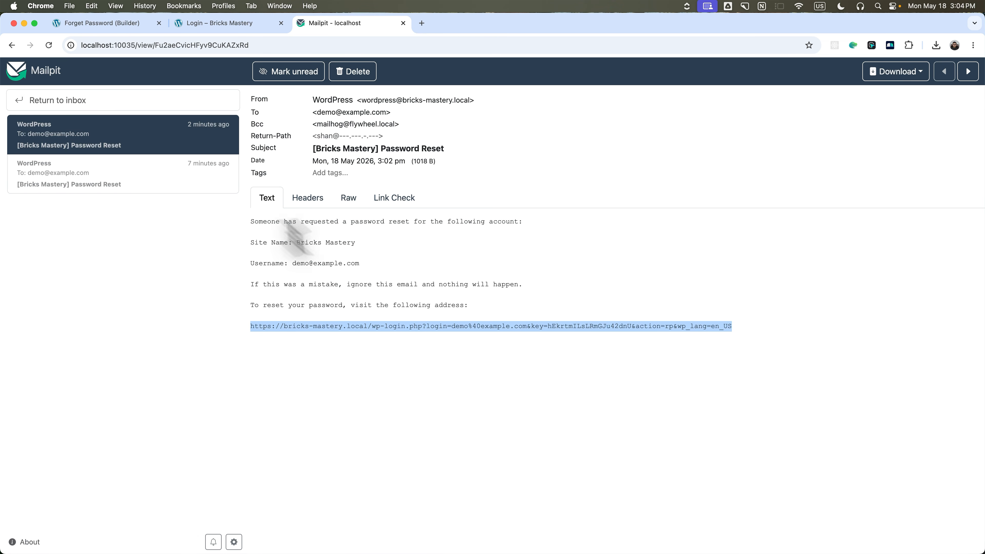
click(106, 24)
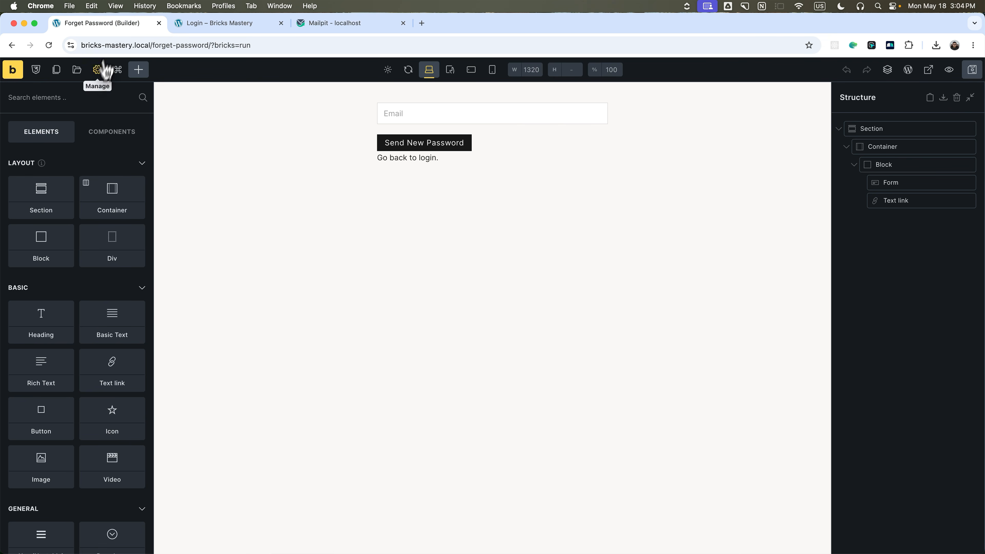
Duplicate the Forget Password page, retitle the copy 'Reset Password' and publish it.
click(57, 72)
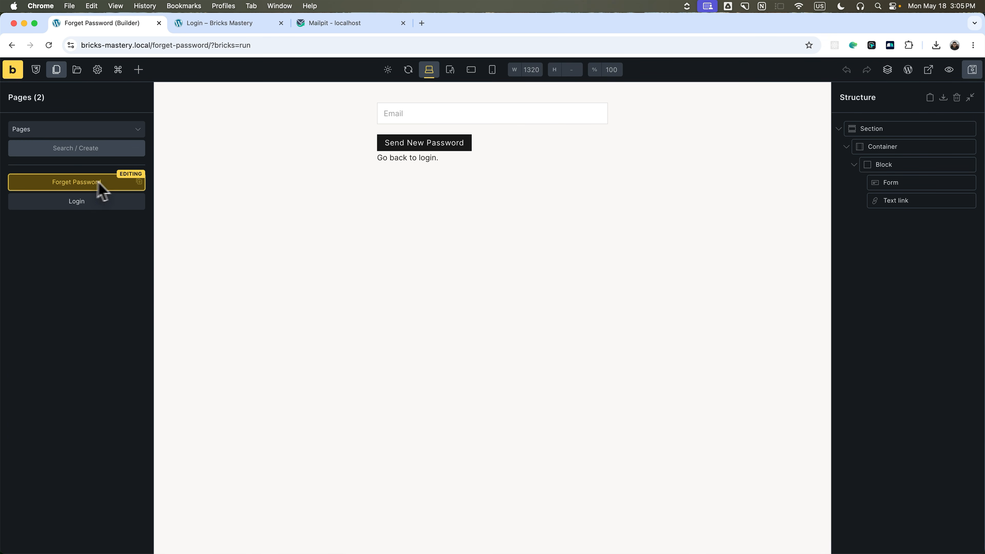
click(140, 181)
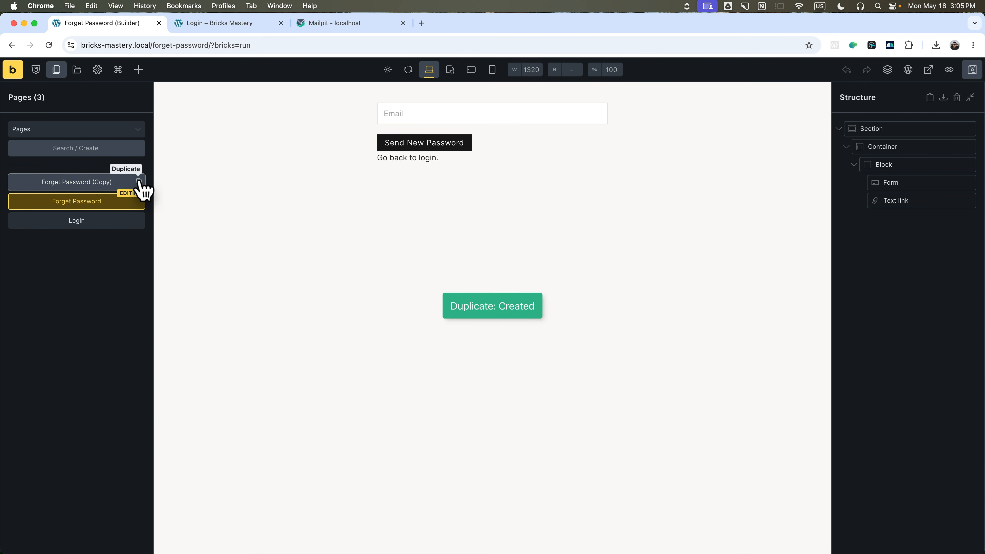
click(72, 186)
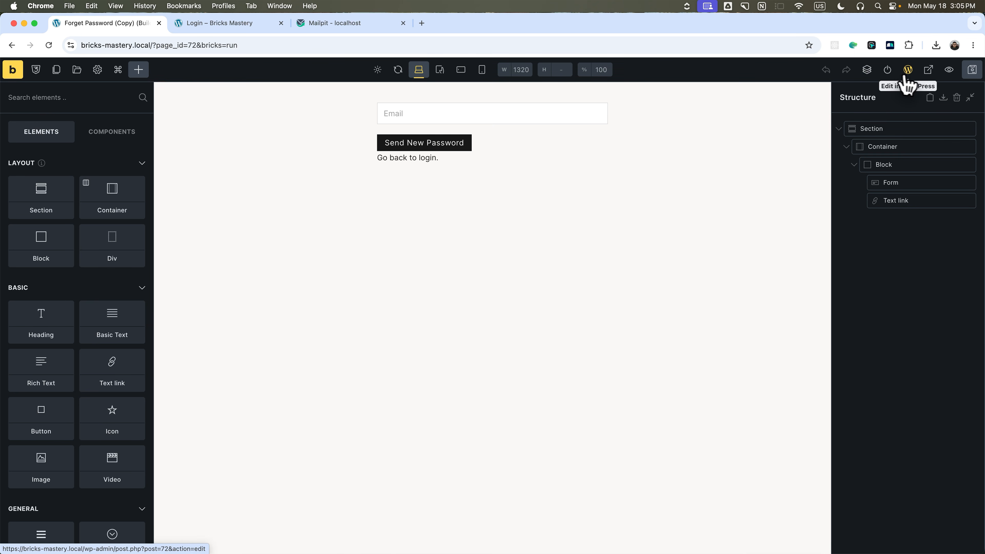
click(907, 70)
triple_click(302, 136)
text(Reset Password)
click(942, 73)
click(952, 73)
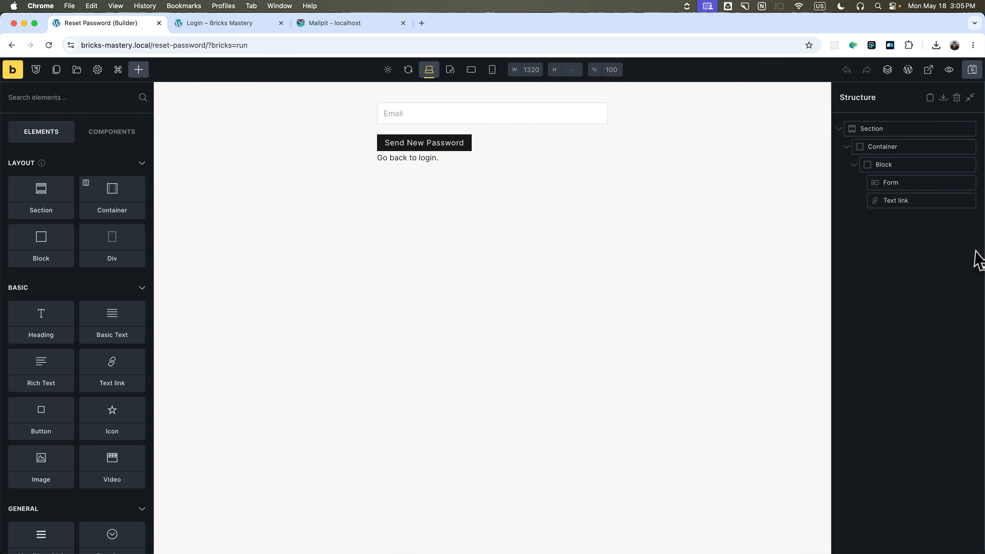
Replace the form's Email field with a Password field labelled 'Enter your New Password'.
click(908, 193)
click(73, 236)
click(76, 272)
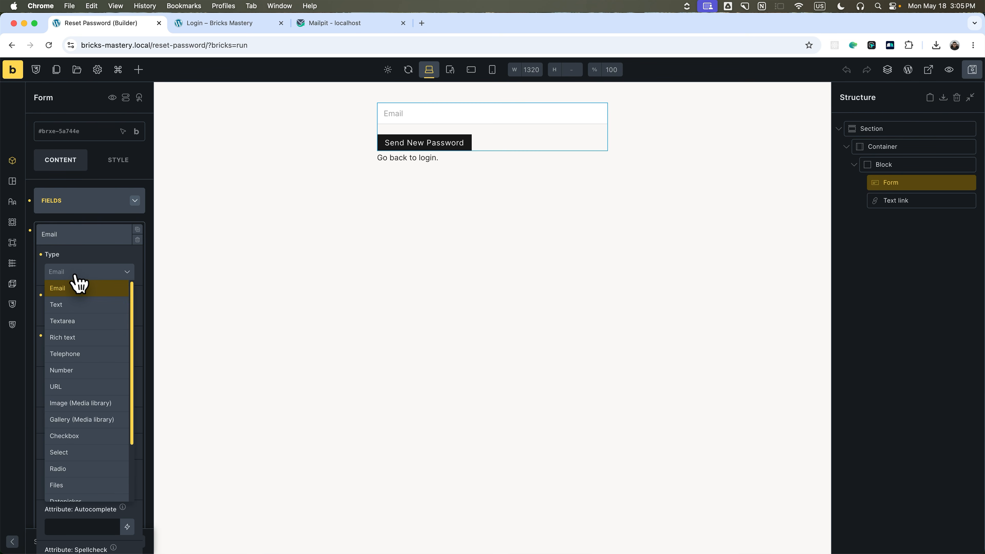
click(76, 272)
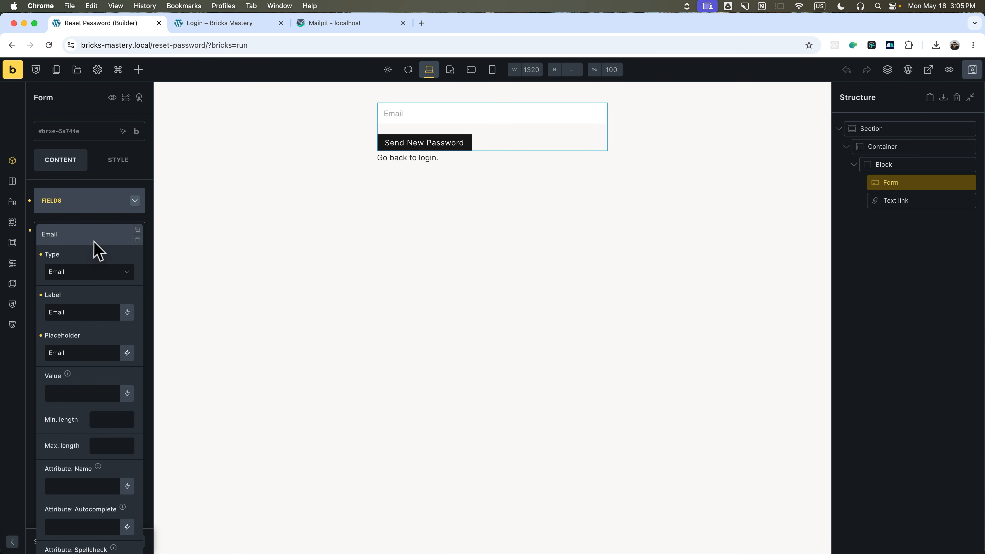
click(137, 239)
click(65, 231)
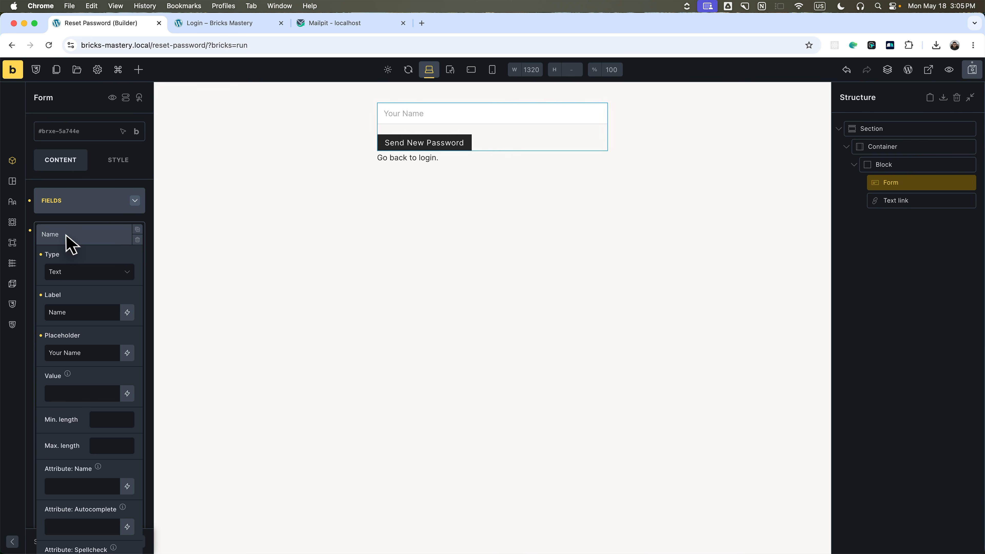
click(73, 272)
click(83, 470)
double_click(66, 332)
text(Password)
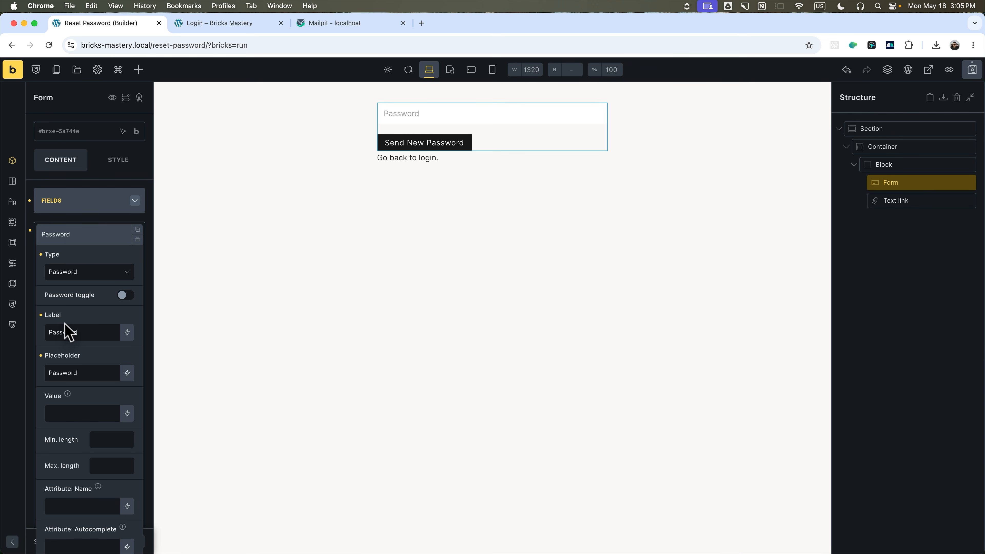
text(Enter your New)
Change the submit button text to 'Save Password'.
click(82, 196)
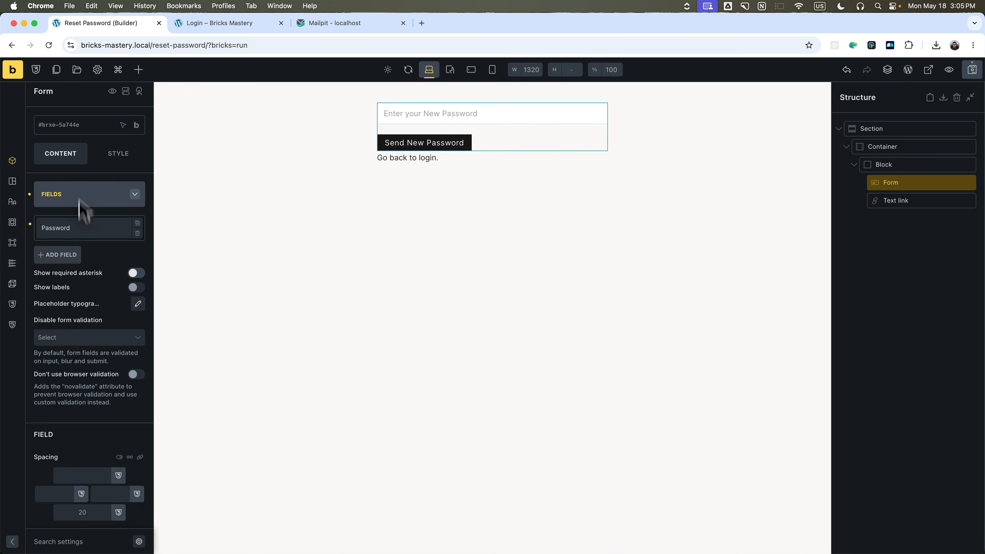
click(80, 196)
click(77, 228)
triple_click(105, 259)
text(Save Pas)
text(sword)
click(97, 231)
click(64, 258)
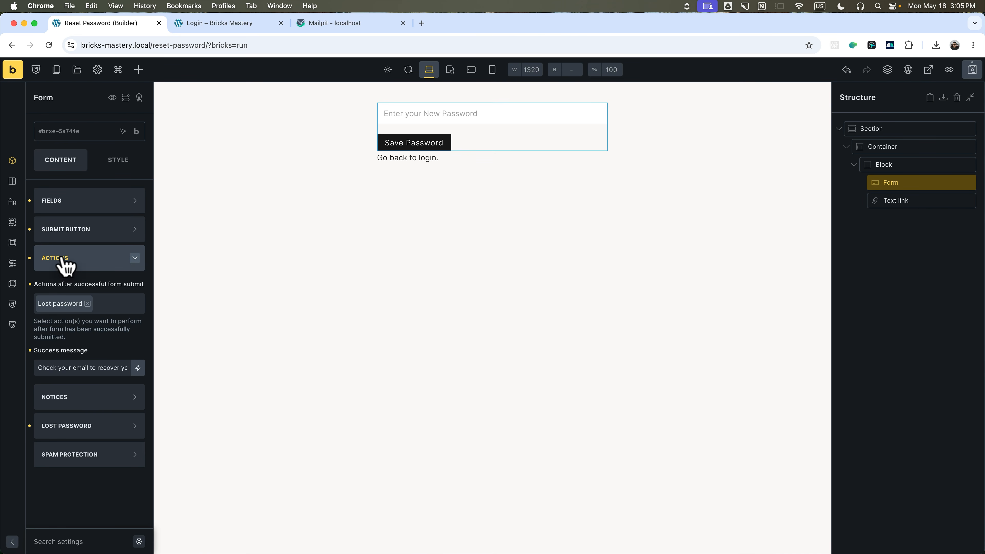
Replace the Lost password form action with Reset password.
click(87, 303)
click(57, 303)
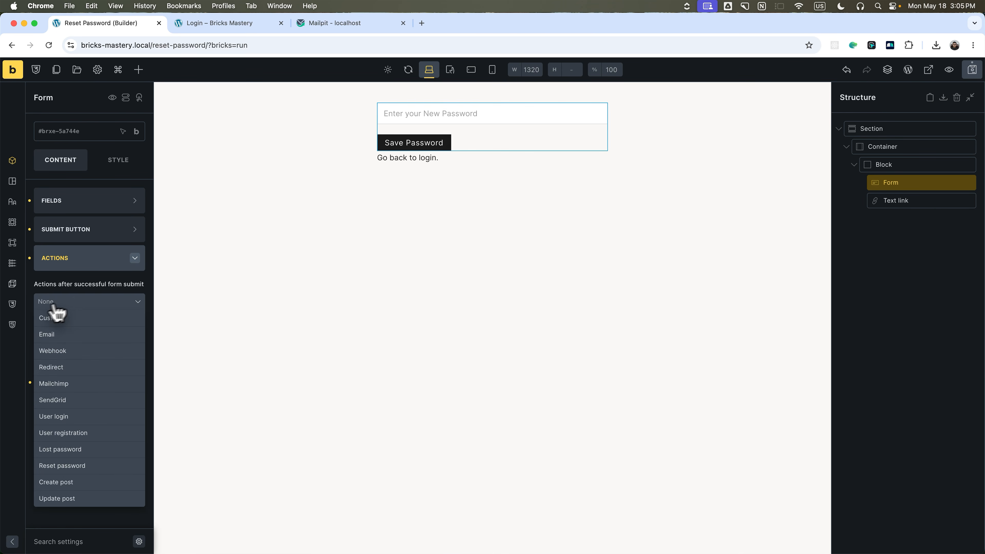
click(81, 465)
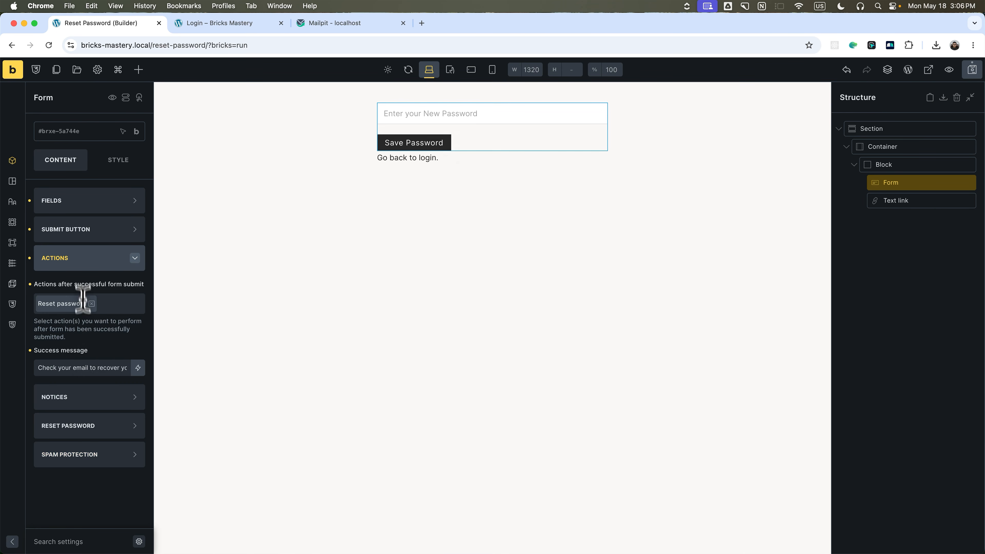
click(83, 267)
Set the reset-password field to Password and save the page.
click(79, 315)
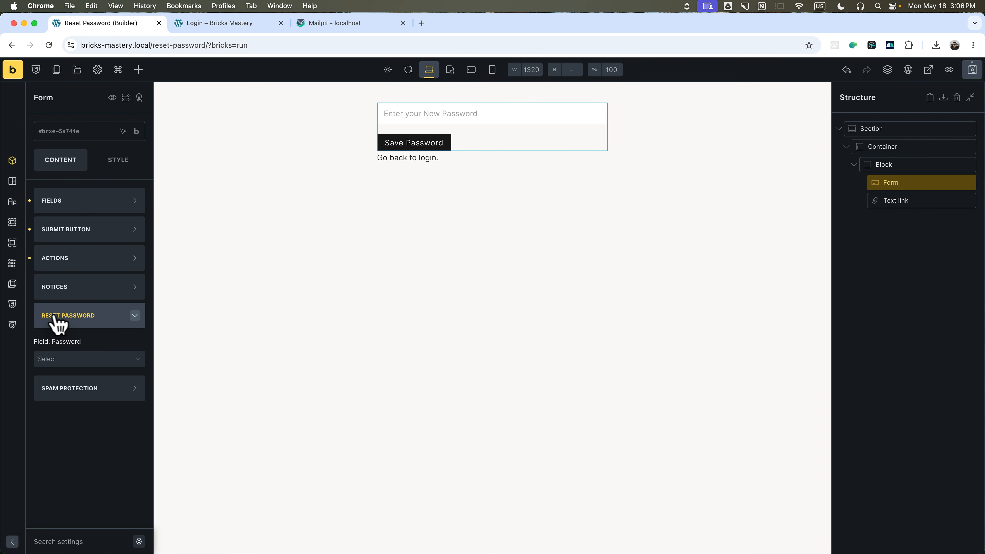
click(87, 360)
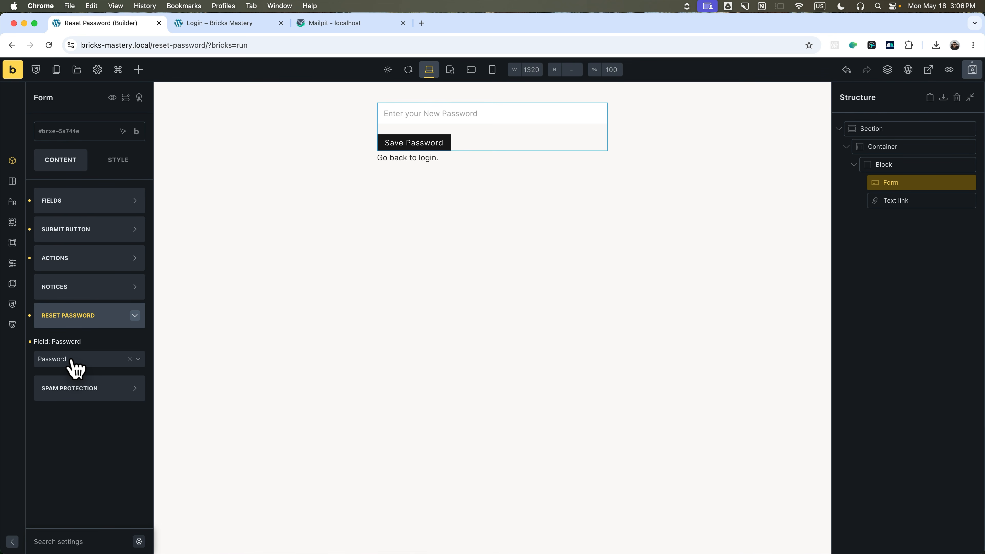
click(971, 69)
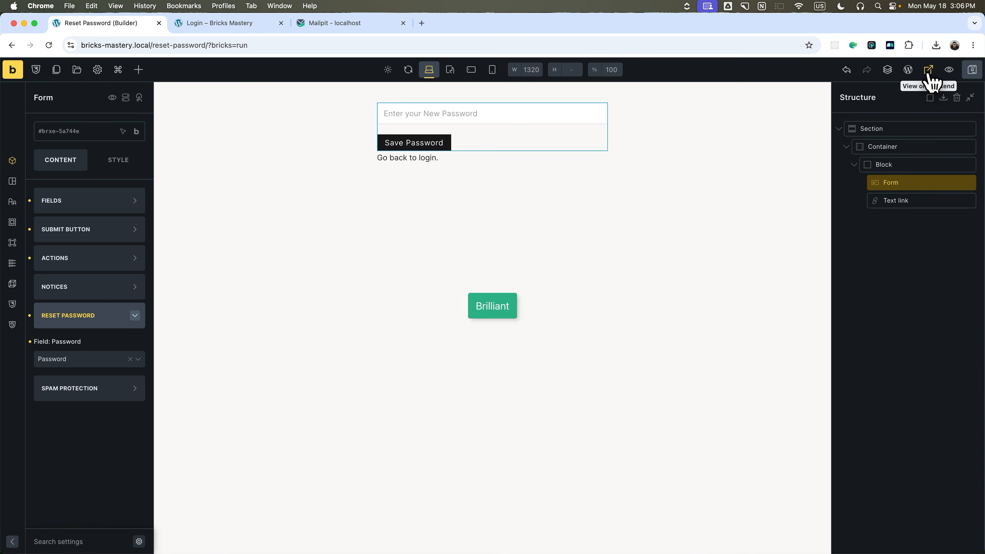
Open the Reset Password page on the front end and submit a new password.
click(928, 69)
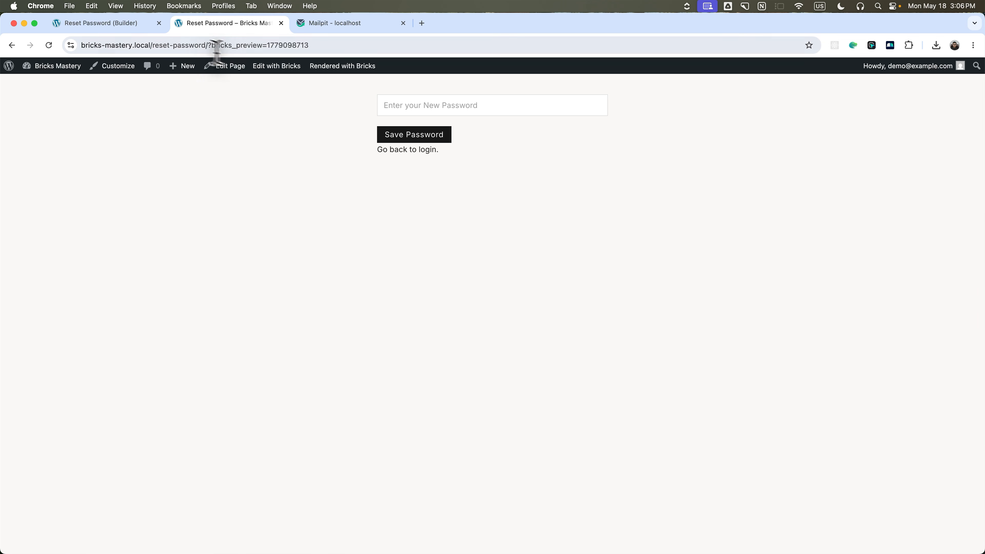
click(431, 105)
text(123456)
click(422, 134)
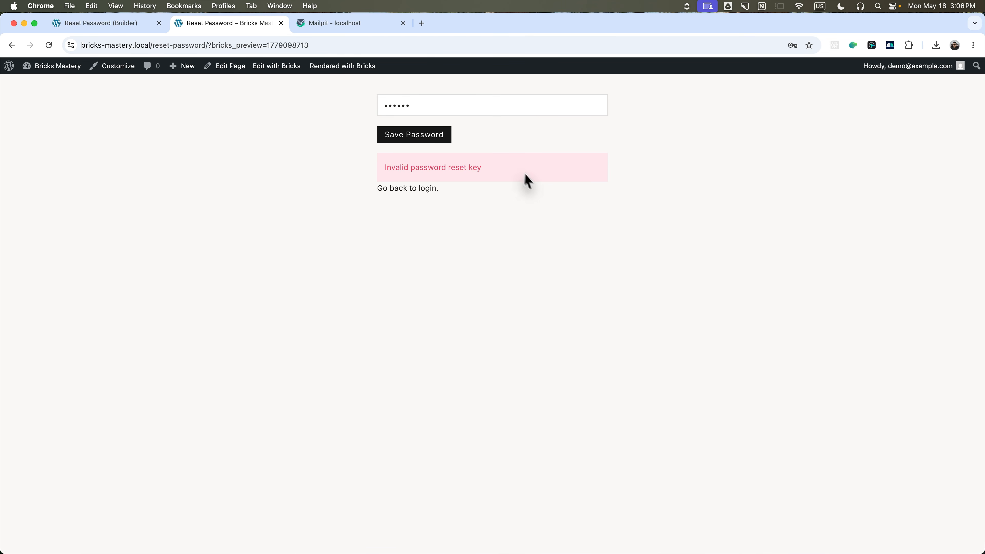
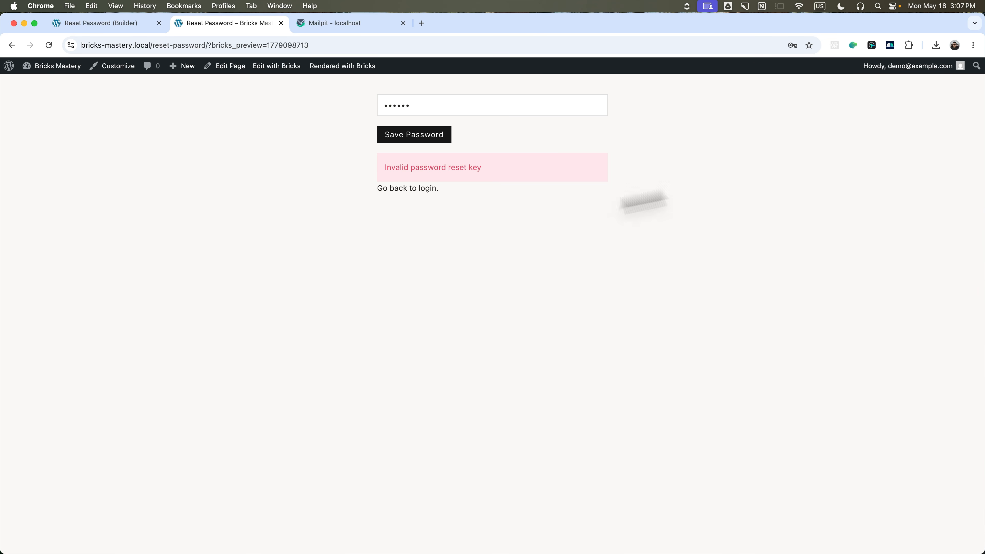
Log out of WordPress and load the site's /login/ page.
mouse_move(925, 66)
click(898, 113)
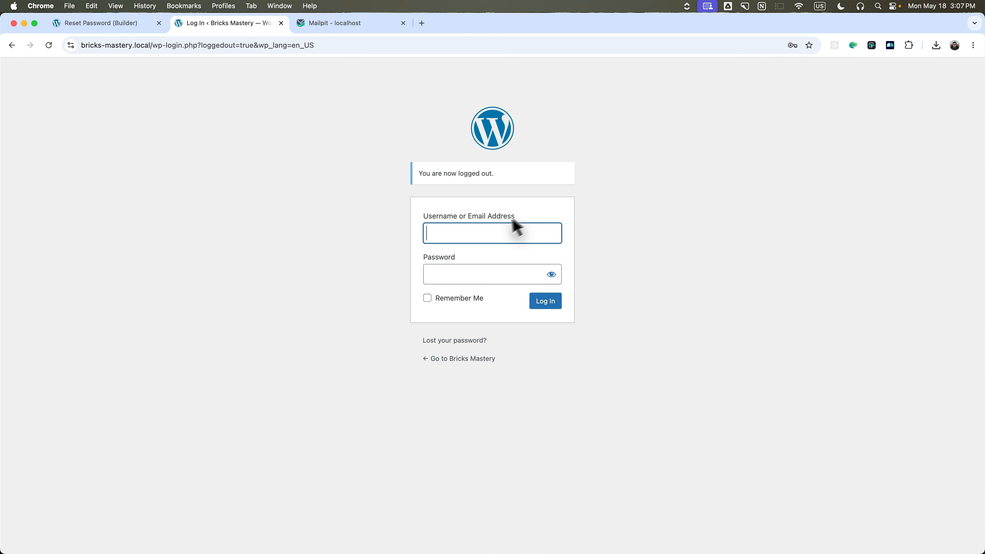
drag(151, 45, 464, 46)
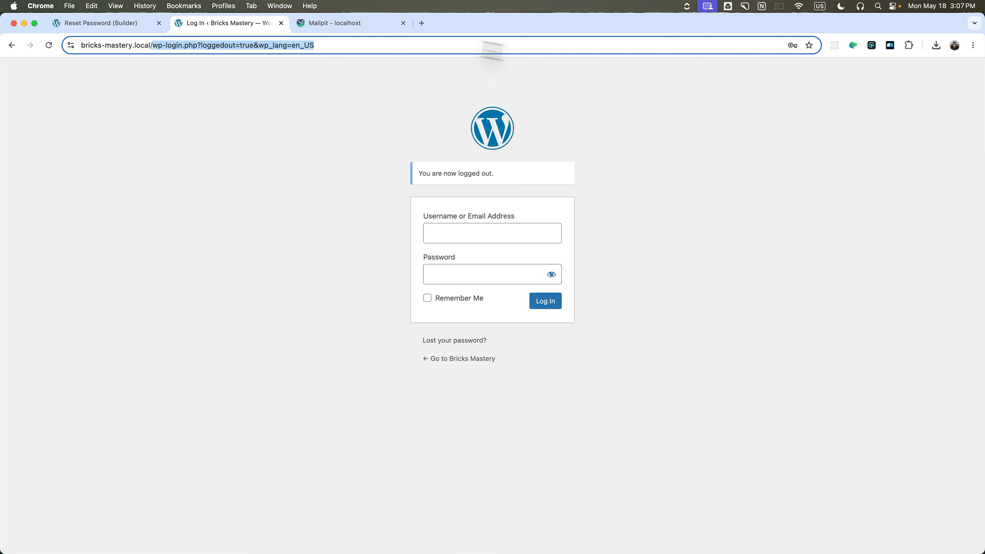
text(/log)
key(Return)
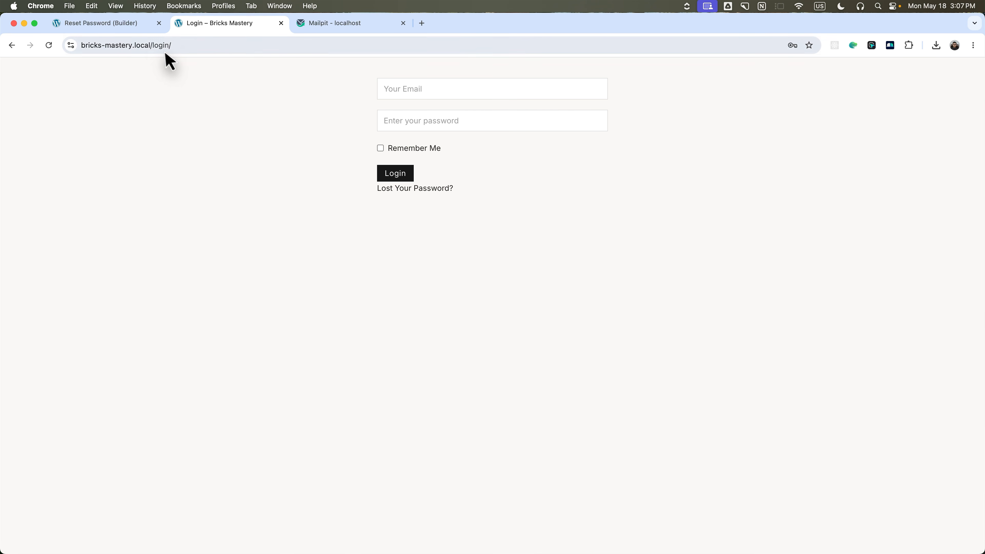
Open the /forget-password/ page and autofill the account e-mail.
drag(177, 45, 245, 46)
text(forget-password)
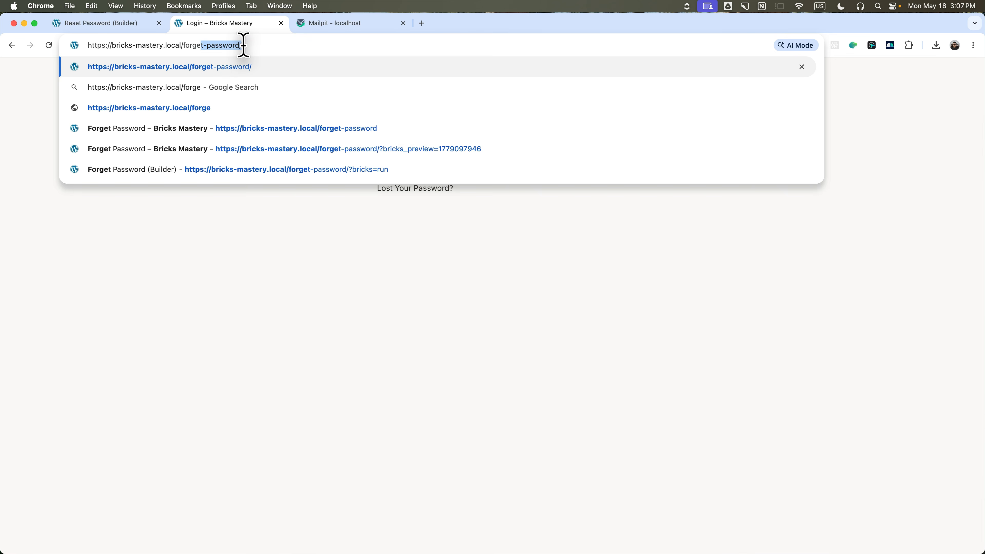
key(Return)
click(454, 90)
click(459, 122)
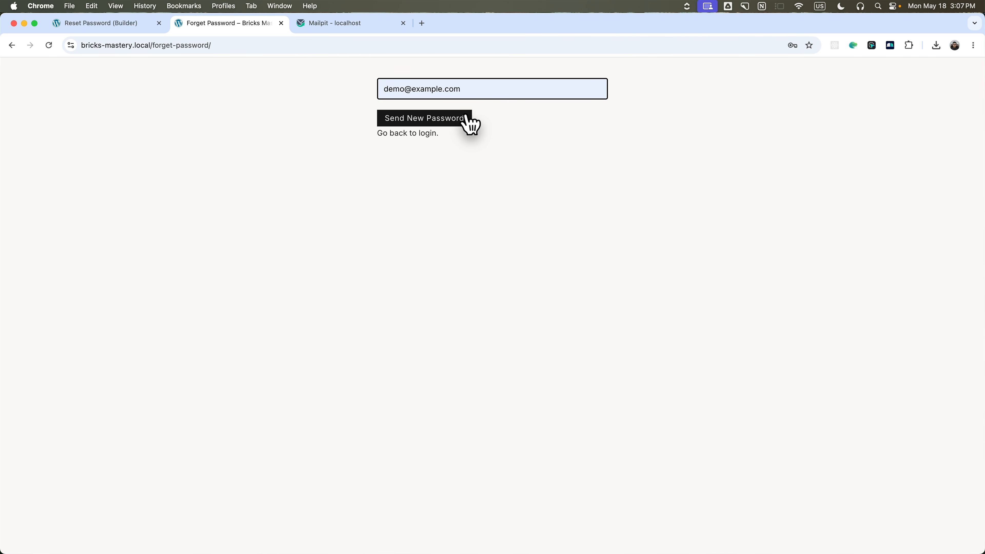
Send the new-password request, then open the newest Password Reset e-mail in Mailpit and select its link.
click(327, 24)
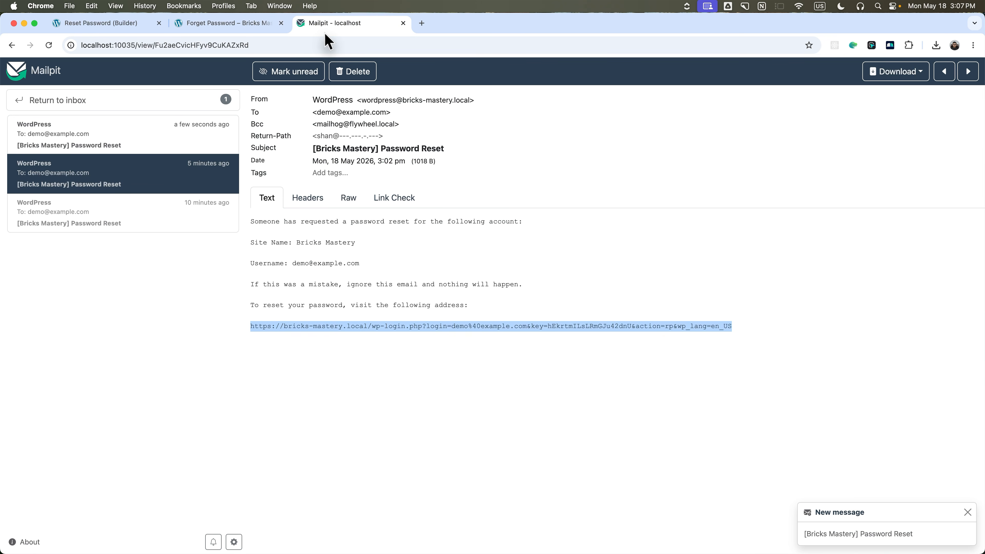
click(84, 144)
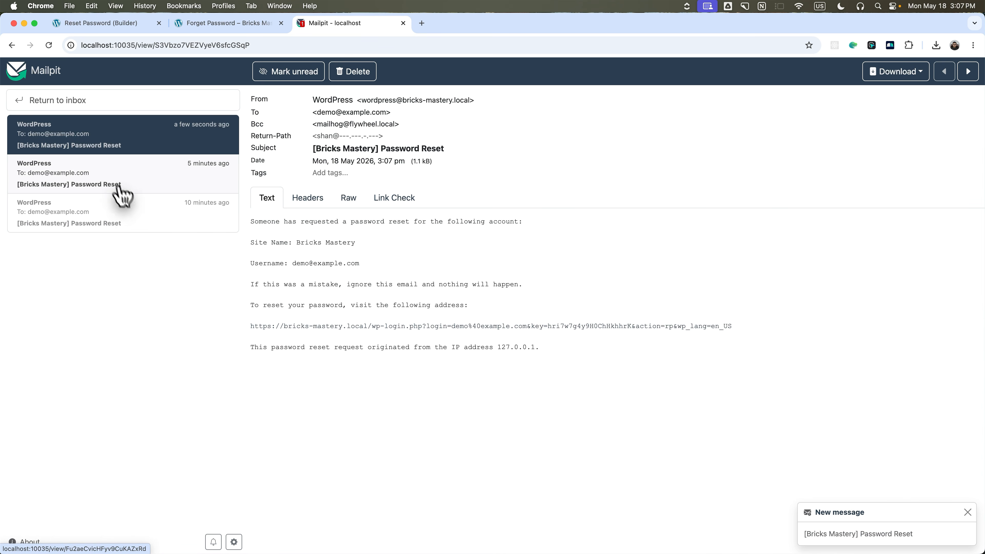
drag(250, 327, 758, 324)
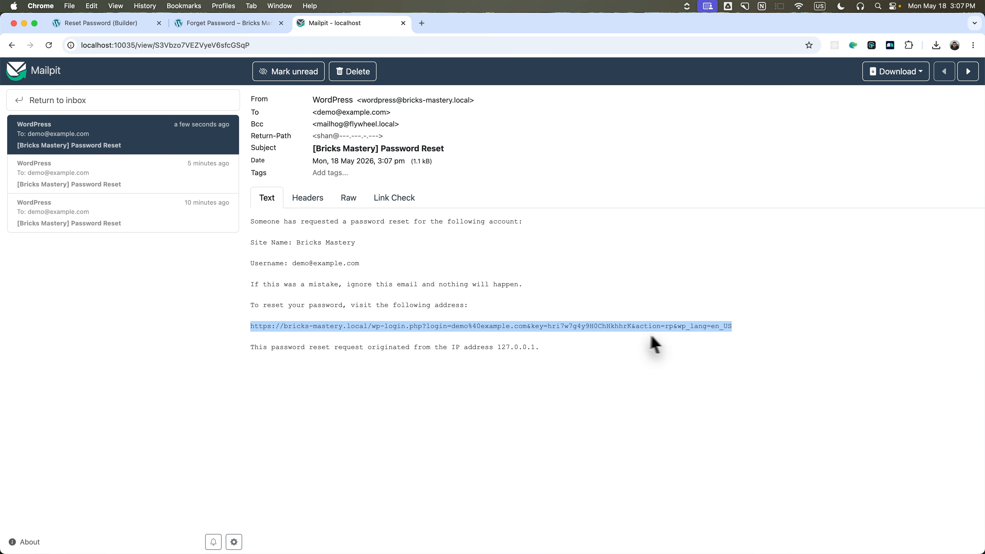
Load the reset link in a new tab with wp-login.php replaced by reset-password.
click(421, 22)
text(https://bricks-mastery.local/wp-login.php?login=demo%40example.com&key=hri7w7g4y9H0ChHkhhrK&action=rp&wp_lang=en_US)
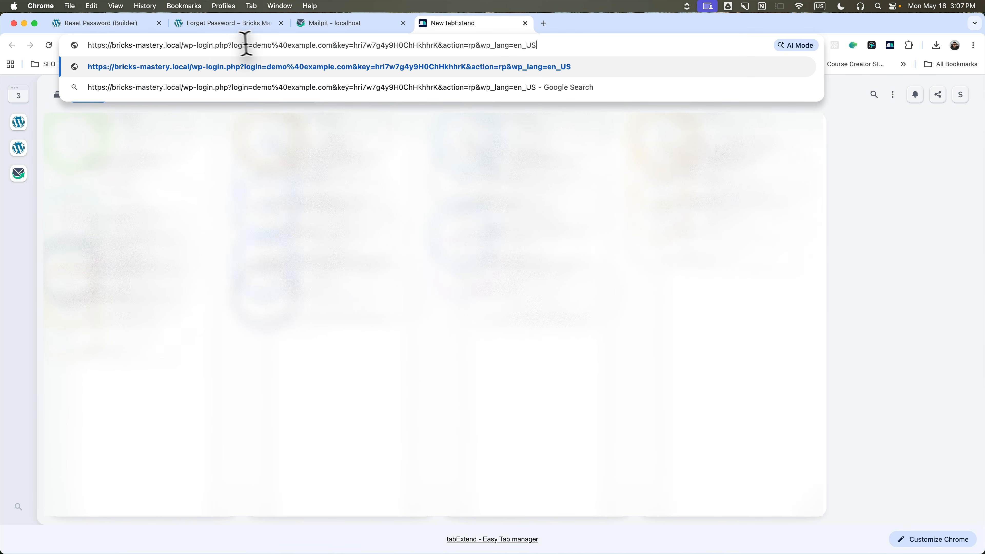
drag(186, 44, 229, 44)
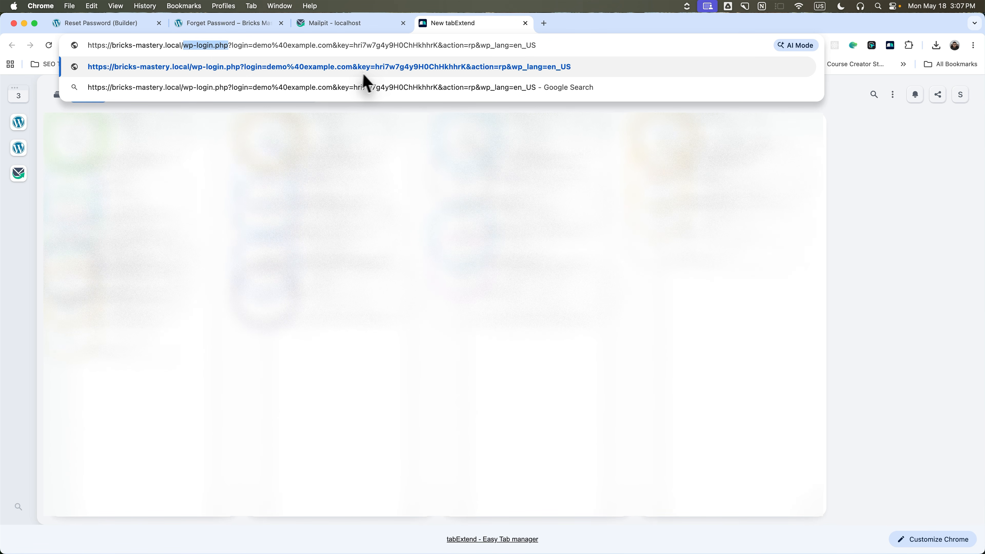
text(reset)
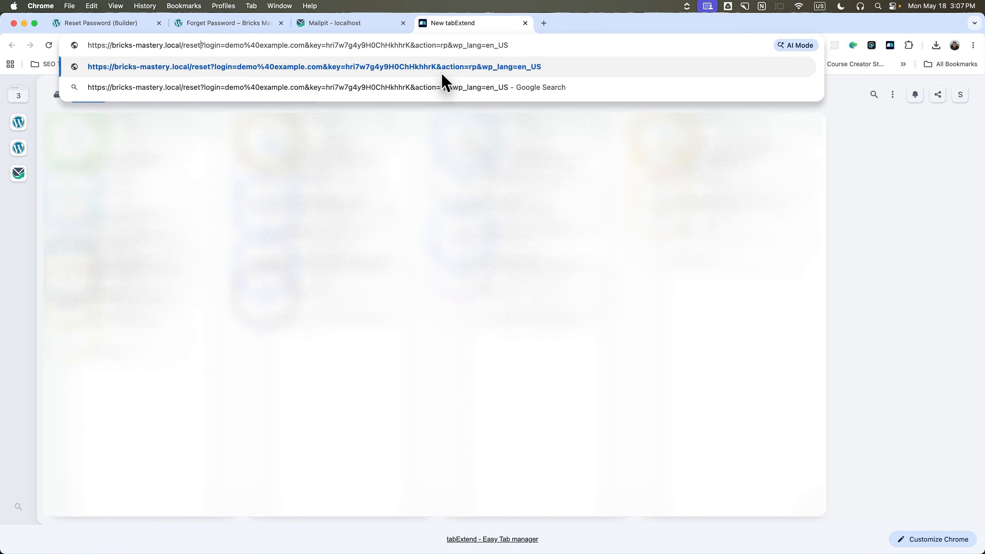
text(-password)
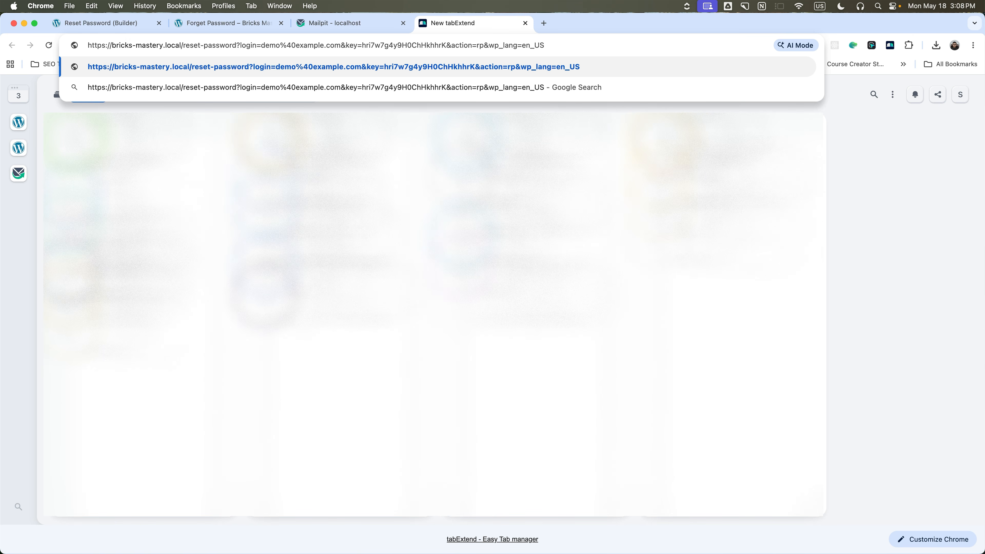
key(Return)
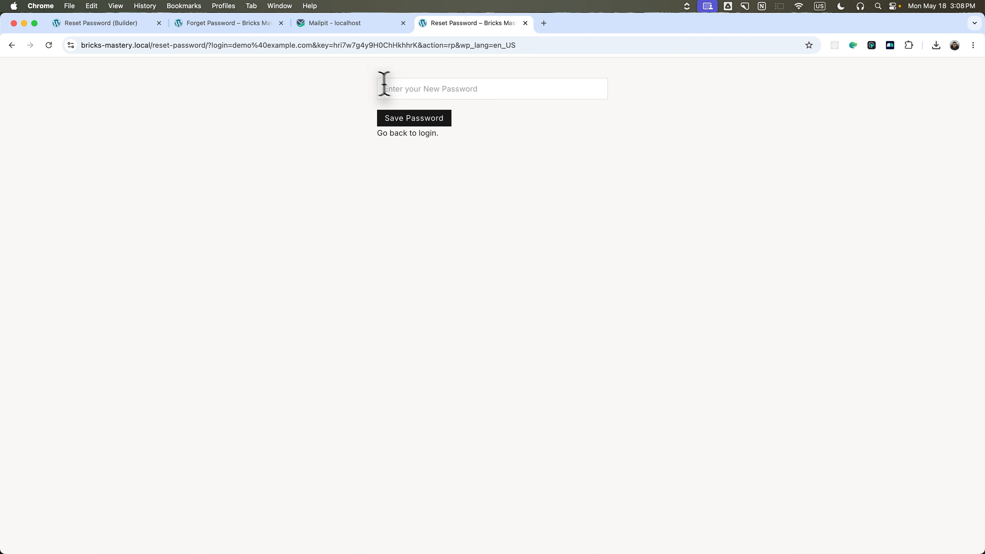
Enter a new password on the custom reset page and save it.
click(424, 91)
text(•)
click(414, 115)
drag(383, 151, 493, 152)
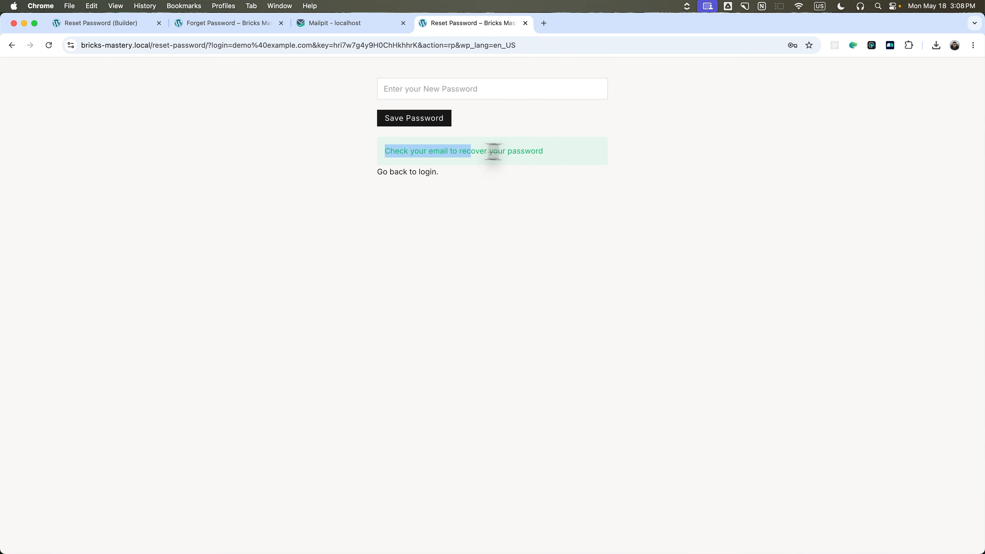
click(493, 152)
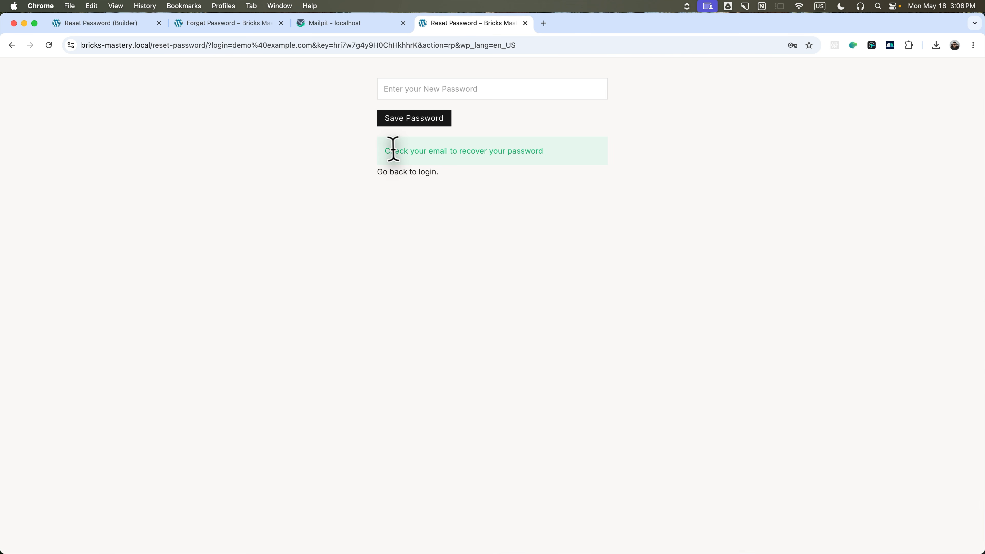
Go back to the login page and sign in with the account e-mail and password.
click(406, 175)
click(440, 90)
text(demo@example.com)
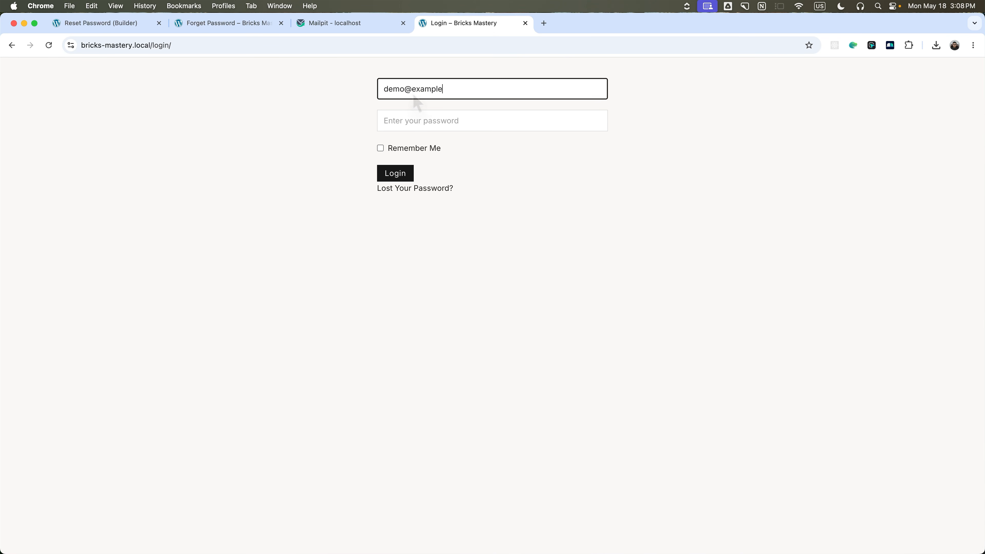
click(455, 117)
text(••••••••)
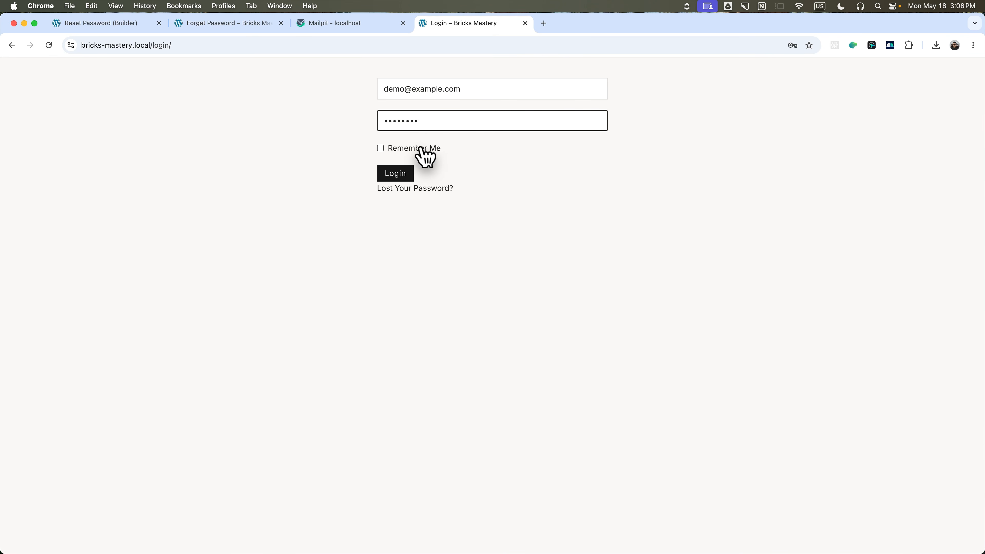
click(403, 171)
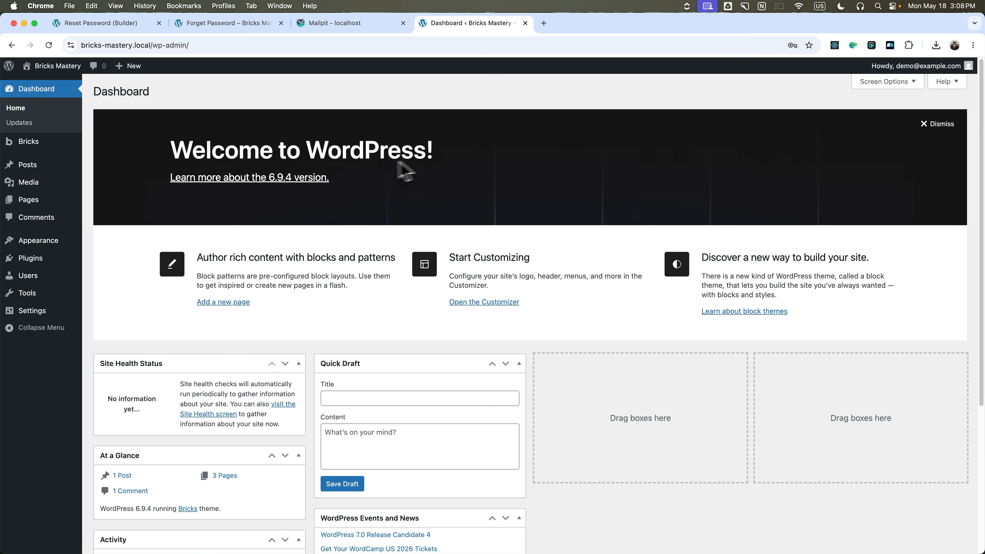
In Bricks, change the Reset Password form's success message to 'Password Changed Successfully.'.
mouse_move(43, 149)
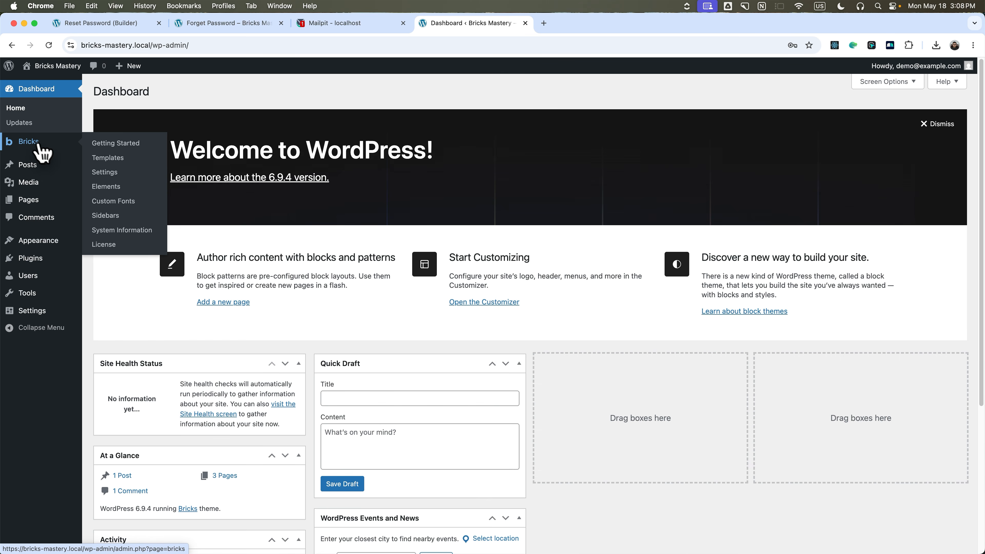
click(40, 204)
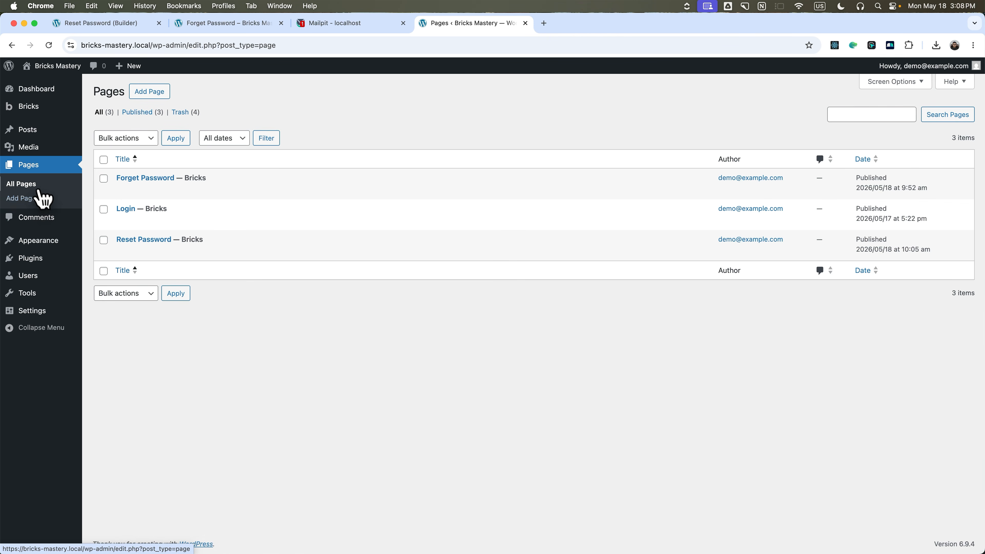
mouse_move(149, 190)
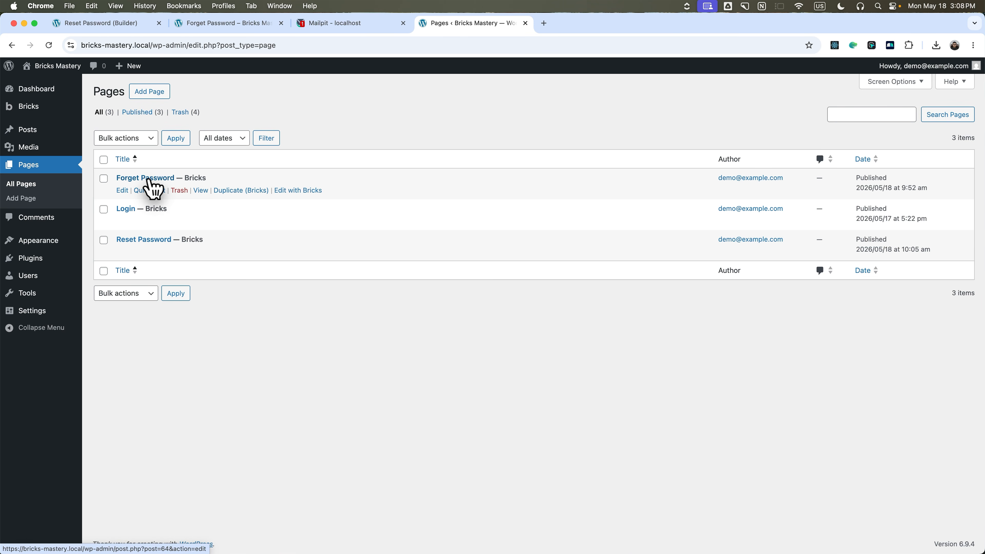
click(300, 252)
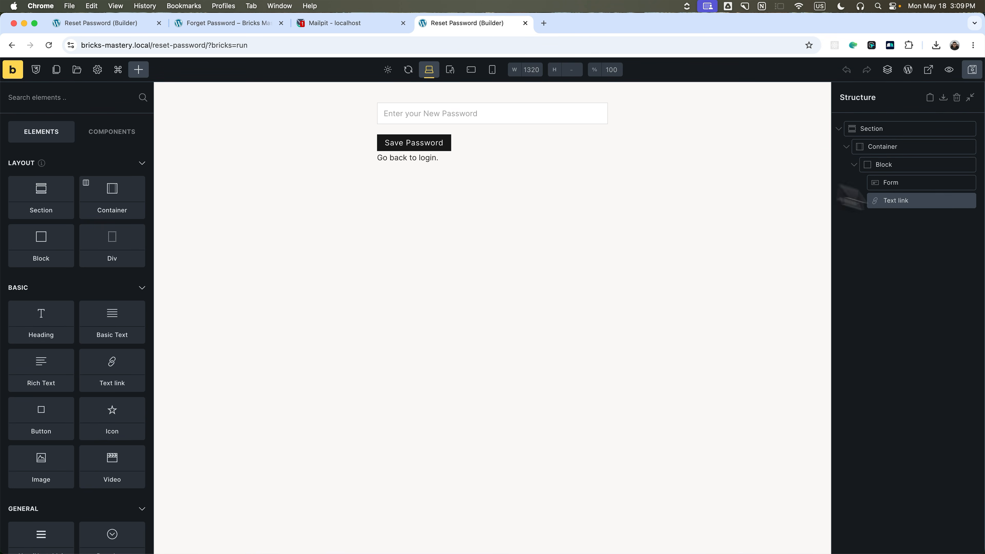
click(901, 183)
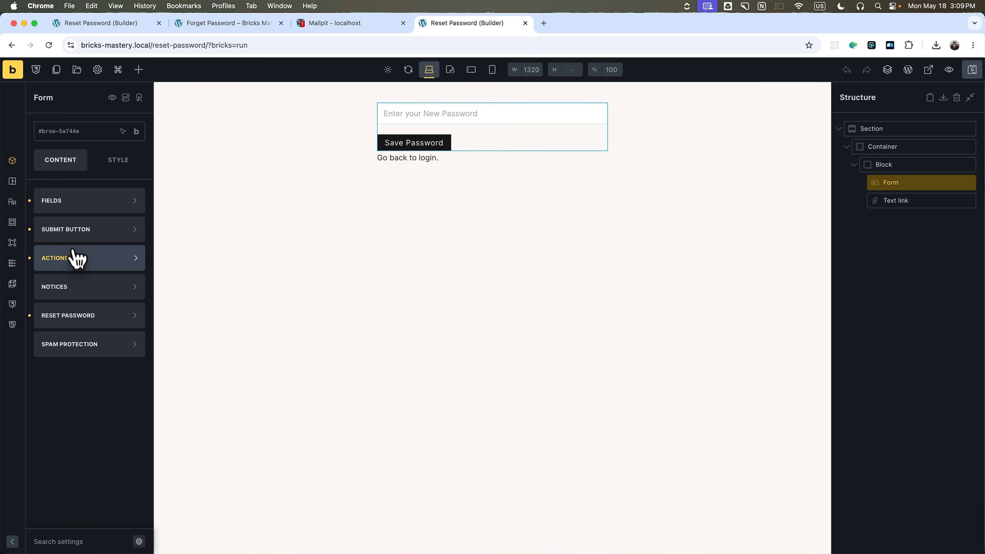
click(71, 262)
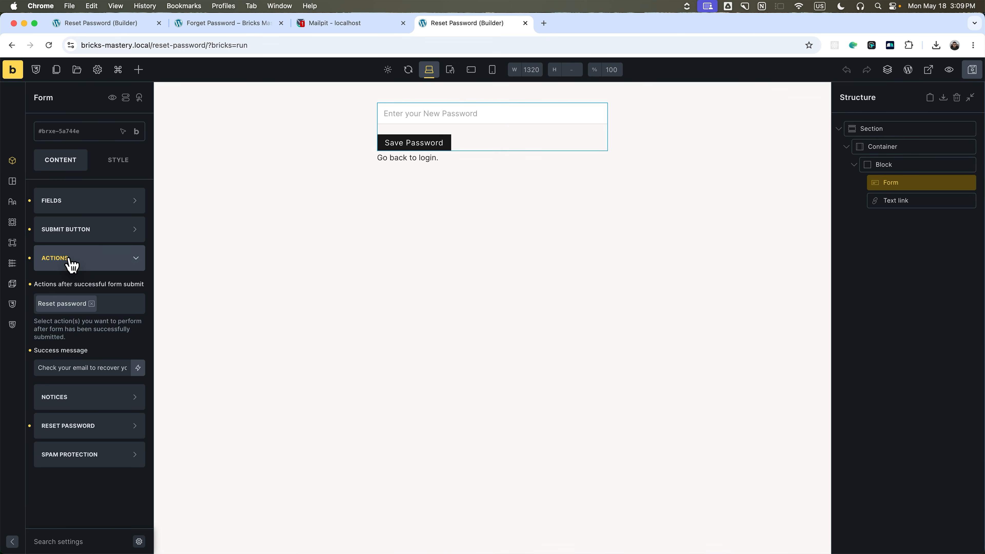
triple_click(70, 367)
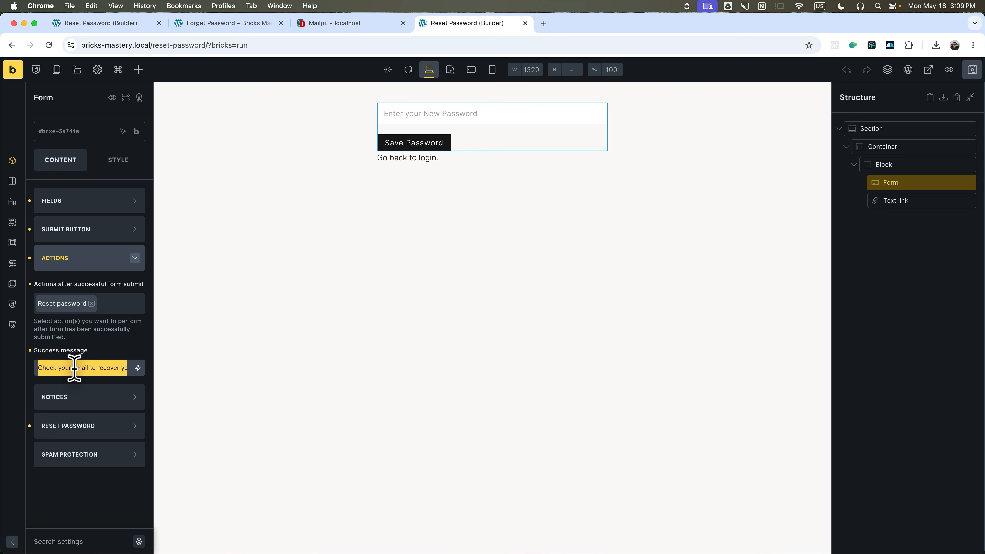
text(Password Changed S)
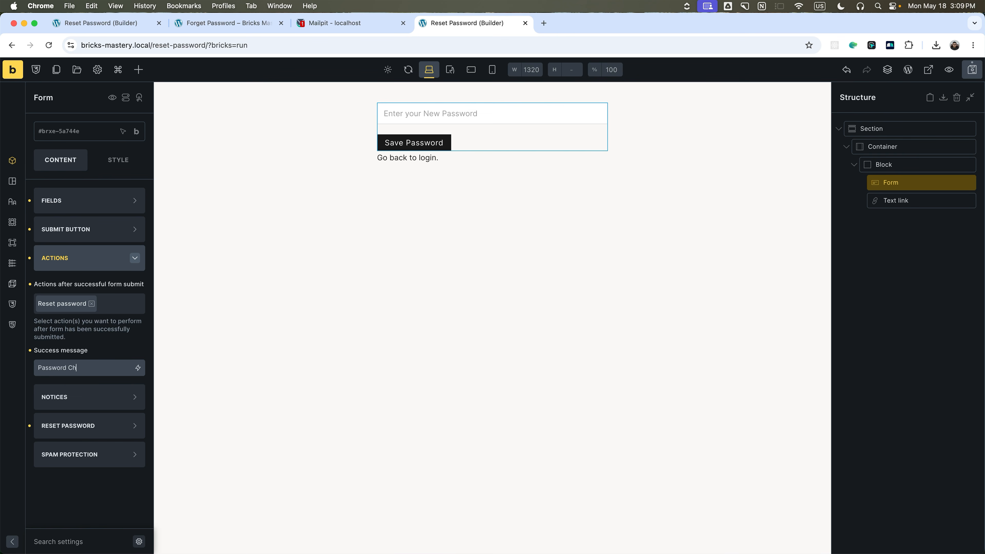
text(uccessfully)
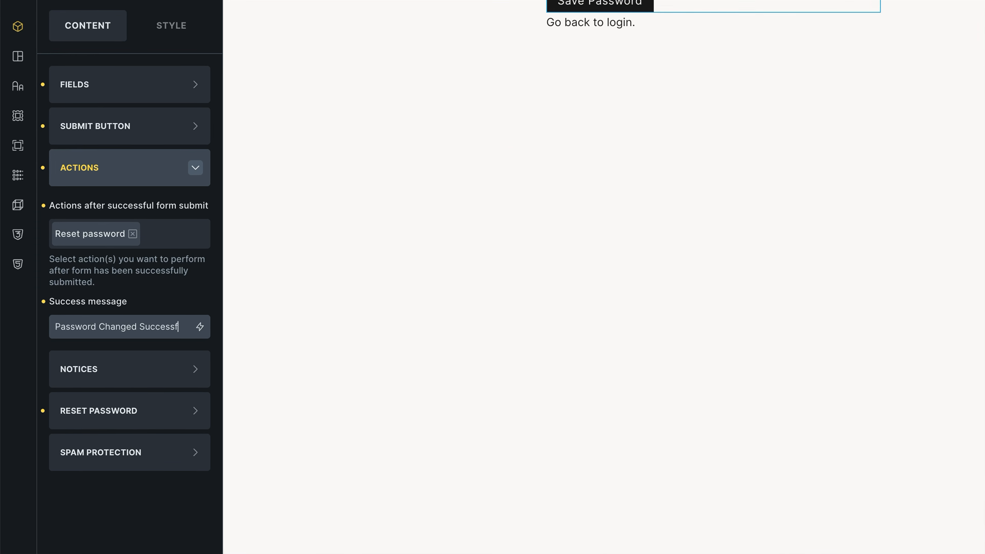
text(.)
click(134, 157)
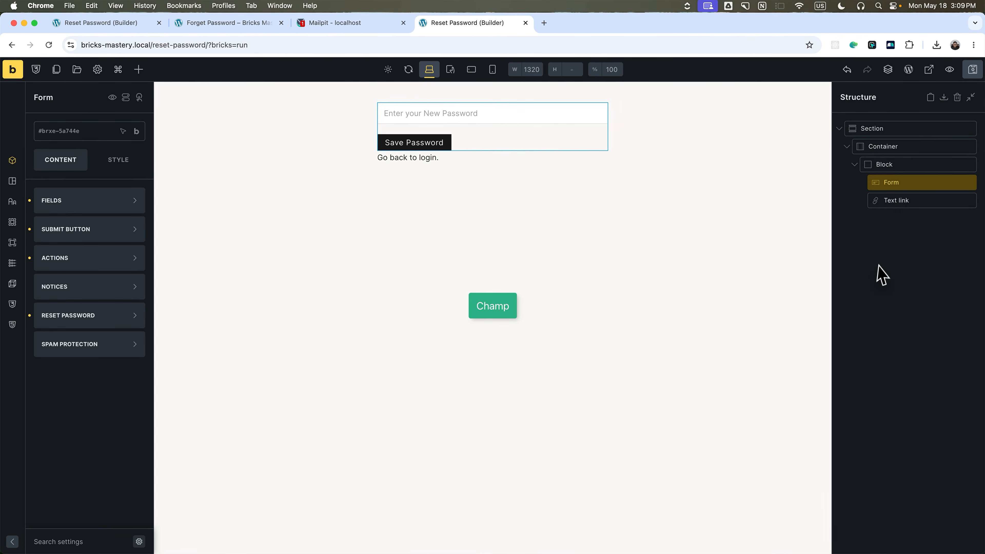
Check the Mailpit inbox, then return to the builder and exit to the live Reset Password page.
click(900, 261)
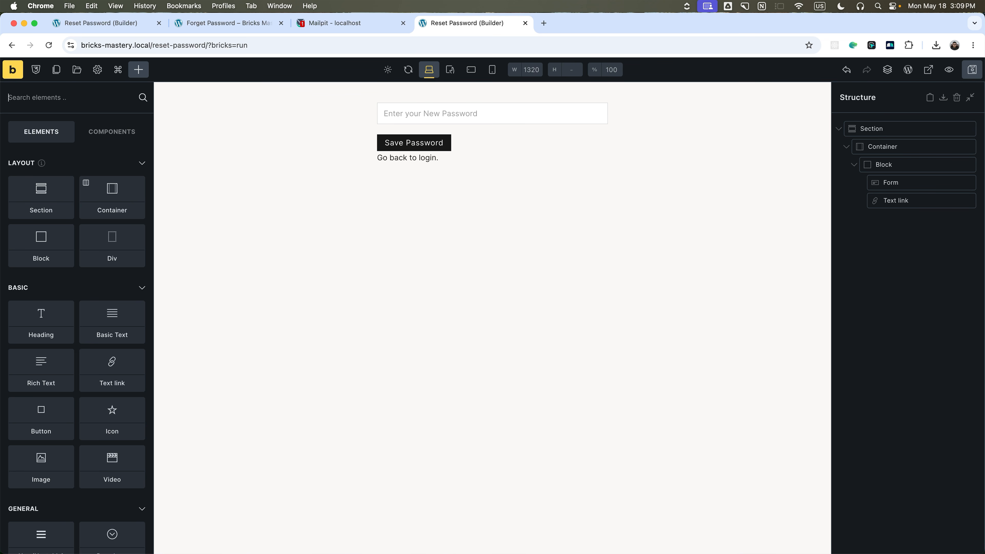
key(ctrl+shift+Tab)
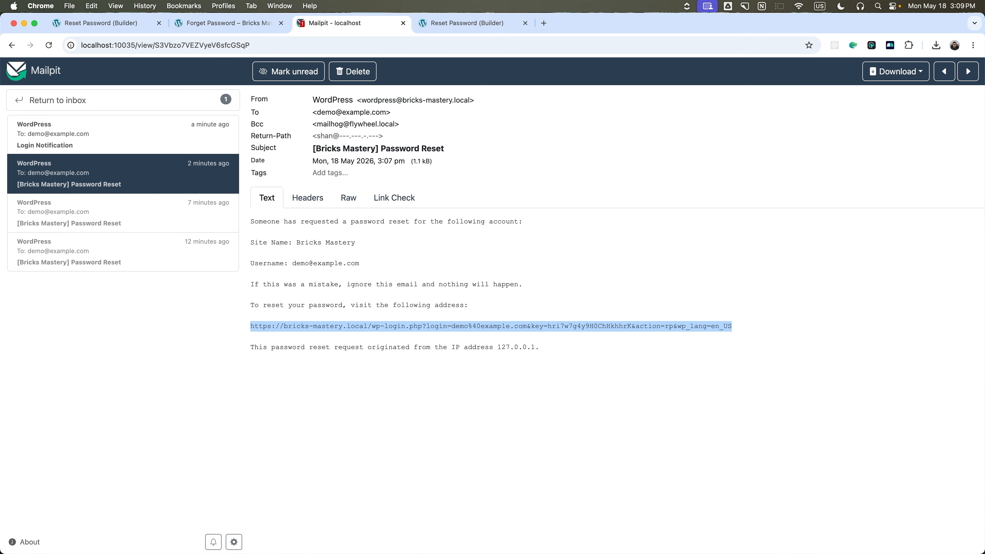
click(459, 23)
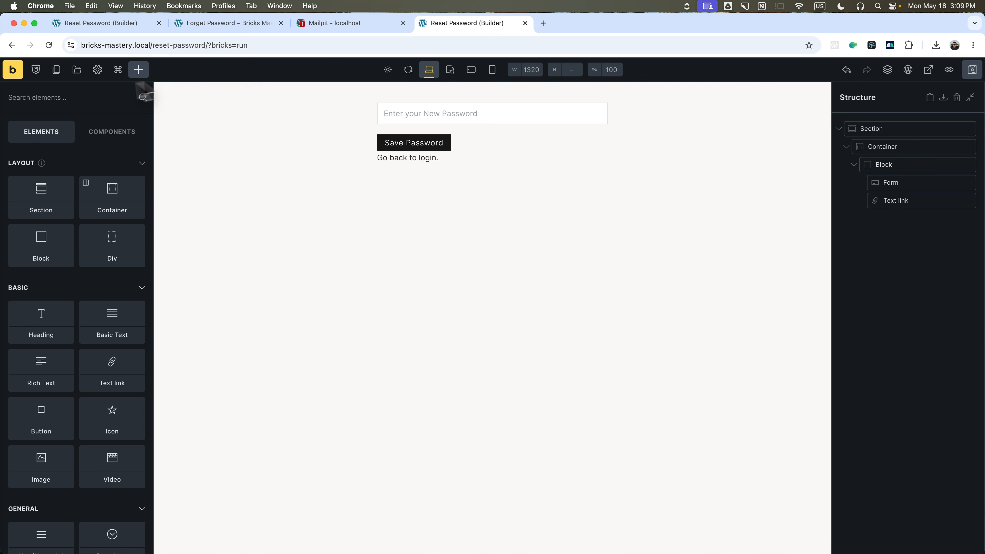
click(97, 70)
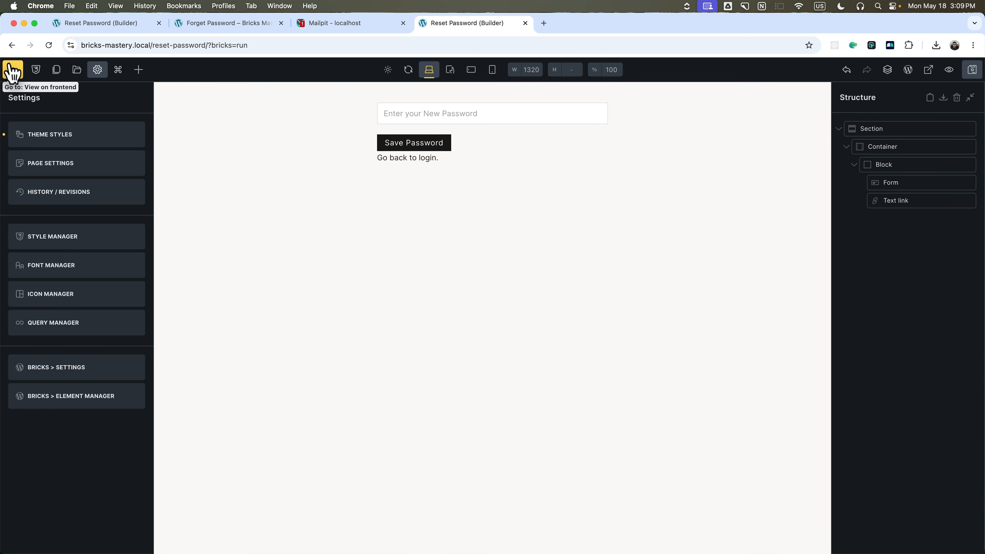
click(11, 70)
In Bricks settings, set the custom Login page to Login.
click(42, 82)
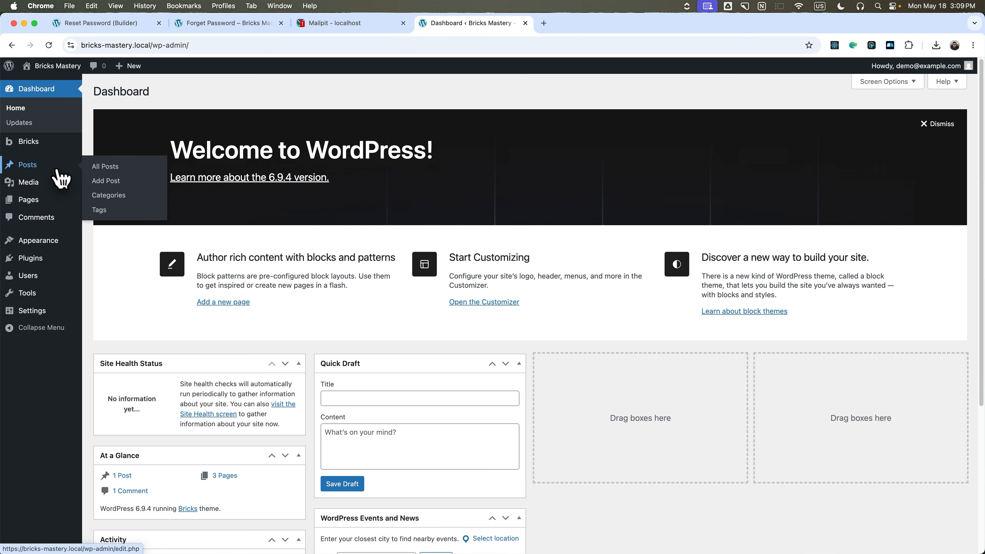
mouse_move(41, 143)
click(94, 172)
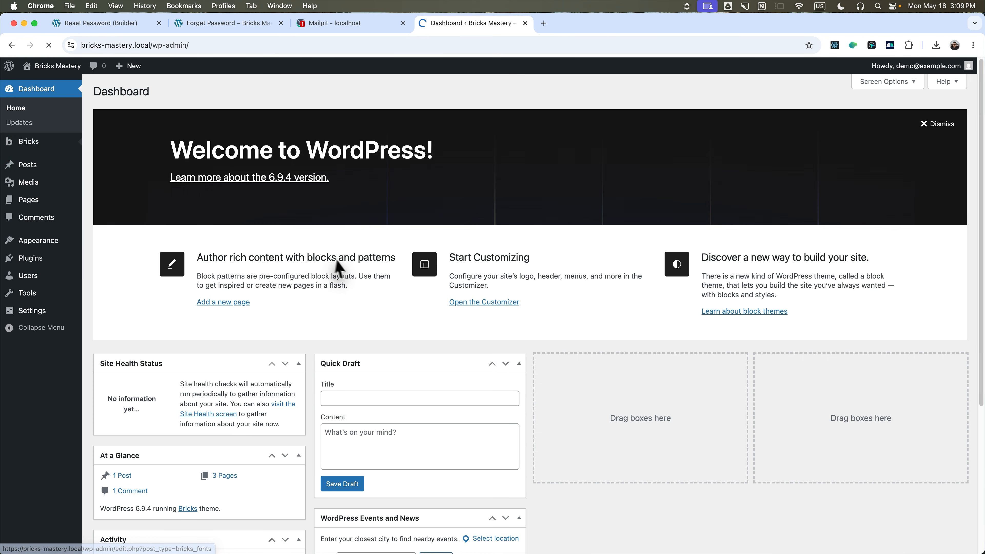
scroll(346, 278, down, 10)
scroll(345, 273, down, 10)
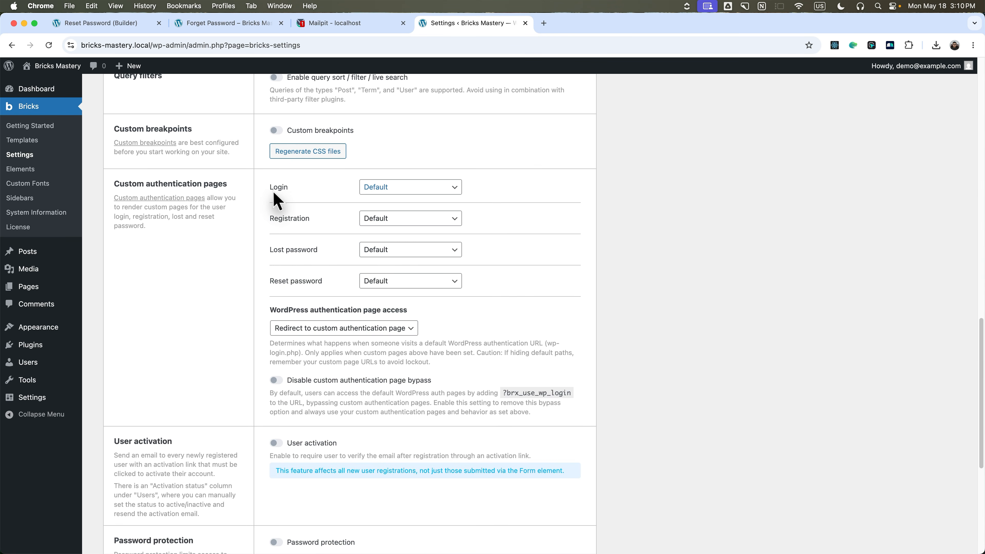
click(398, 189)
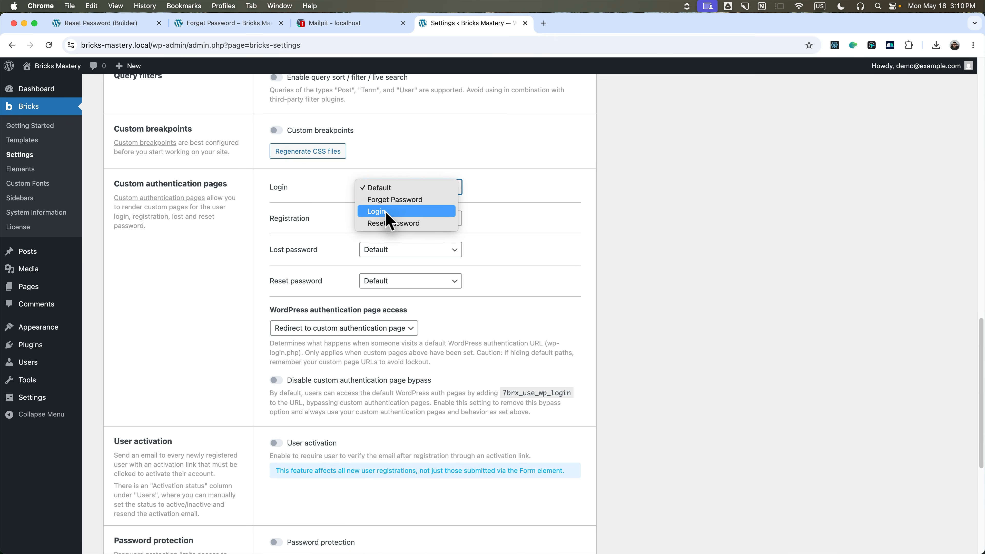
click(394, 212)
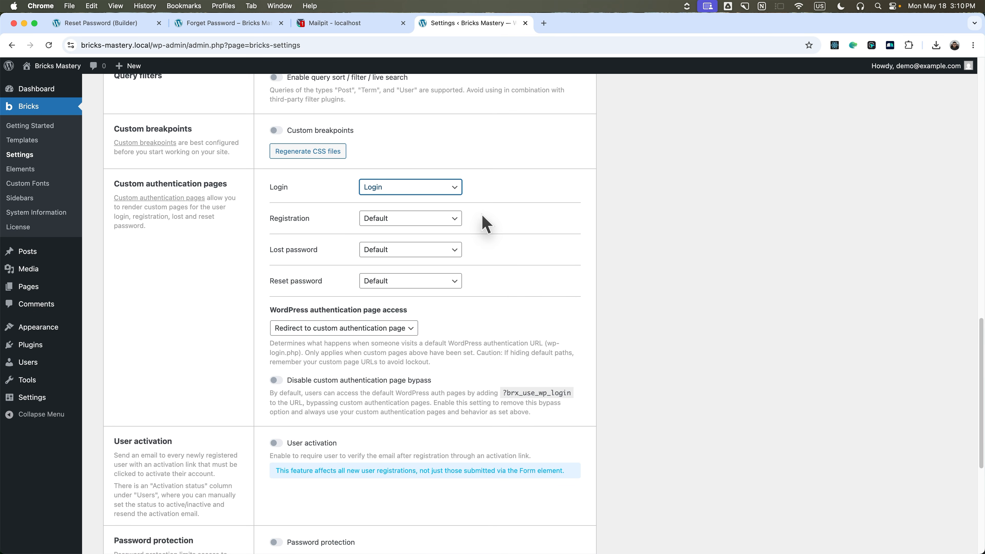
Keep registration default, and assign Forget Password for lost password and Reset Password for resets.
click(420, 218)
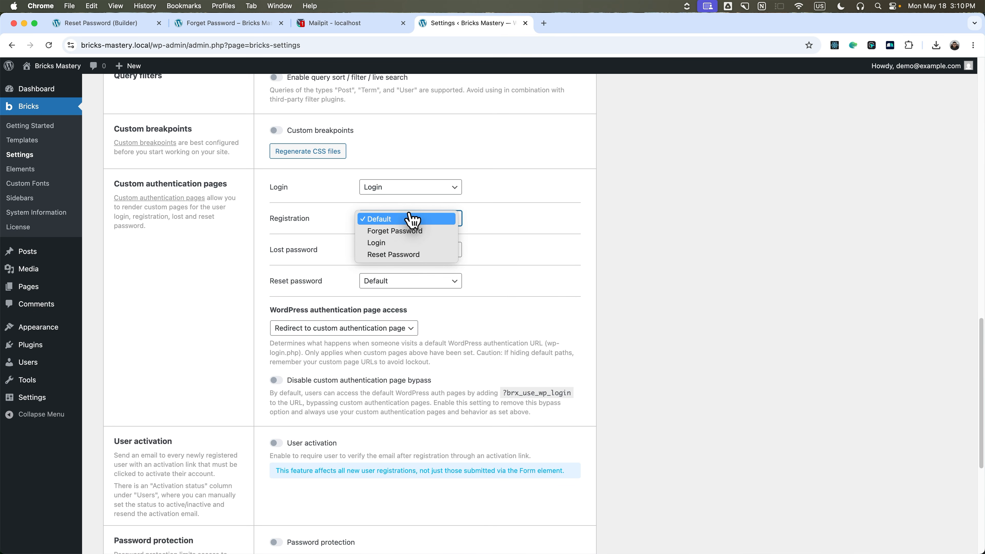
click(523, 231)
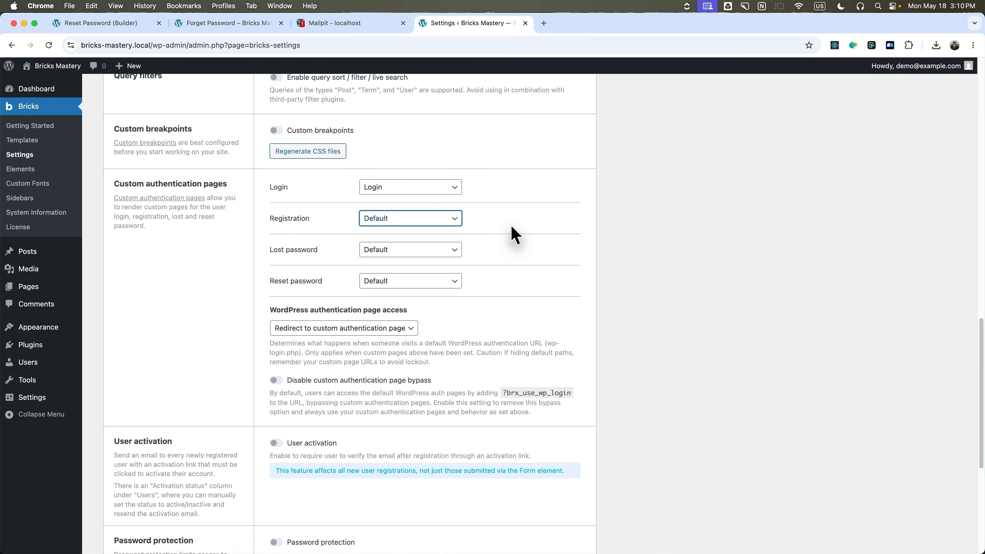
click(420, 252)
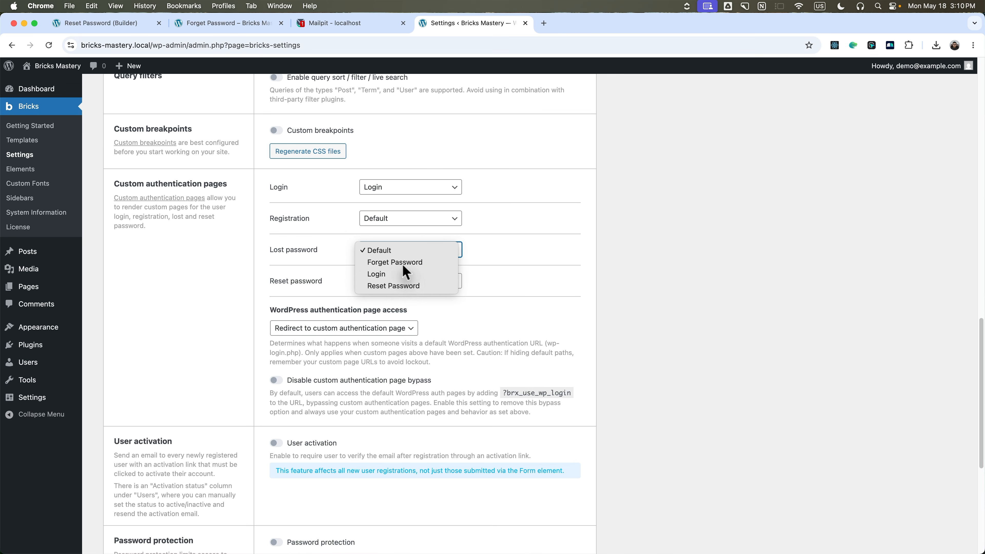
click(428, 264)
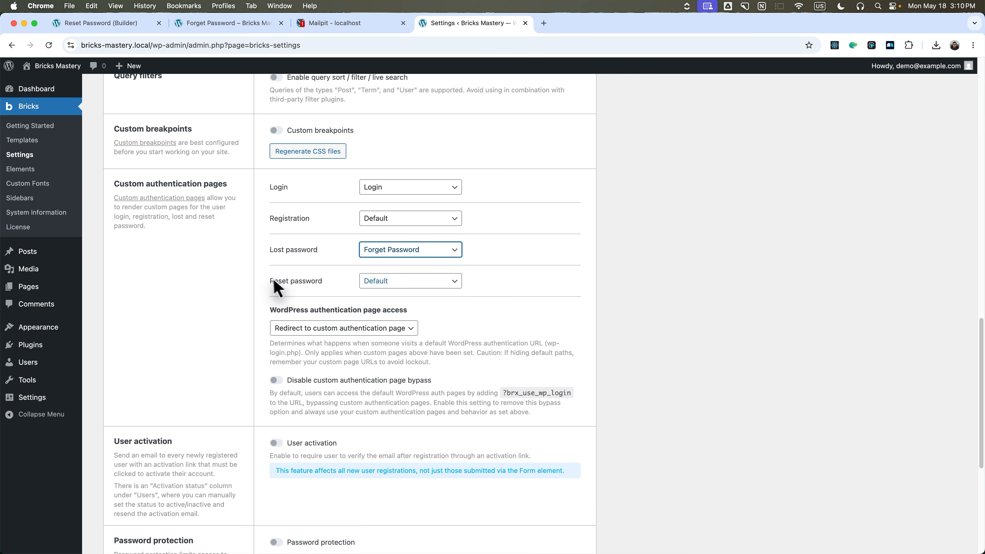
click(403, 282)
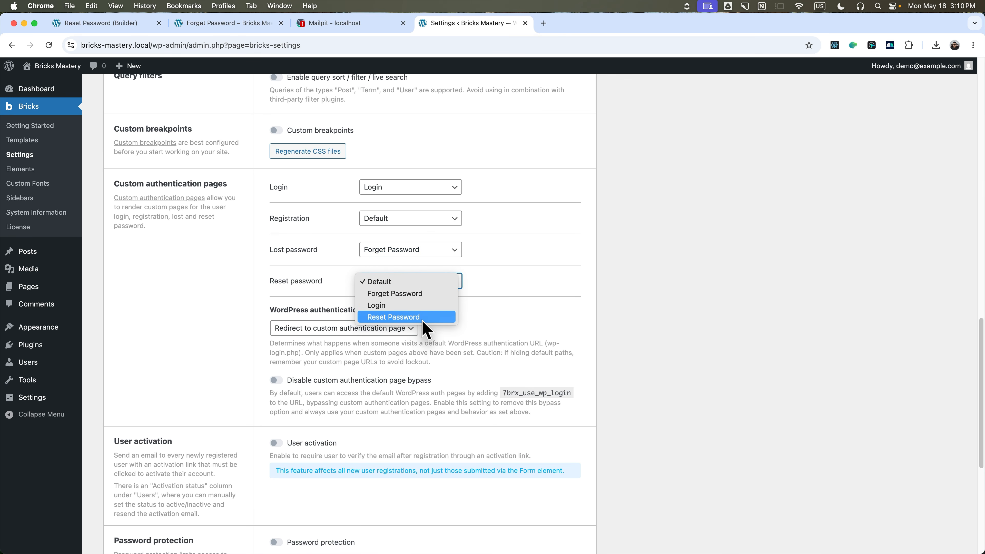
click(443, 319)
Read the notes about default authentication URLs and avoiding lockout.
scroll(492, 316, down, 1)
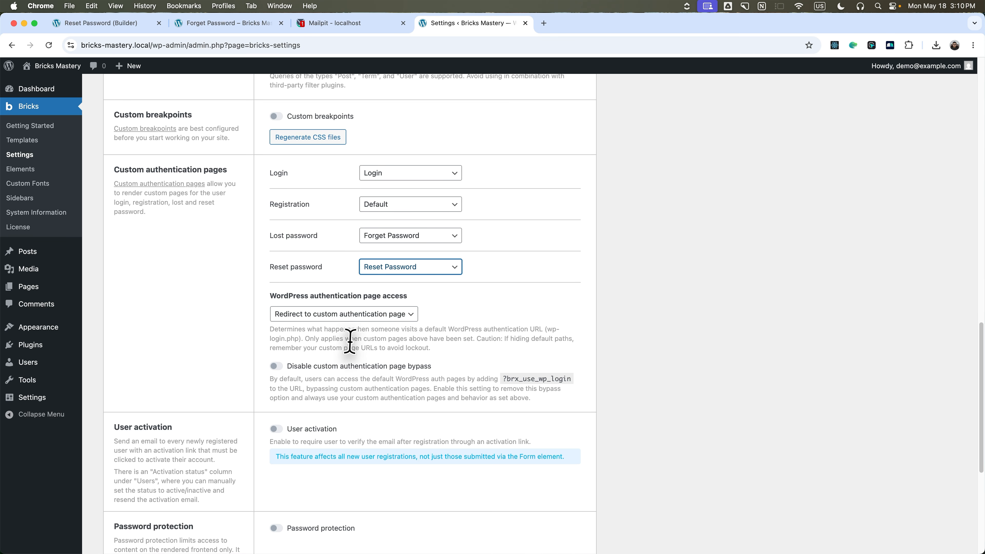
drag(427, 329, 534, 330)
click(538, 333)
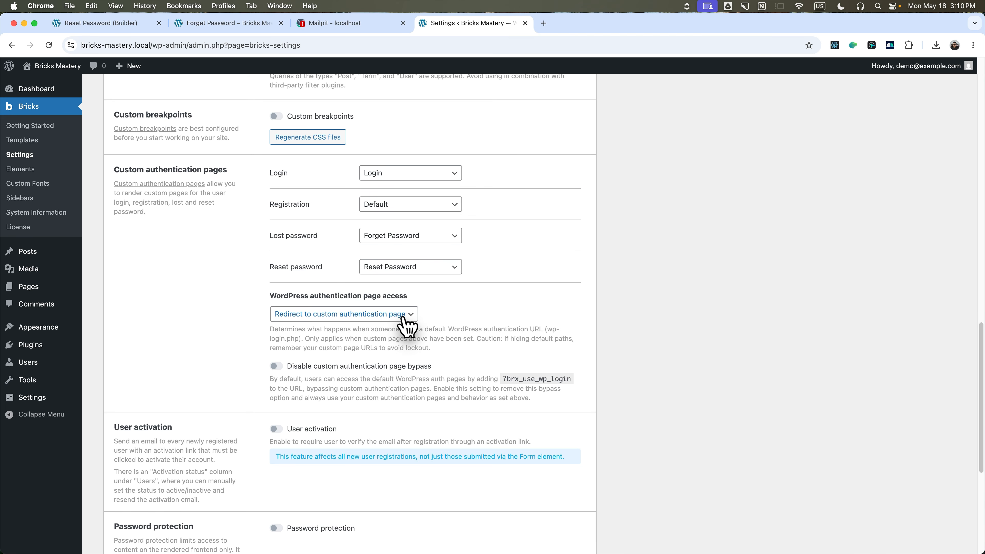
drag(305, 338, 541, 349)
click(453, 353)
Try the default login page access options, setting default login URLs to show an Error page.
click(541, 349)
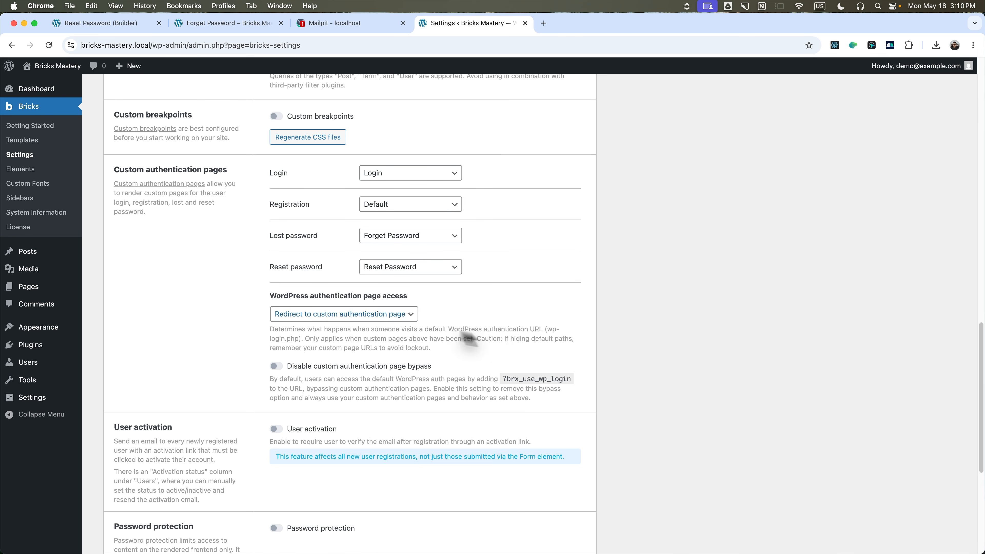
click(371, 314)
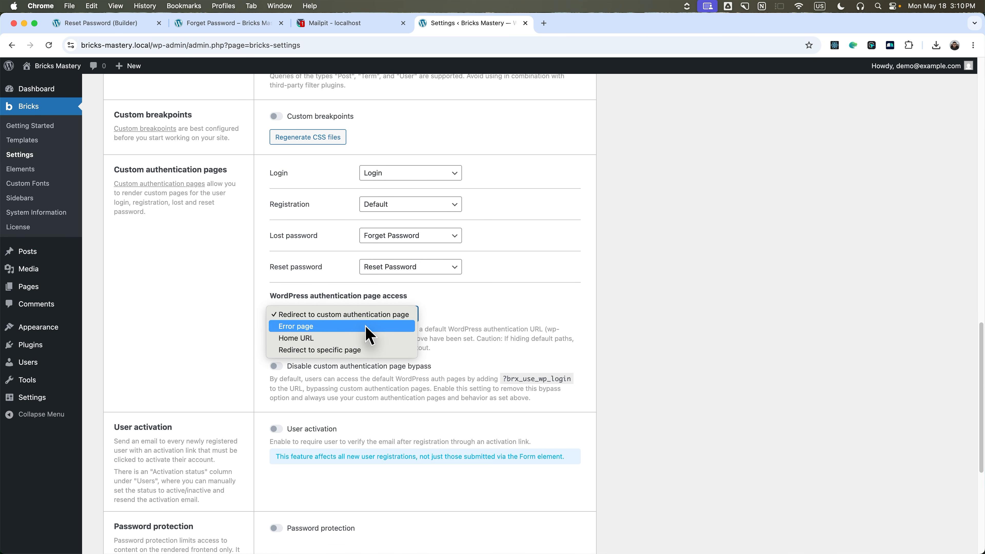
click(521, 336)
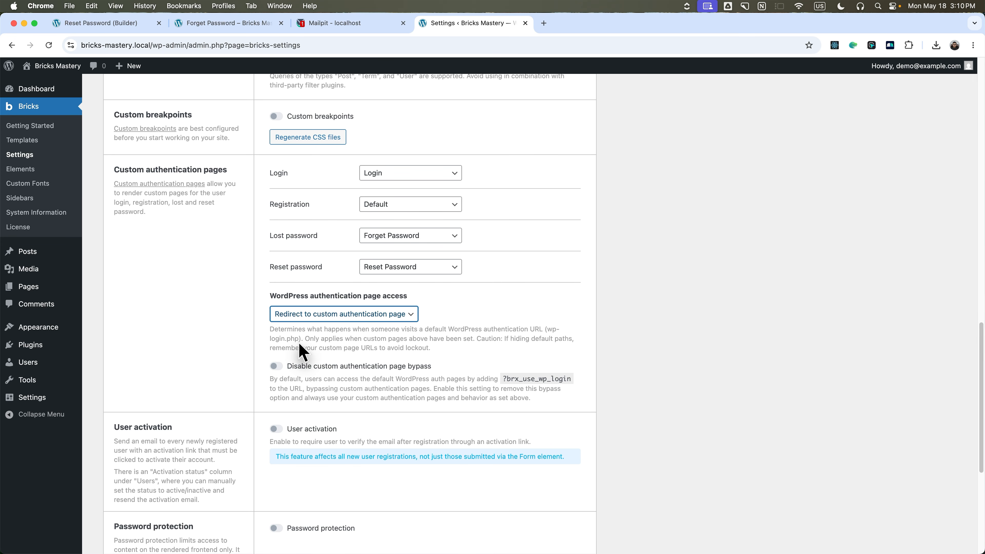
click(329, 317)
click(409, 317)
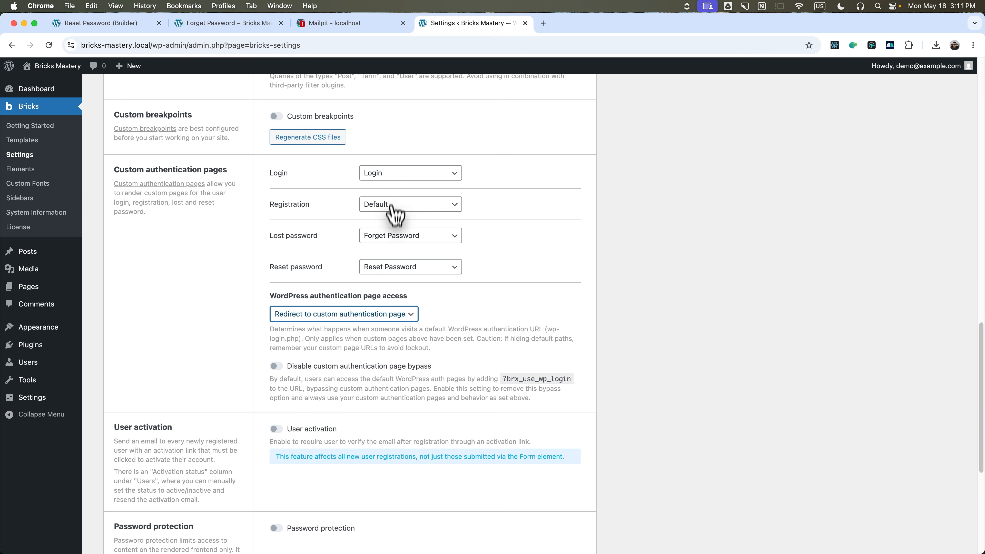
click(390, 317)
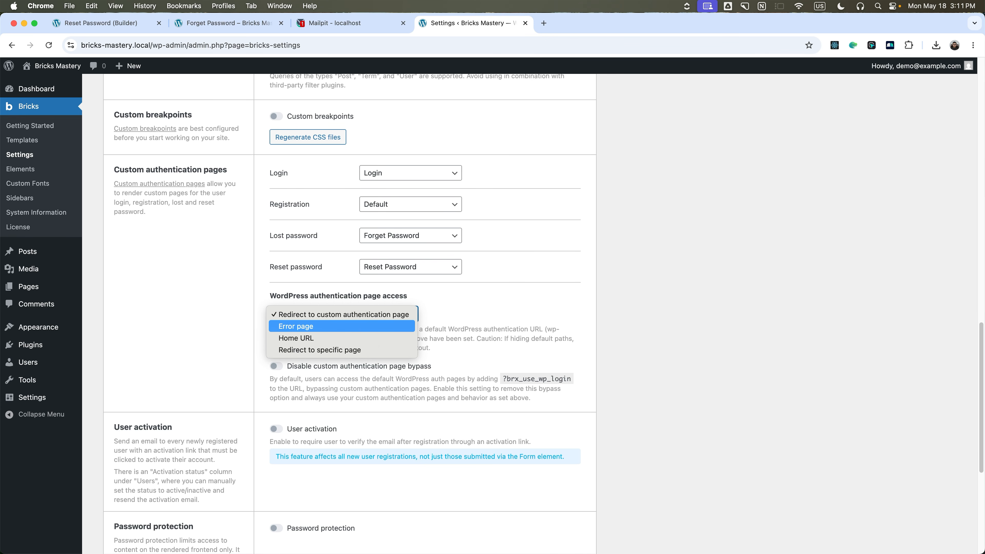
click(561, 325)
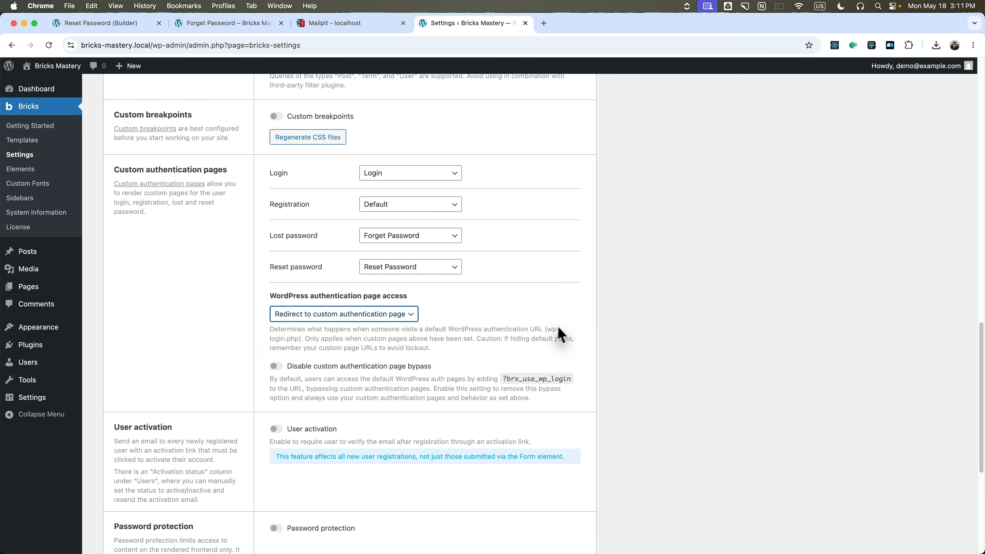
click(355, 316)
click(332, 327)
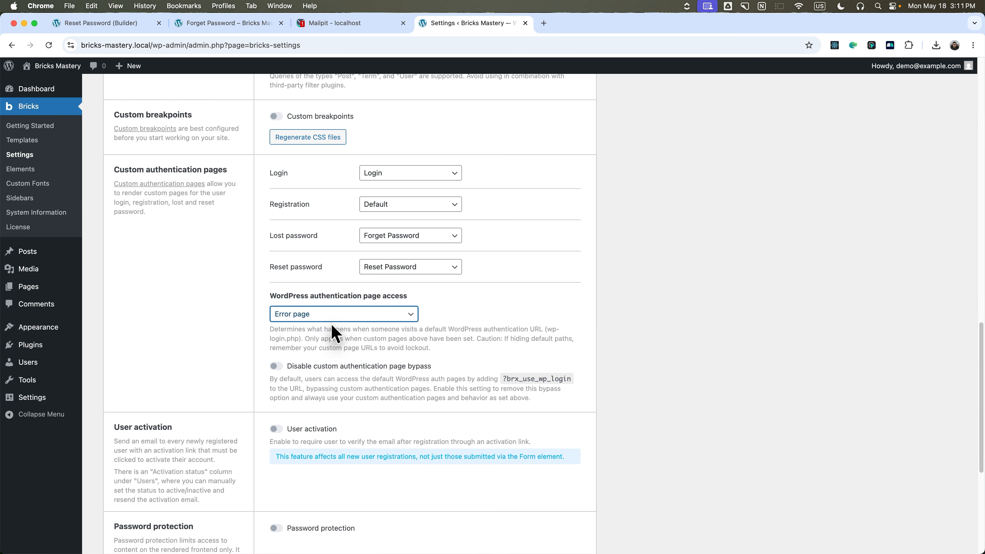
click(336, 317)
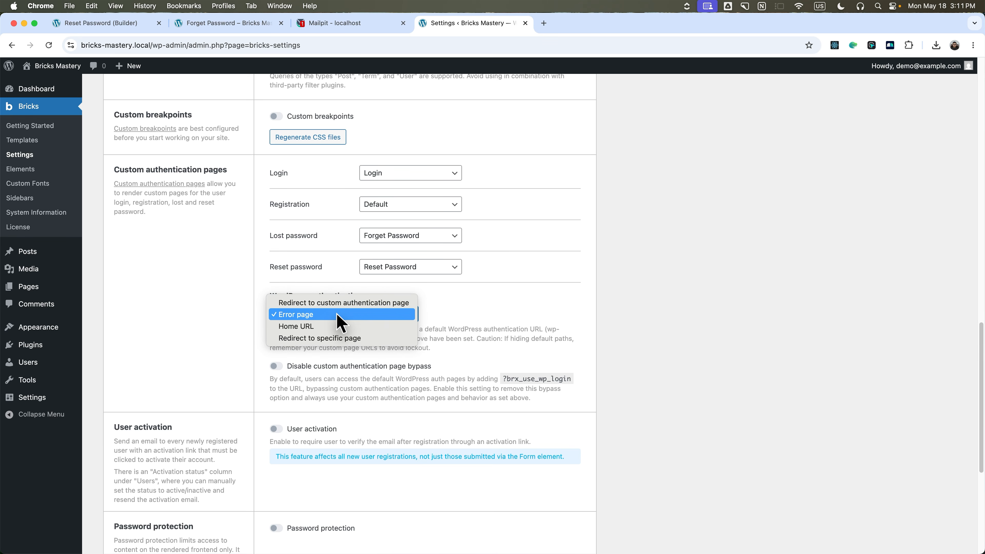
click(477, 334)
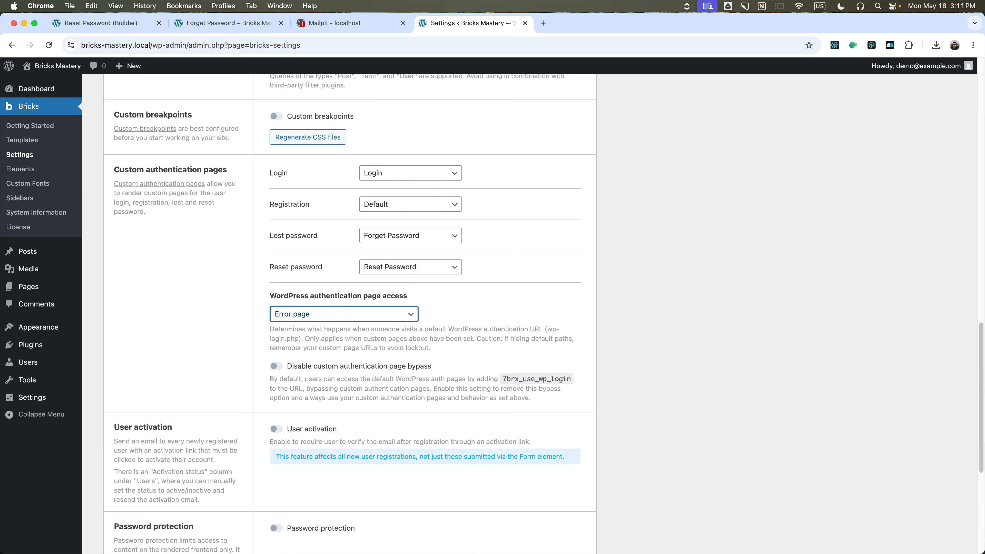
Try redirecting to a specific page, then restore Redirect to custom authentication page.
click(333, 315)
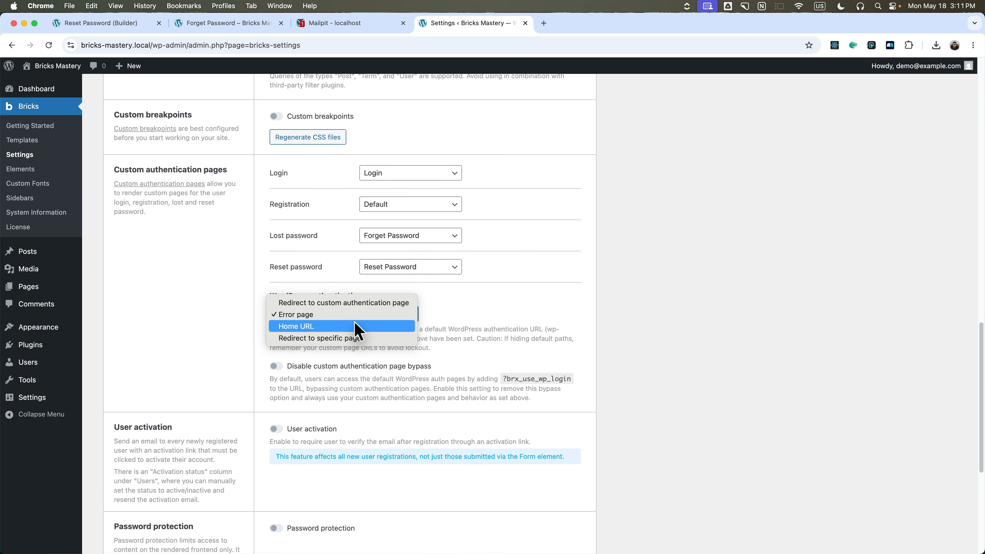
click(346, 341)
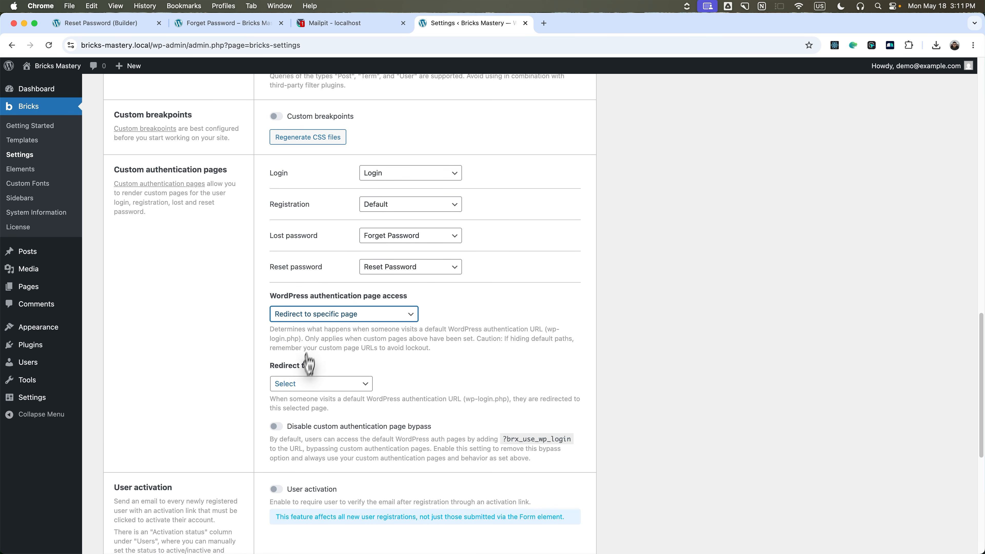
click(310, 383)
click(341, 314)
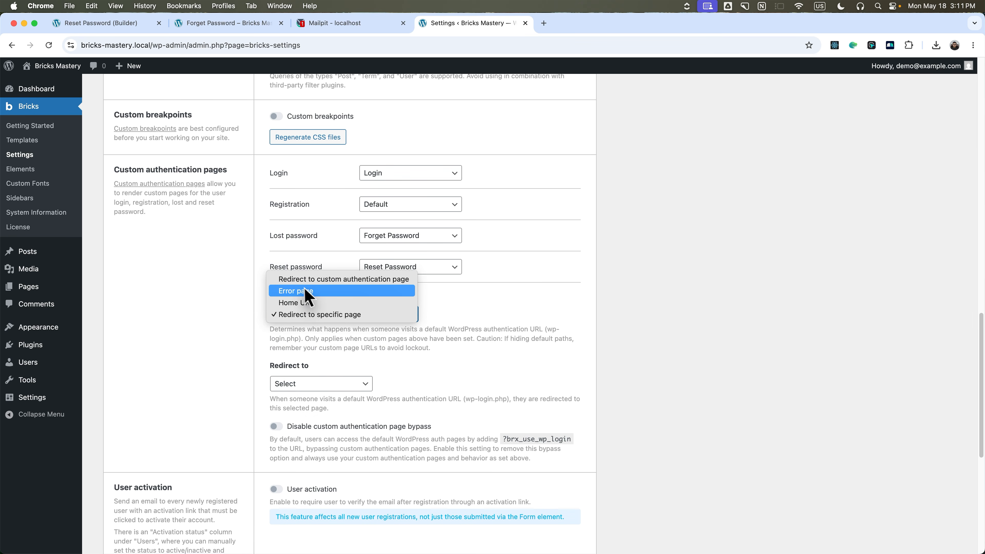
click(315, 280)
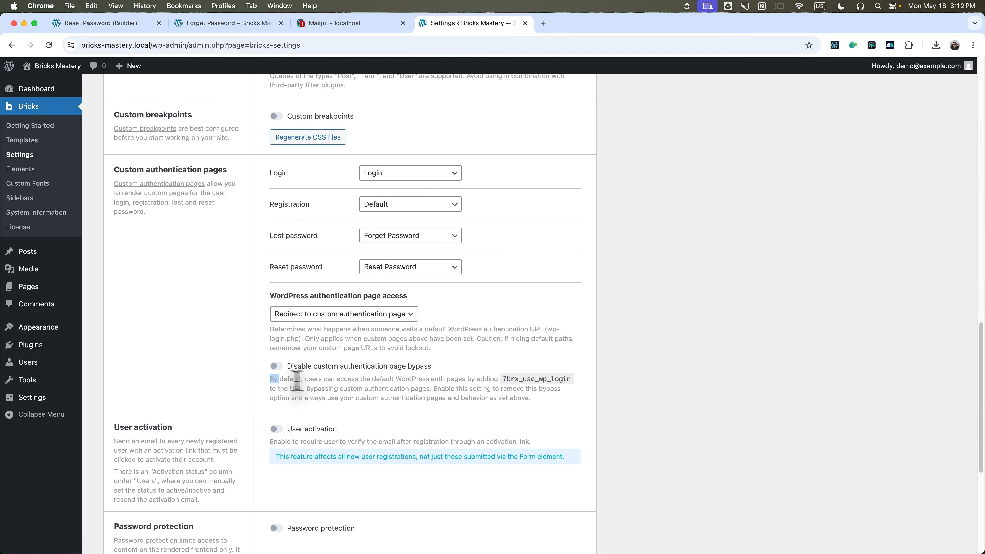
Highlight the login-bypass explanation and copy the ?brx_use_wp_login parameter.
drag(303, 379, 572, 378)
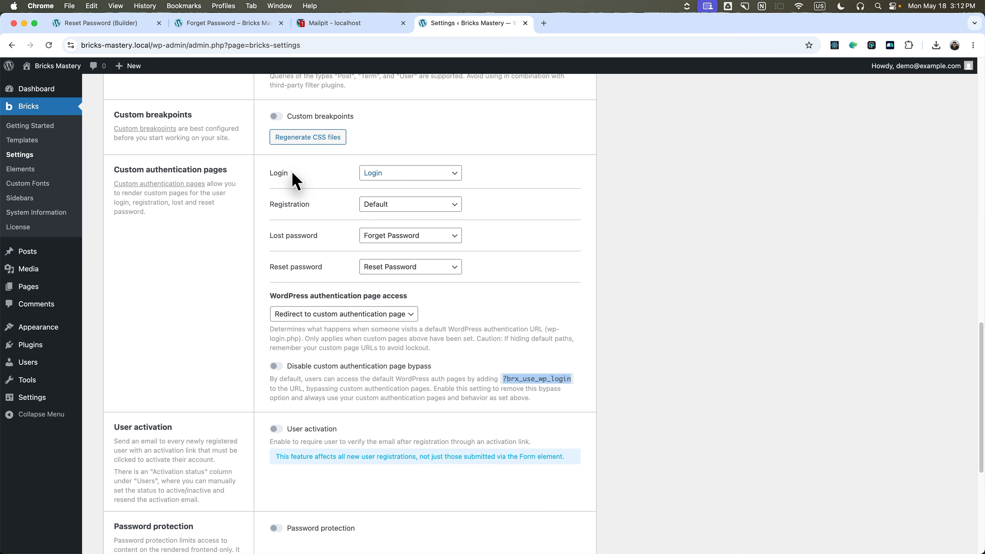
drag(502, 378, 576, 384)
right_click(559, 373)
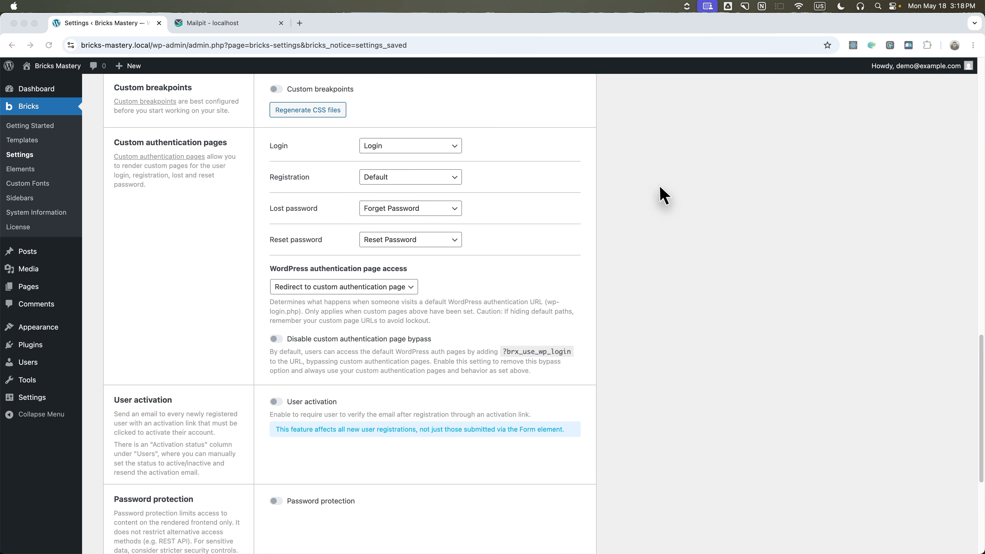
Point the Login page's 'Lost Your Password?' link to the internal Forget Password page, save, and preview.
click(33, 142)
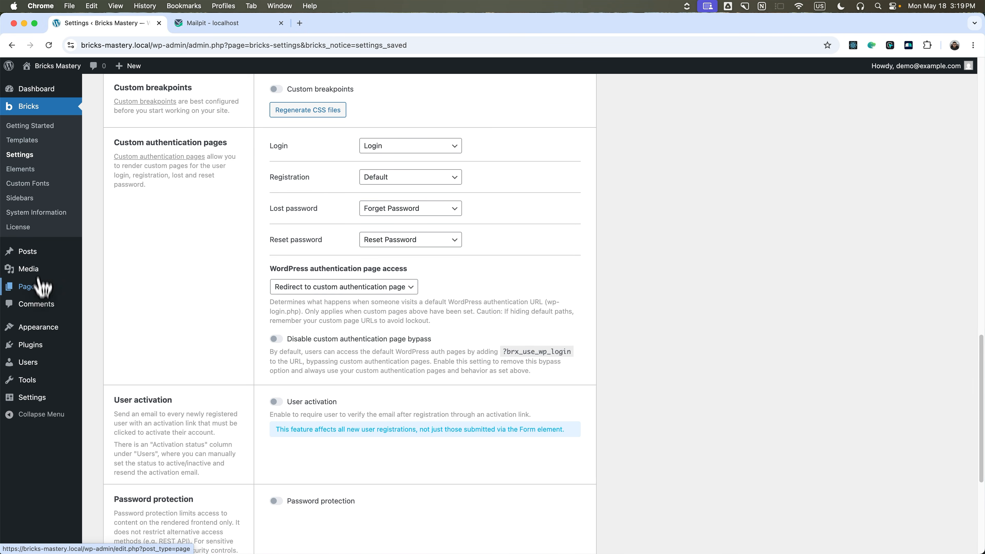
click(37, 287)
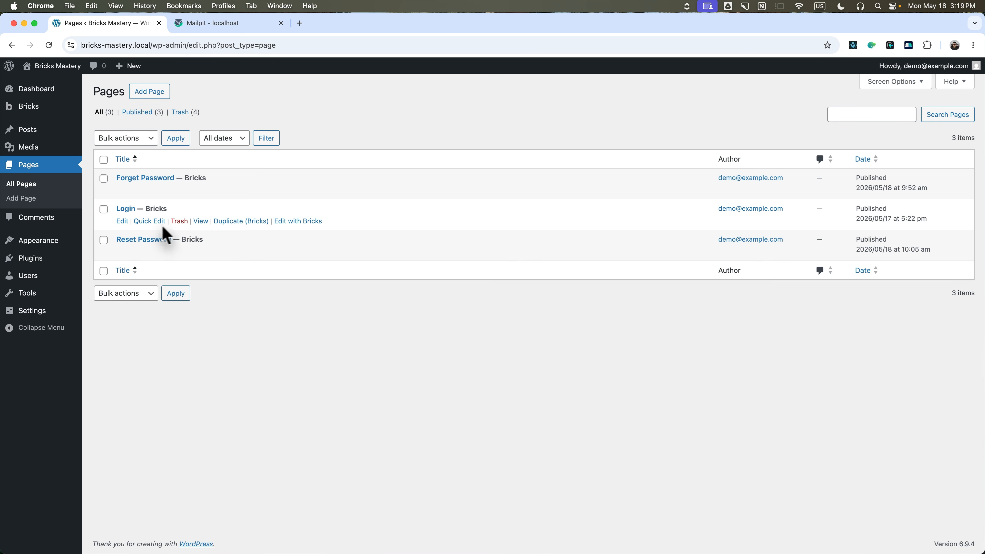
click(297, 221)
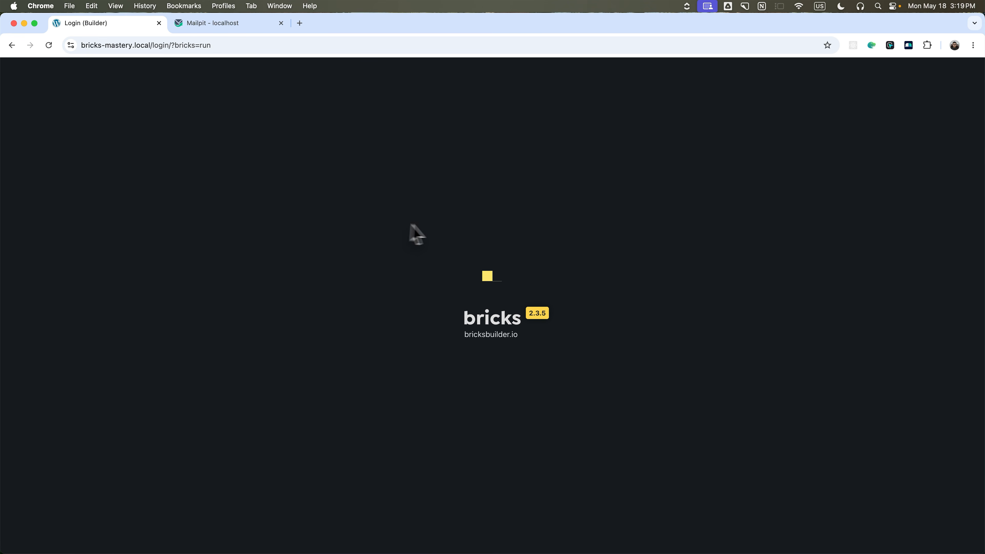
click(79, 230)
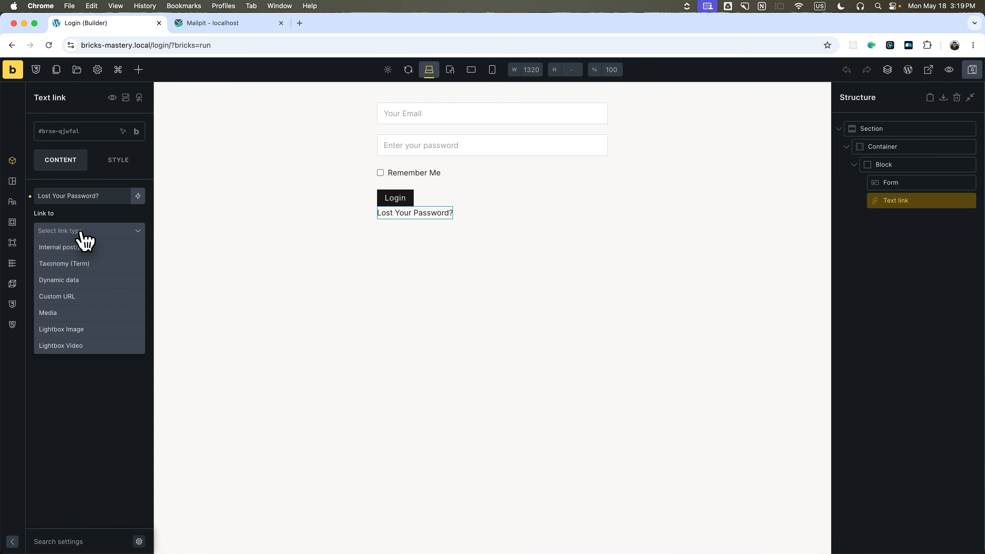
click(80, 245)
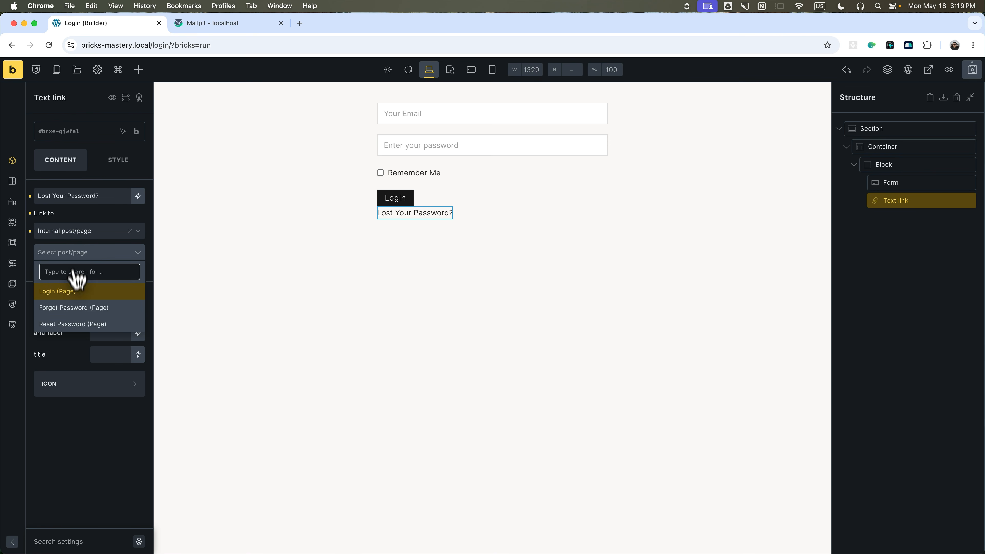
click(92, 309)
key(ctrl+s)
click(933, 77)
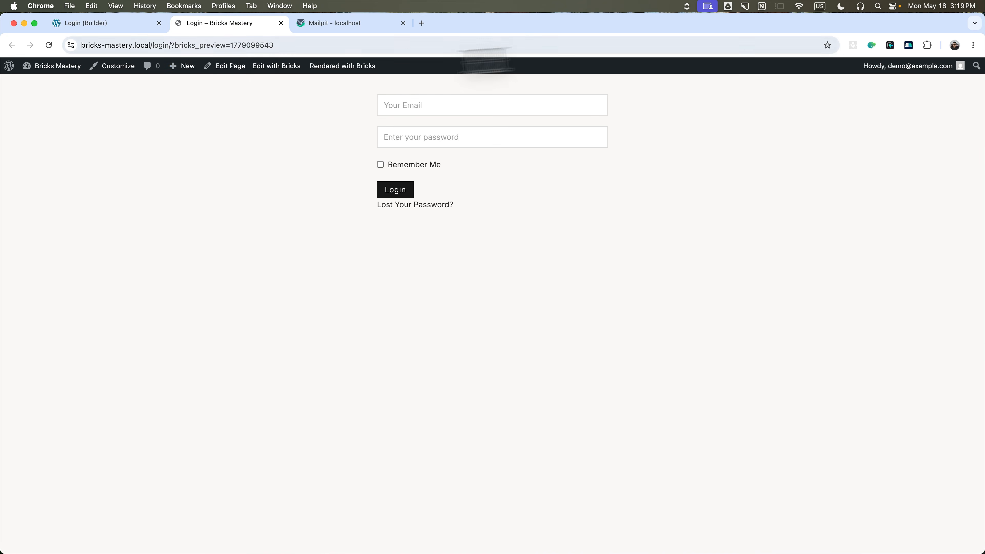
Log out, sign back in through the custom login page, and check the Login Notification e-mail in Mailpit.
mouse_move(896, 67)
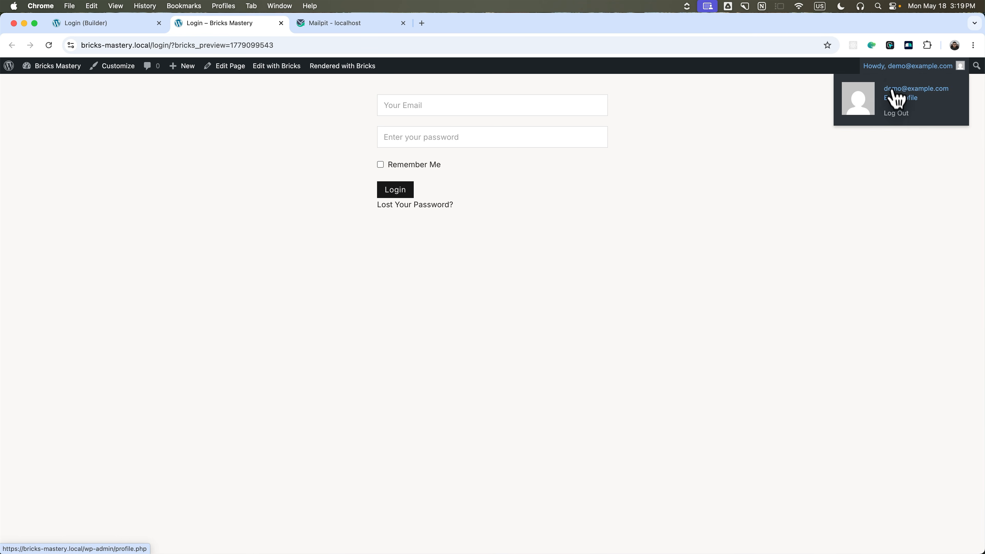
click(896, 112)
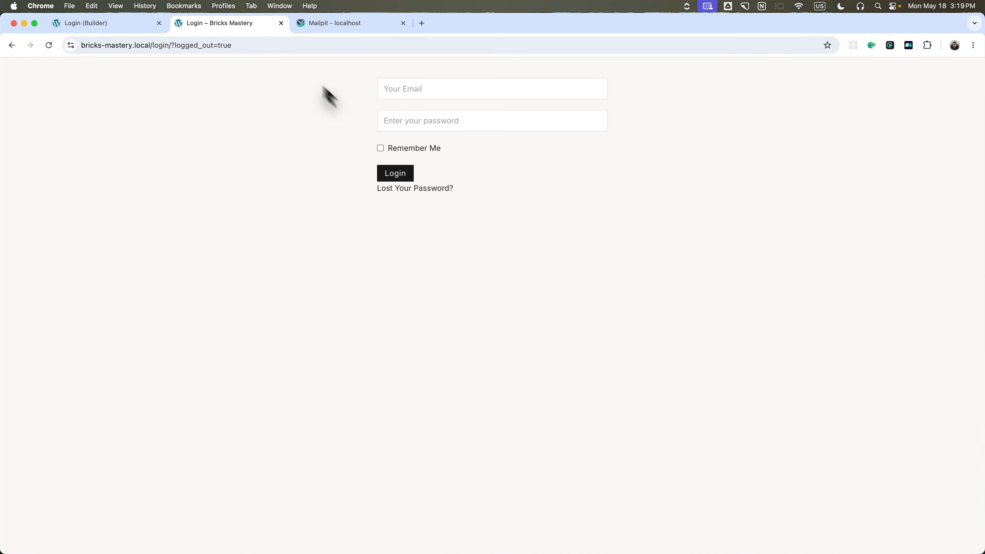
click(159, 23)
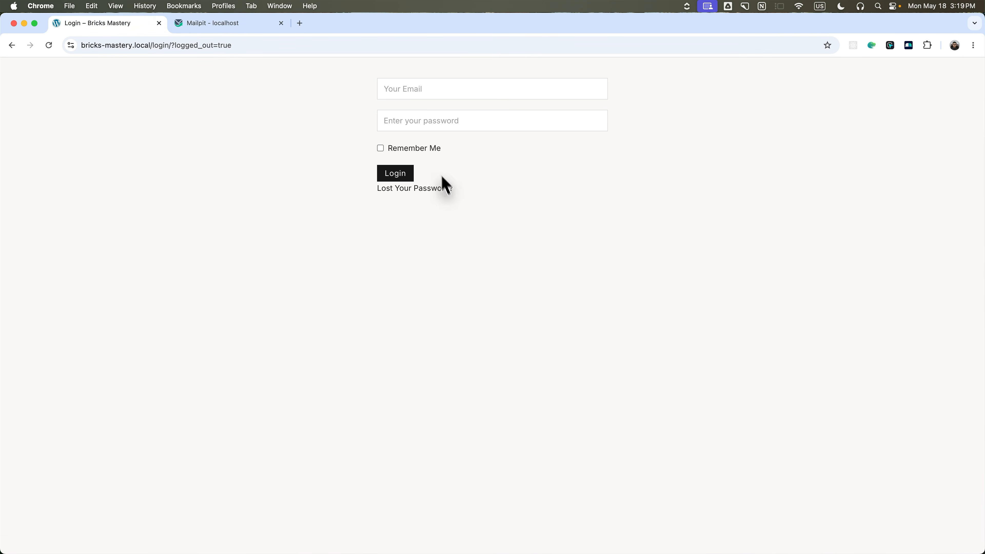
click(407, 88)
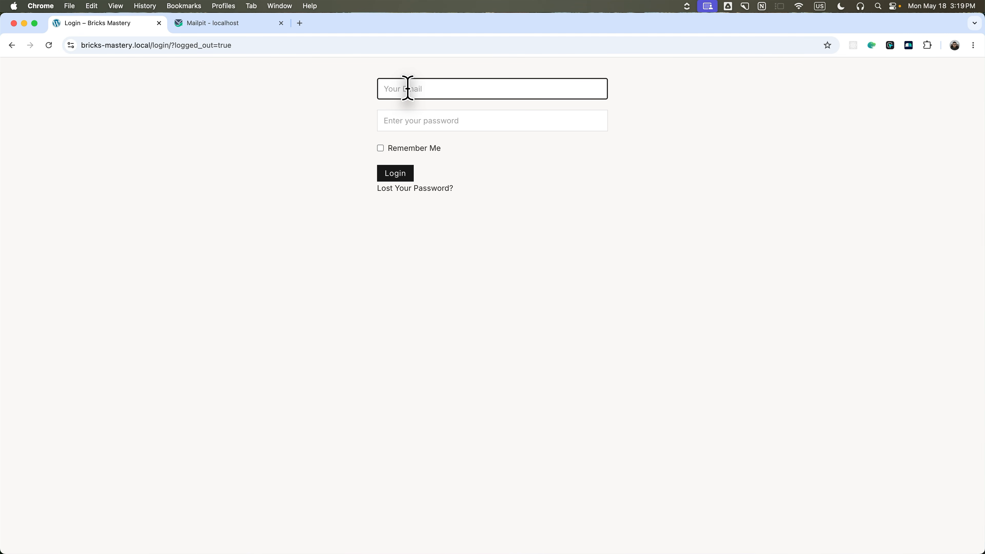
click(405, 116)
click(404, 173)
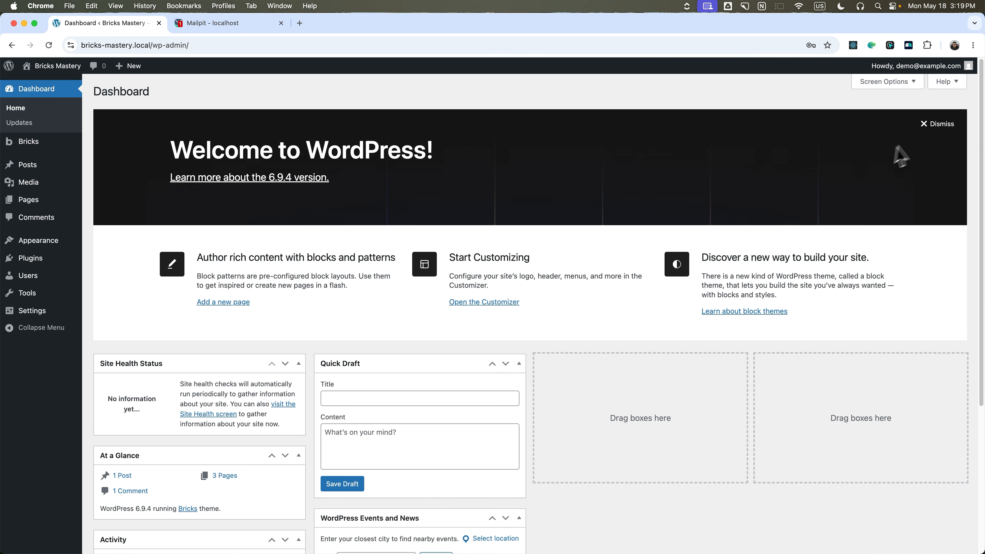
click(205, 24)
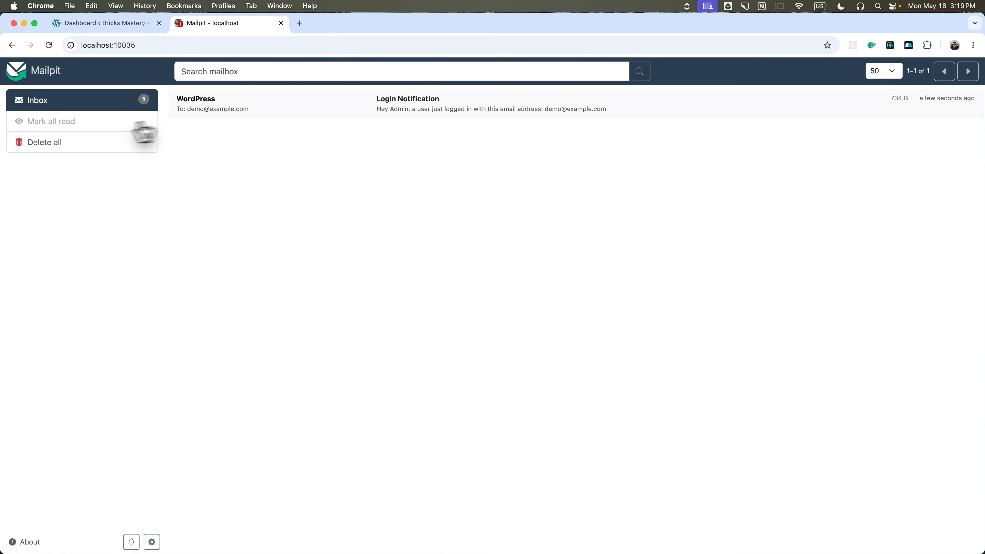
click(225, 111)
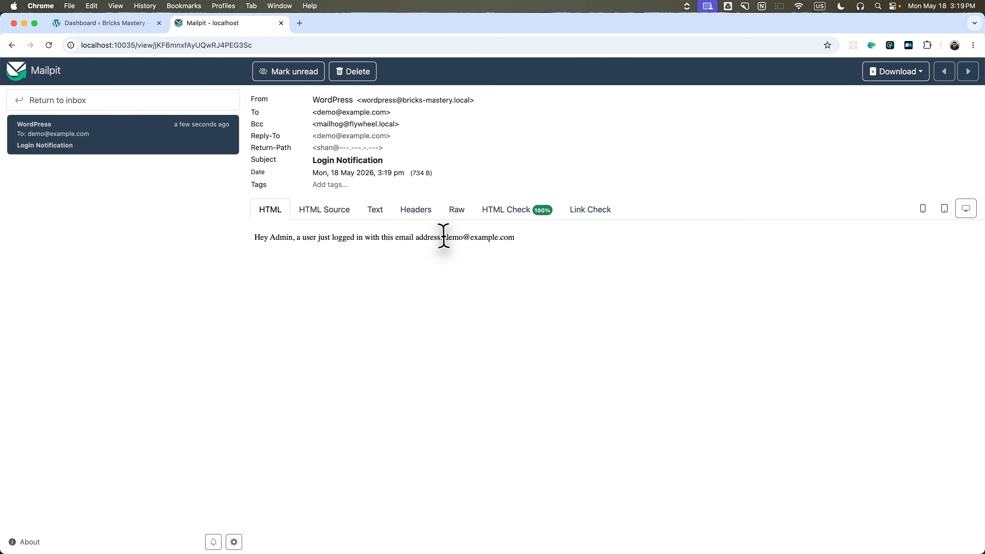
click(127, 25)
Log out, request a reset via 'Lost Your Password?', and open the new Password Reset e-mail.
mouse_move(921, 67)
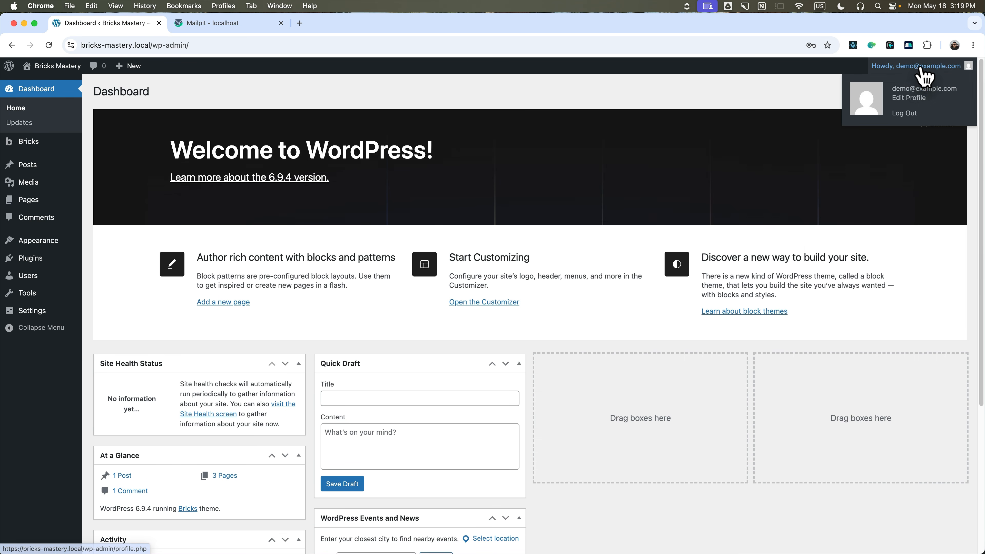
click(909, 113)
click(421, 188)
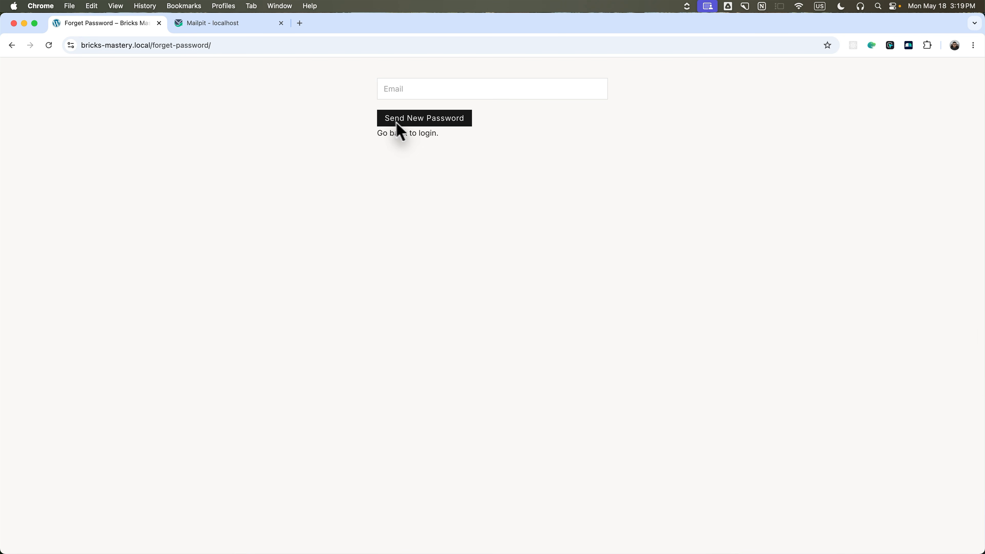
click(405, 90)
click(480, 119)
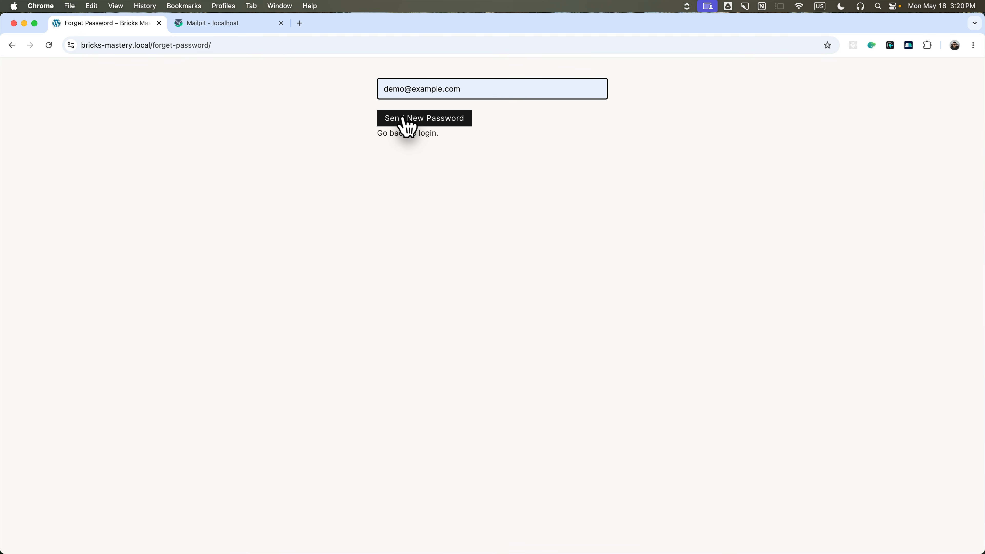
click(403, 120)
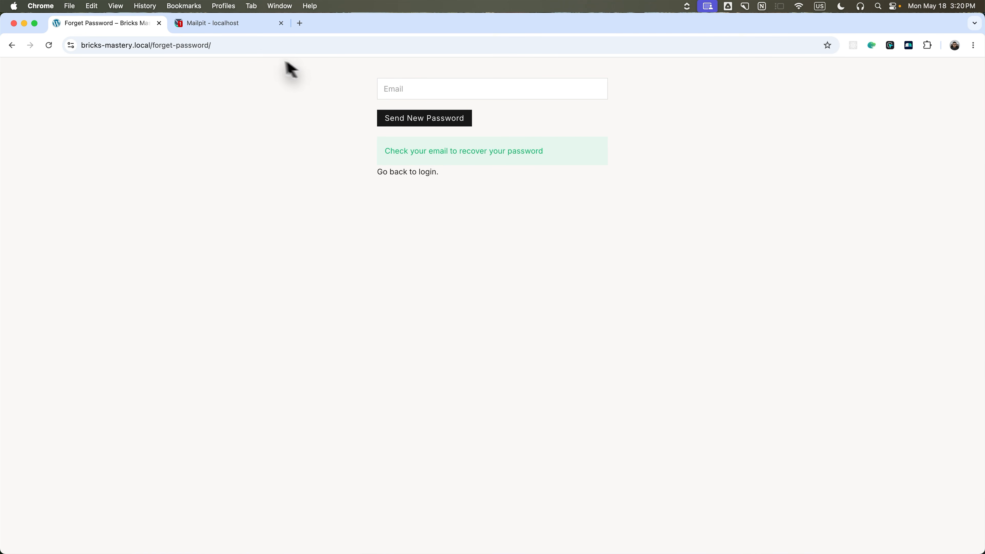
click(217, 23)
click(84, 132)
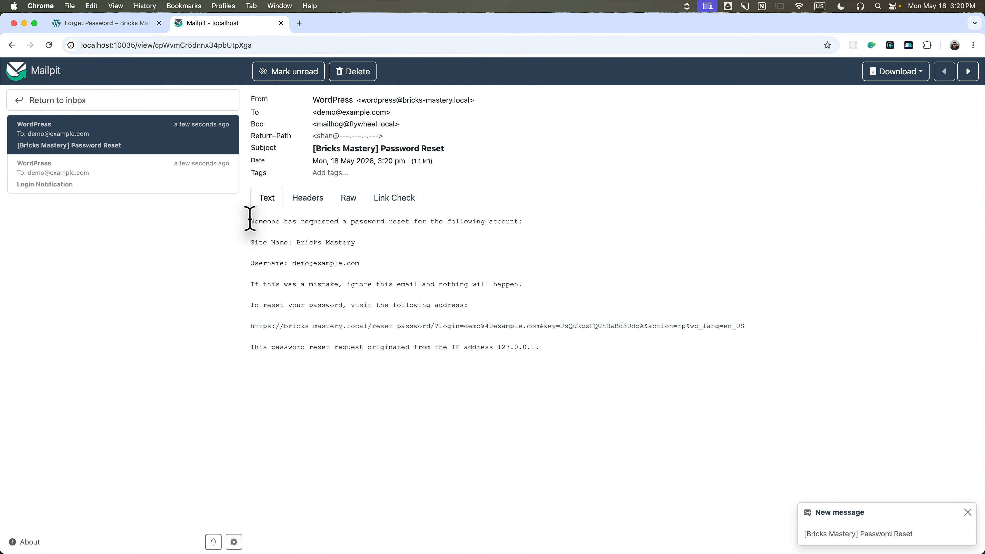
Follow the e-mail's reset link, set a new password, then return to the login page to sign in.
drag(250, 221, 443, 313)
click(443, 313)
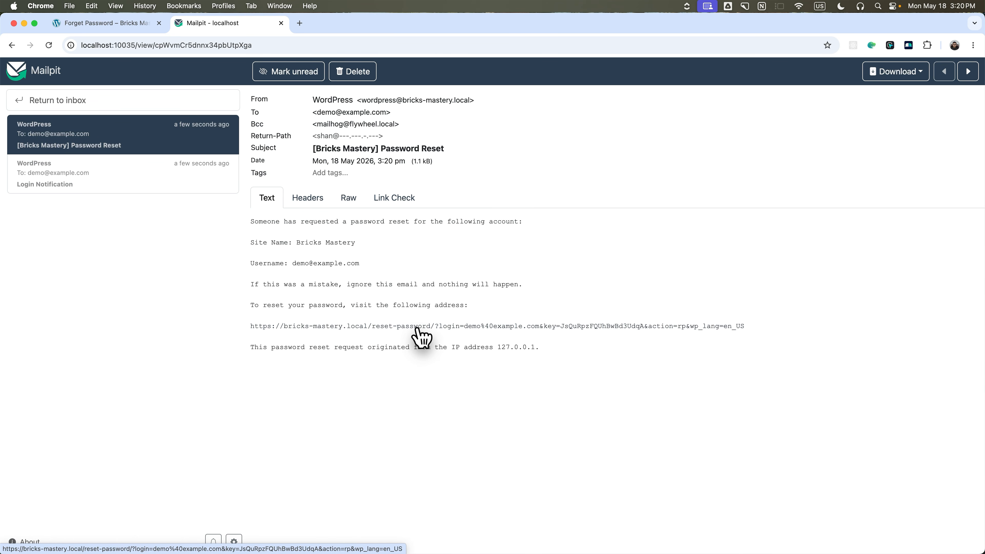
click(408, 326)
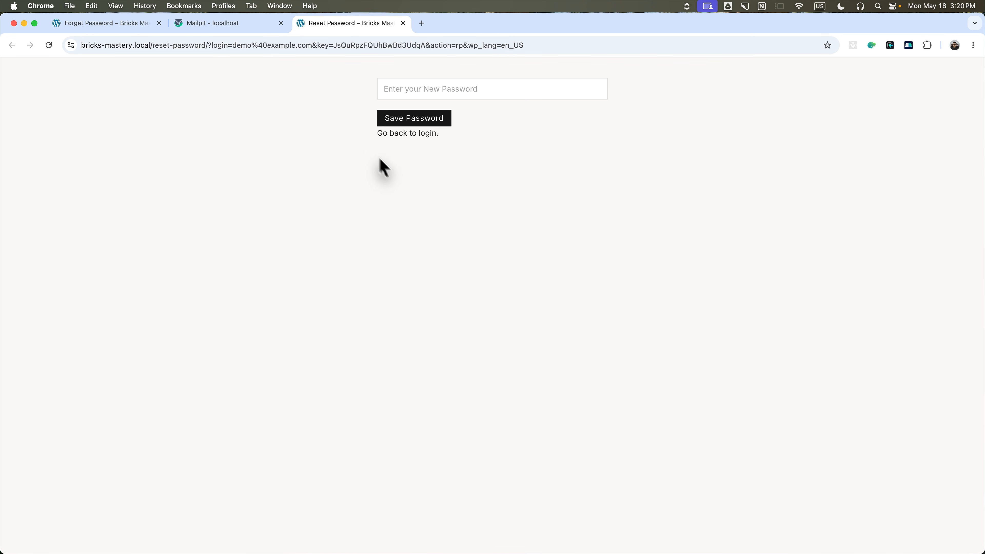
click(454, 87)
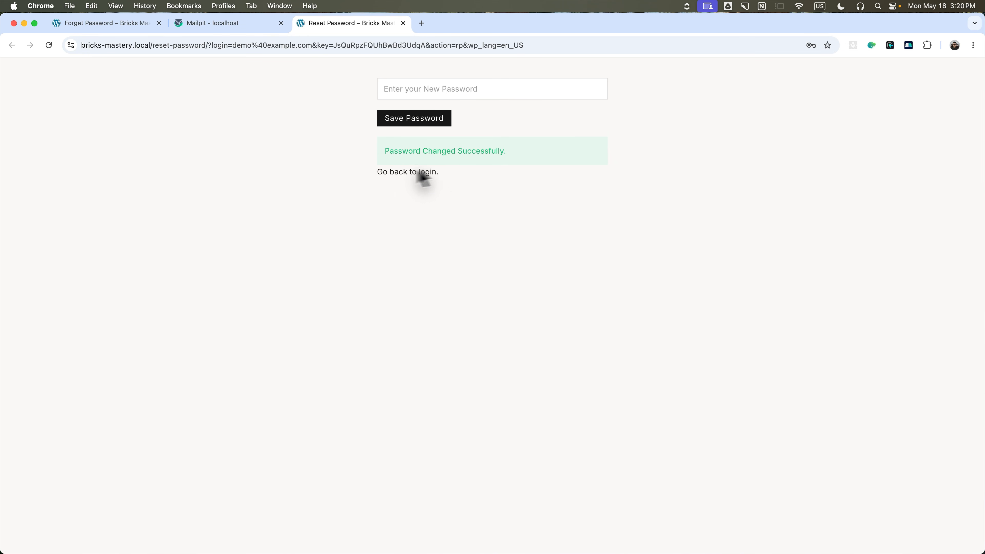
click(390, 173)
click(430, 90)
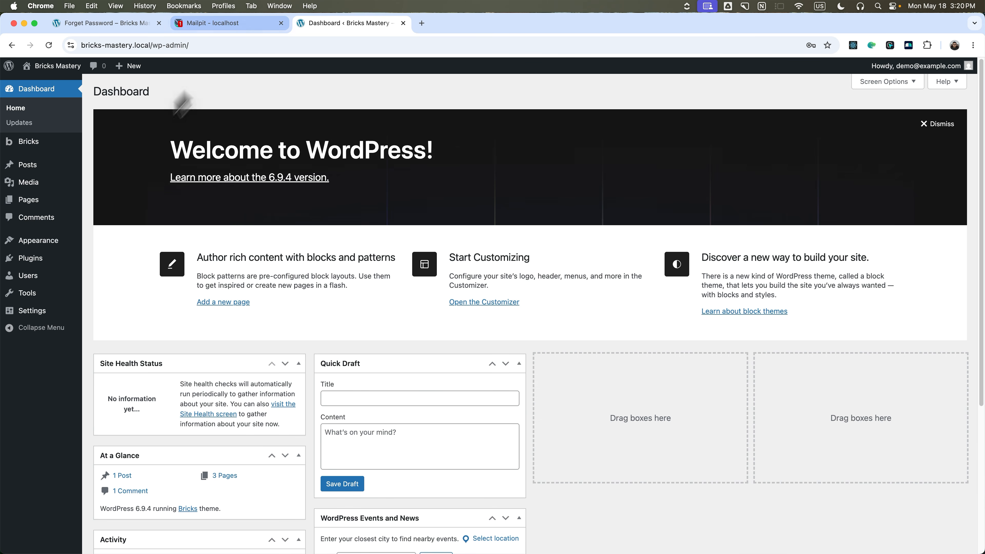
Add a Redirect action to the Reset Password form, enable Redirect to admin area, and save.
click(29, 201)
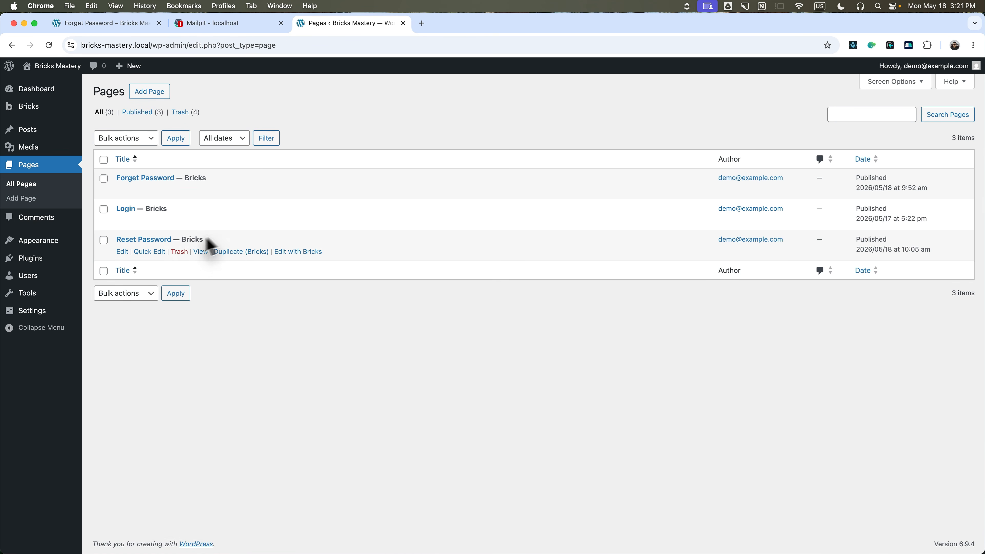
click(290, 252)
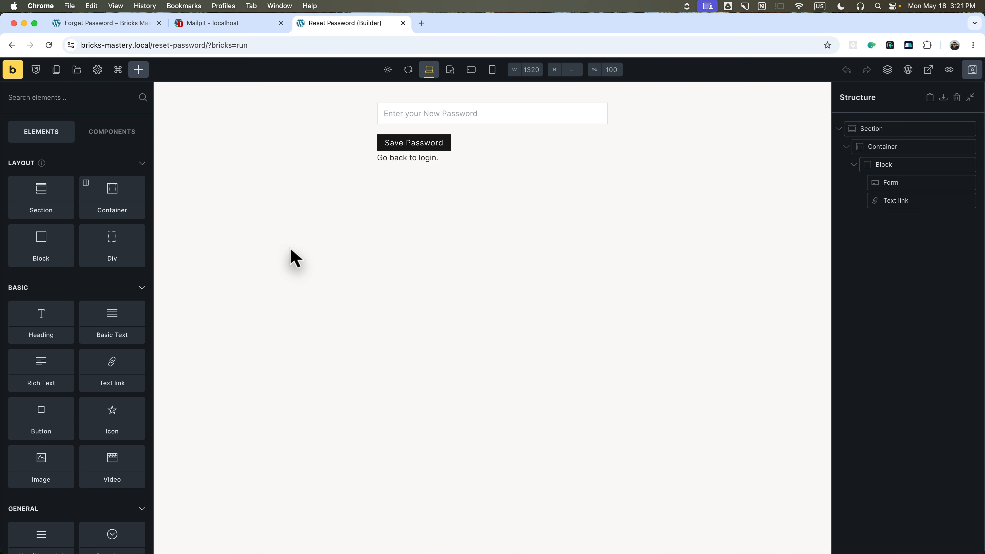
click(899, 188)
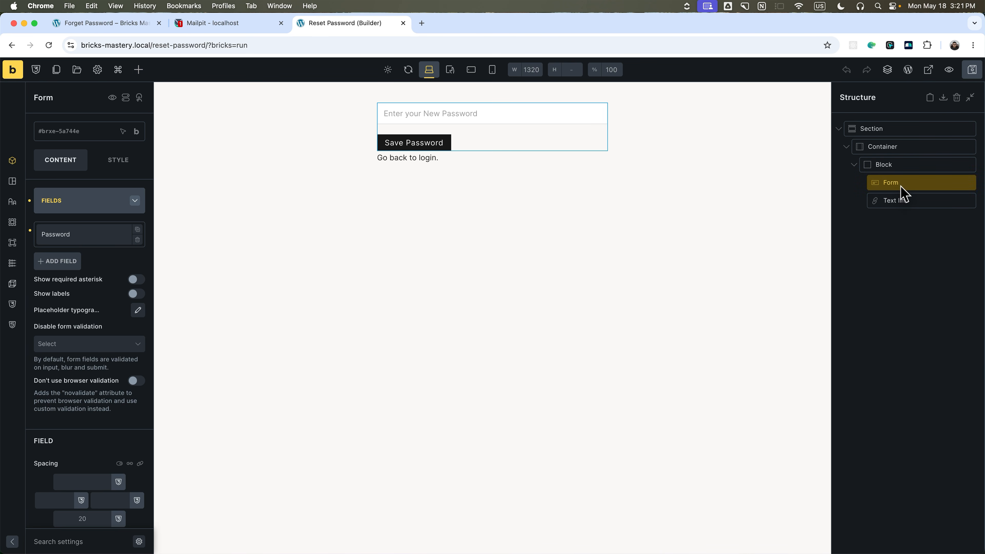
click(74, 200)
click(78, 259)
click(104, 305)
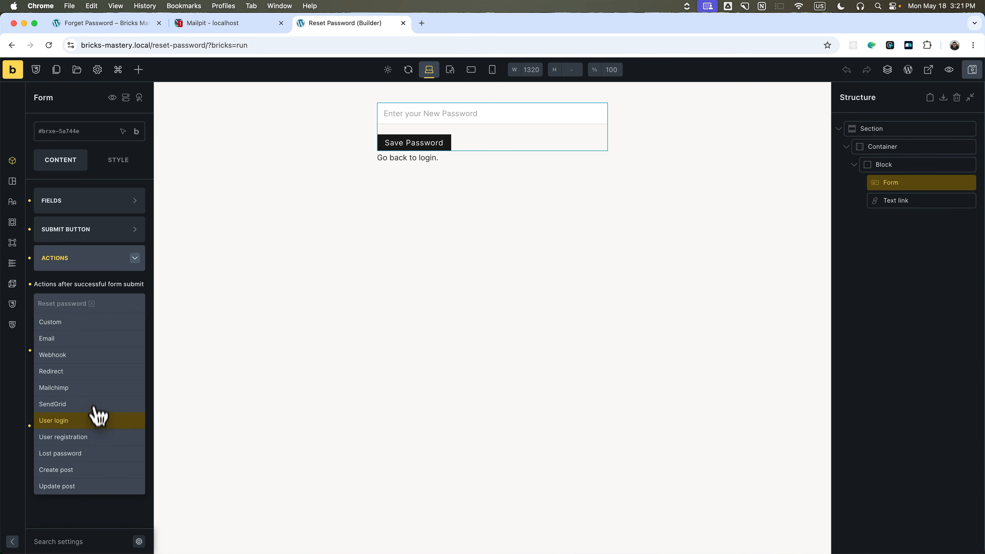
click(86, 371)
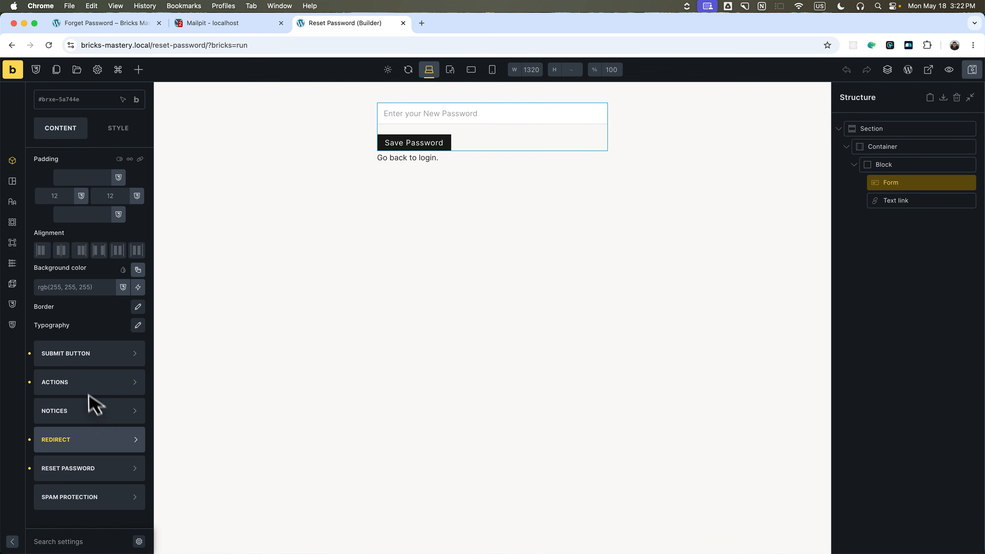
click(89, 442)
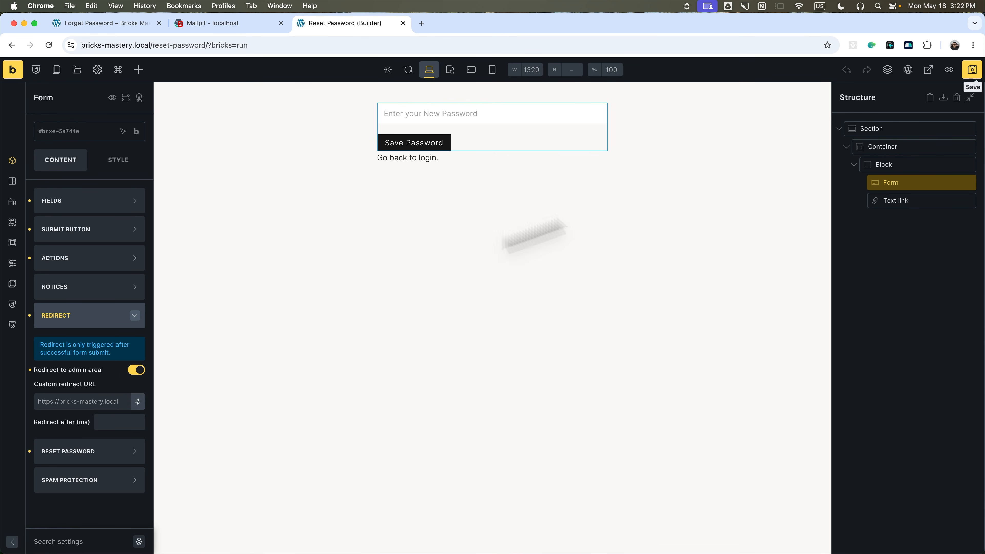
click(976, 73)
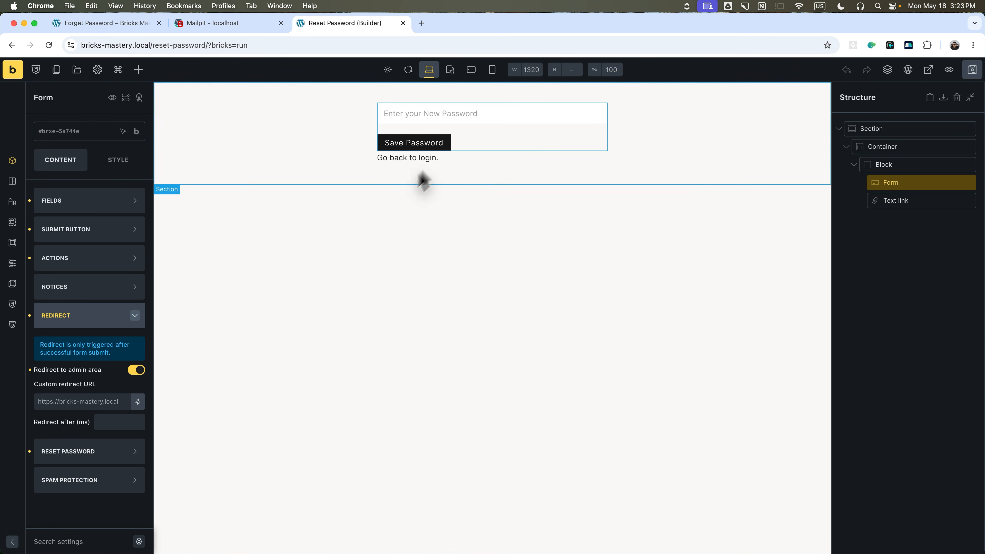
Reload the Forget Password page and log out of the site.
click(103, 22)
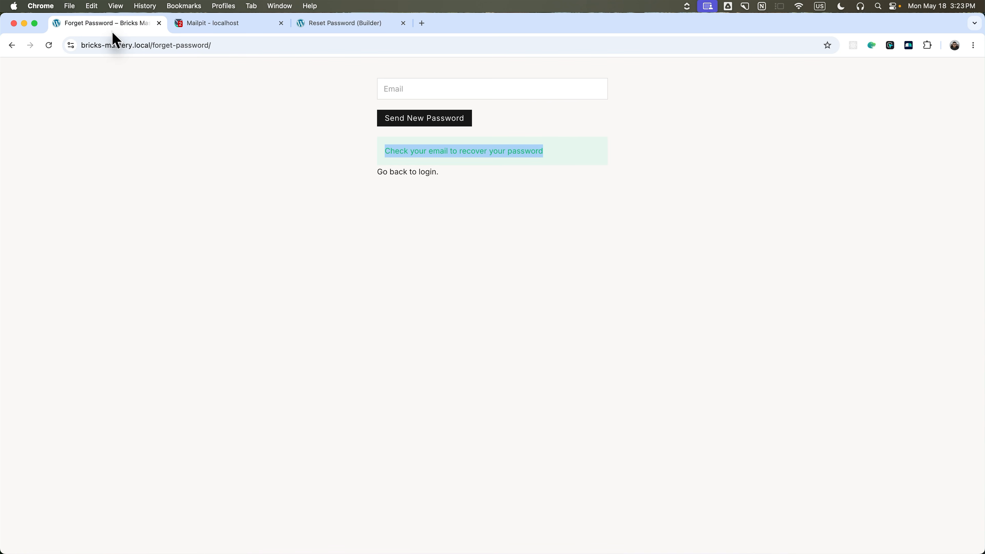
click(48, 44)
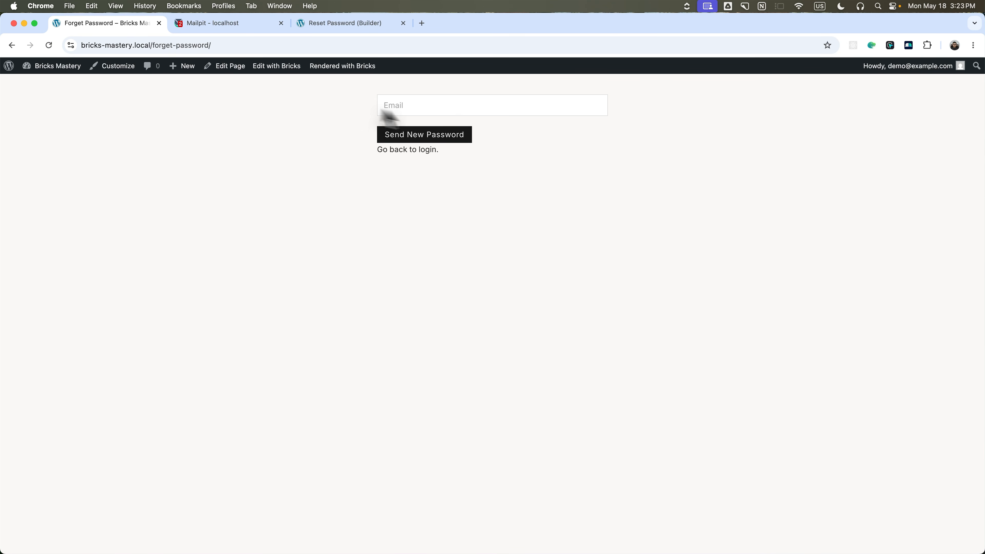
mouse_move(942, 66)
click(906, 112)
Request a password reset for the account's e-mail from the Lost Your Password? page.
click(417, 92)
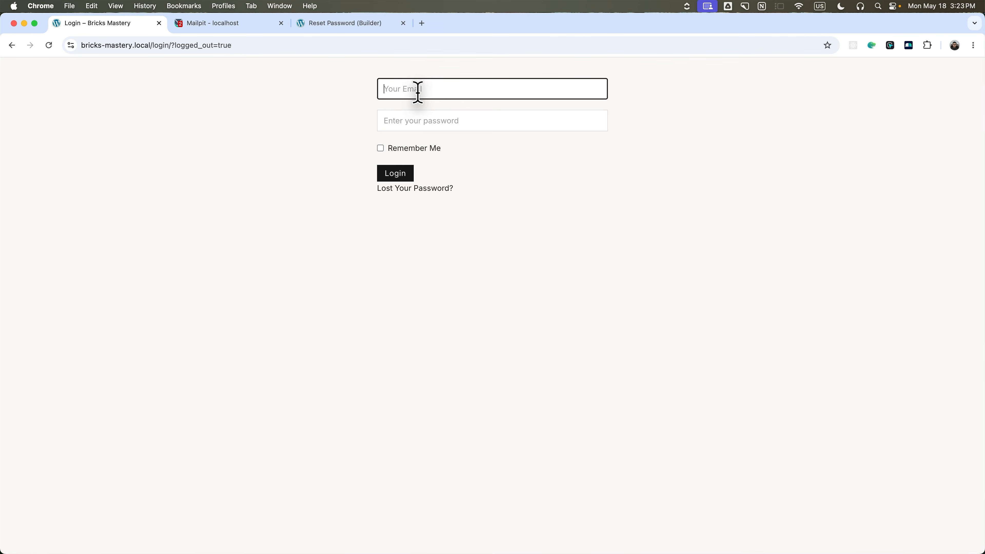
click(438, 188)
click(406, 89)
text(demo@example.com)
click(444, 117)
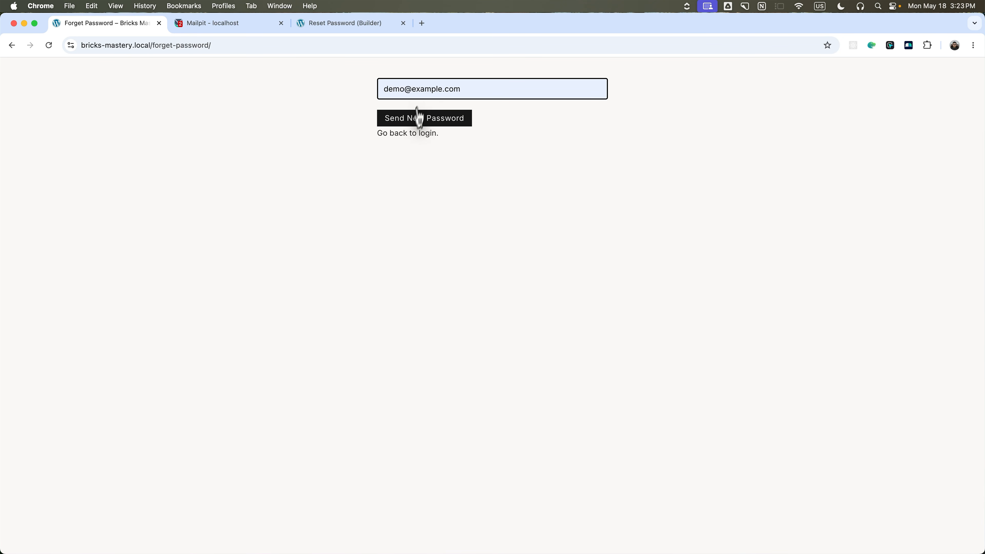
click(414, 134)
click(421, 188)
click(417, 89)
click(424, 116)
click(424, 121)
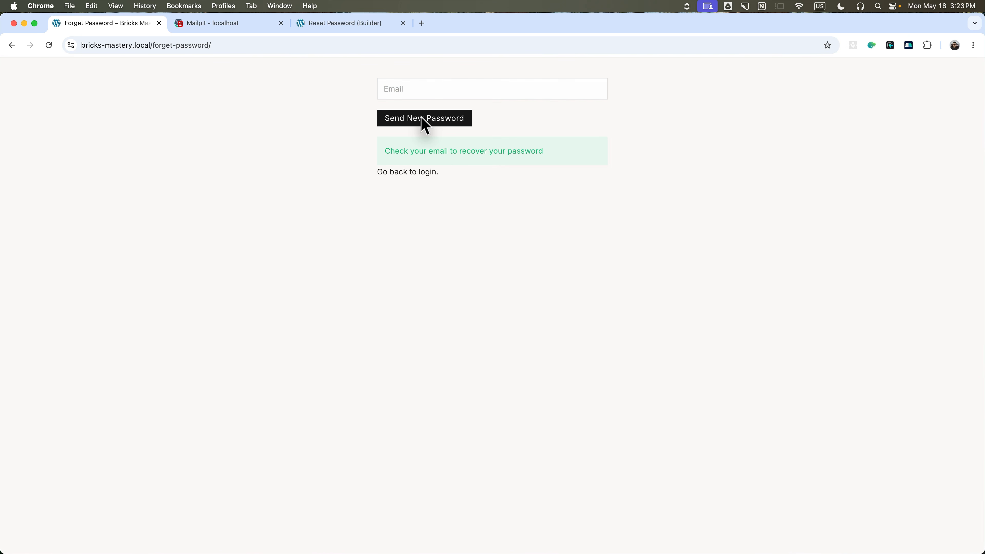
Follow the newest Password Reset email's link in Mailpit, save a new password, and sign in.
click(231, 22)
click(99, 131)
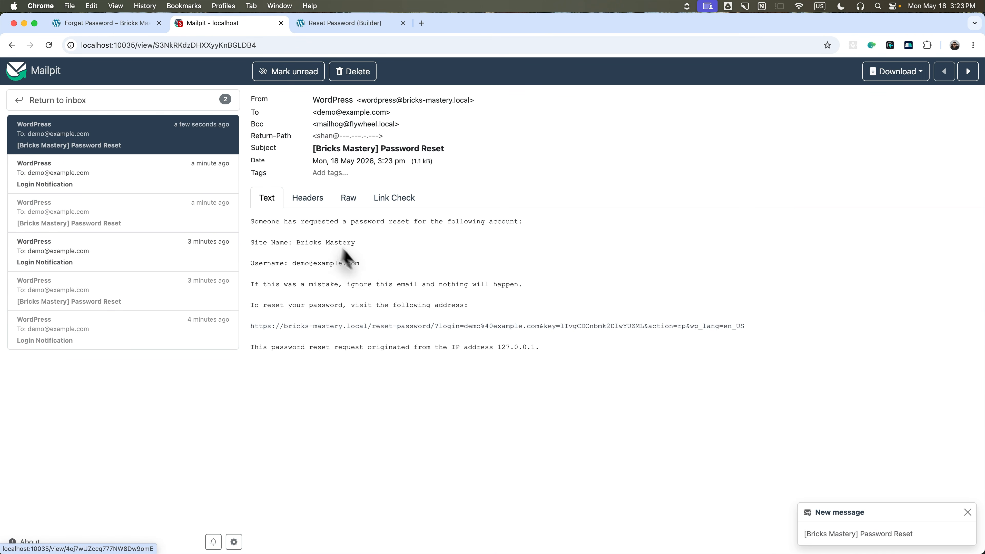
click(355, 328)
click(397, 89)
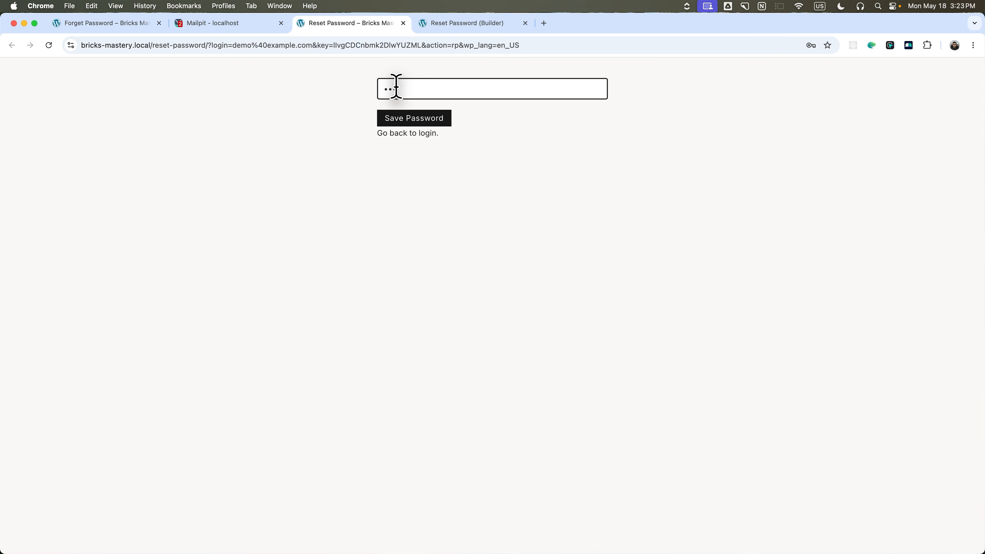
click(411, 118)
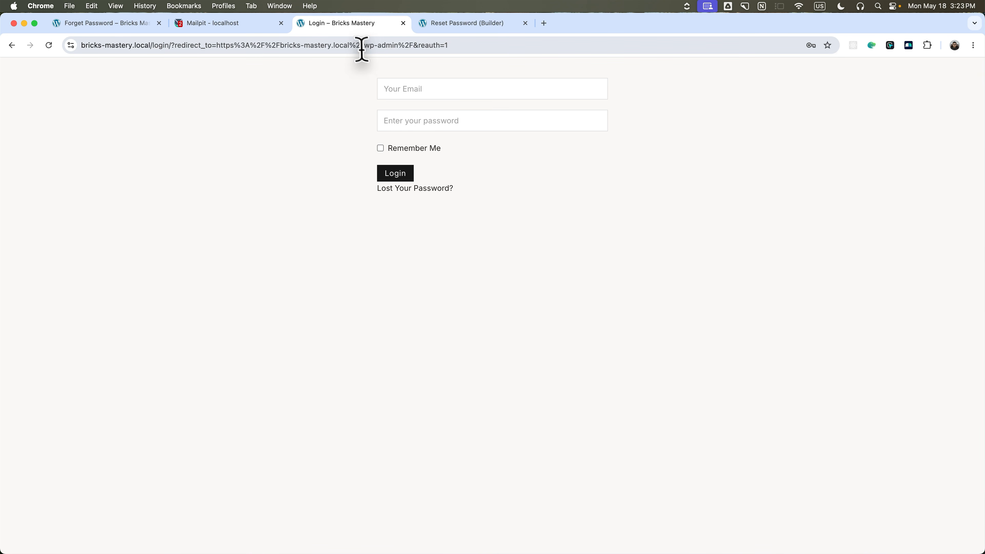
click(401, 84)
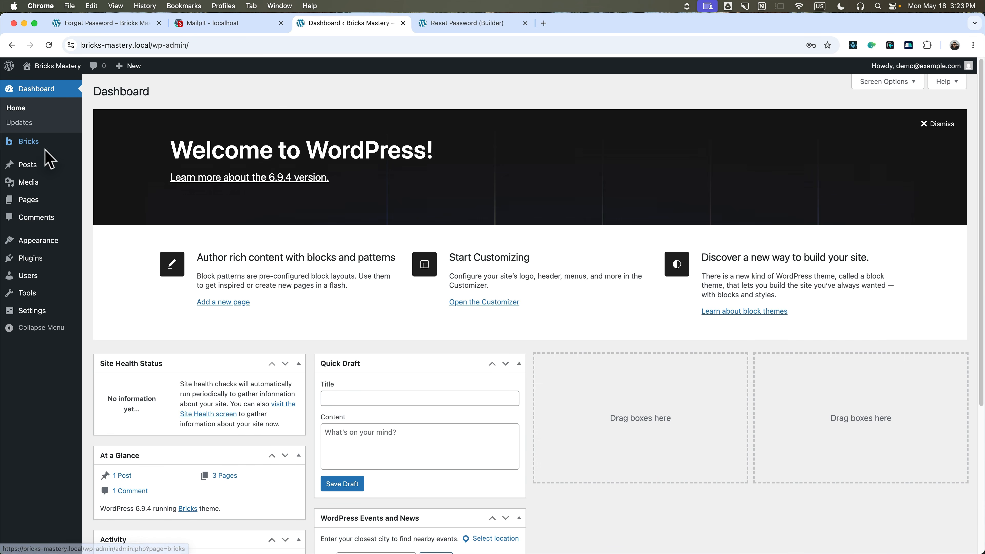
Duplicate the Login page with Duplicate (Bricks) and edit the Login (Copy) draft in Bricks.
mouse_move(42, 154)
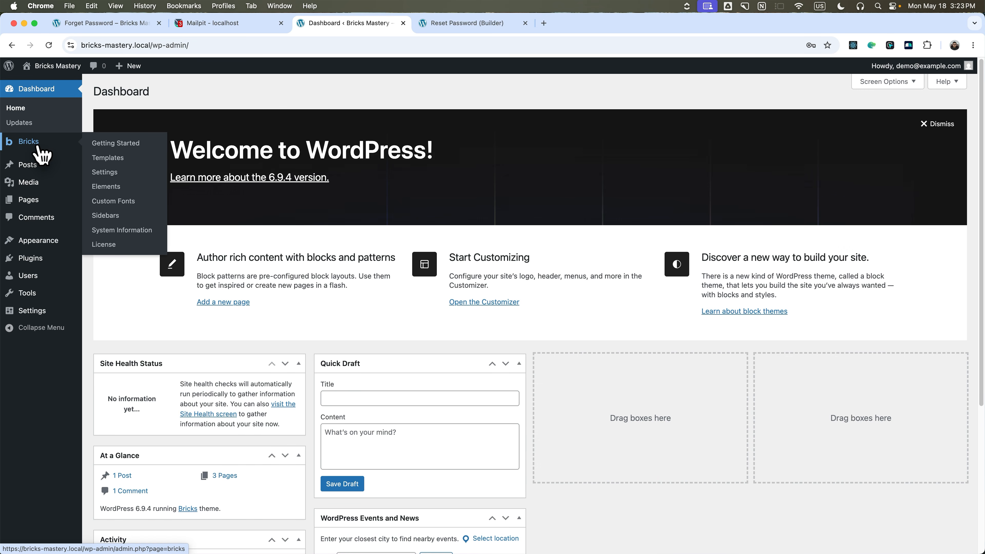
click(28, 199)
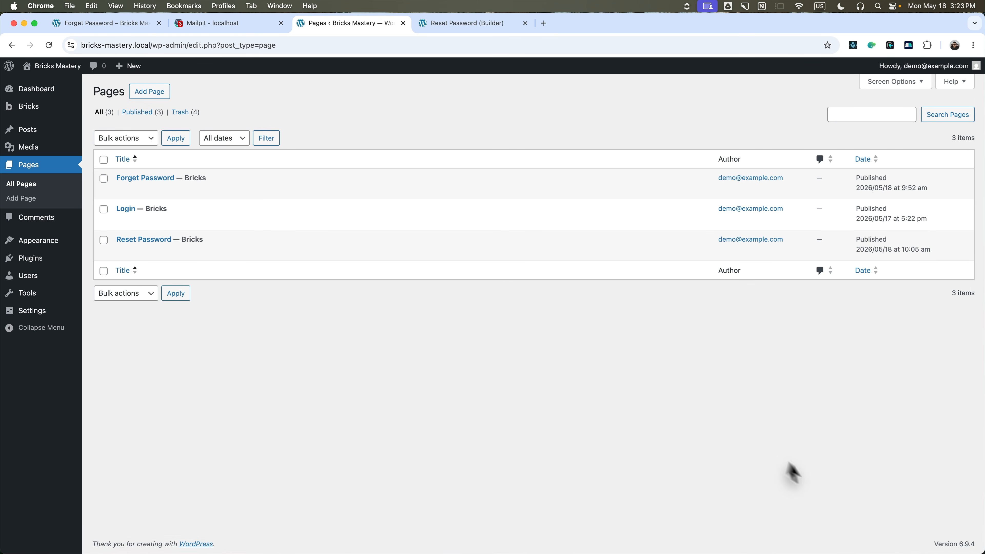
click(869, 507)
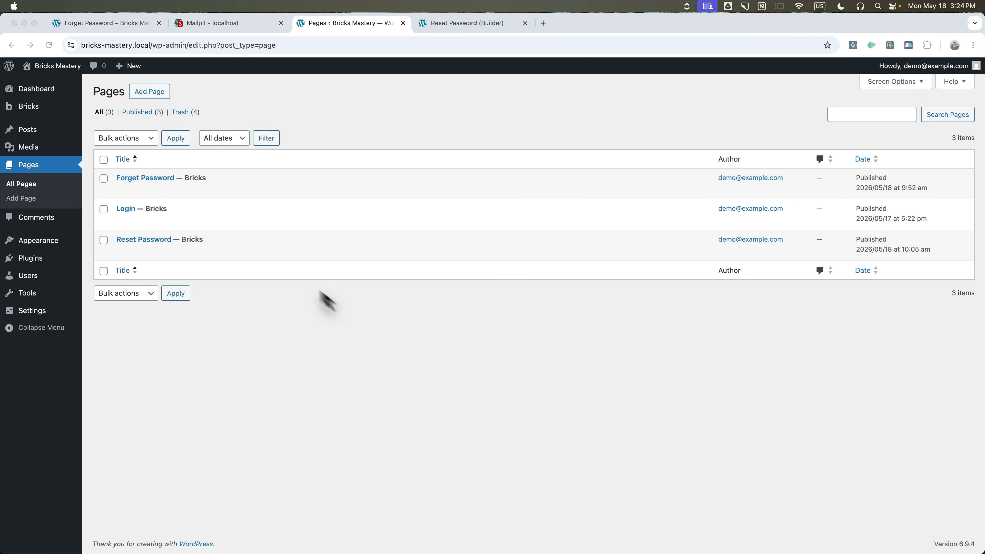
click(197, 205)
click(240, 223)
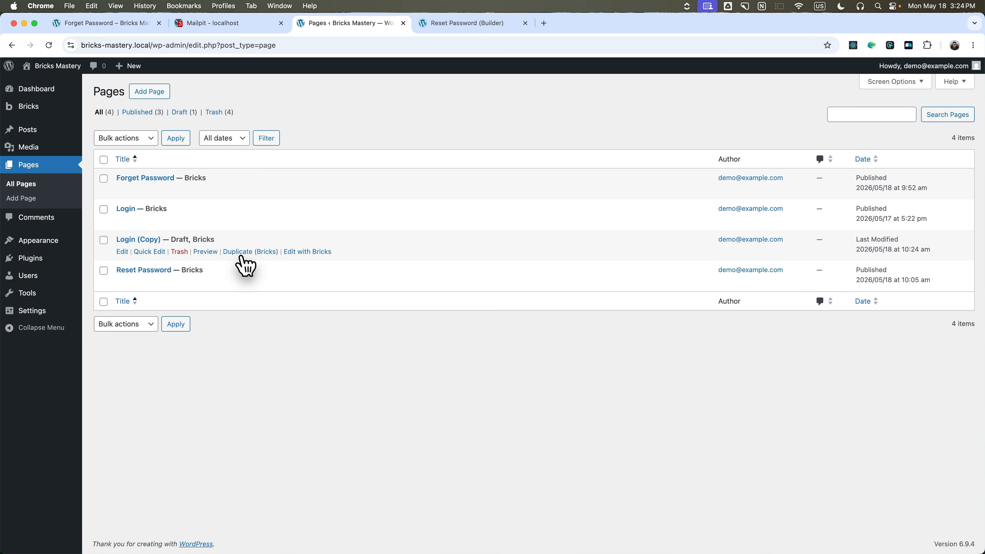
click(310, 252)
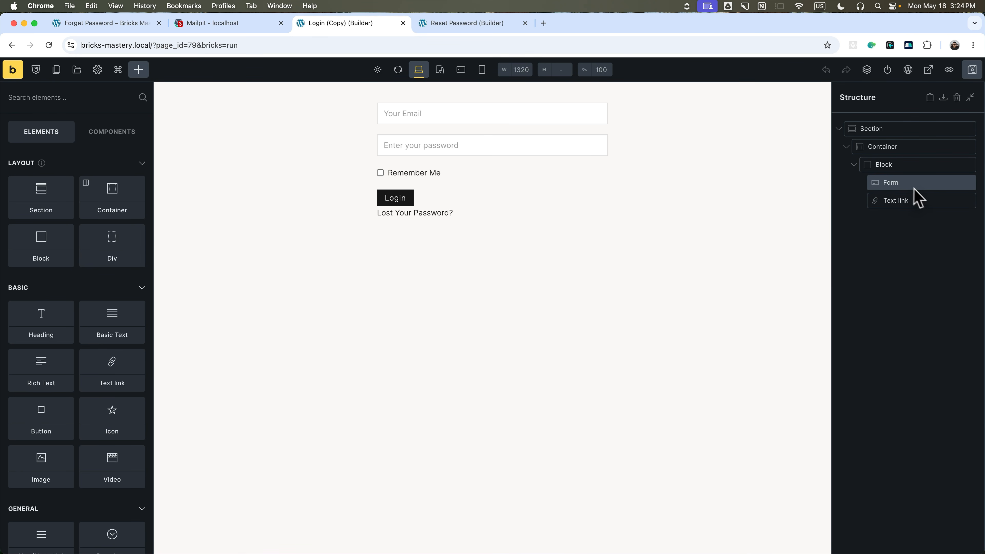
Remove the Remember Me field and add a Name field at the top of the form.
click(908, 187)
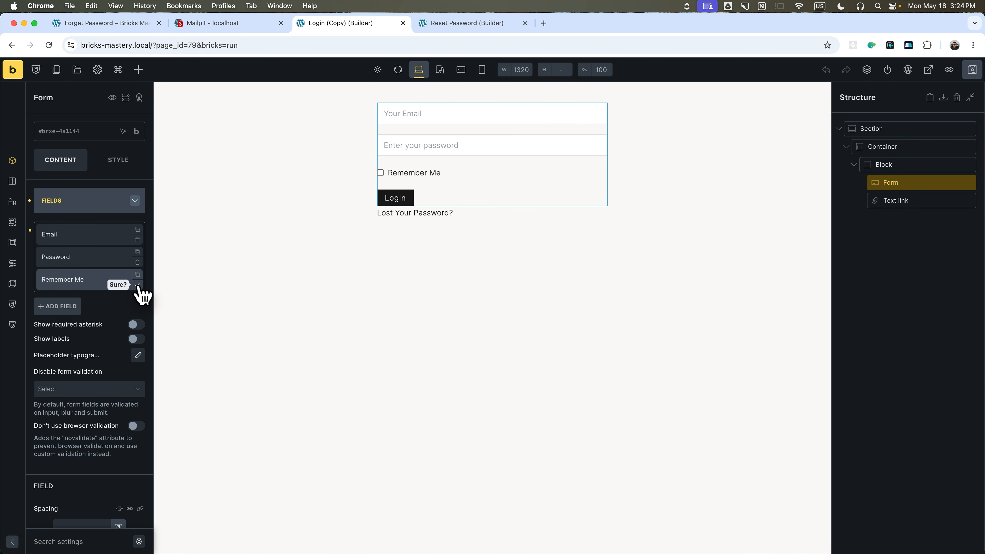
click(138, 285)
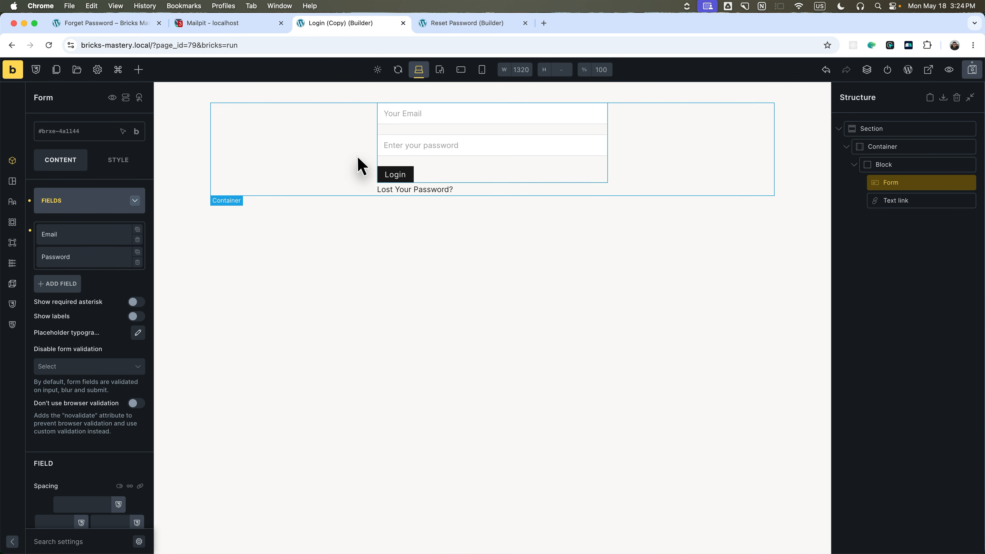
click(52, 286)
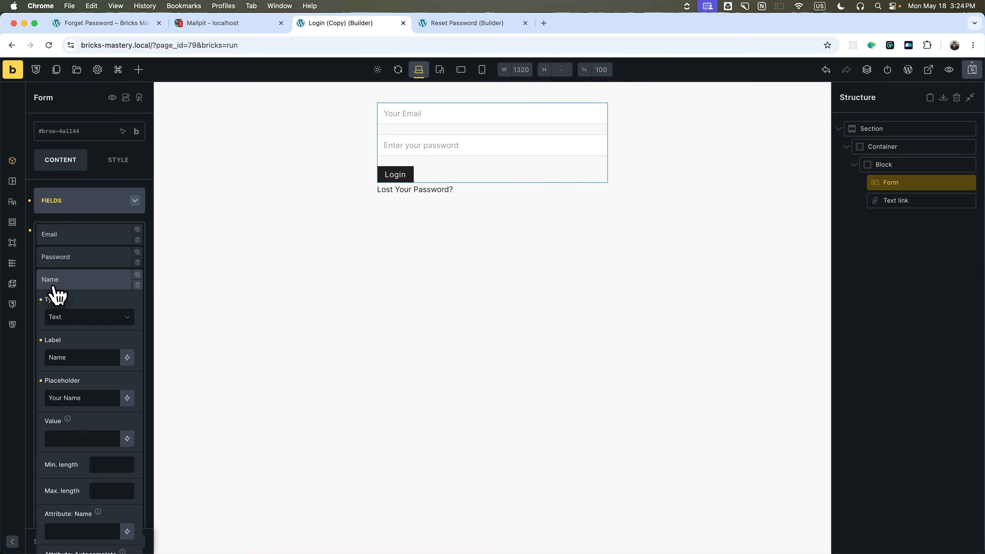
double_click(74, 357)
click(75, 280)
drag(68, 282, 67, 236)
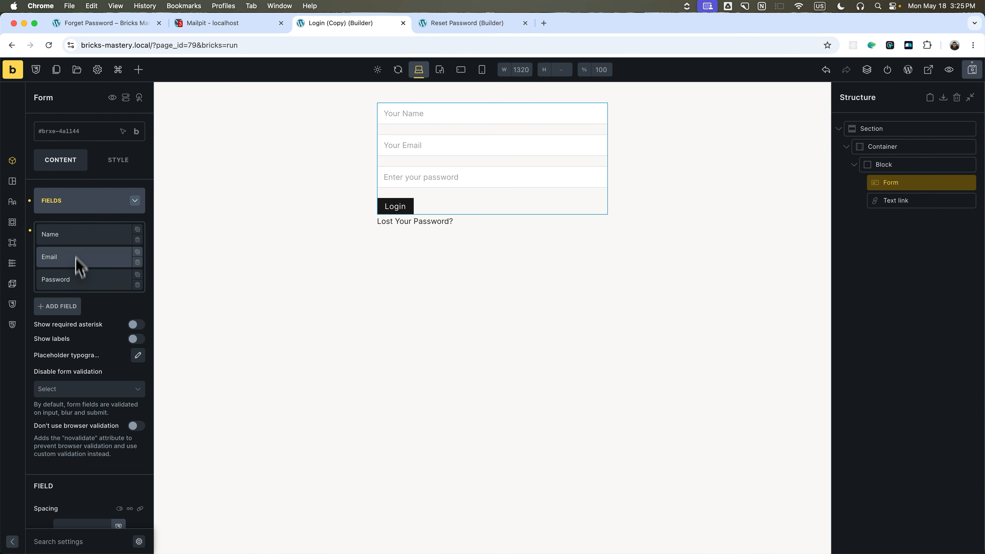
Change the submit button text to Register.
click(89, 200)
click(66, 229)
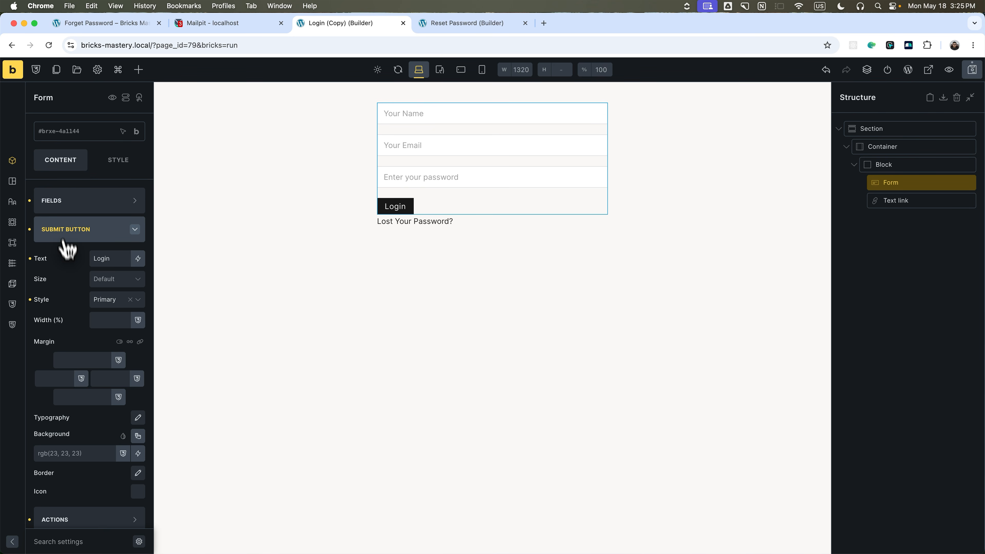
text(Register)
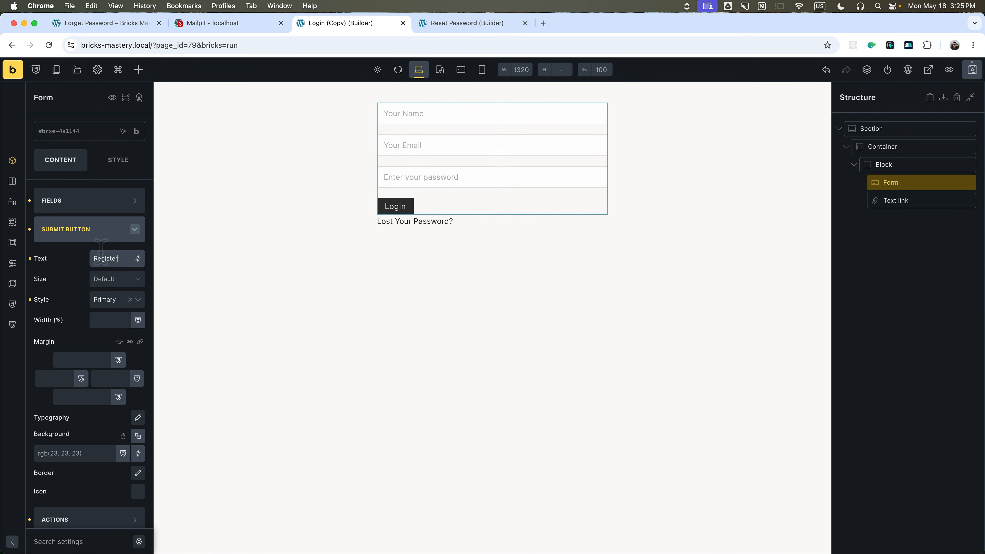
click(95, 236)
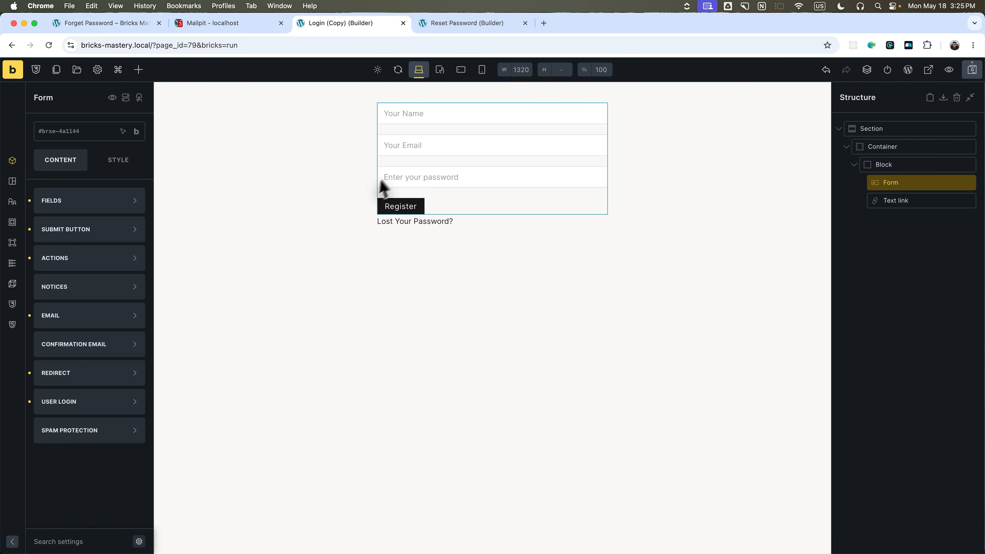
Reword the Lost Your Password? link to 'Already have account', link it to Login, and save.
click(415, 221)
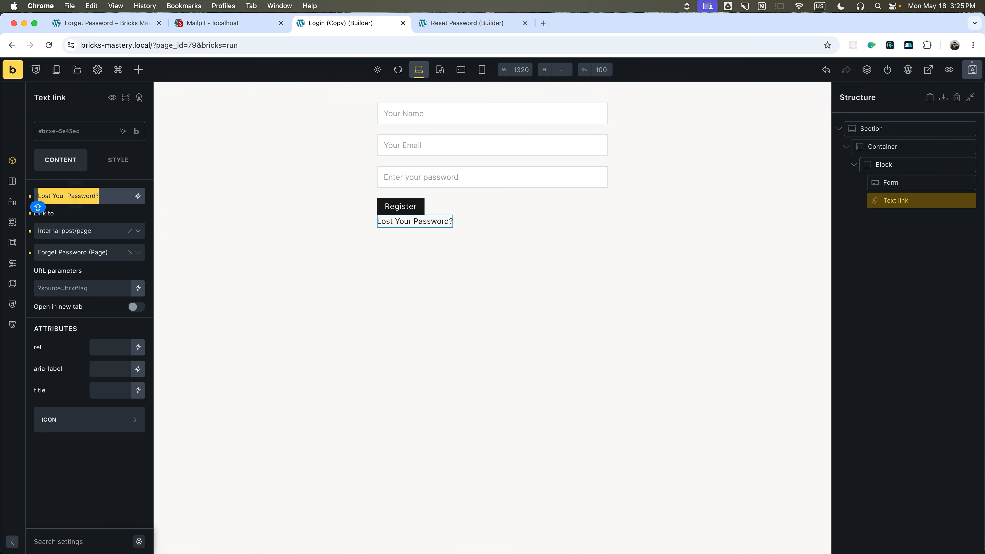
text(Already have account? Login)
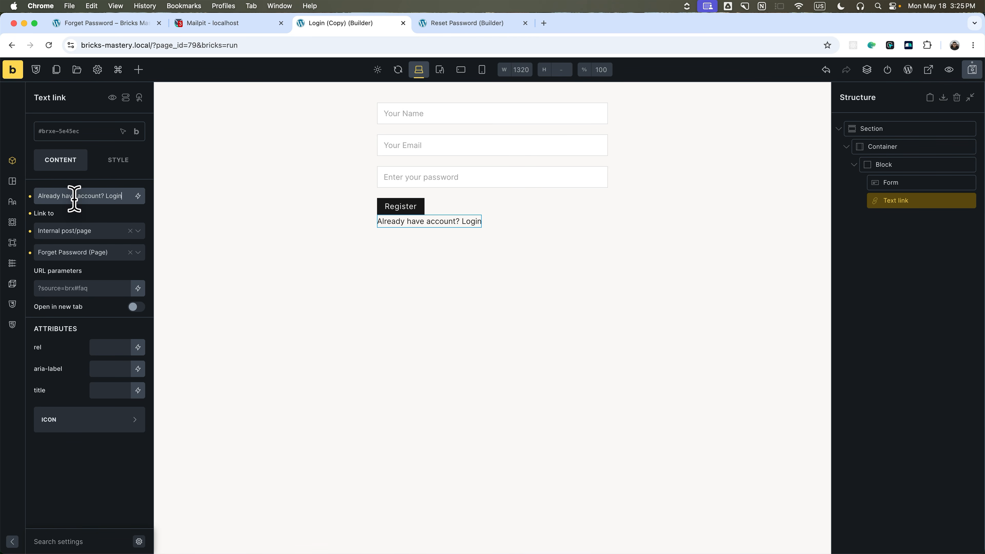
click(89, 253)
click(80, 288)
key(super+s)
Reselect the form and expand its after-submit actions.
click(890, 182)
click(80, 209)
click(74, 265)
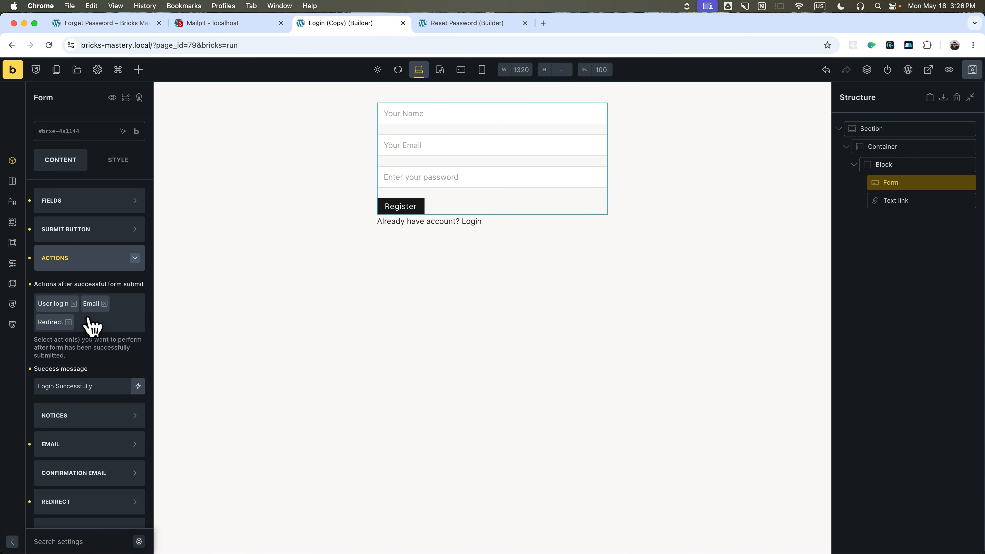
Replace the Email and User login actions with User registration before Redirect; success message 'Registered Successfully'.
click(104, 304)
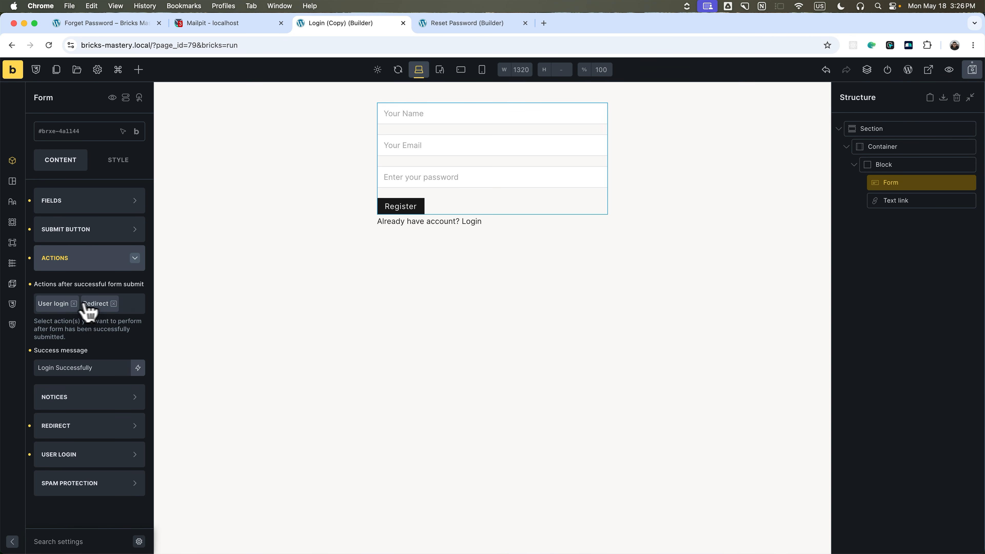
click(73, 304)
click(108, 306)
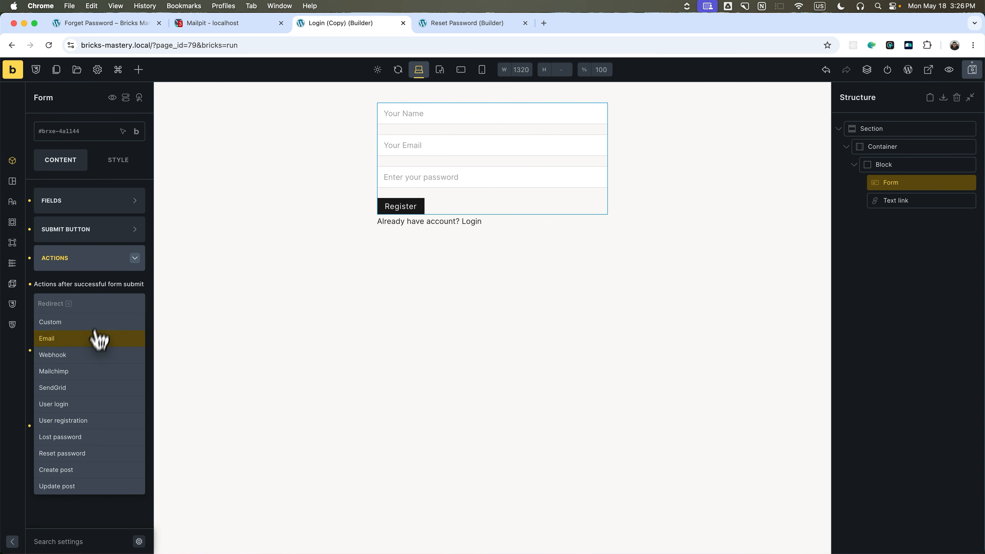
click(74, 420)
drag(81, 298, 41, 309)
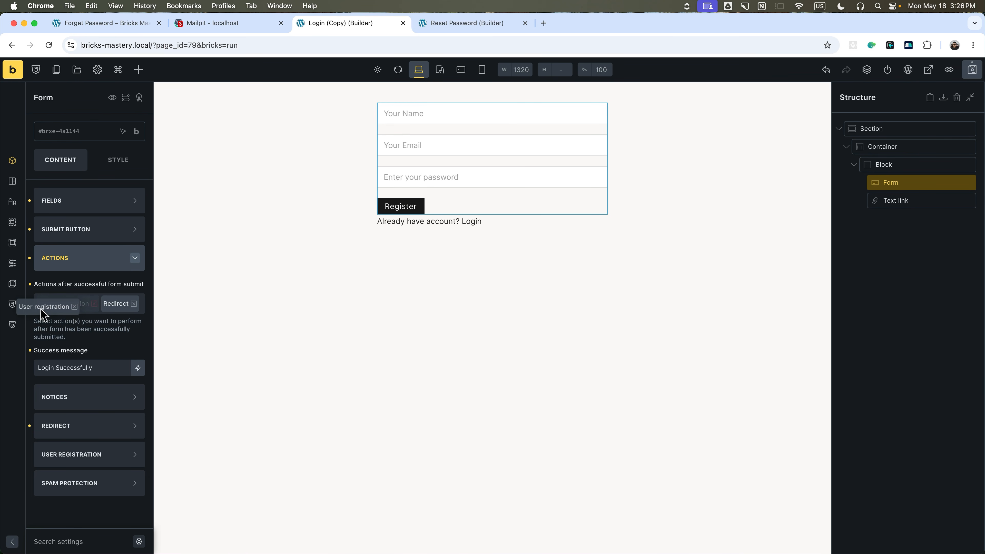
double_click(50, 367)
text(Registe)
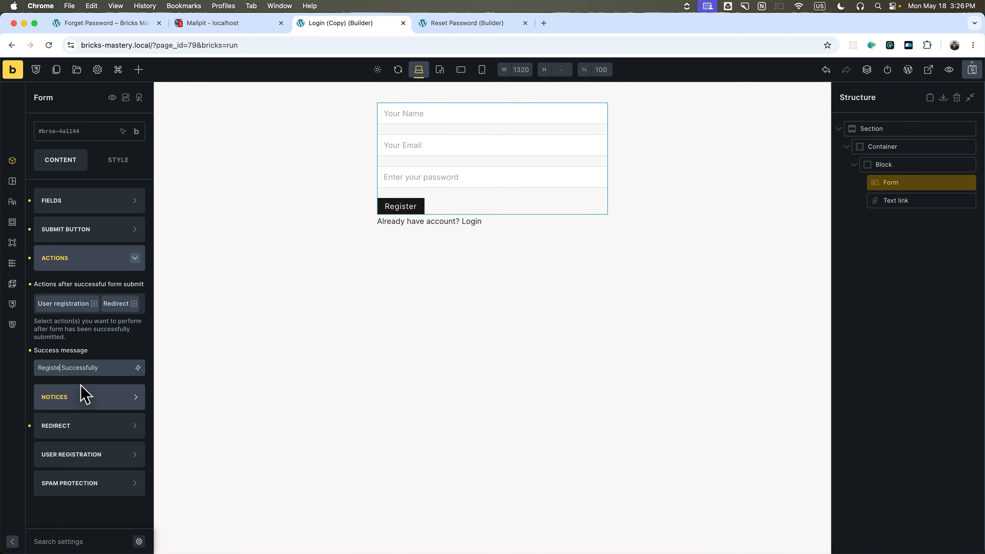
click(81, 426)
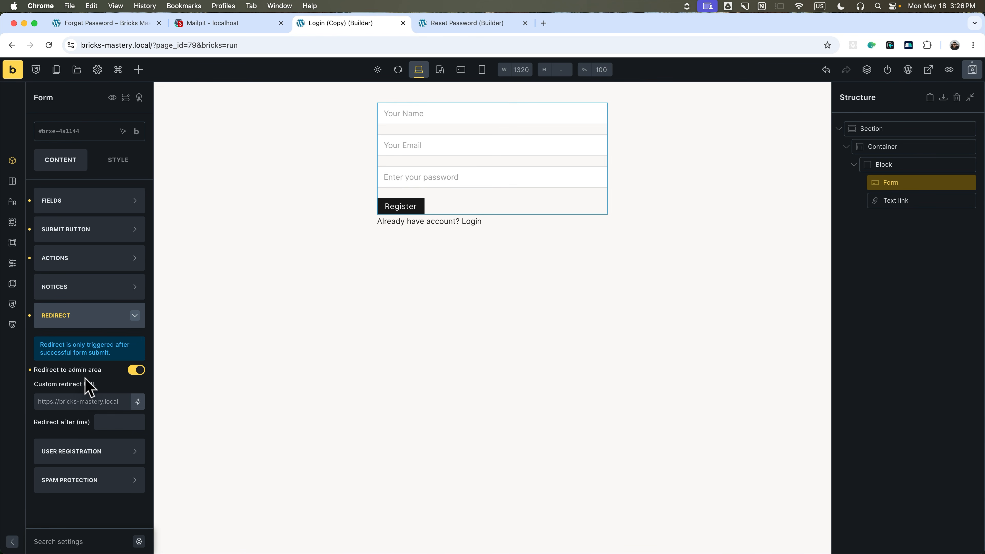
click(77, 315)
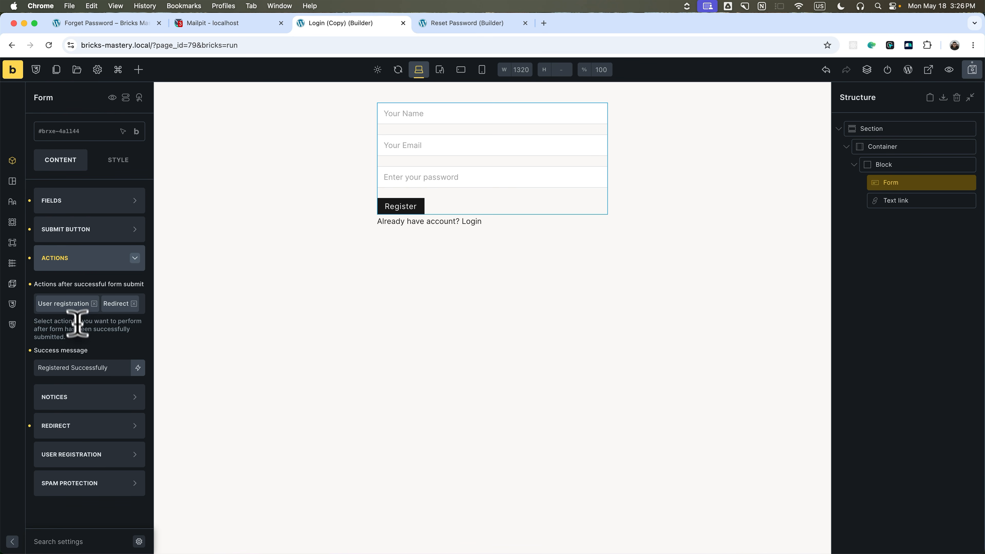
click(79, 259)
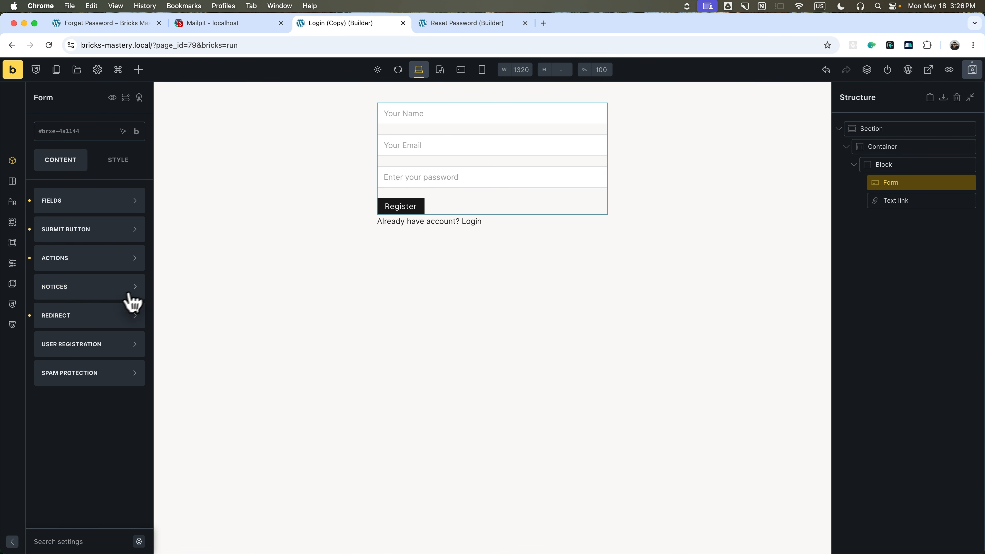
Map registration email, password and first name to the Email, Password and Name fields.
click(95, 345)
scroll(82, 376, down, 3)
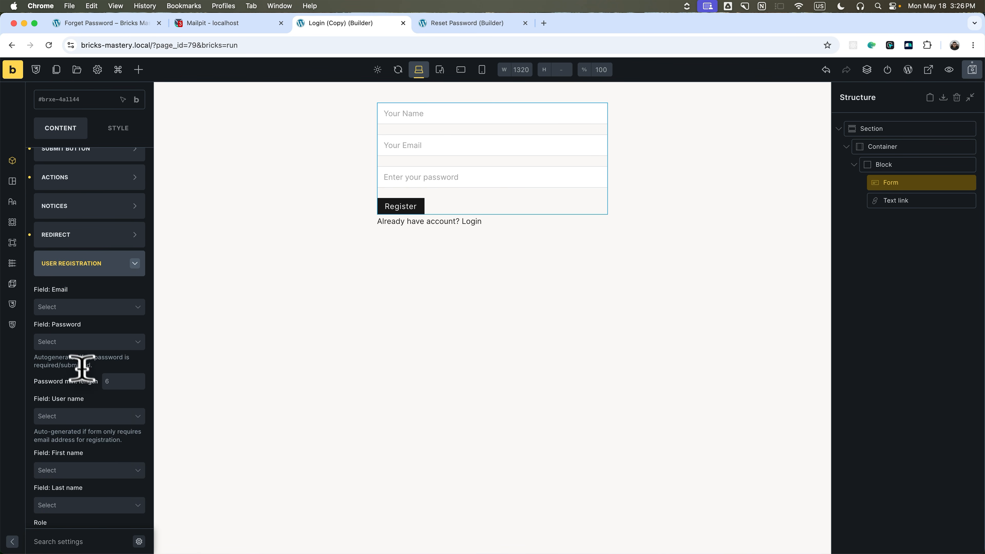
click(71, 311)
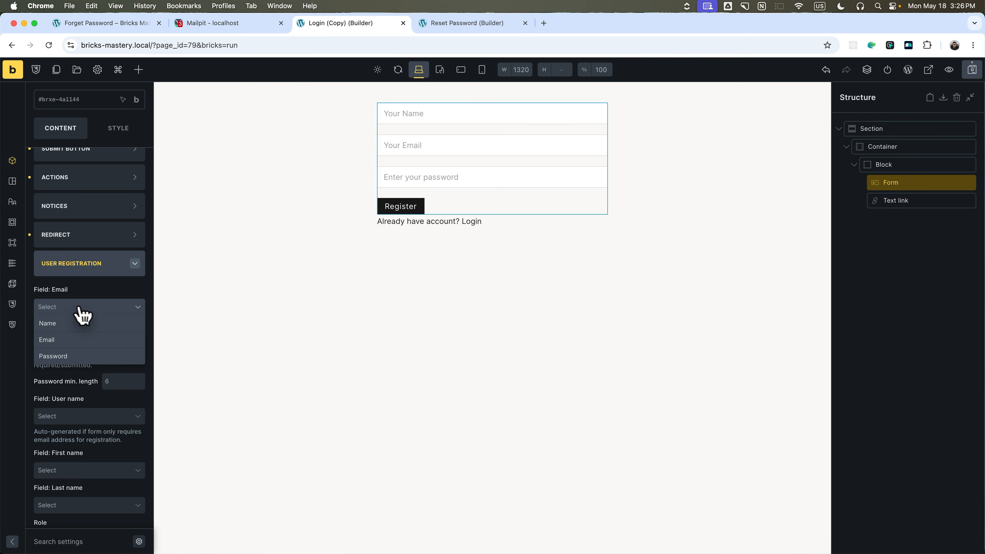
click(57, 341)
scroll(77, 338, down, 3)
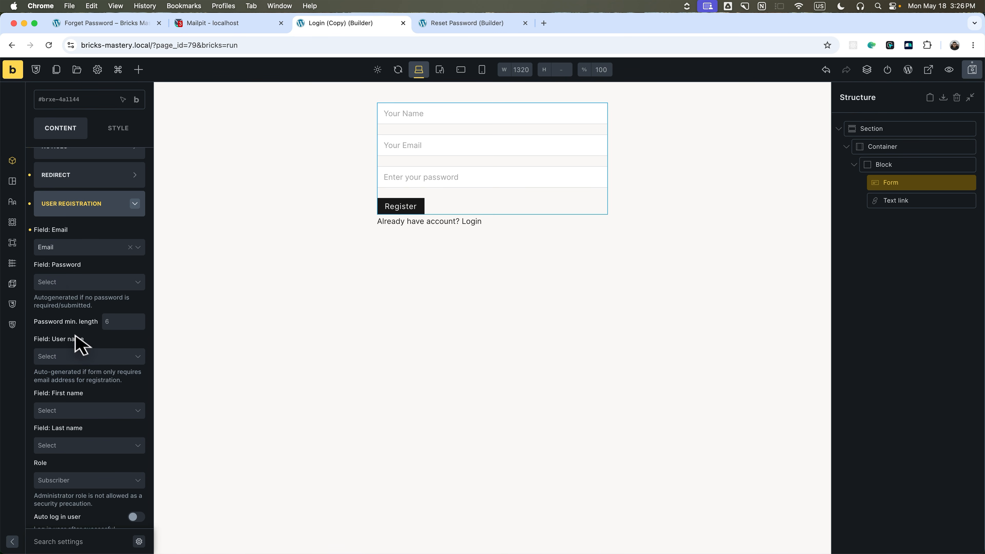
click(68, 276)
click(73, 318)
scroll(80, 310, down, 1)
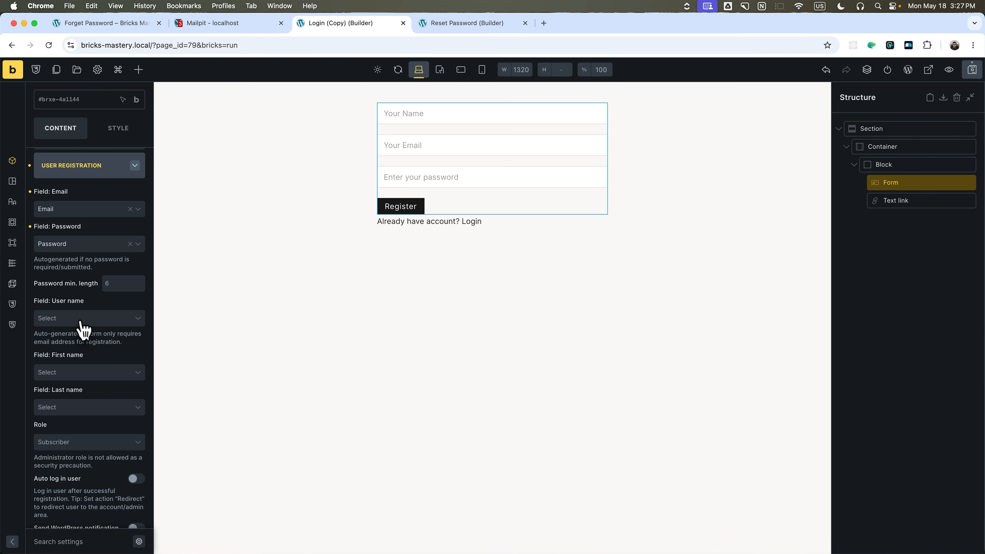
scroll(76, 327, down, 3)
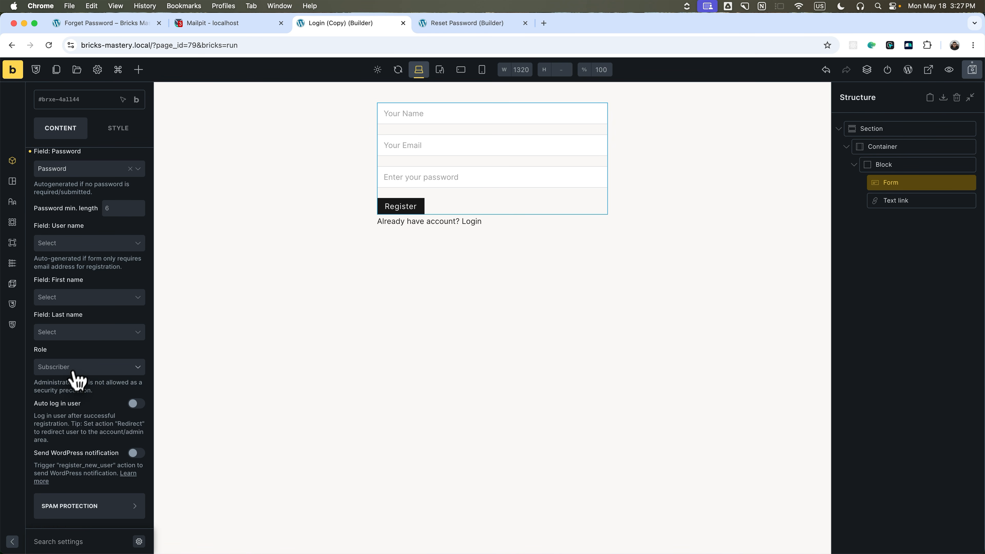
click(71, 298)
click(75, 312)
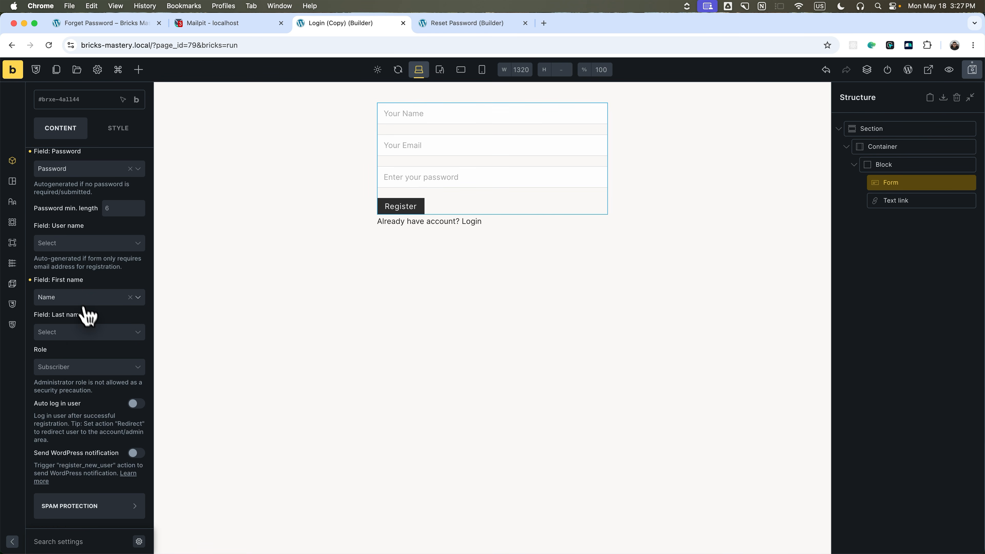
Assign new users the Contributor role and enable auto log in.
scroll(77, 363, down, 1)
click(78, 361)
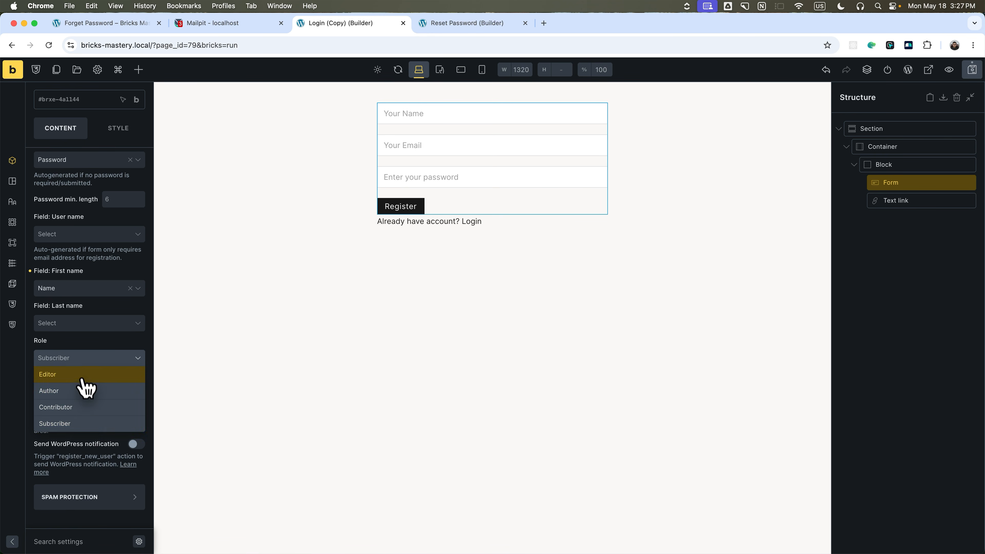
click(87, 411)
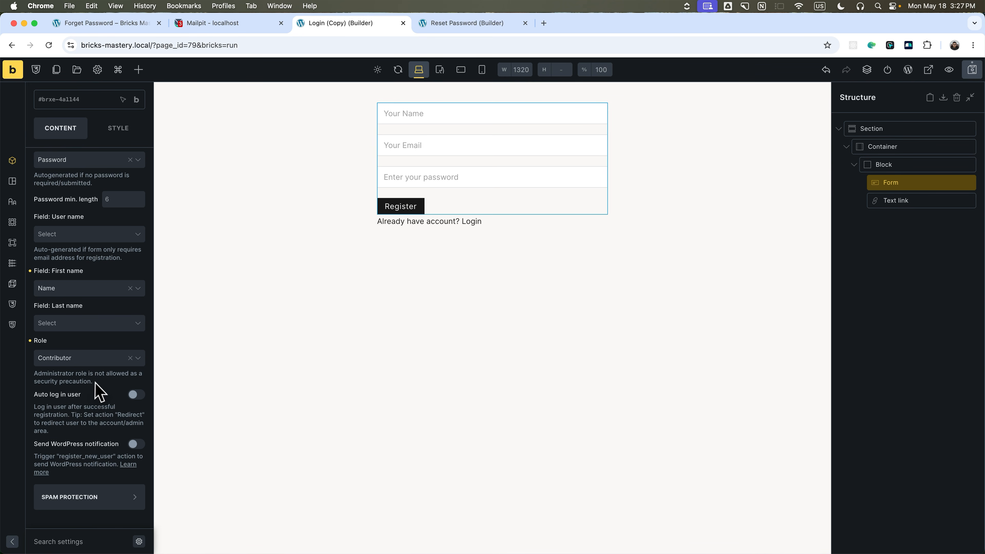
drag(91, 380, 34, 374)
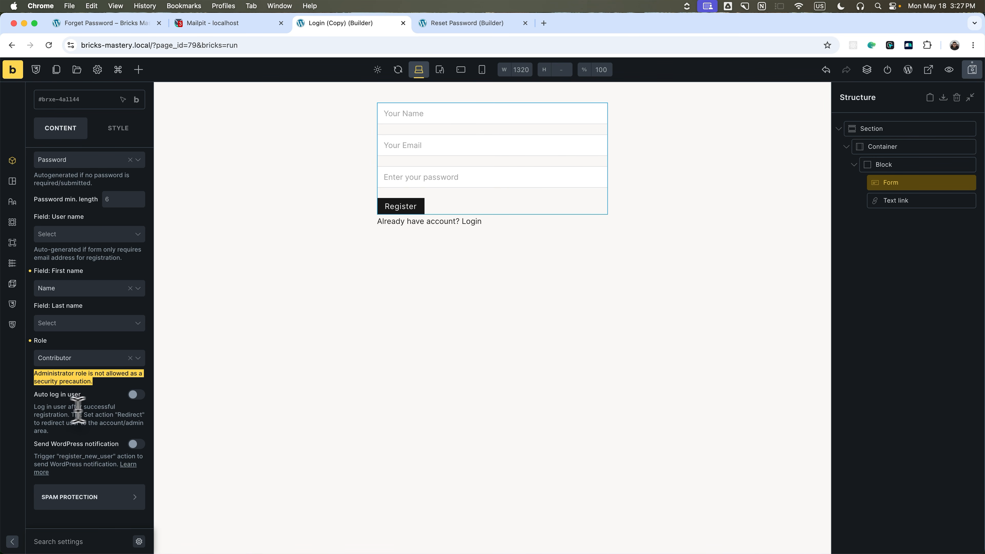
drag(69, 414, 121, 415)
click(63, 415)
click(122, 416)
drag(40, 420, 111, 422)
click(112, 422)
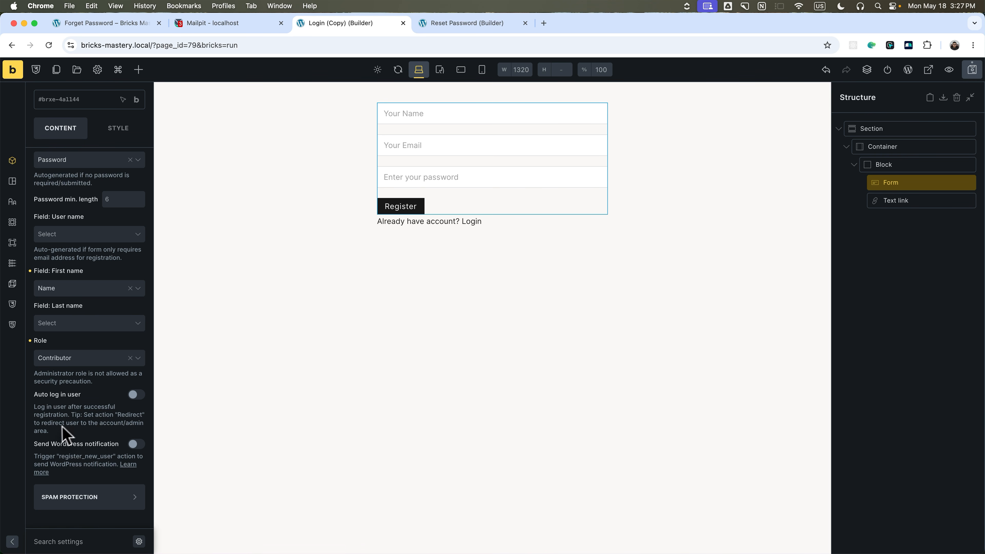
click(136, 394)
Turn on the WordPress registration notification, then publish the page retitled Register.
click(134, 444)
click(908, 70)
triple_click(260, 140)
text(R)
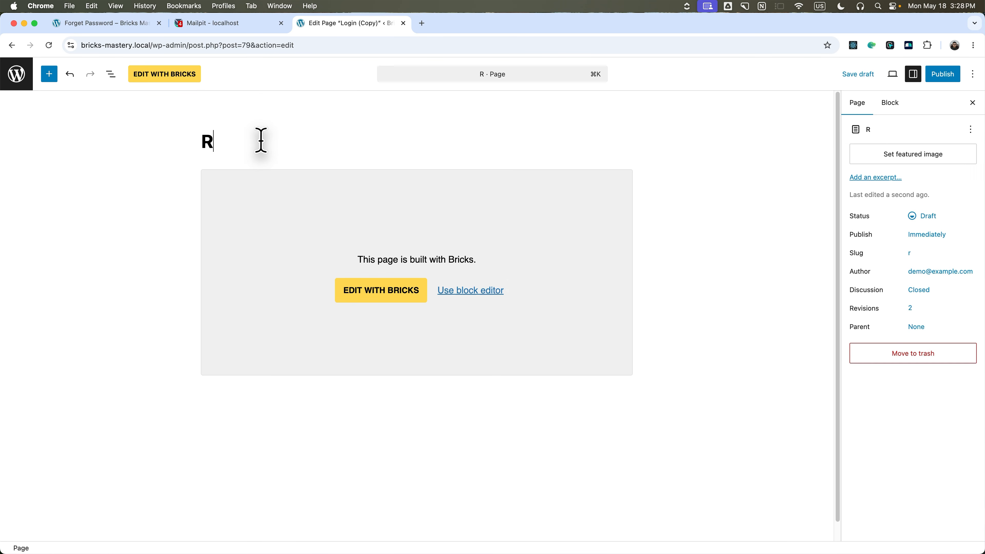
text(egister)
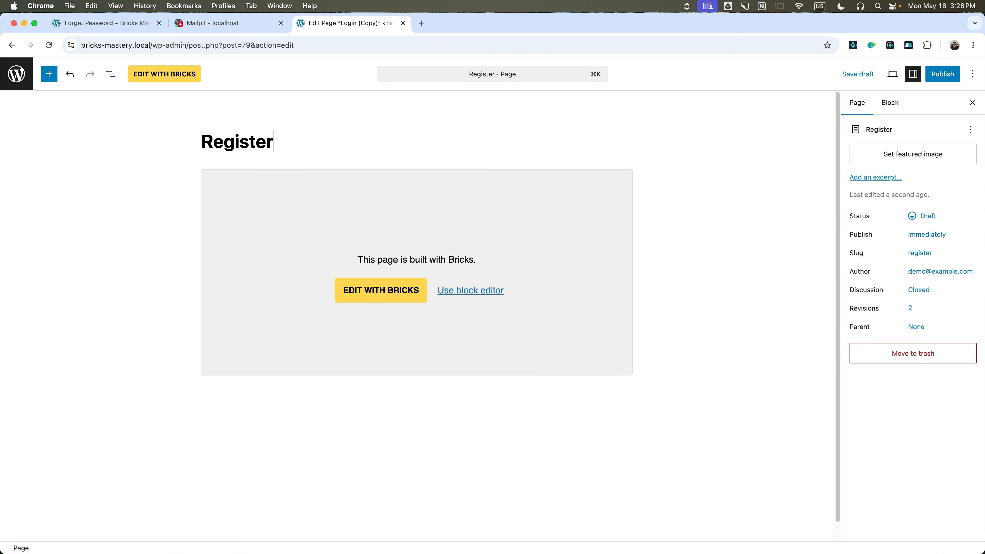
click(945, 77)
click(382, 292)
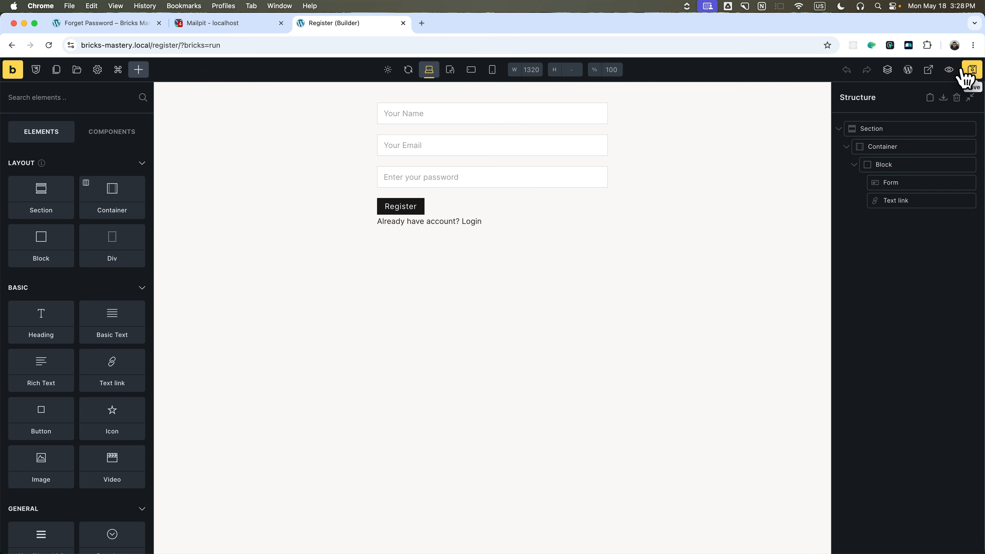
View the page live, log out, and go to the /register address.
click(931, 71)
mouse_move(946, 66)
click(918, 107)
drag(150, 45, 374, 45)
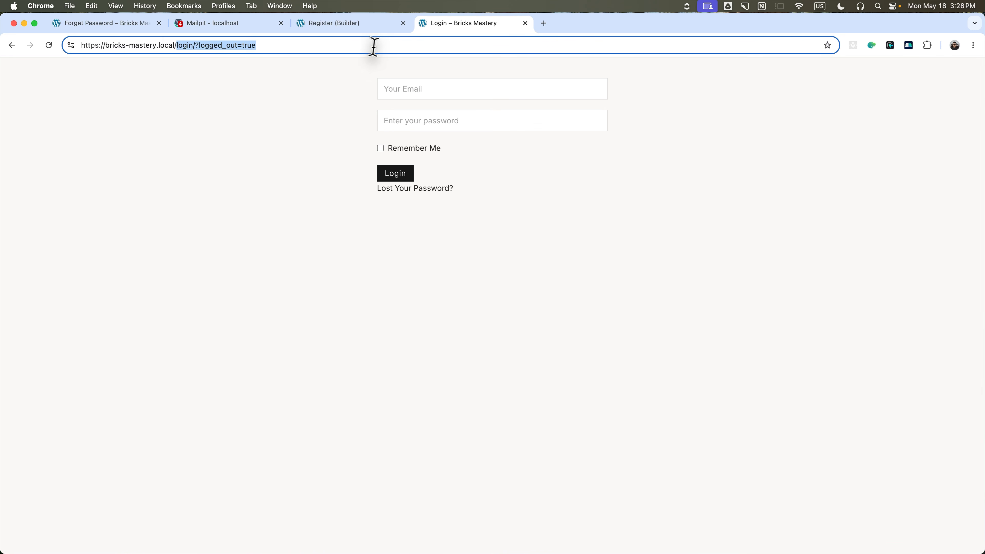
text(register)
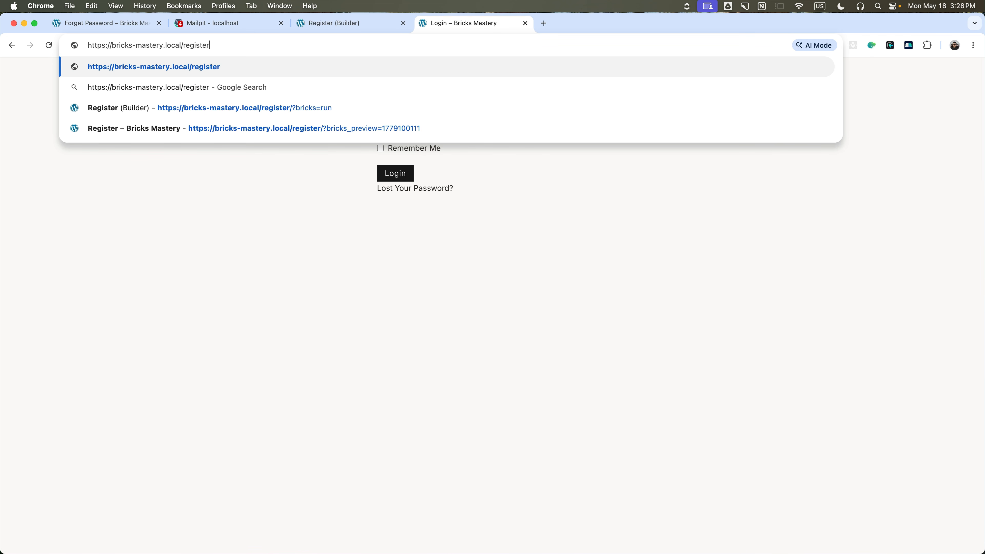
key(Return)
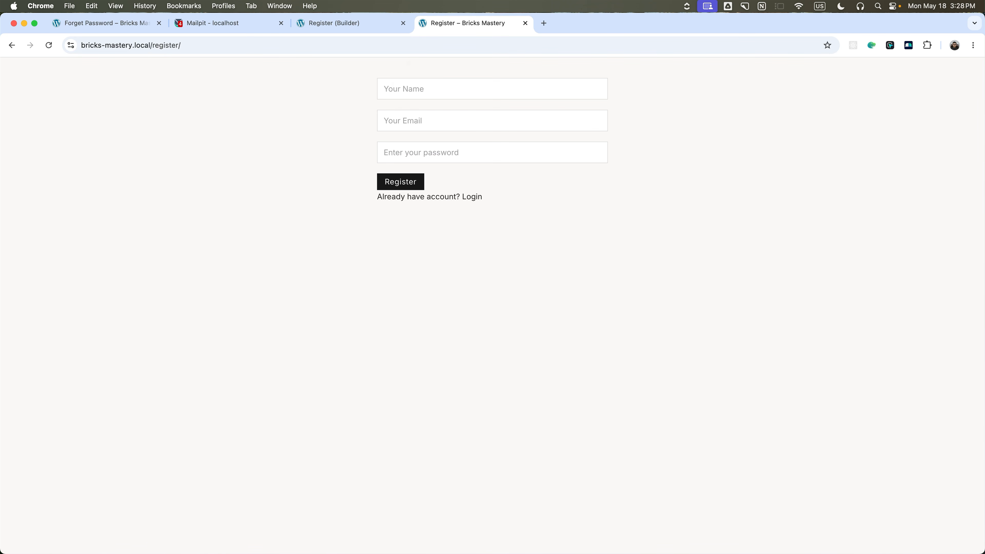
Fill the Register form with a test user's name, e-mail and password and submit it.
click(396, 88)
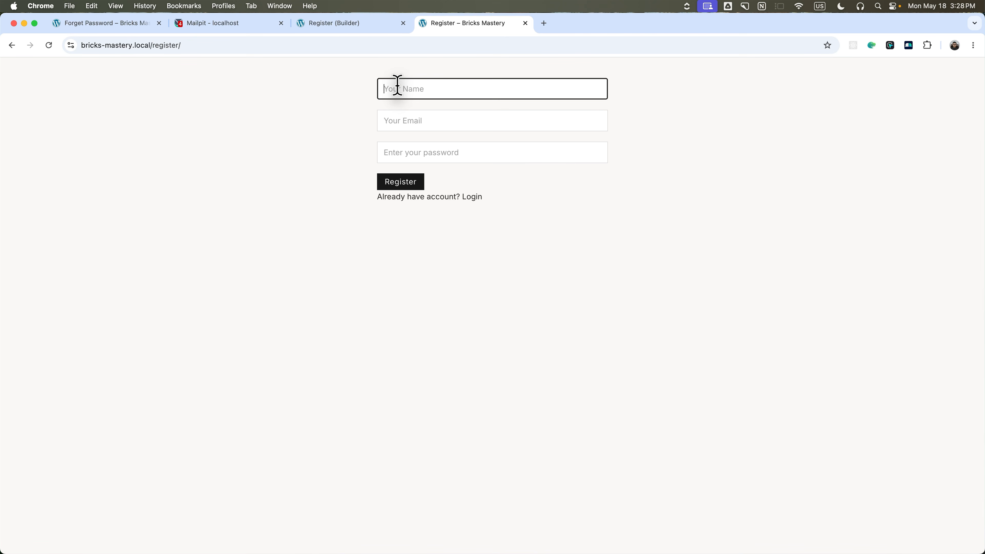
key(Tab)
text(j)
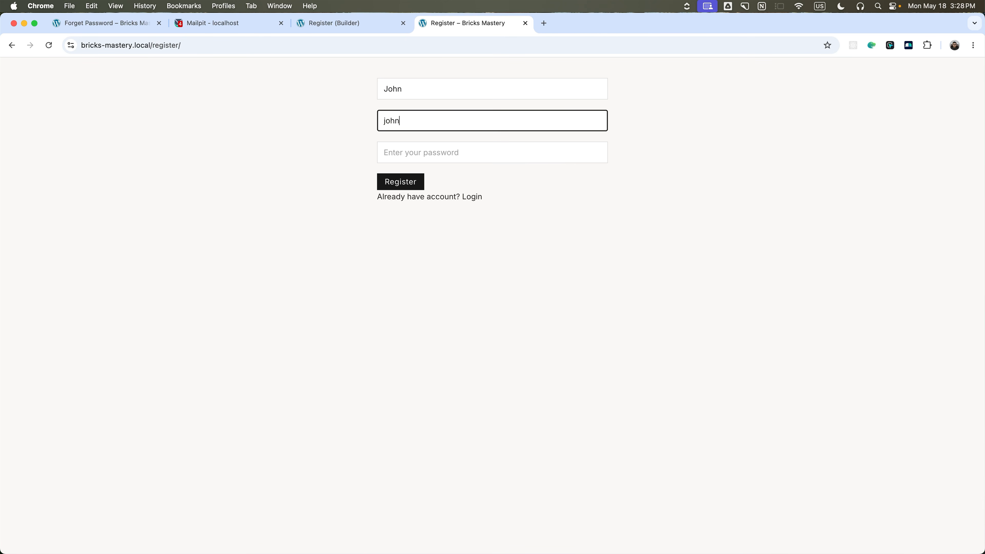
text(ohn@example.com)
key(Tab)
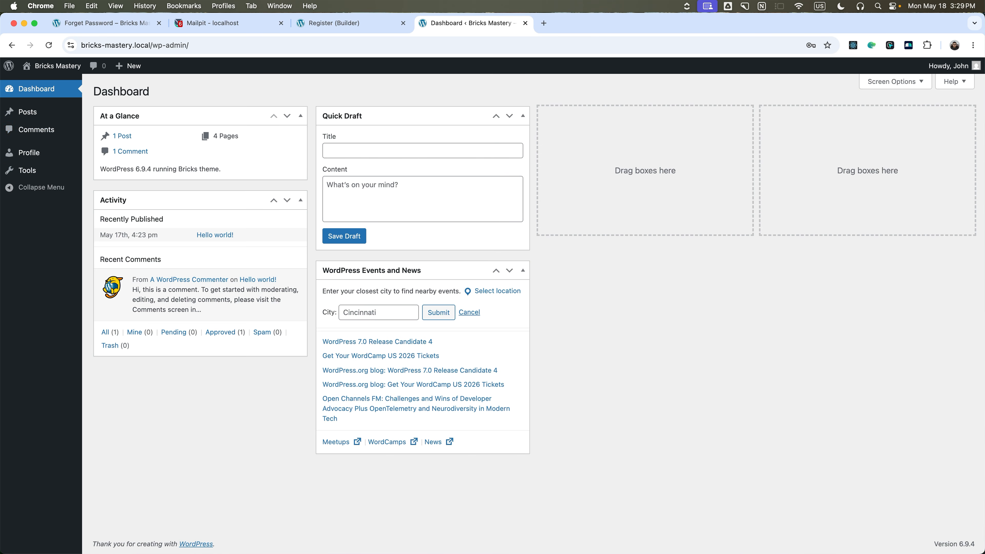
click(217, 23)
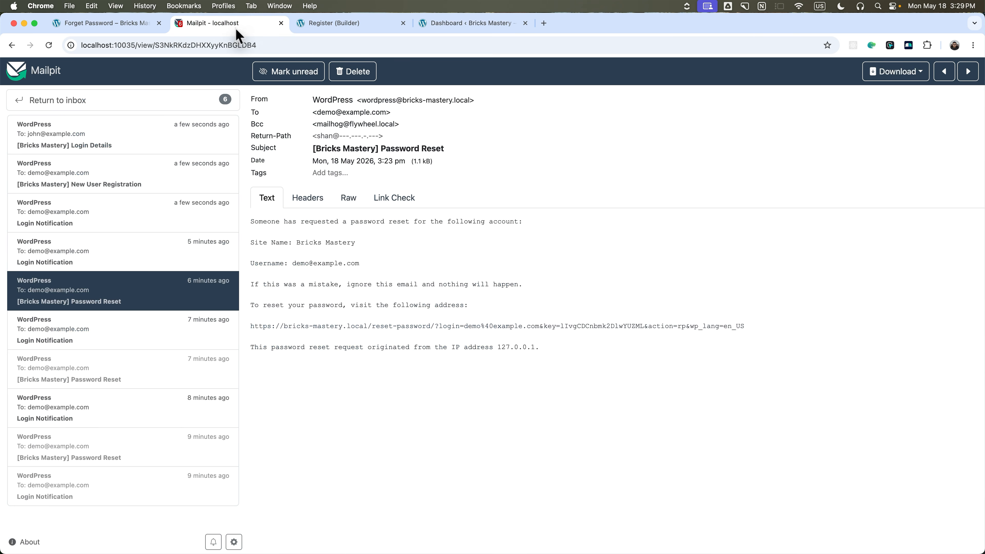
Read the Login Details email's set-password line and the New User Registration notice.
click(98, 146)
drag(250, 241, 388, 242)
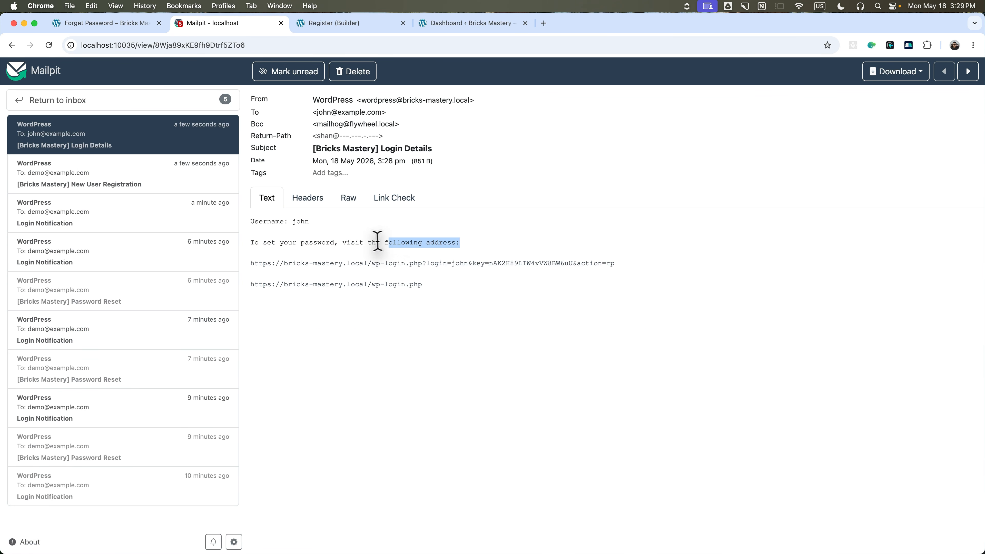
click(134, 194)
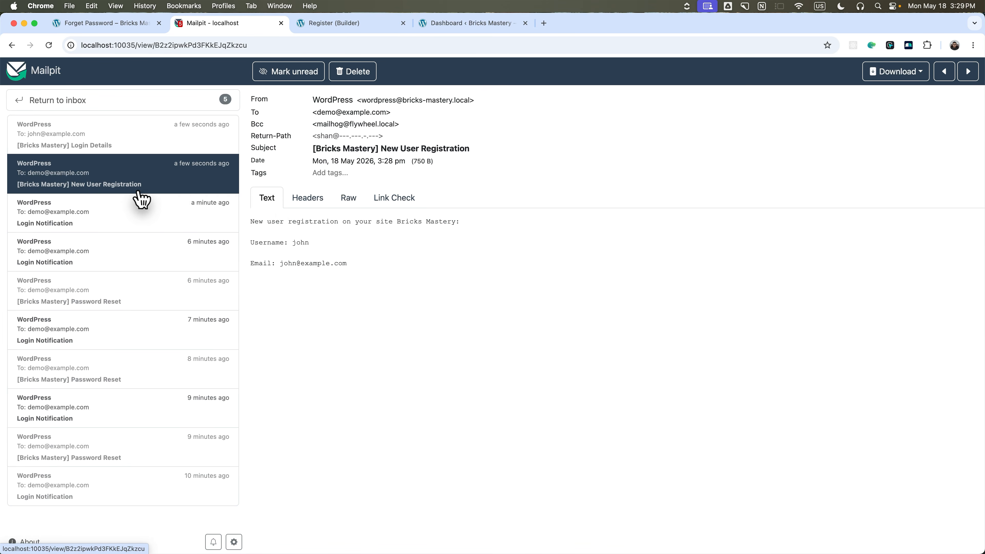
drag(251, 221, 450, 224)
click(450, 224)
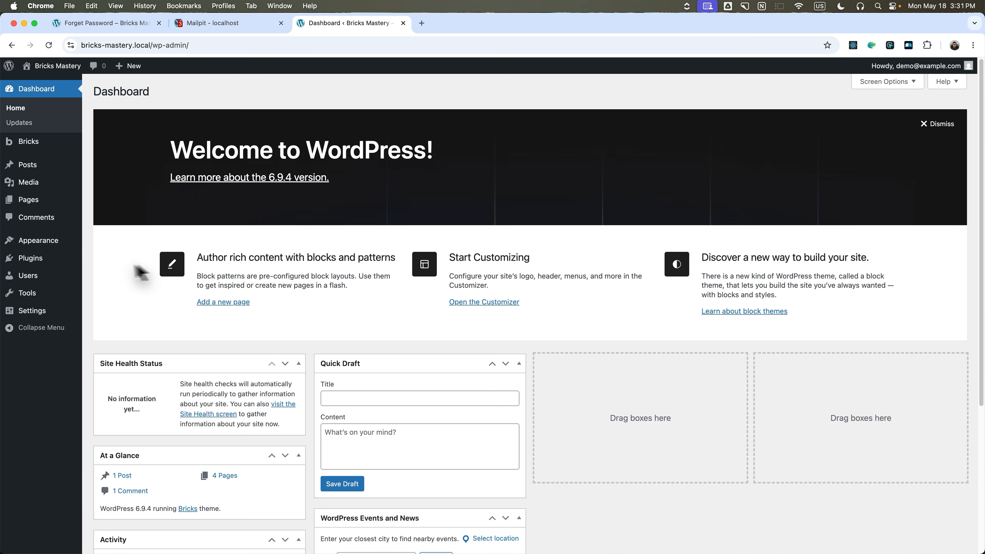
Open Users and check the new account's display name and Contributor role.
click(34, 279)
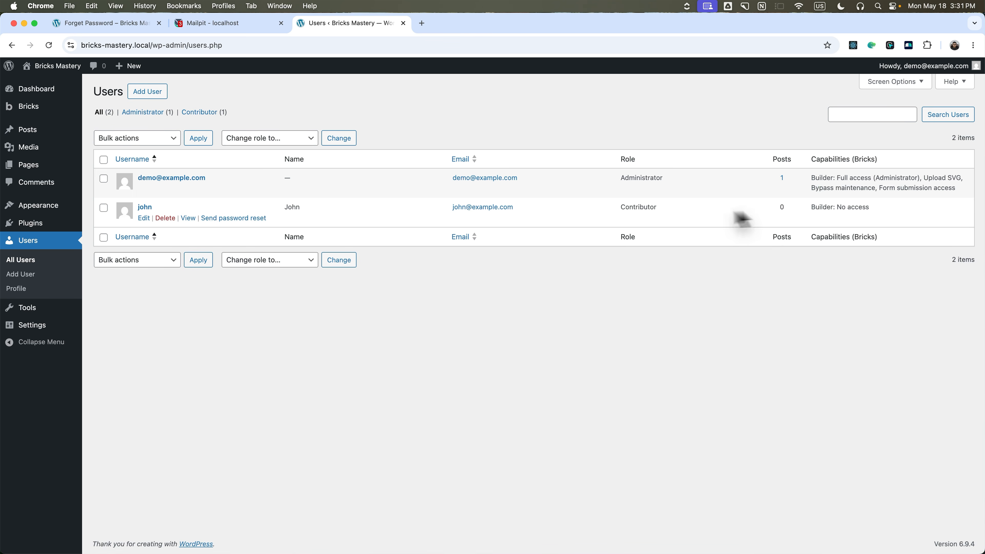
double_click(292, 208)
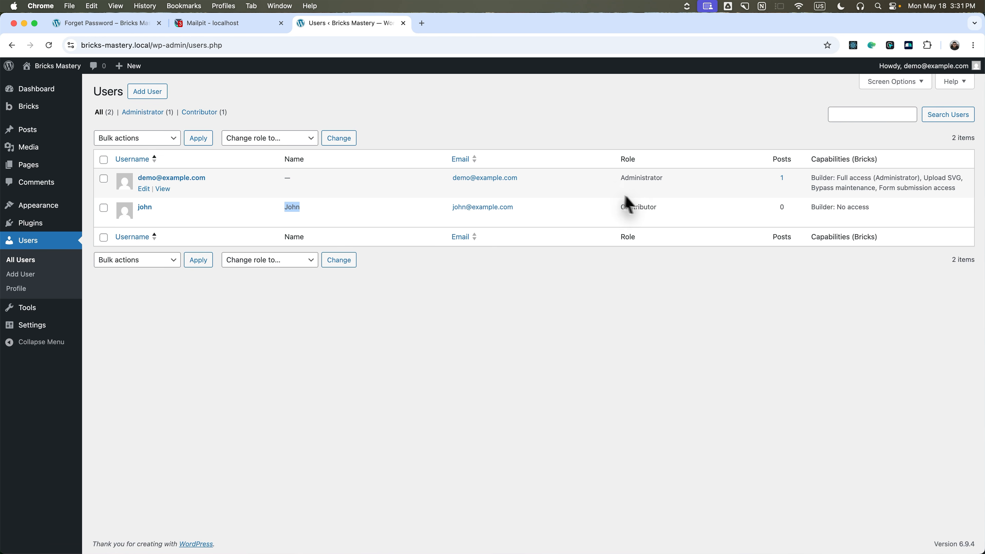
drag(621, 214, 690, 216)
click(687, 217)
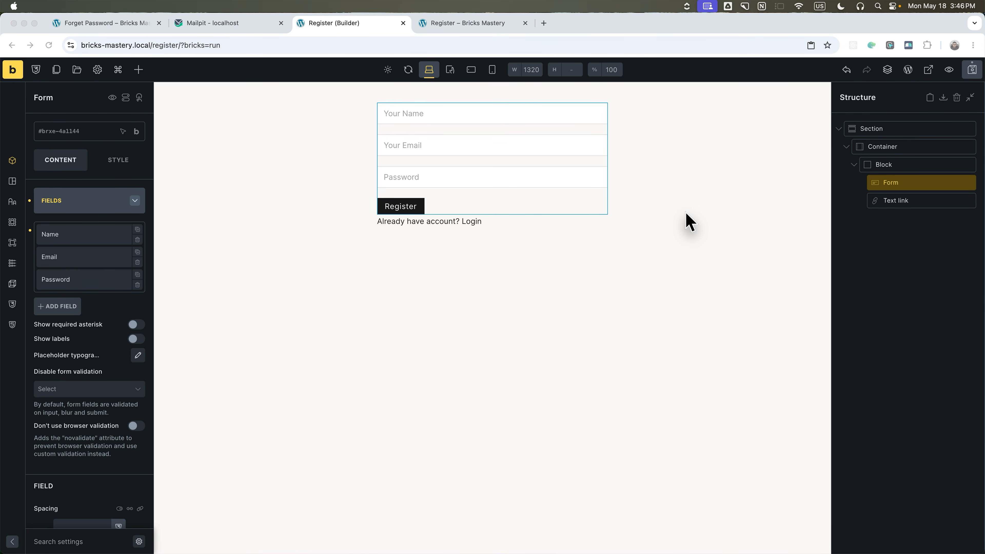
Enable the Password field's toggle with a Fontawesome Regular eye-slash show icon.
click(71, 285)
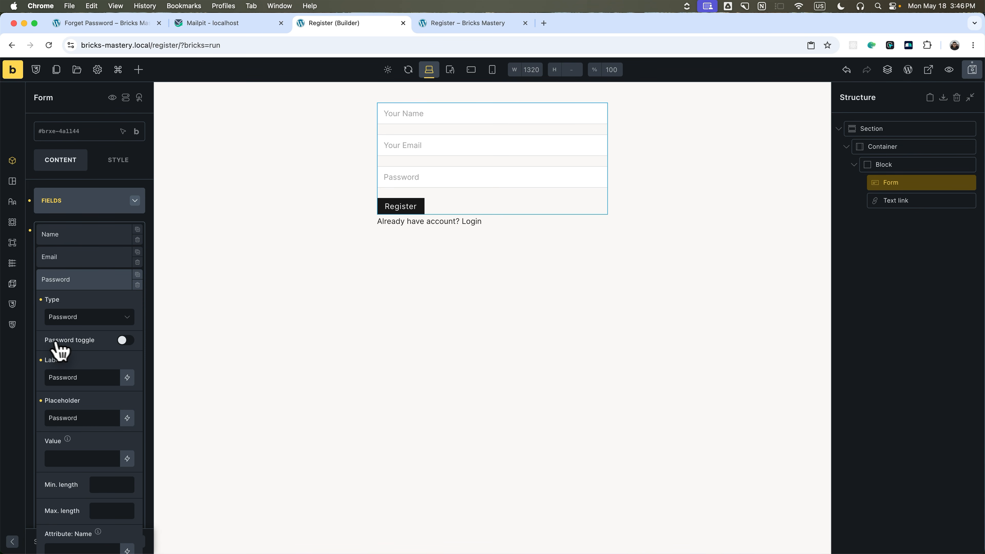
click(126, 341)
scroll(97, 367, down, 2)
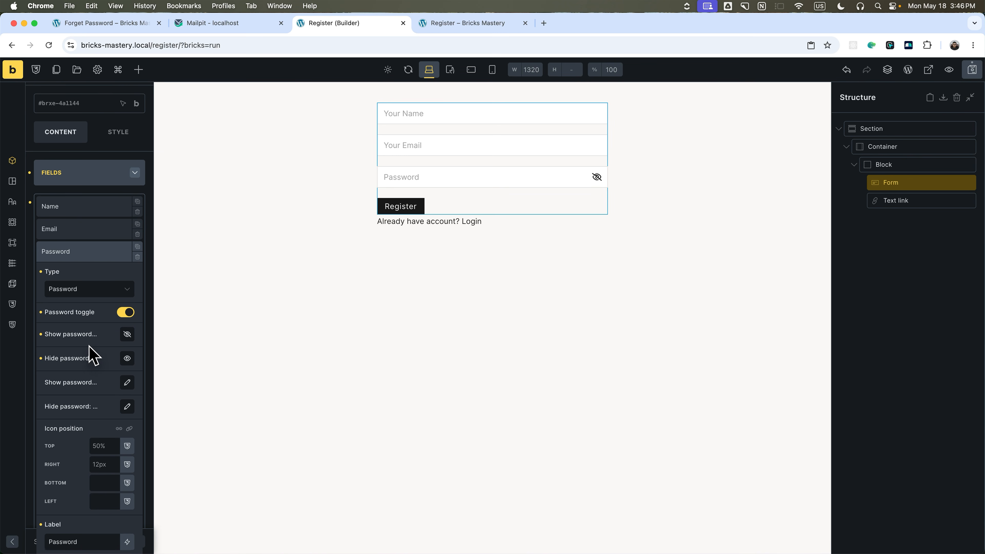
scroll(93, 349, down, 3)
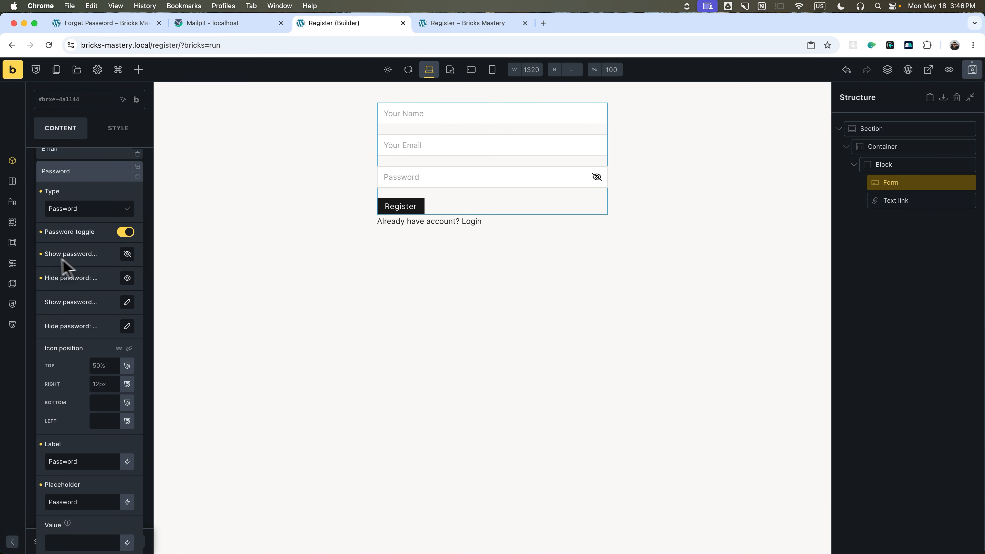
click(127, 254)
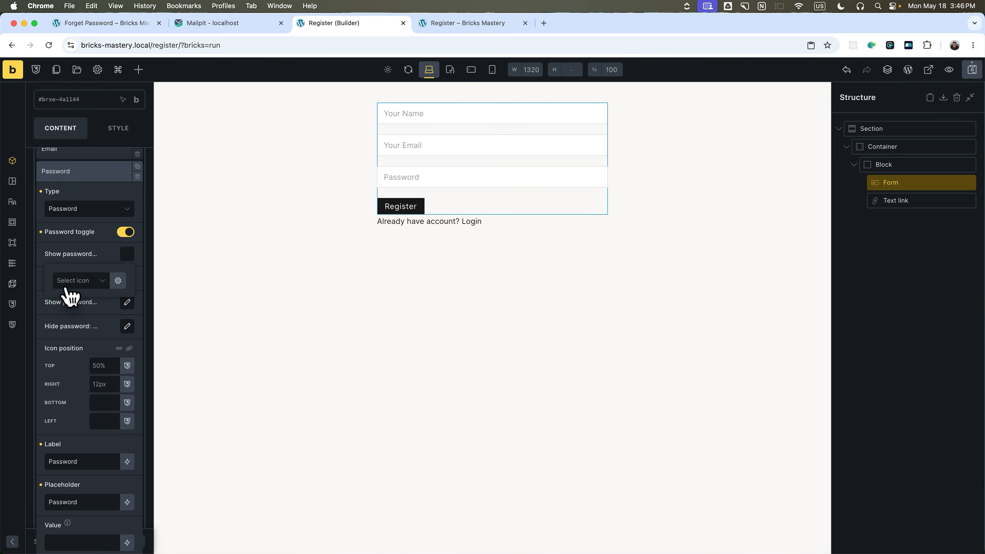
click(80, 281)
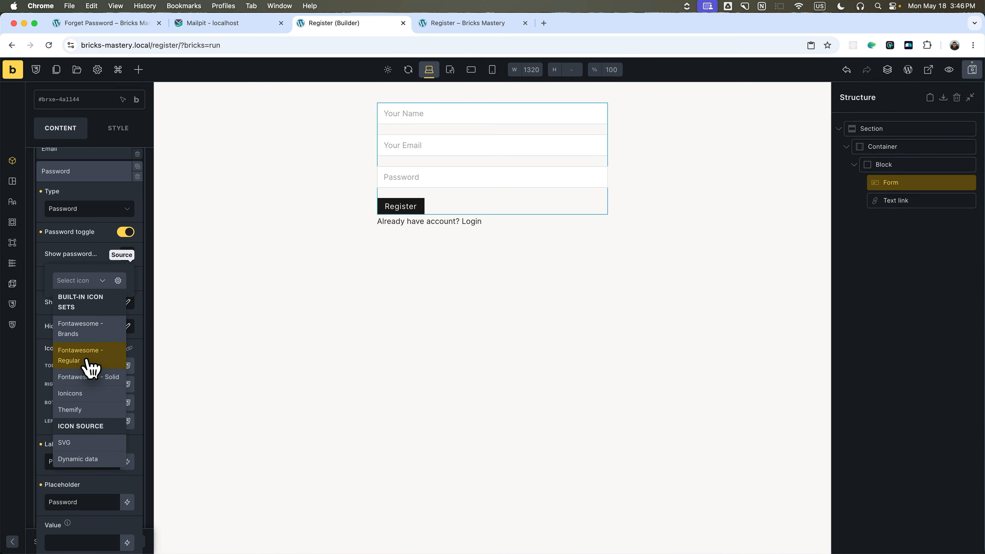
click(90, 364)
click(83, 298)
text(eye)
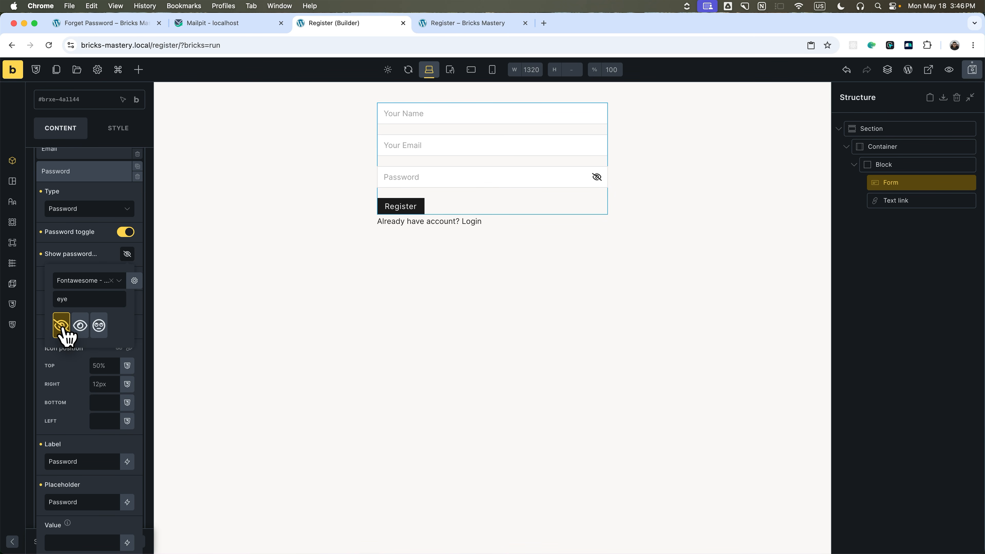
click(72, 300)
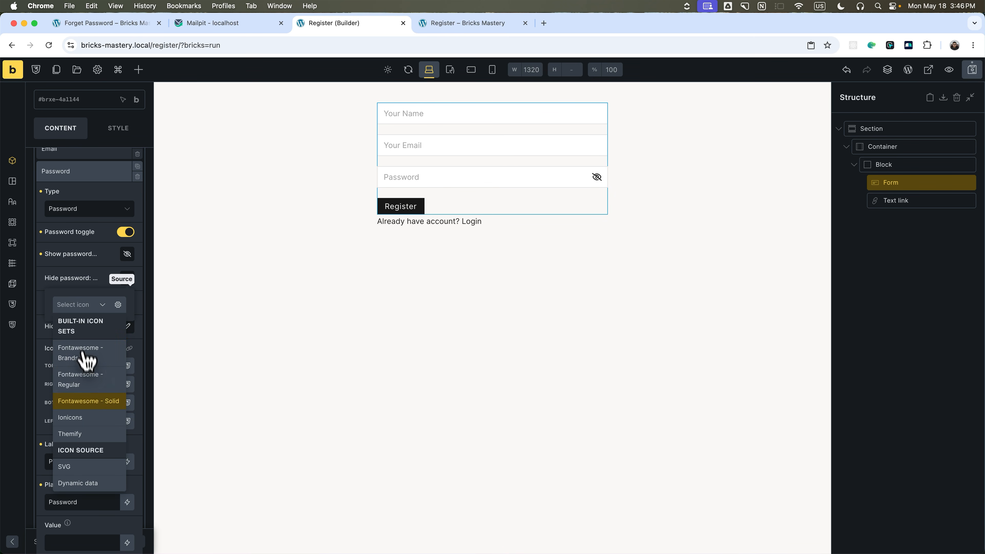
Set the hide-password icon to the Fontawesome Regular eye.
click(86, 380)
click(72, 323)
text(eye)
click(80, 349)
click(972, 70)
click(467, 22)
click(426, 171)
text(1234567890)
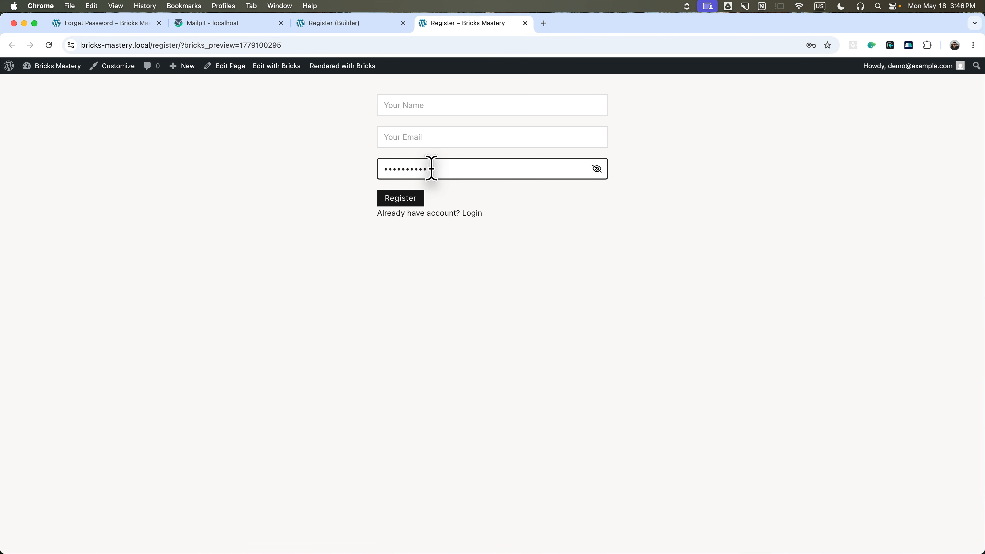
click(597, 169)
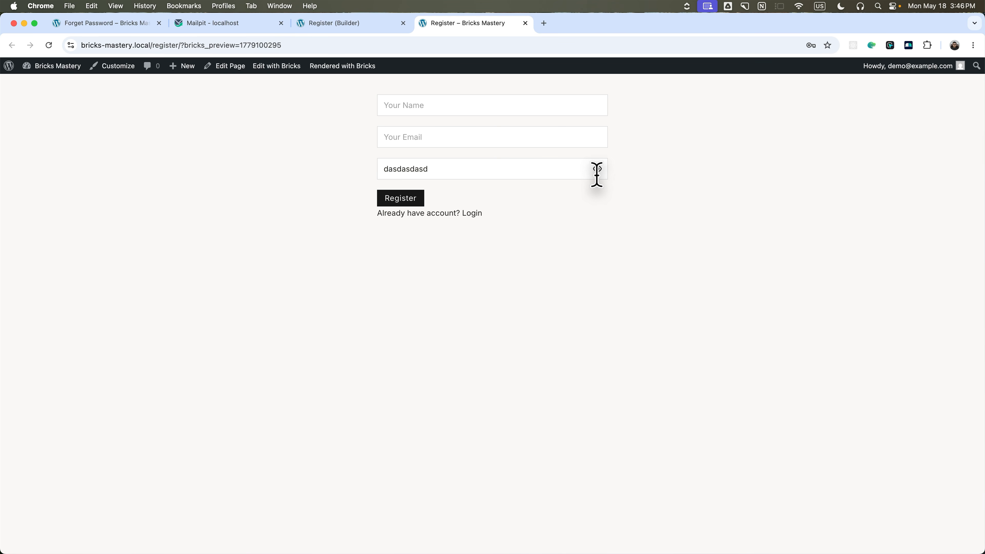
drag(459, 168, 367, 170)
click(461, 171)
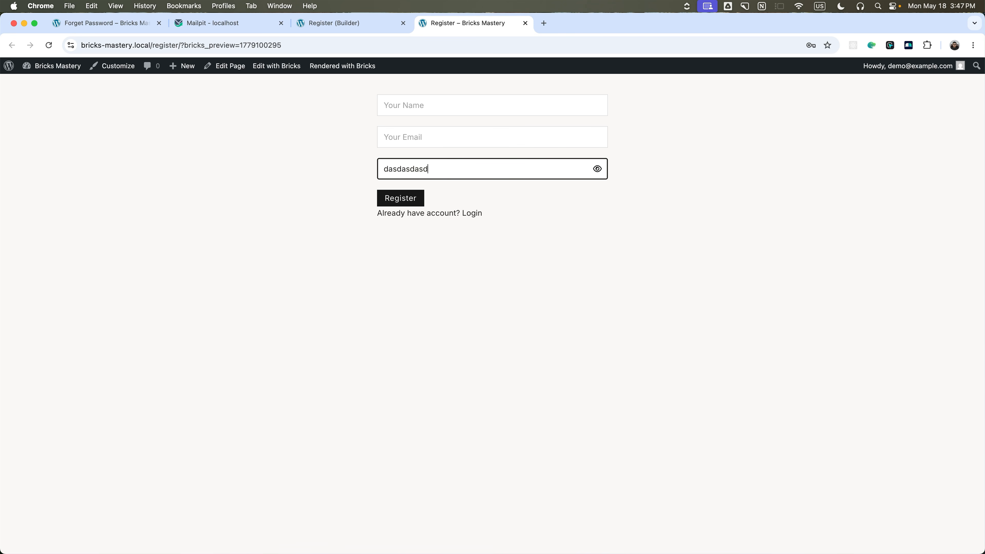
click(597, 168)
click(597, 169)
click(597, 169)
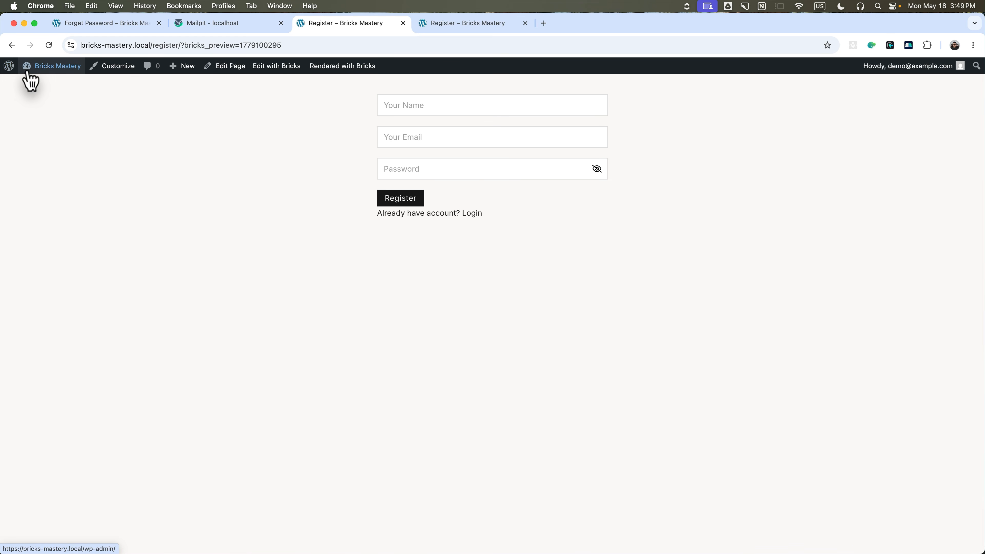
In Bricks Settings, pick the Register page as the custom Registration page and save.
click(34, 84)
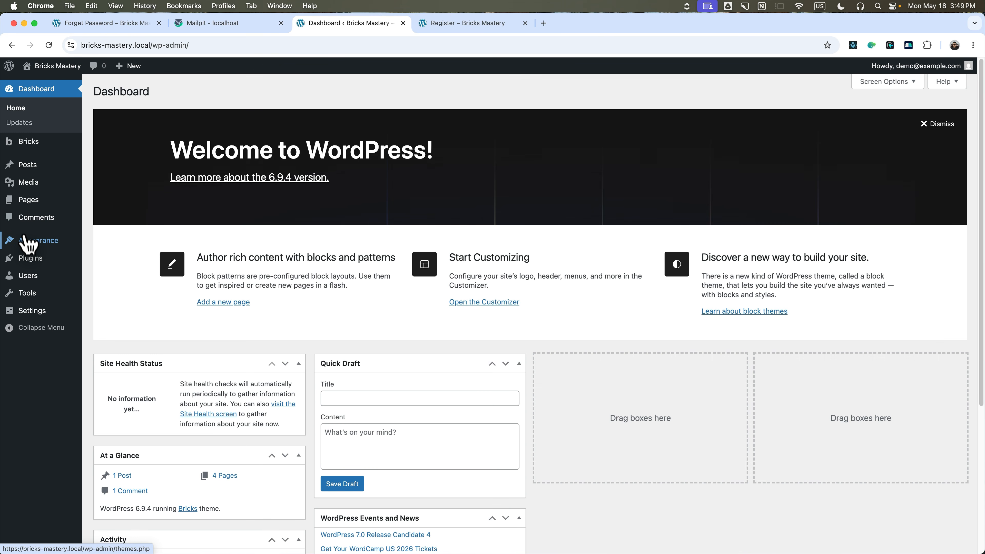
mouse_move(28, 149)
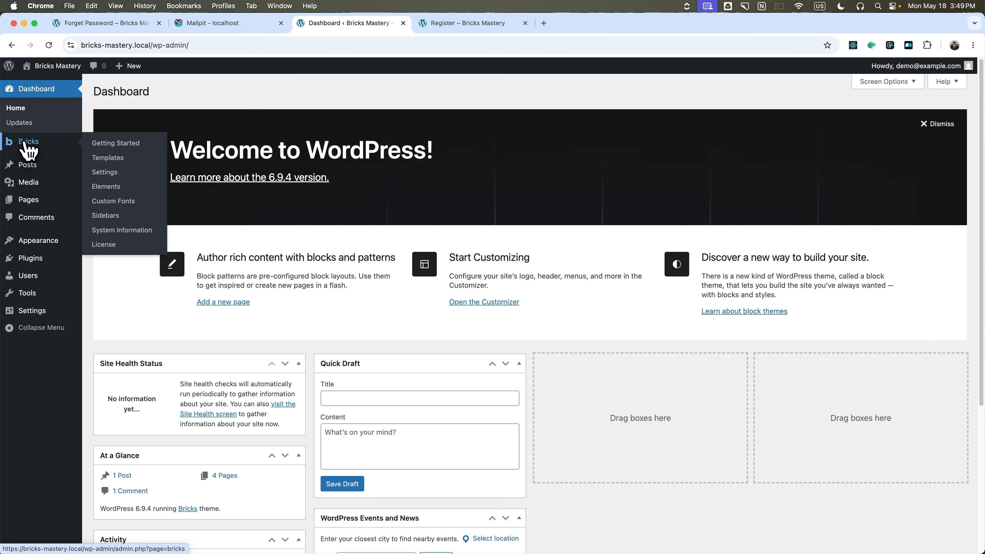
click(109, 172)
scroll(273, 306, down, 5)
scroll(277, 291, up, 9)
scroll(283, 291, down, 5)
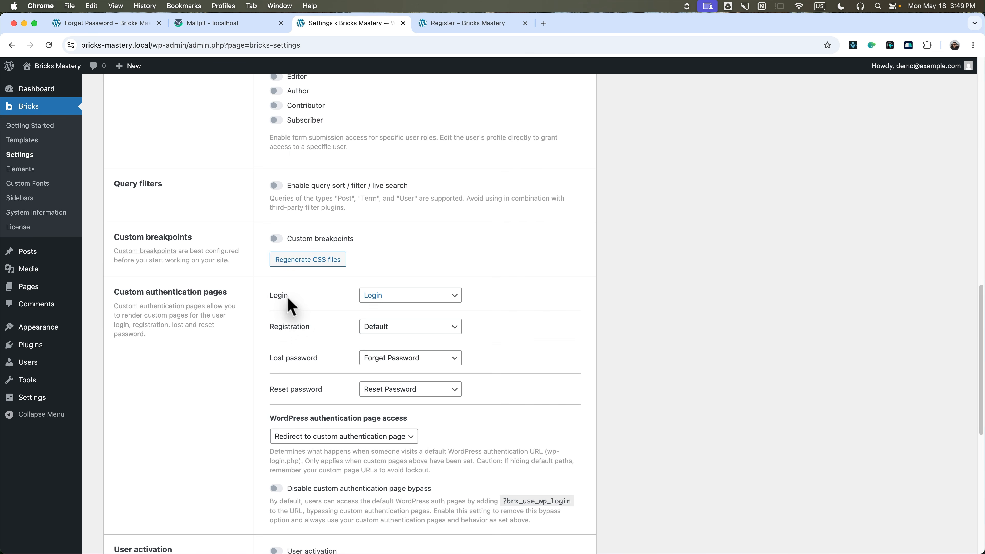
click(391, 328)
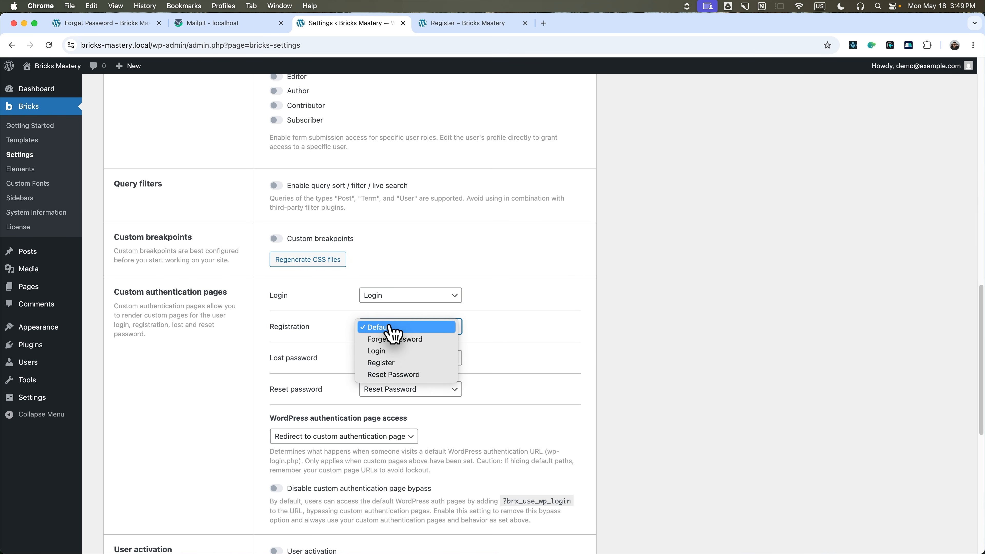
click(390, 363)
scroll(389, 357, down, 3)
scroll(355, 372, down, 8)
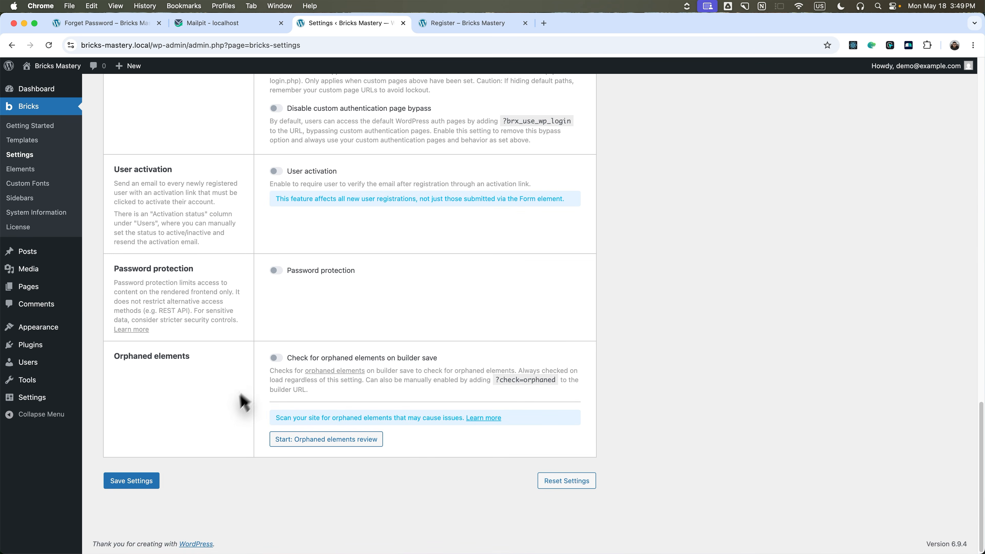
click(149, 481)
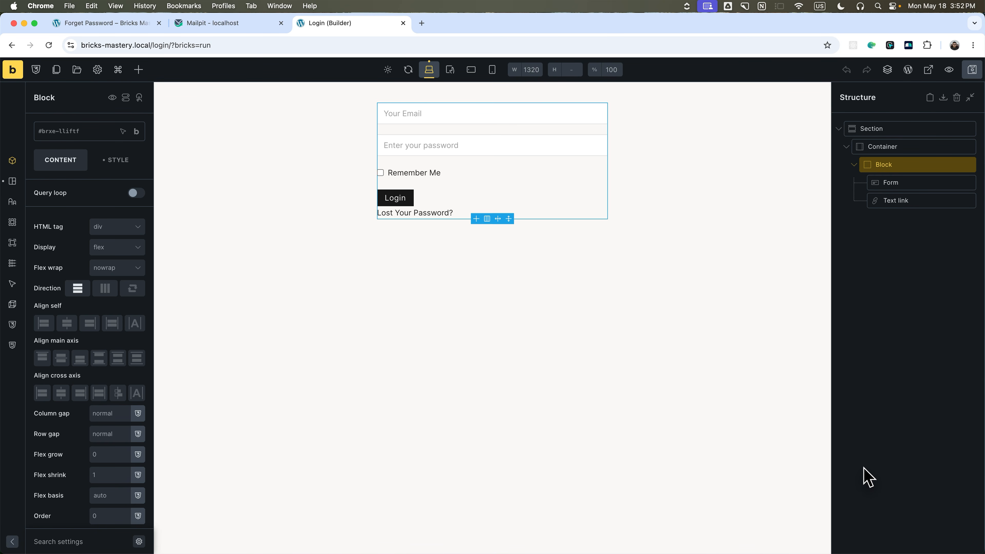
Wrap the Lost Your Password? link in a block and paste a copy of it.
click(886, 208)
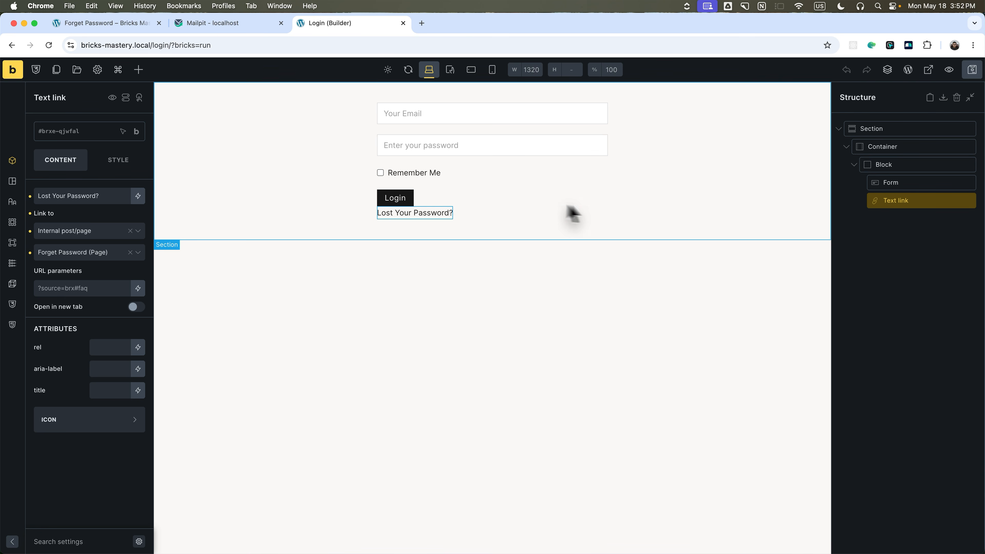
right_click(975, 200)
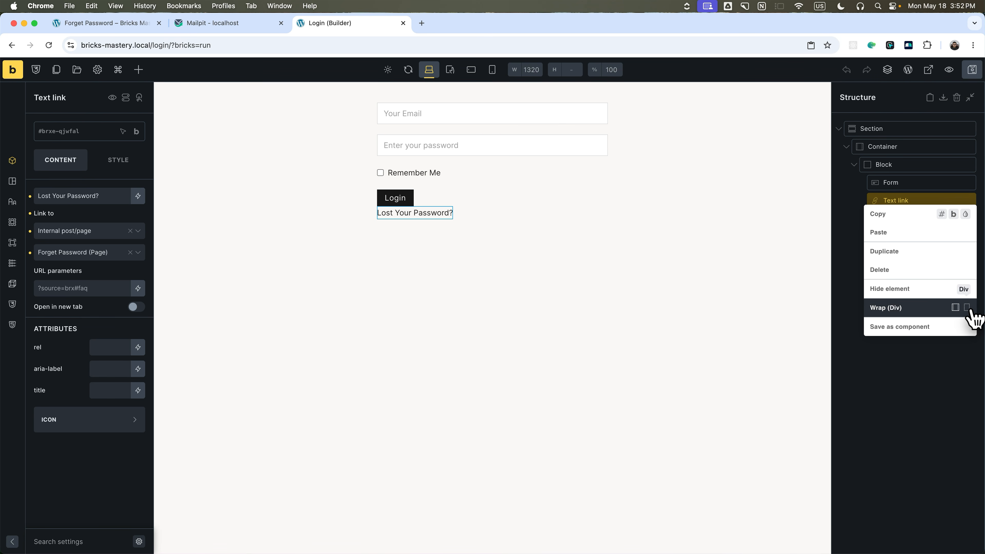
click(932, 310)
click(903, 219)
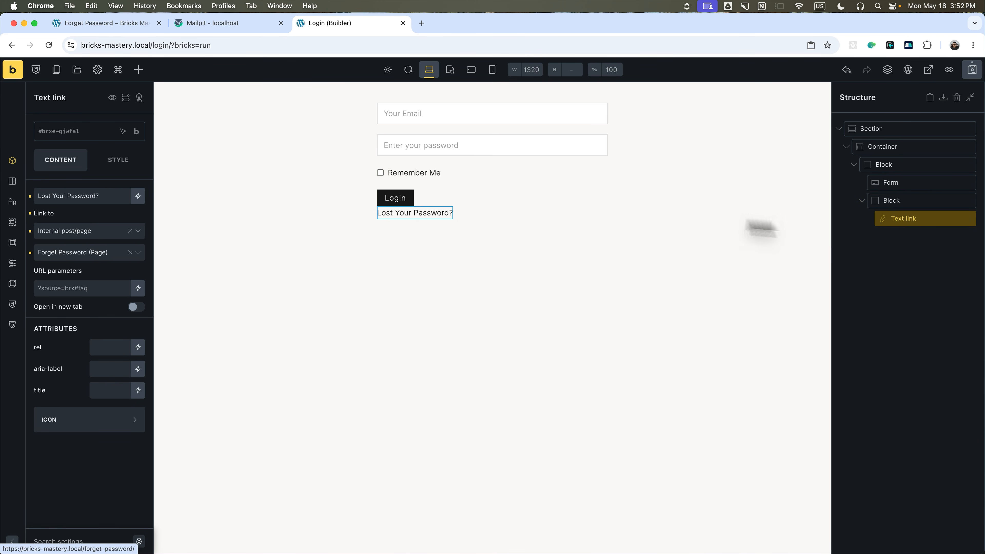
right_click(919, 218)
click(908, 244)
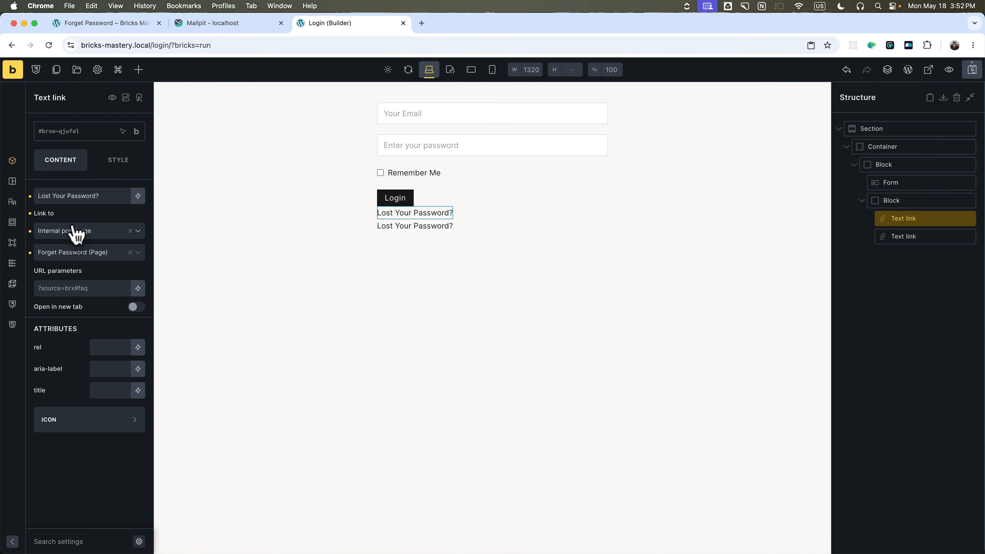
Relabel the copied link 'Register' and link it to the Register page.
triple_click(80, 196)
text(Register)
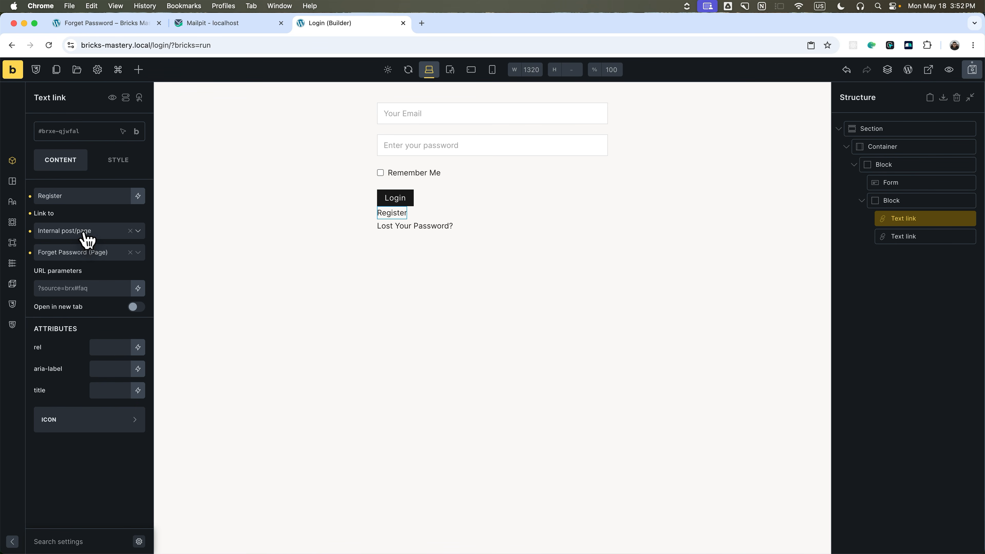
click(83, 232)
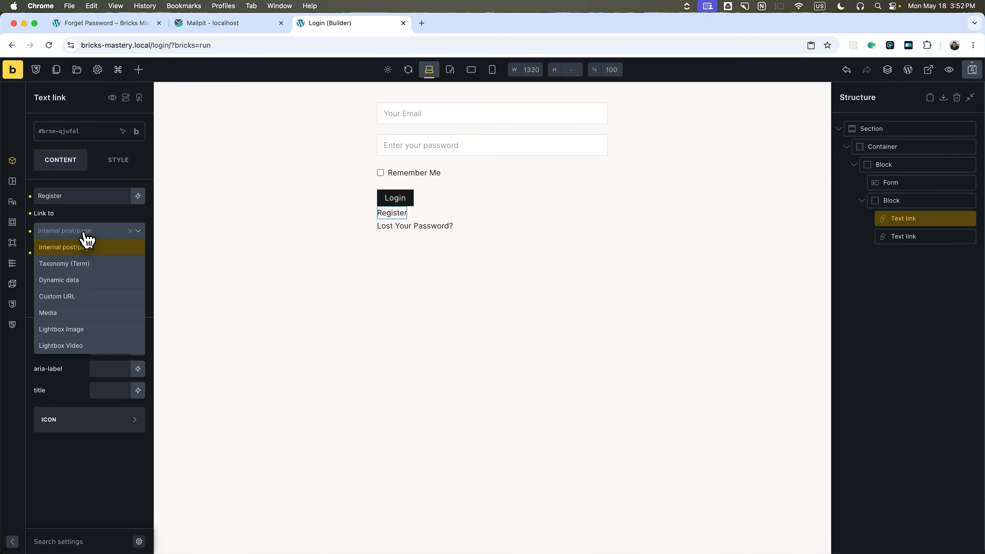
click(83, 248)
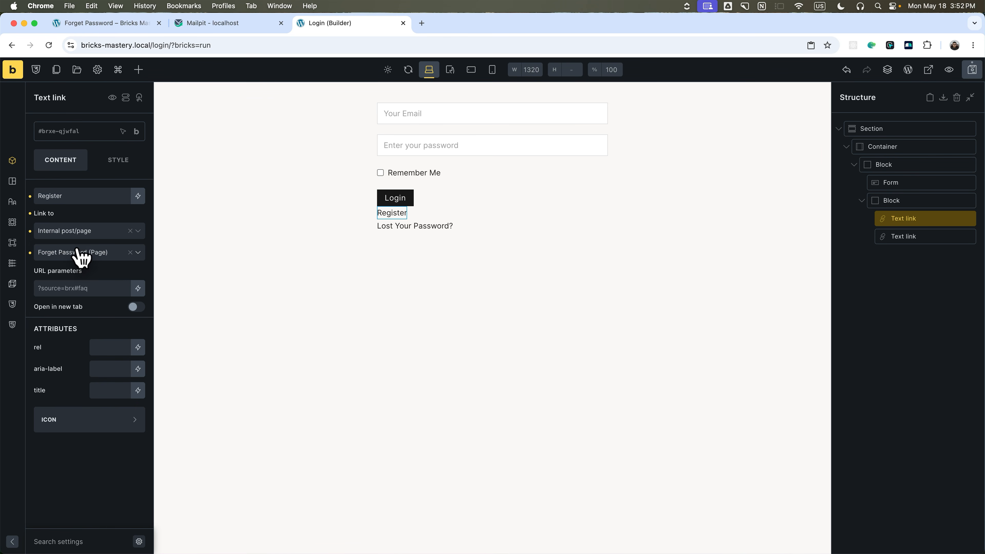
click(77, 252)
click(86, 286)
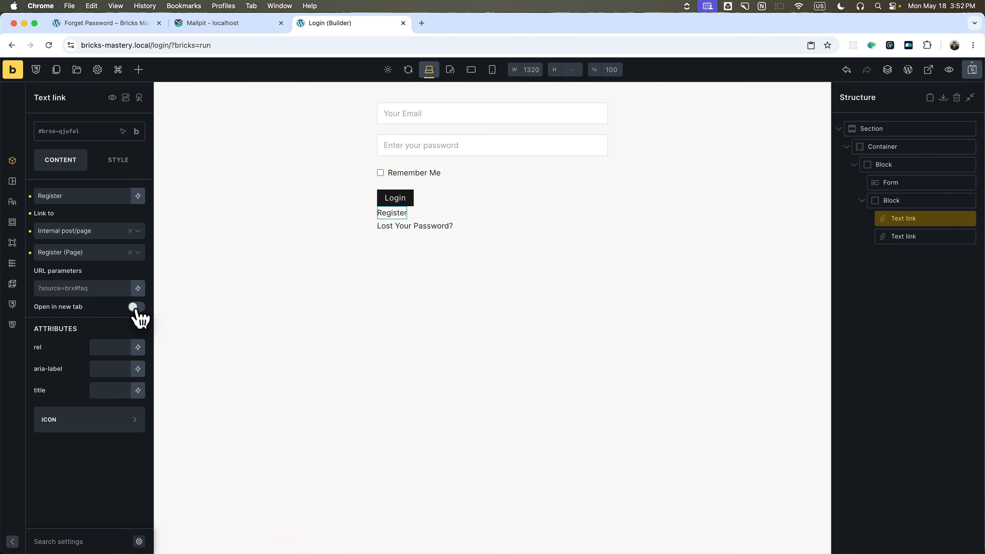
Set the links block to row direction with a var(--space-m) column gap.
click(891, 201)
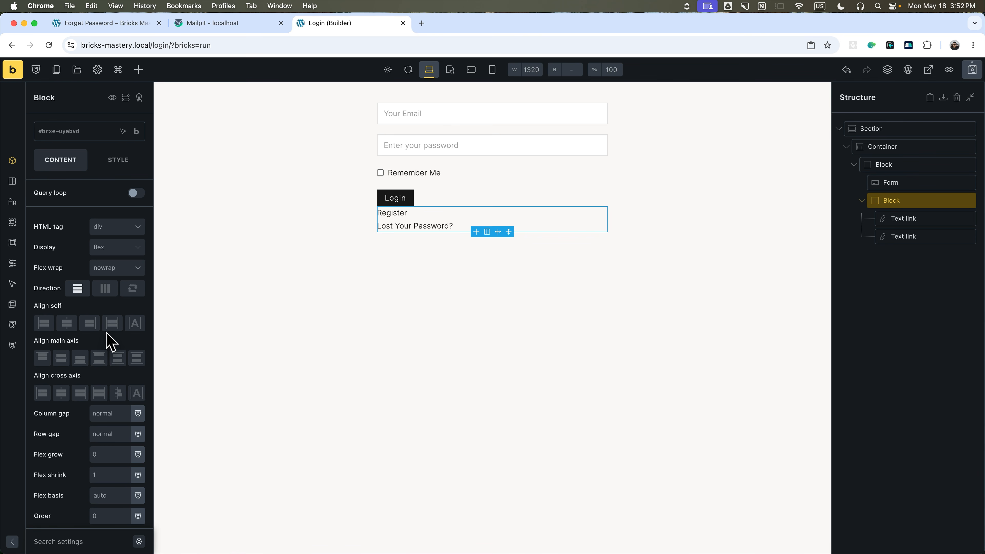
click(103, 288)
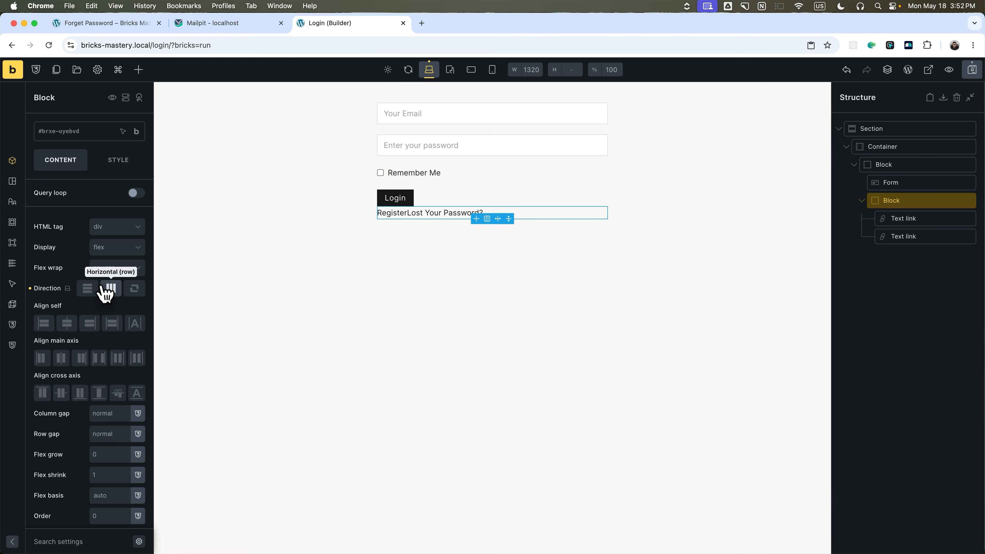
click(114, 412)
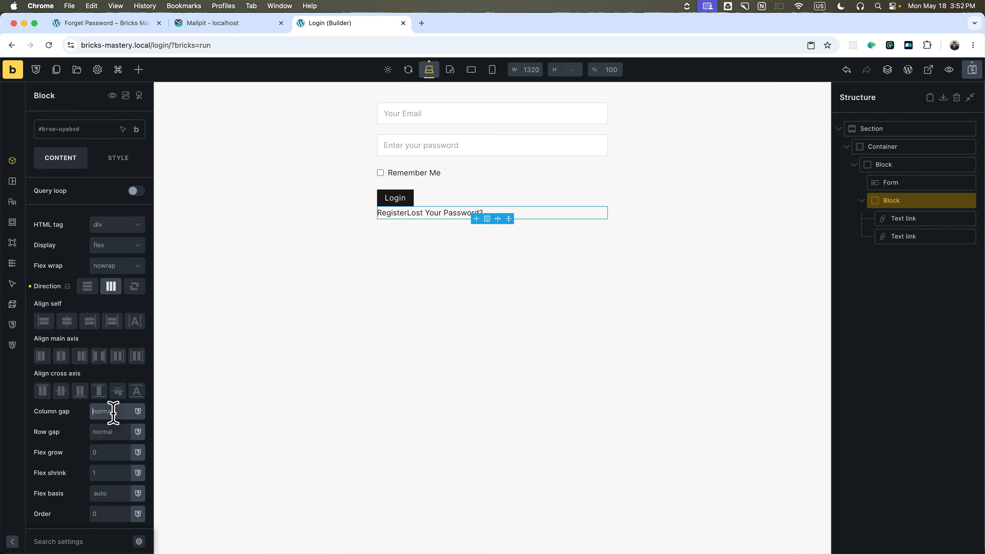
click(138, 411)
click(92, 490)
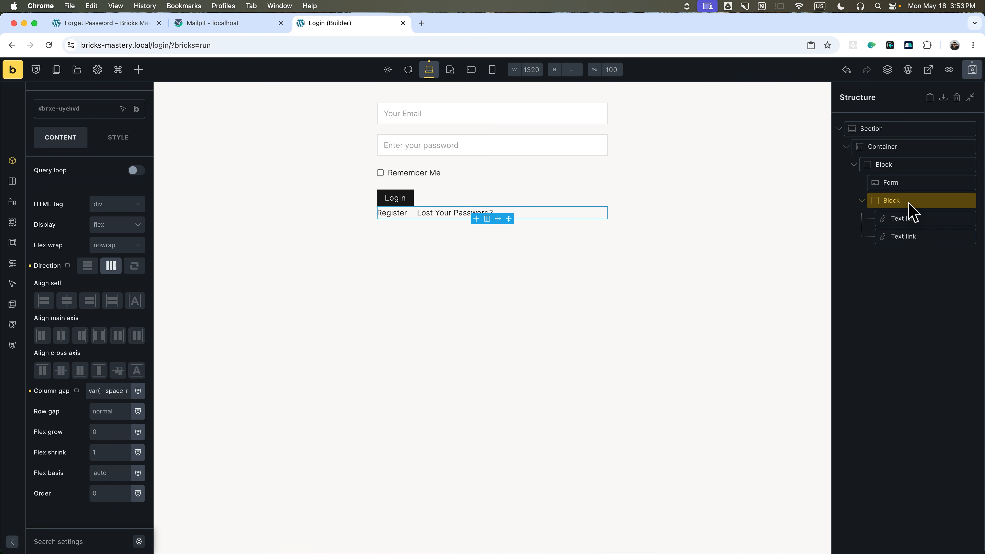
click(861, 201)
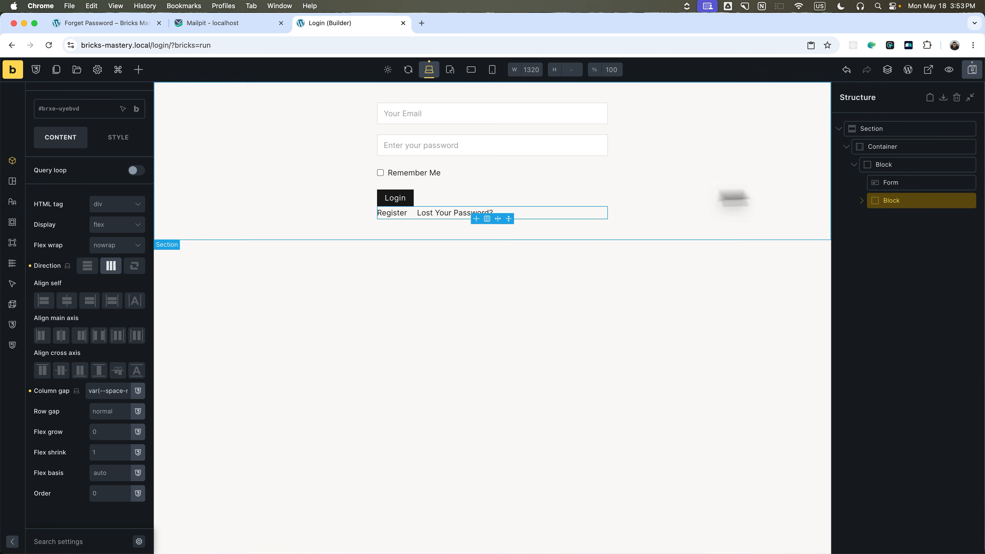
Give the outer form block a var(--space-m) row gap and save the Login page.
click(873, 166)
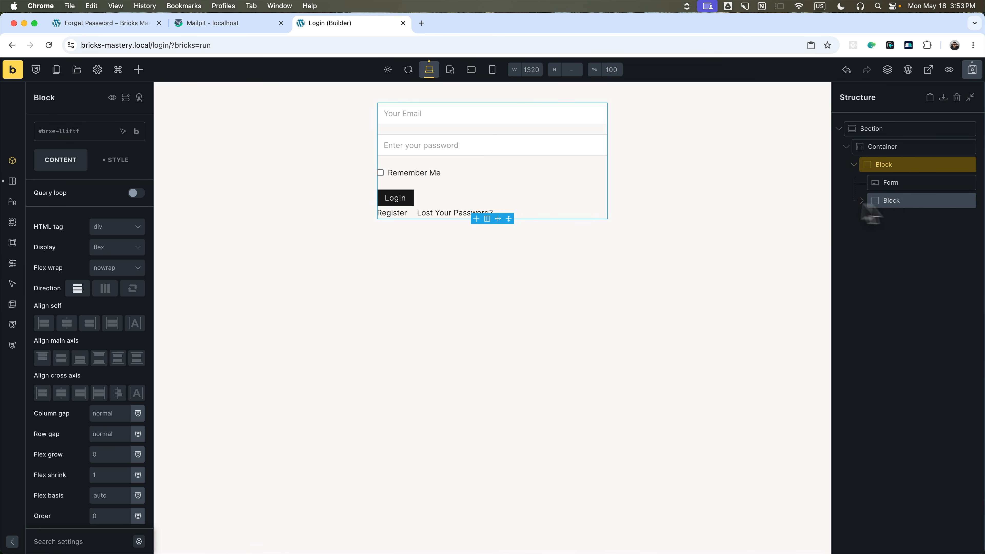
click(897, 198)
click(890, 182)
click(892, 196)
click(887, 170)
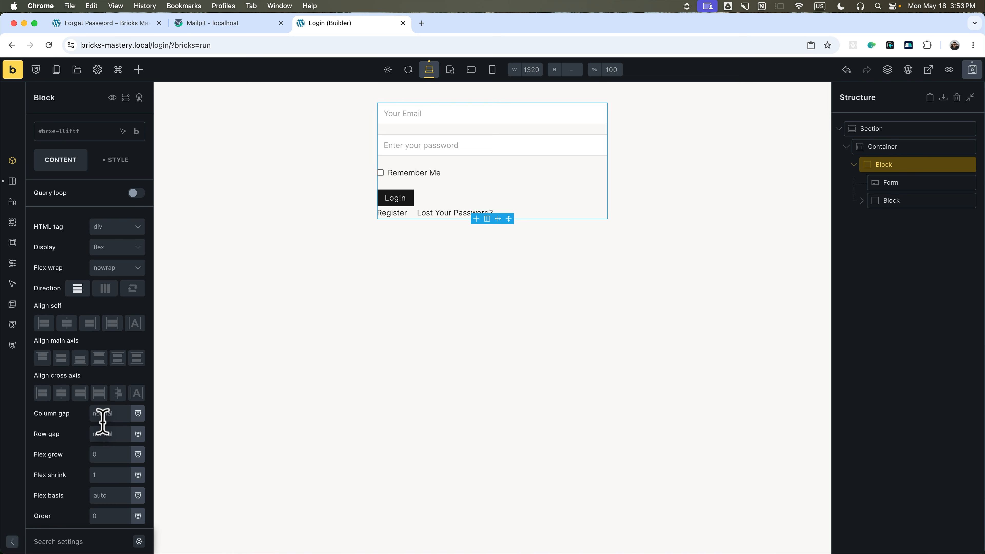
click(135, 433)
click(92, 499)
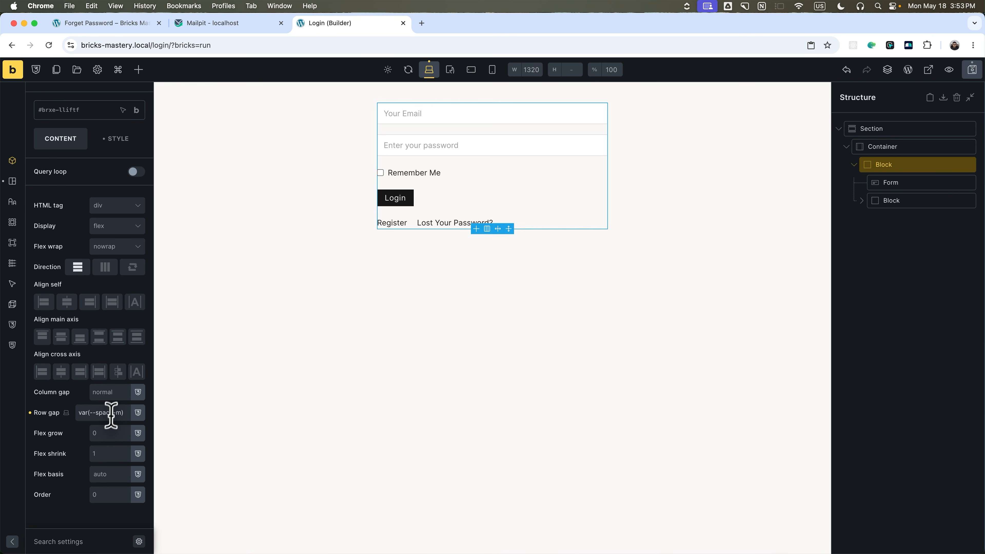
click(972, 70)
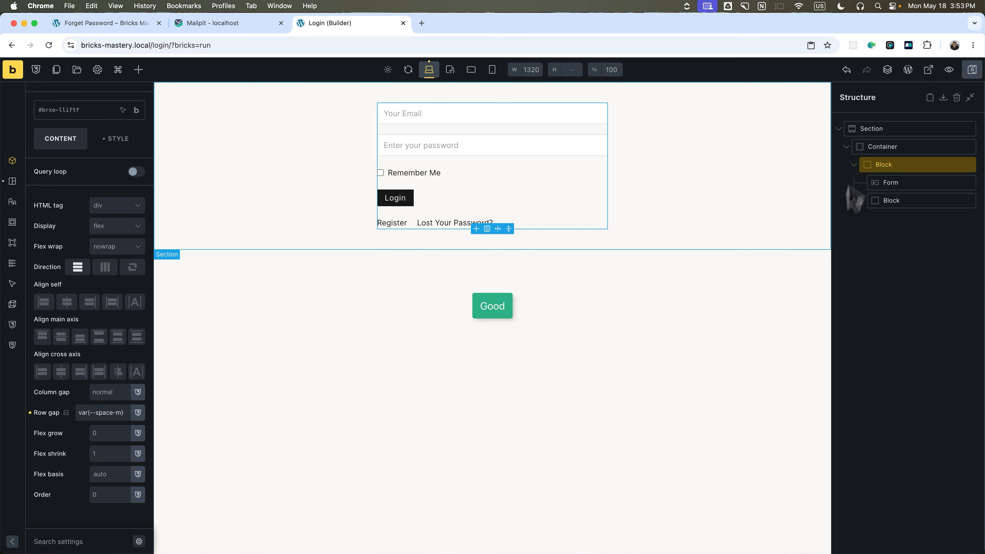
Move the form block to top level, delete the leftover section, and save.
click(853, 164)
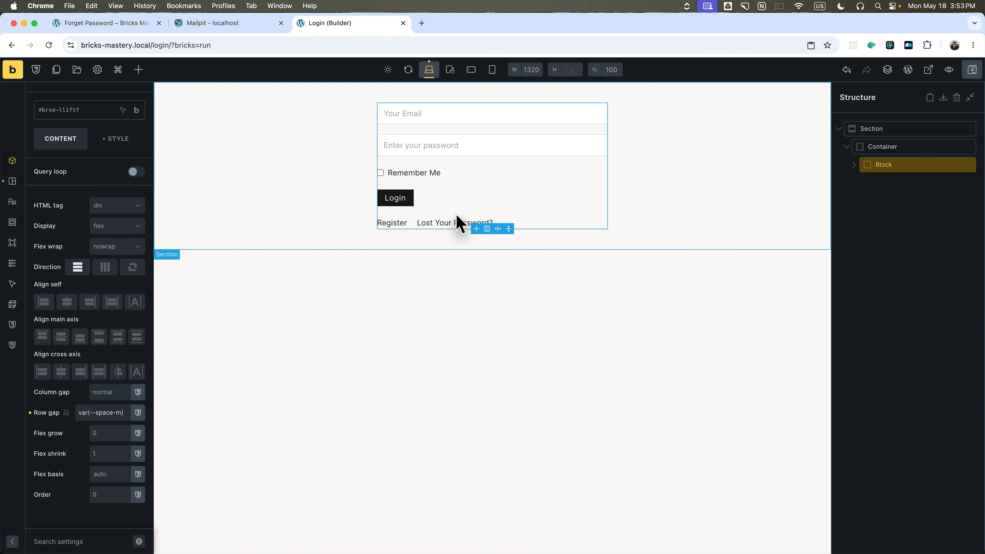
drag(875, 166, 867, 130)
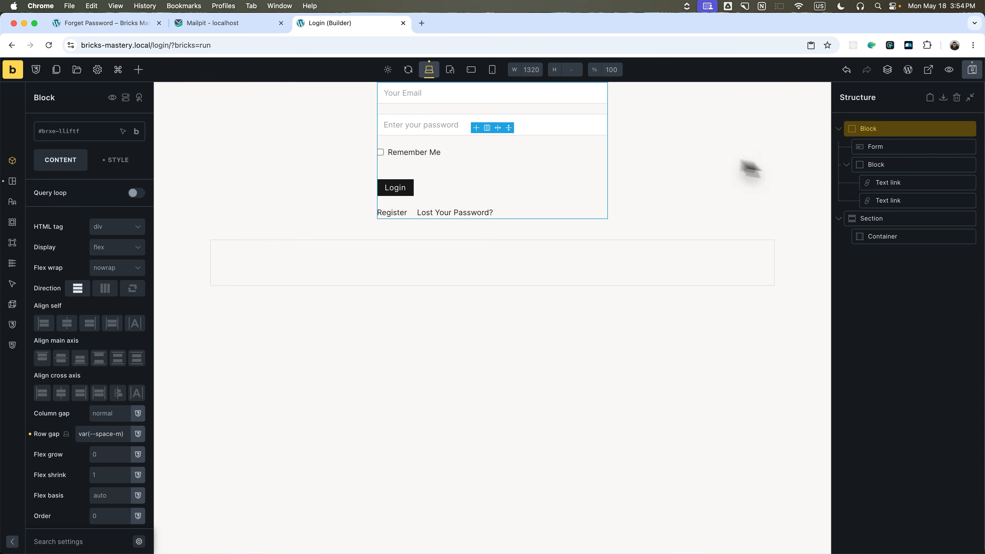
click(880, 219)
right_click(894, 222)
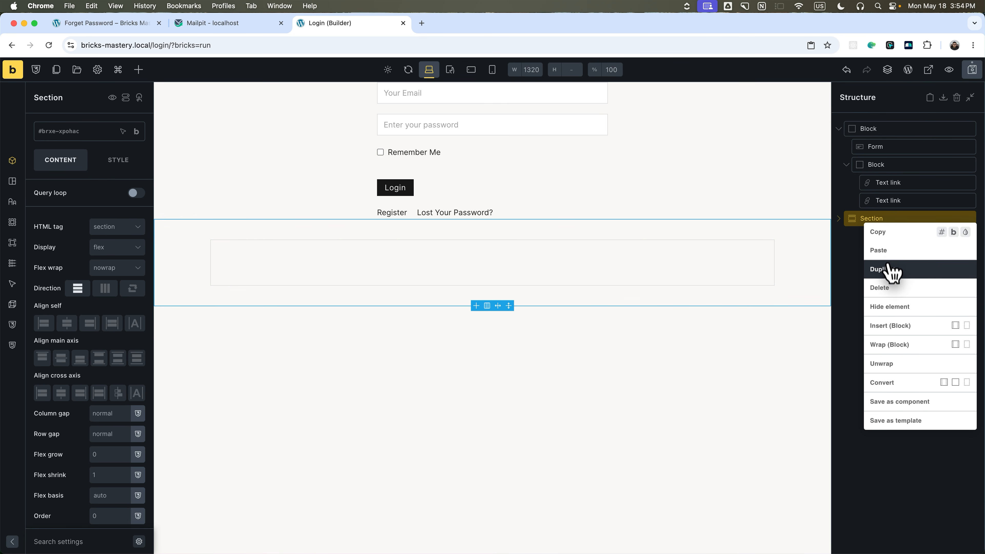
click(890, 287)
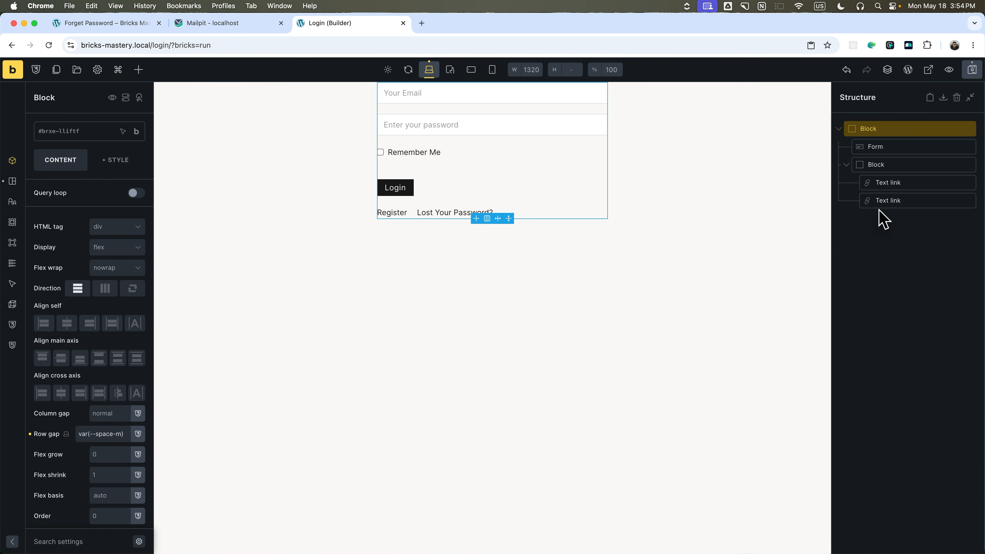
click(972, 69)
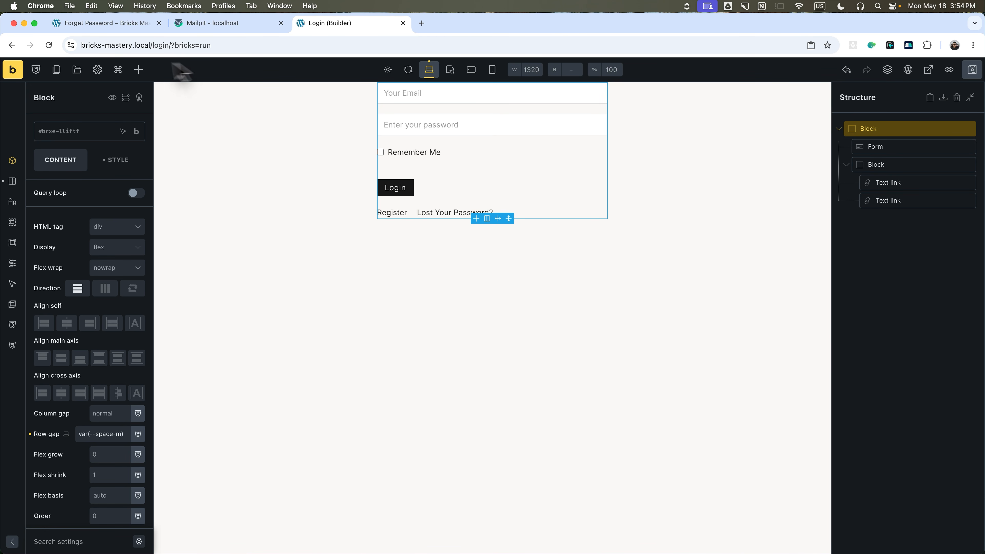
click(58, 74)
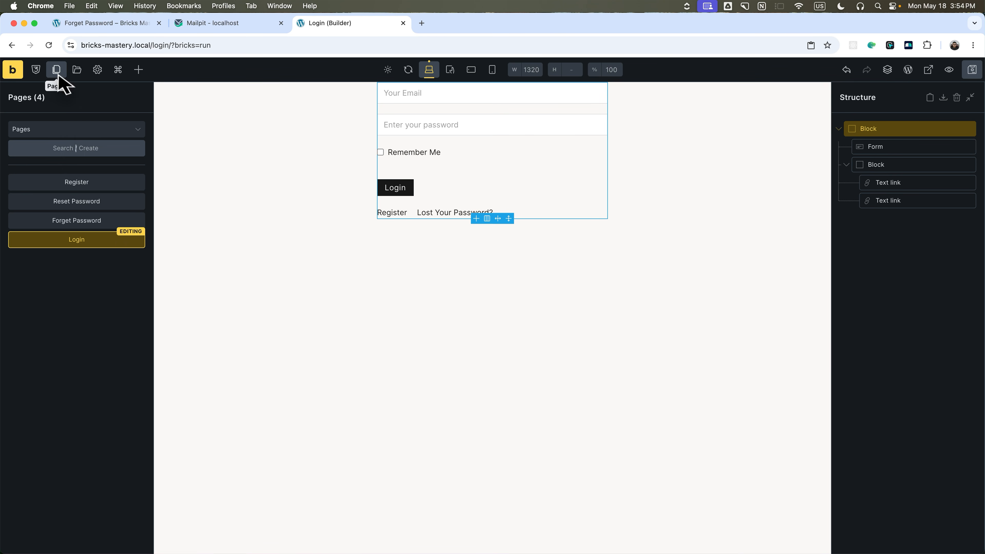
Open the Register page and set its form block's row gap to var(--space-m).
click(75, 185)
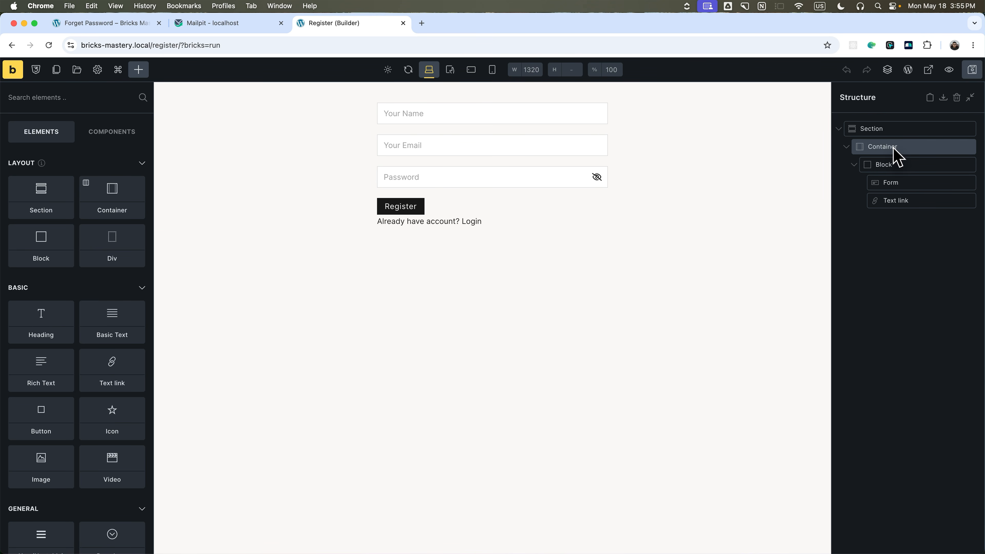
click(886, 165)
scroll(99, 390, down, 1)
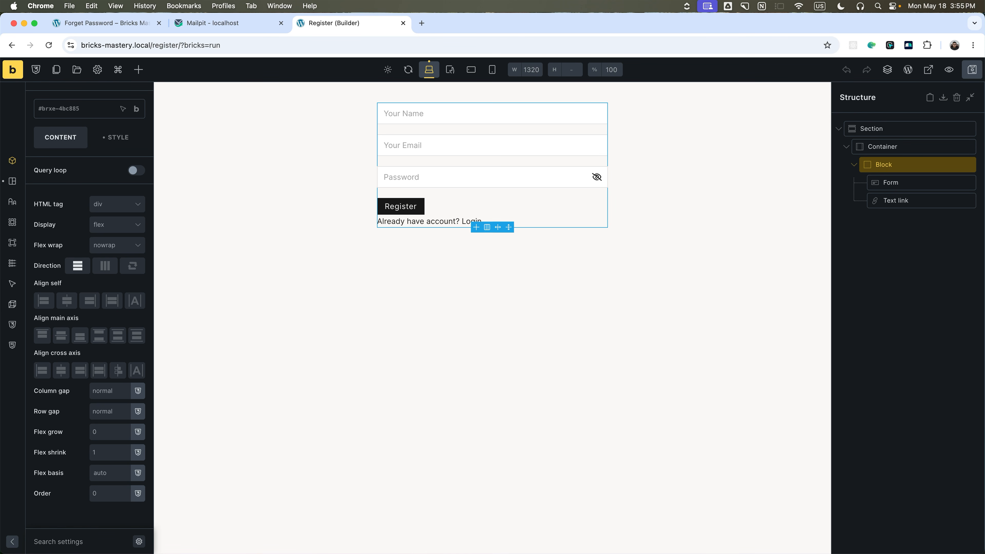
click(98, 410)
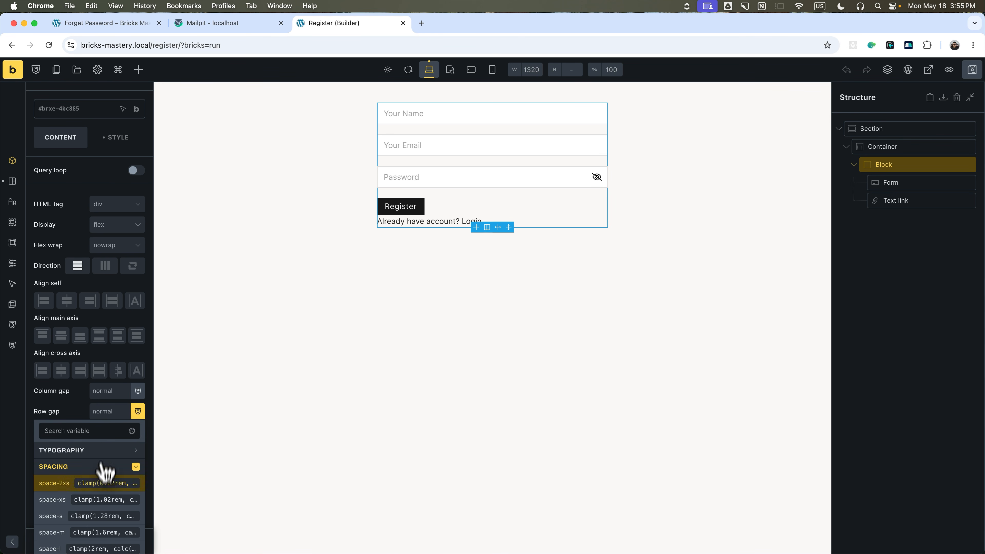
click(85, 518)
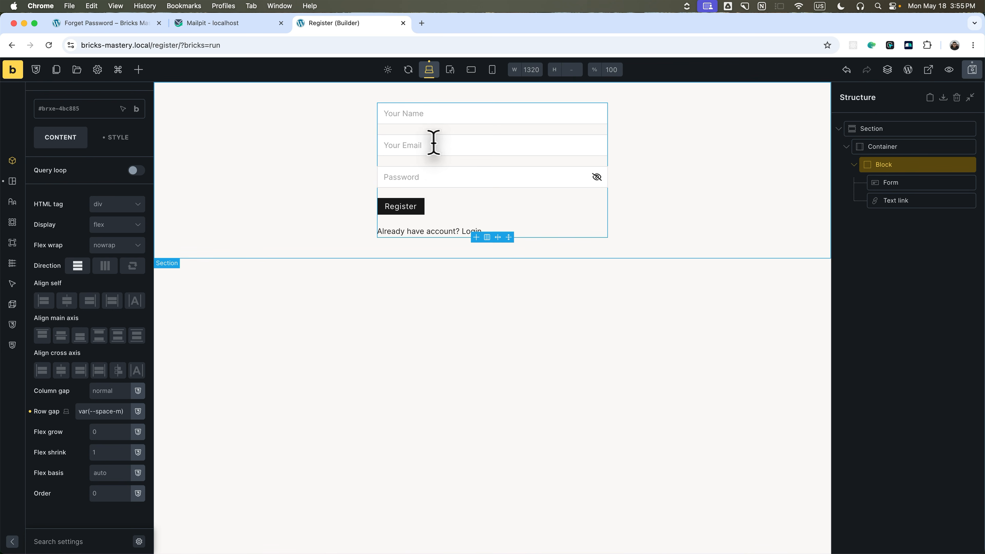
Move the Register form block above the section and delete the empty section.
drag(888, 164, 876, 130)
click(946, 185)
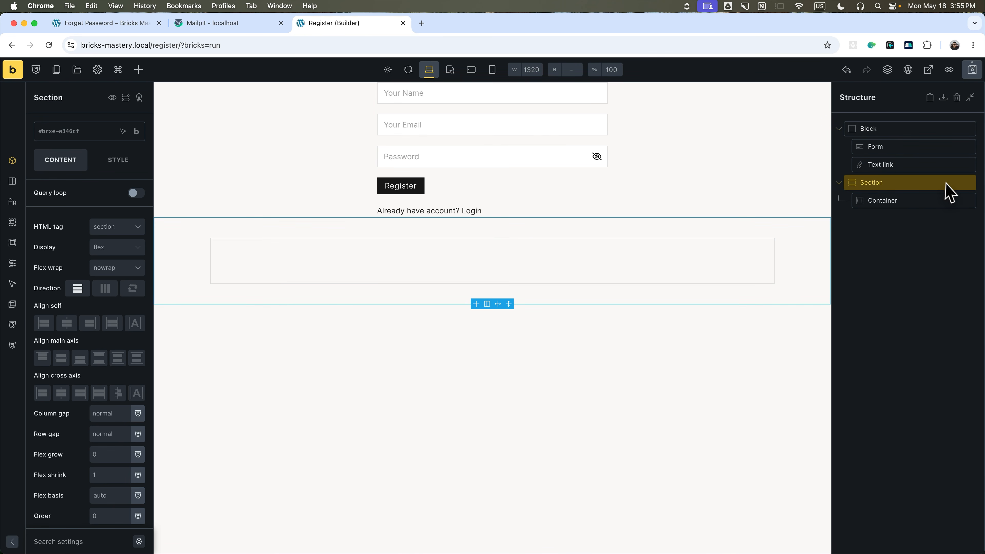
right_click(946, 185)
click(906, 247)
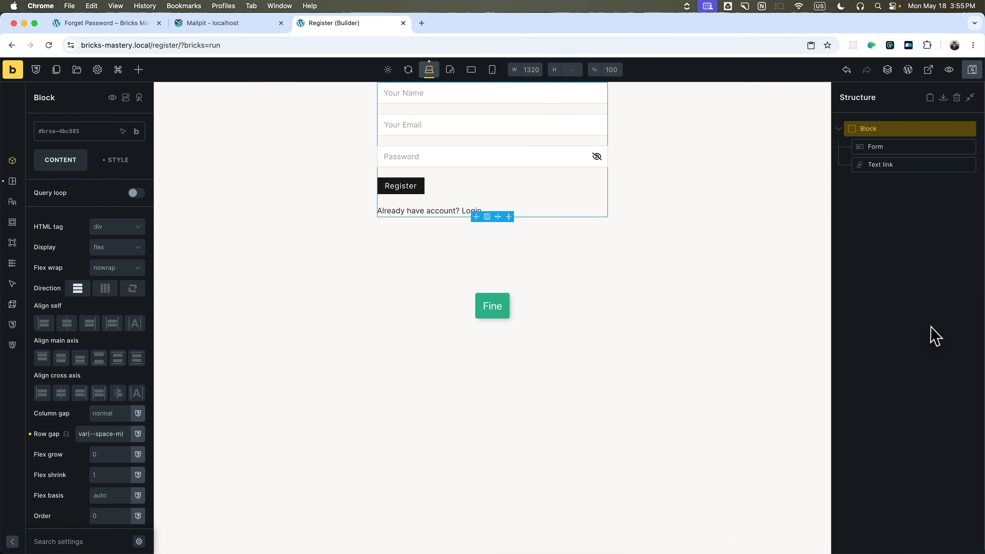
click(56, 69)
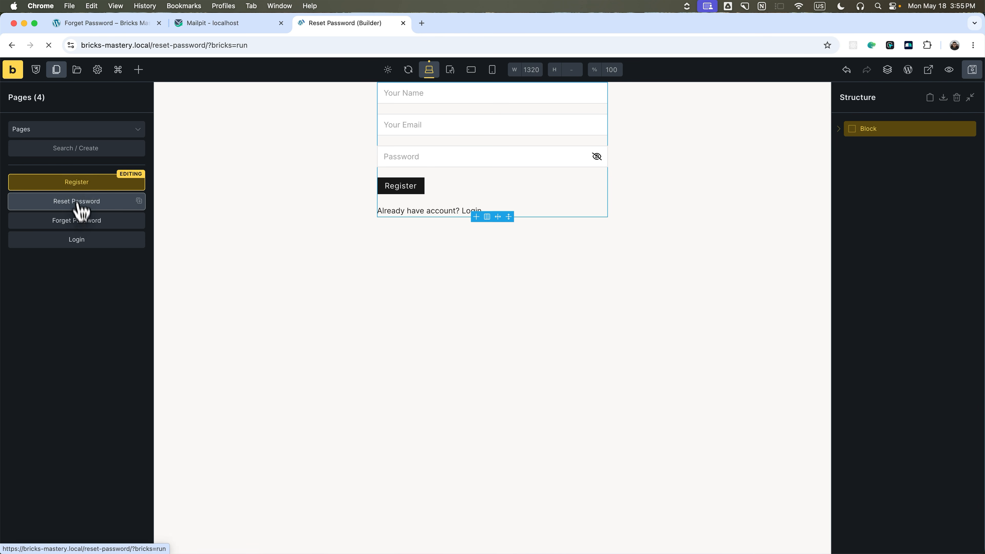
Open Reset Password and set its form block's row gap to var(--space-m).
click(79, 201)
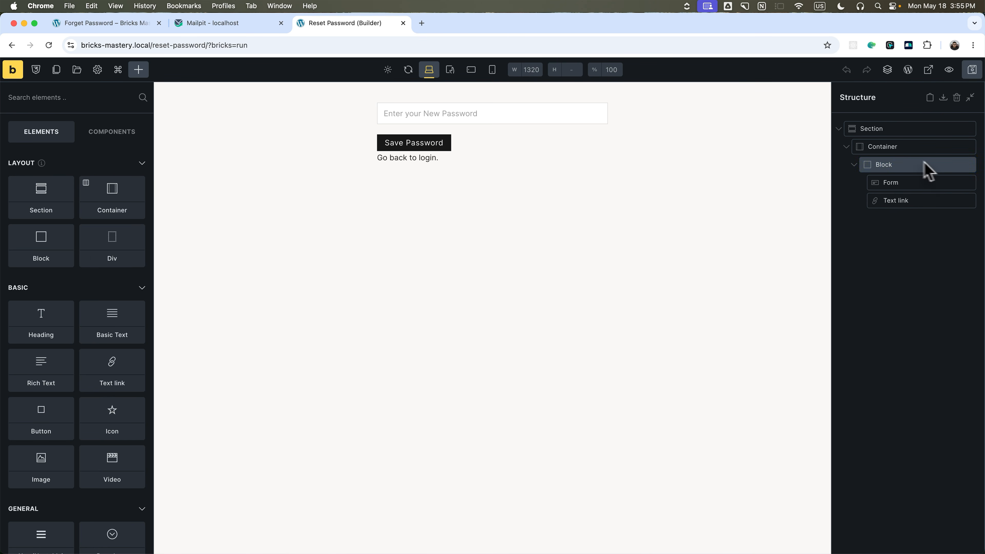
click(930, 166)
scroll(95, 418, down, 1)
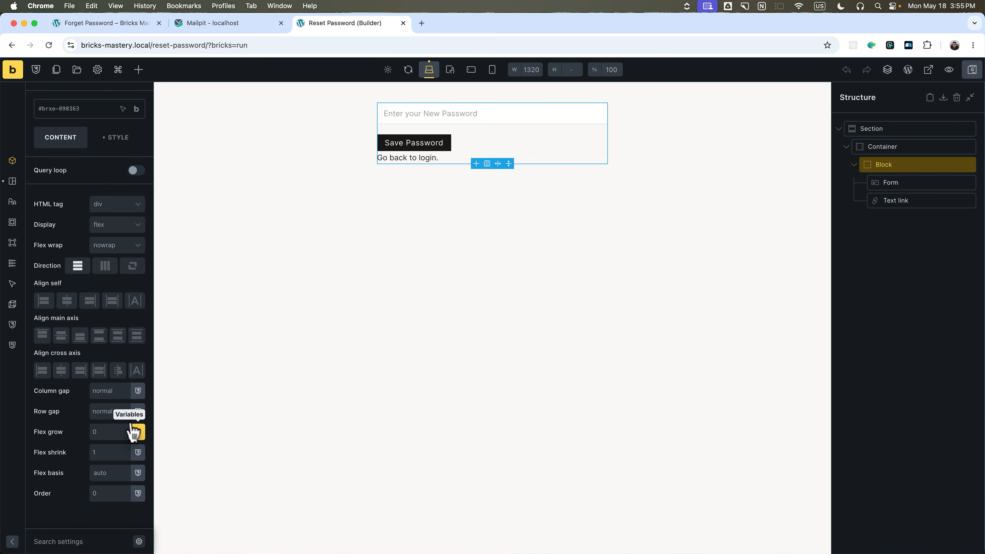
click(138, 407)
click(102, 528)
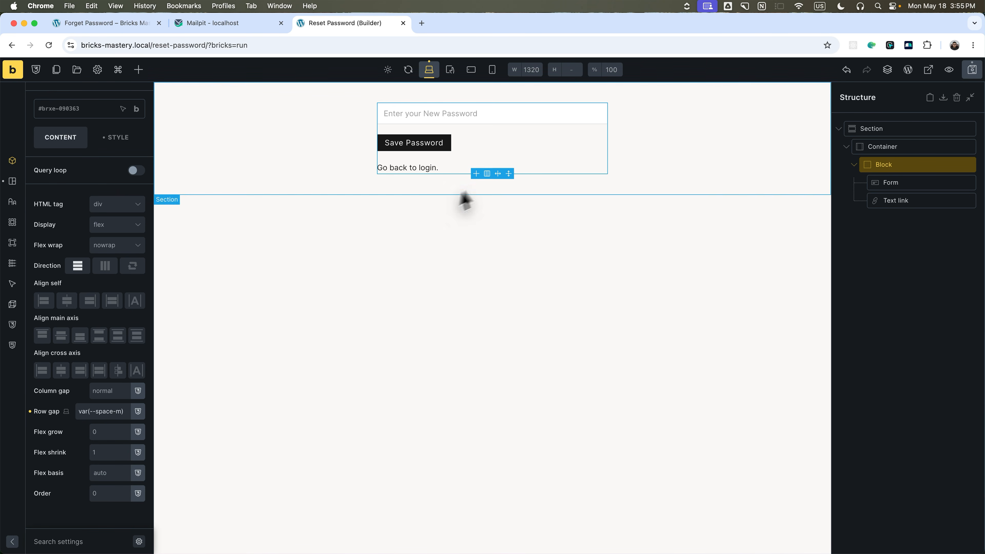
Move the Reset Password form block above the Section and delete the Section.
drag(932, 162, 866, 138)
click(878, 183)
right_click(878, 183)
click(880, 228)
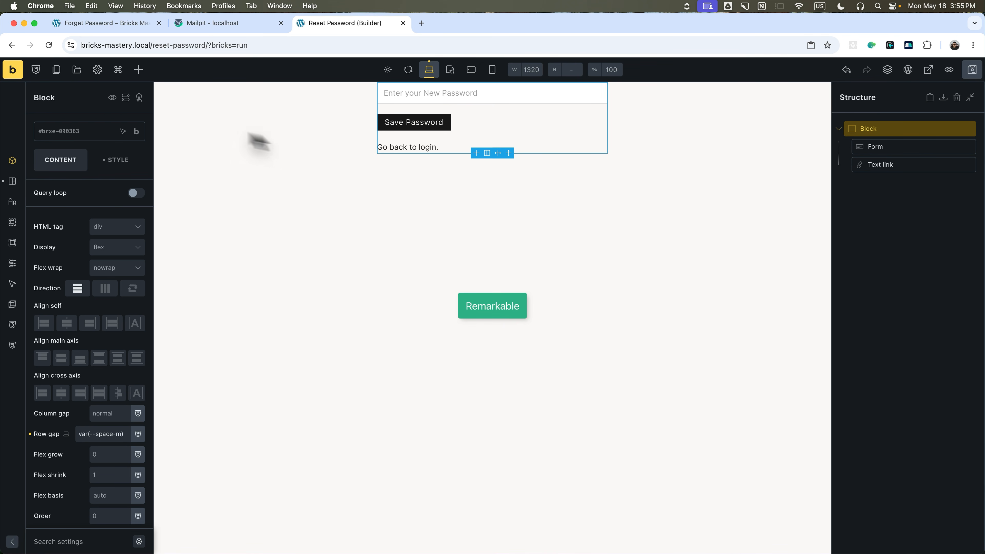
Open Forget Password and set its form block's row gap to var(--space-m).
click(57, 71)
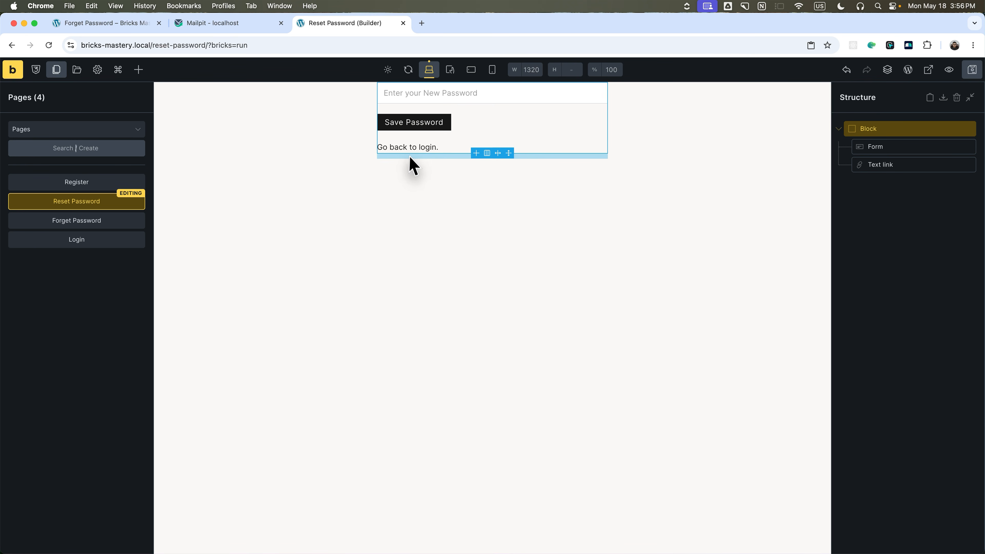
click(97, 226)
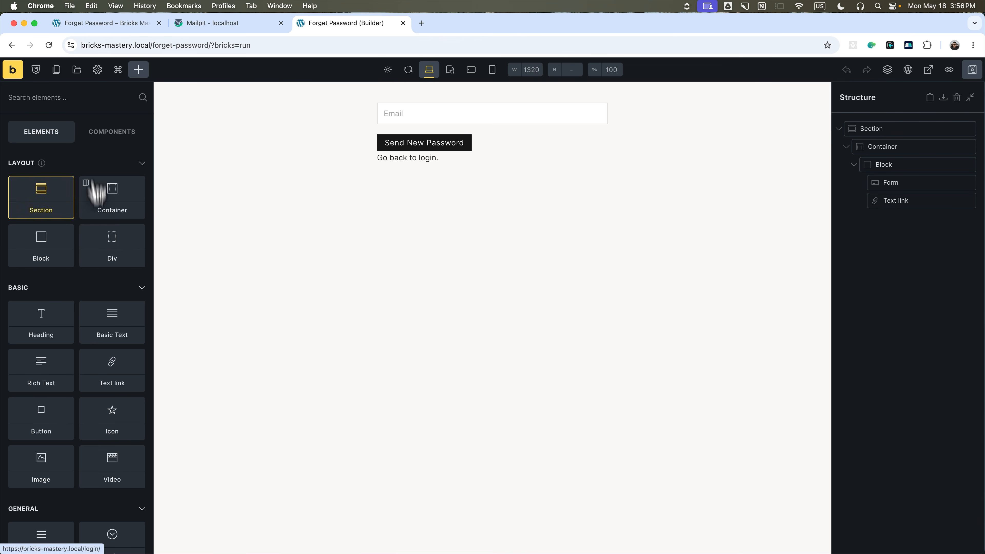
click(56, 70)
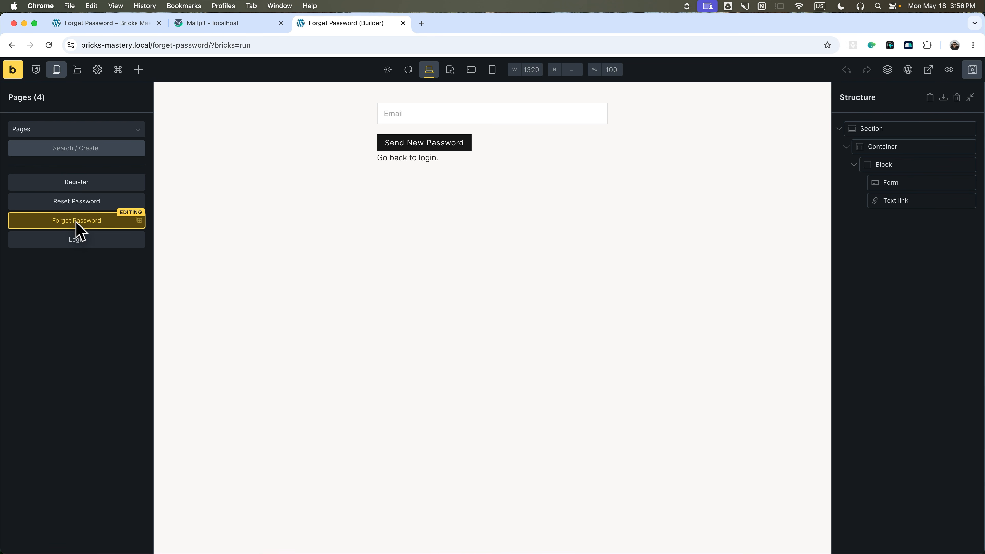
click(457, 159)
scroll(93, 419, down, 2)
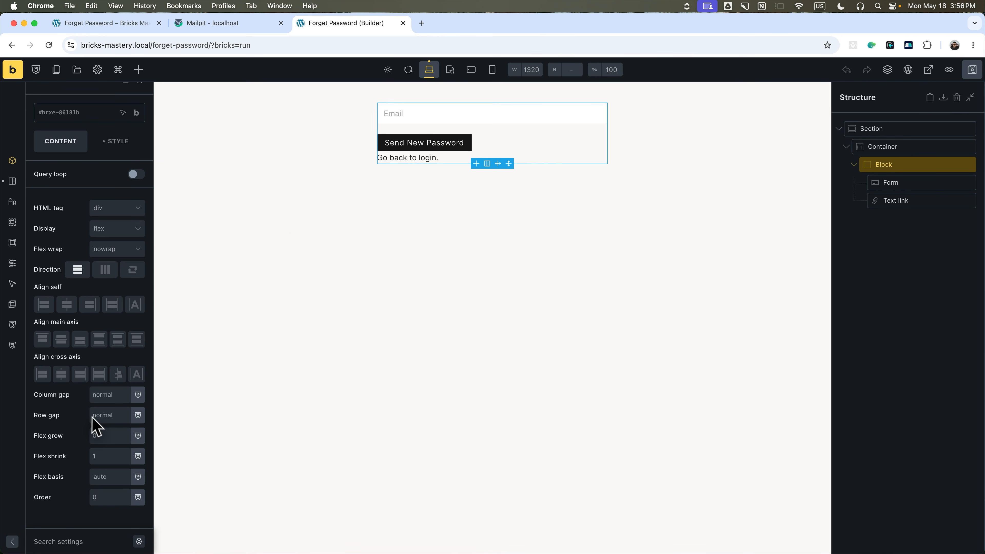
click(127, 410)
click(81, 530)
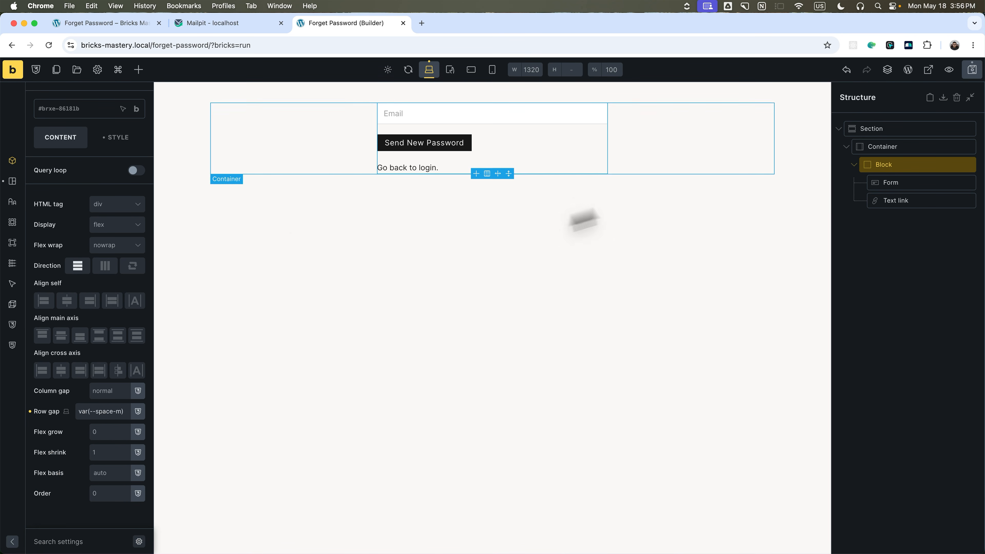
Move the Forget Password form block to top level, delete the Section, and save.
drag(879, 165, 861, 129)
click(852, 184)
right_click(855, 183)
click(887, 248)
click(838, 129)
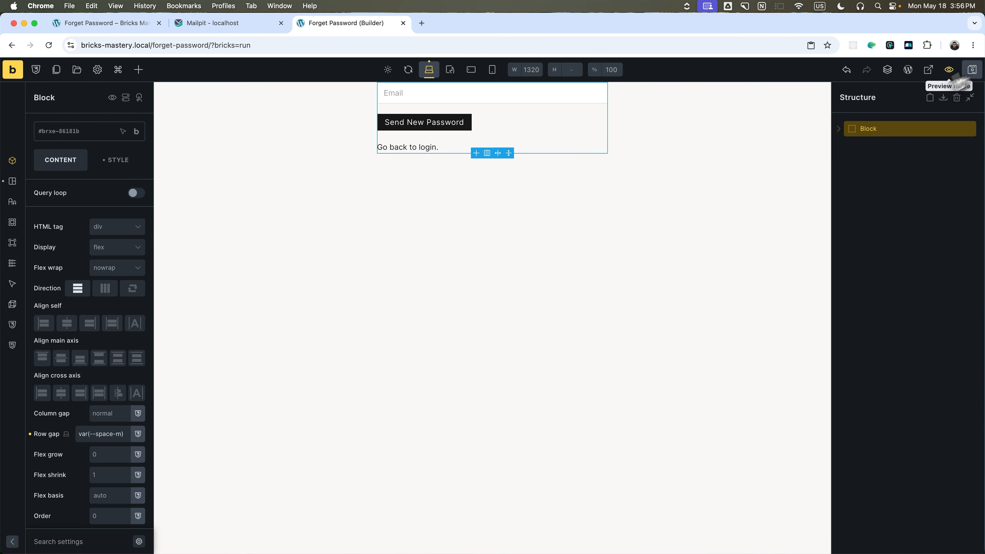
click(972, 69)
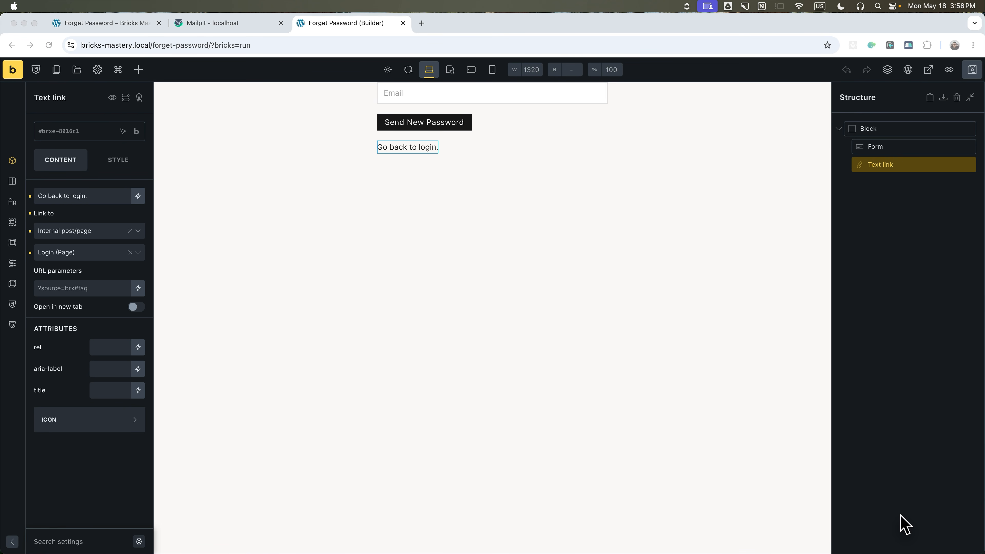
click(14, 71)
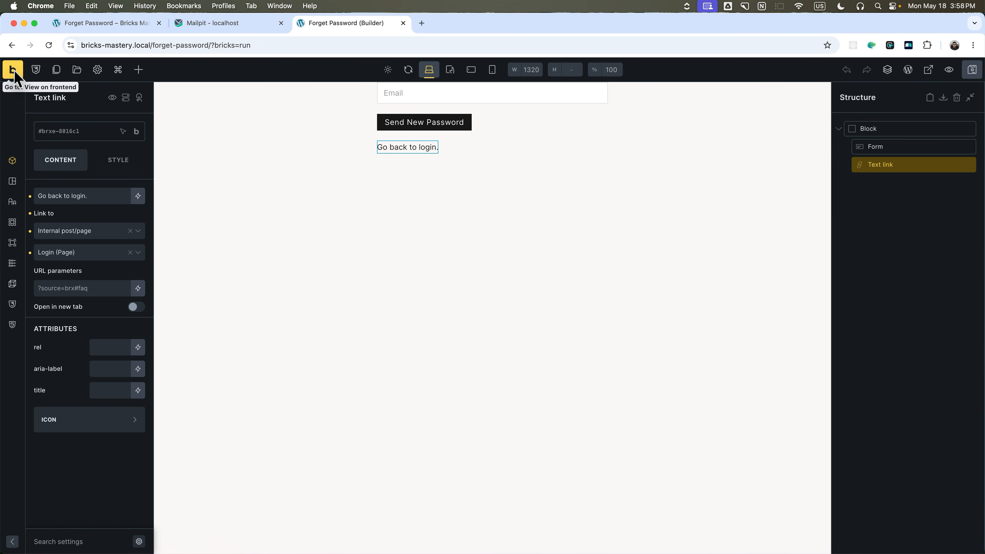
From Bricks > Templates, edit the Auth Template with Bricks.
mouse_move(35, 67)
click(38, 90)
mouse_move(40, 140)
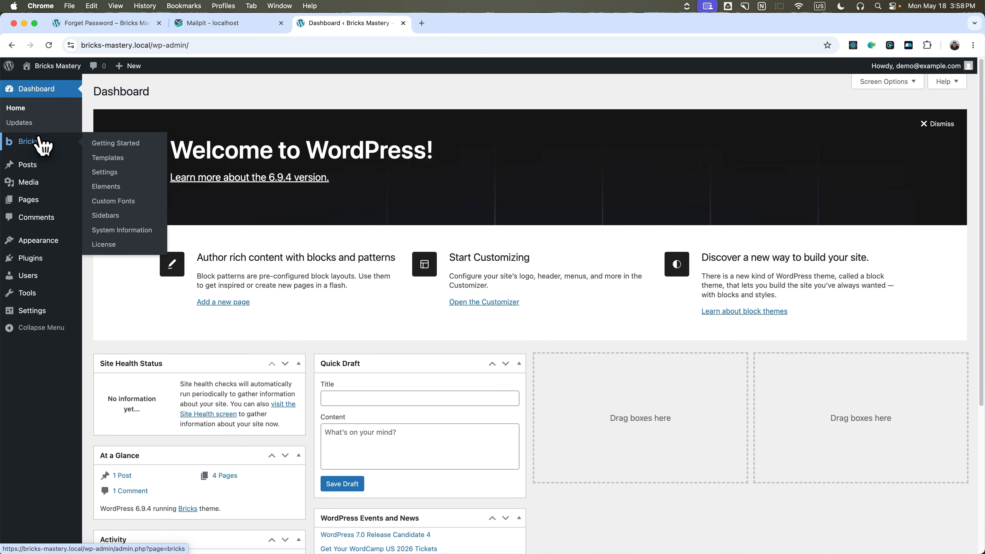
click(97, 154)
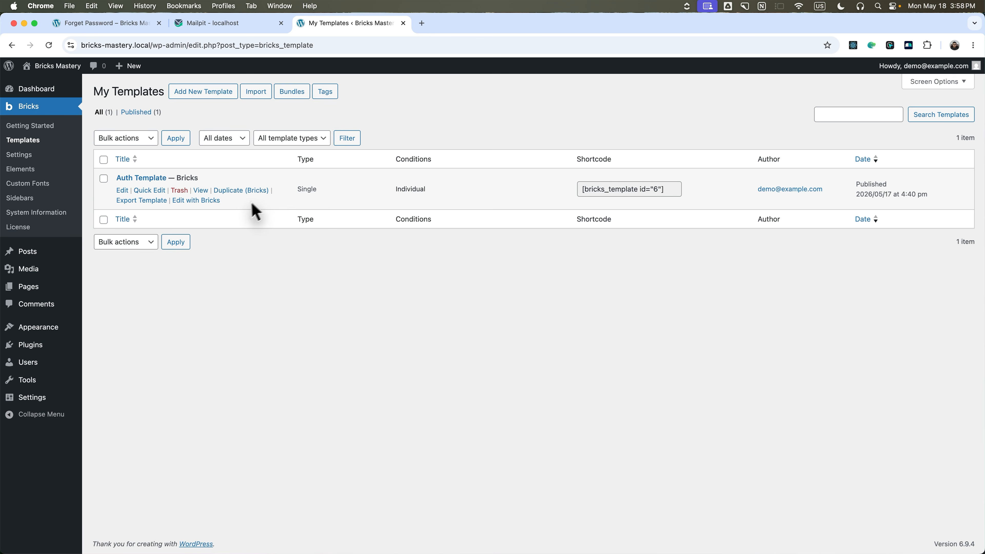
click(197, 201)
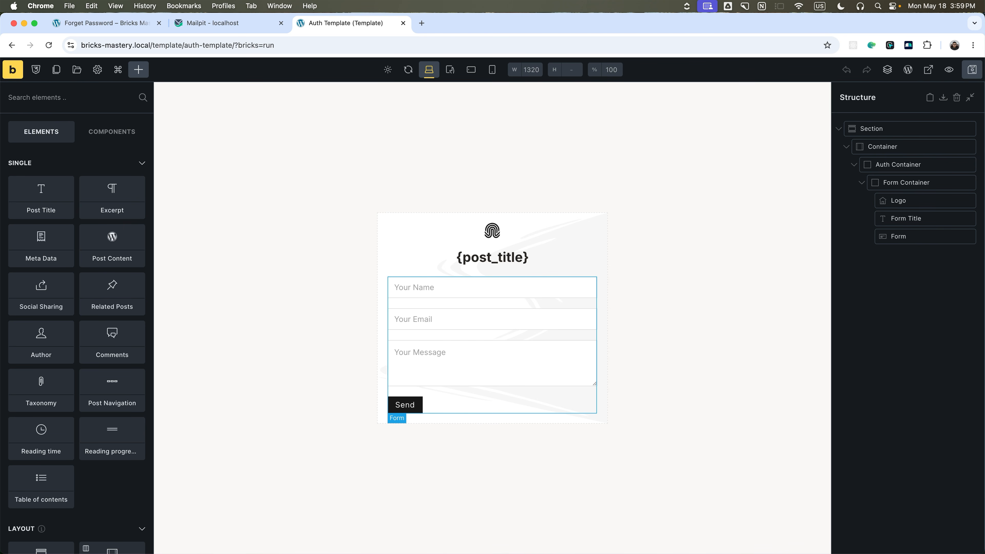
Delete the template's Form and add a Post Content element in its place.
click(910, 239)
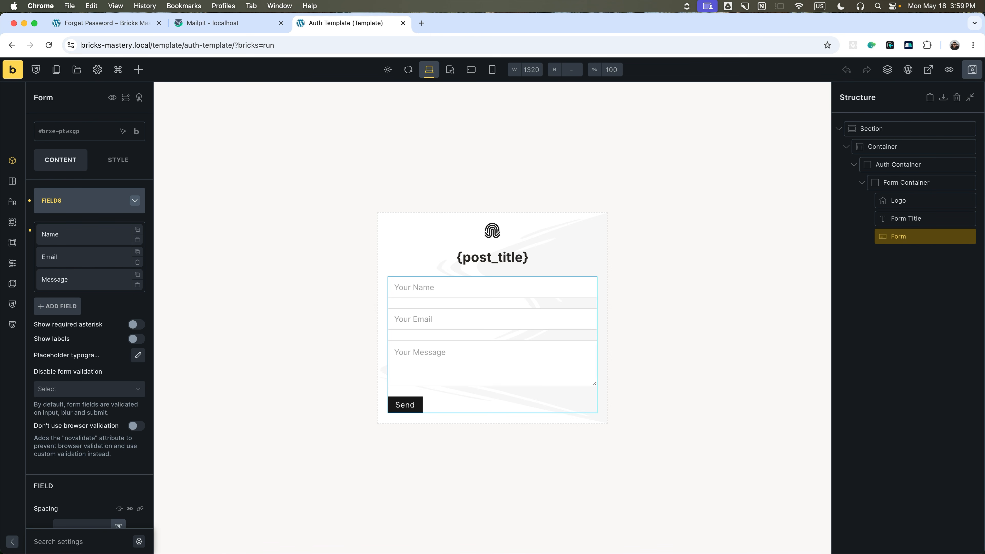
right_click(910, 237)
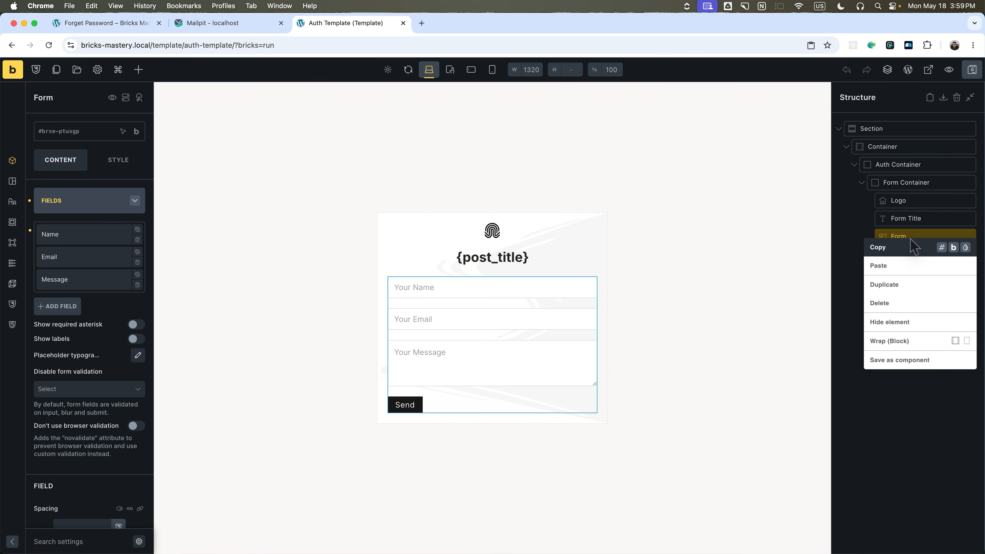
click(902, 301)
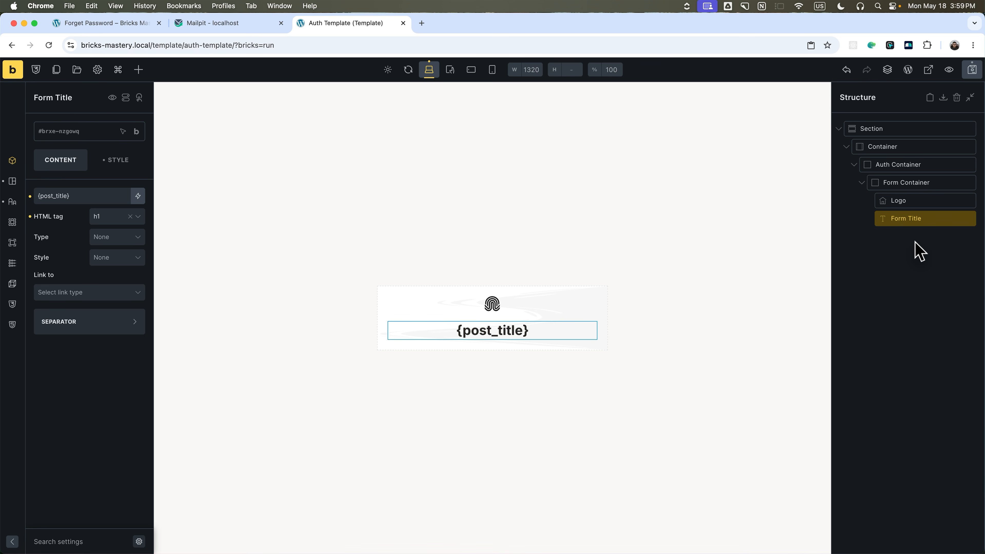
click(139, 71)
text(pos)
click(37, 220)
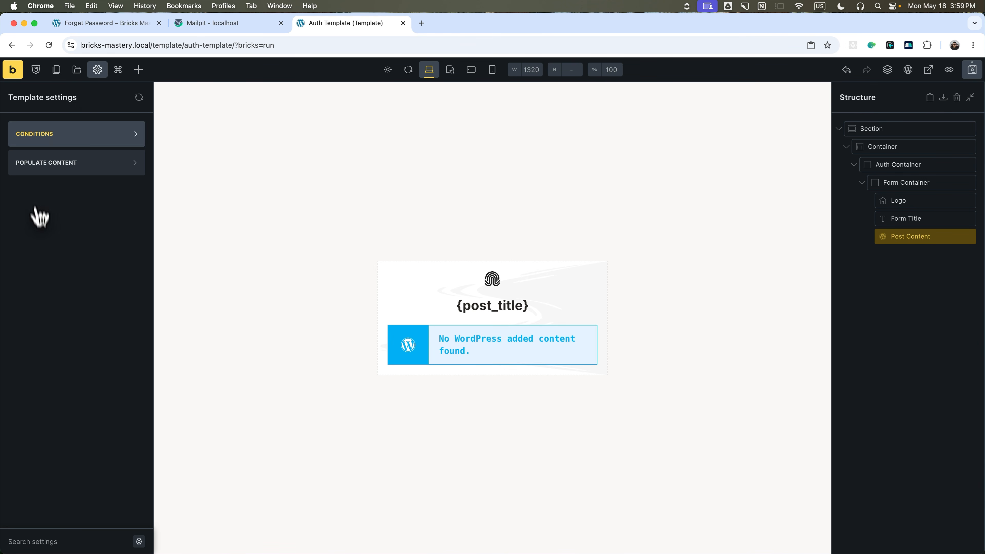
Add an Individual display condition covering the Login, Forget Password and Reset Password pages.
click(47, 135)
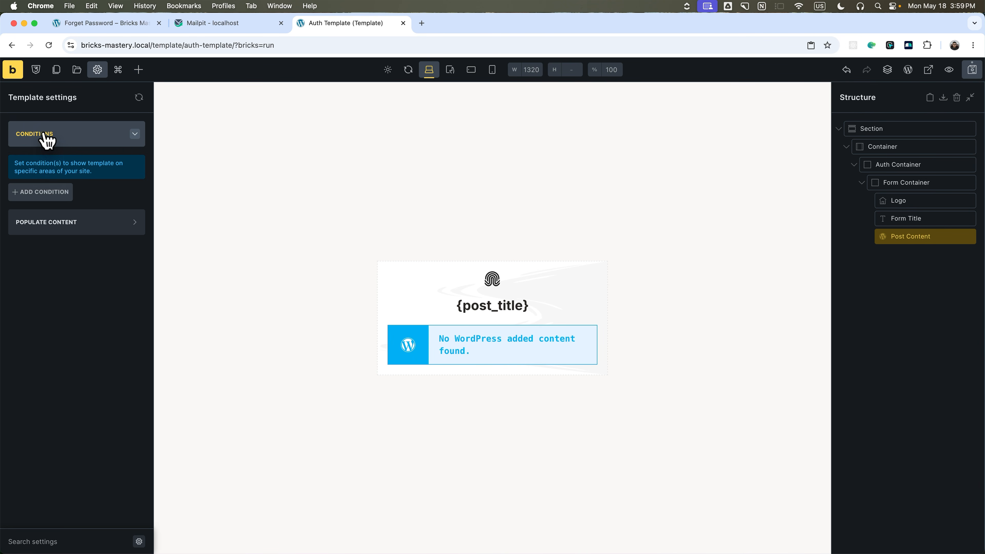
click(49, 192)
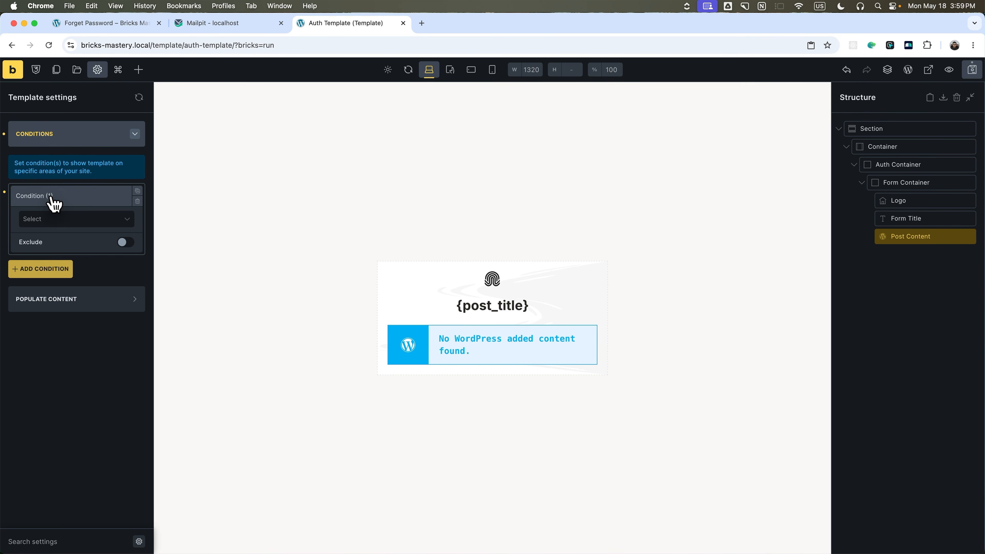
click(65, 223)
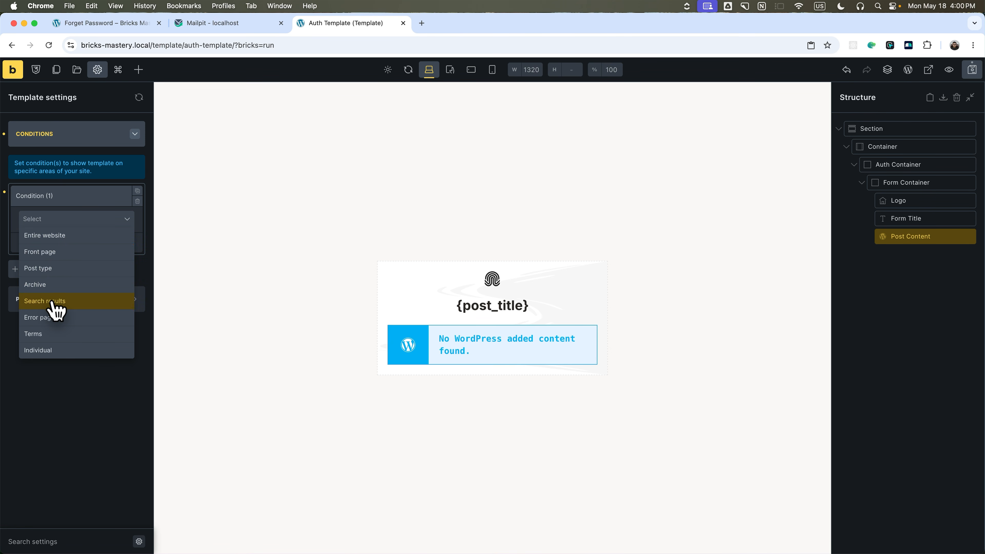
click(62, 363)
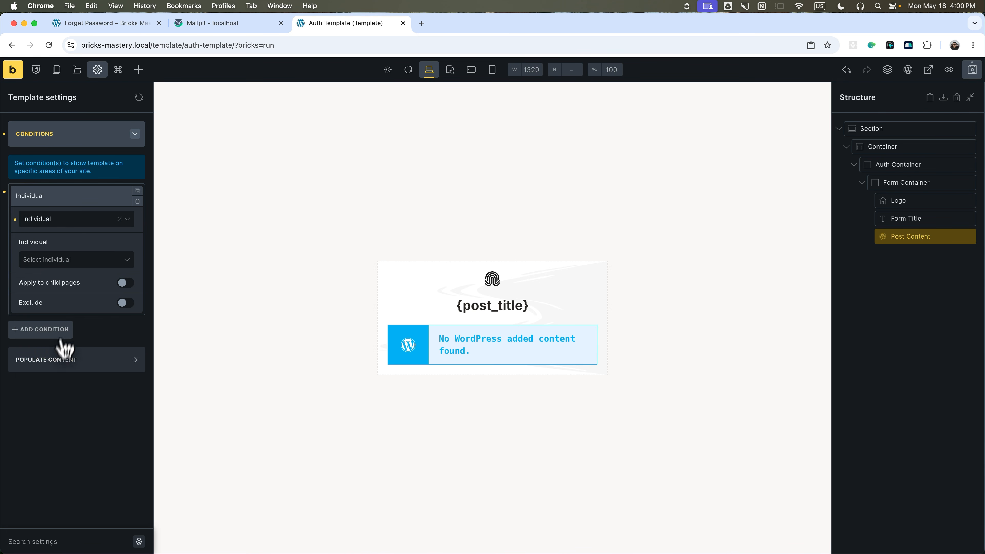
click(77, 260)
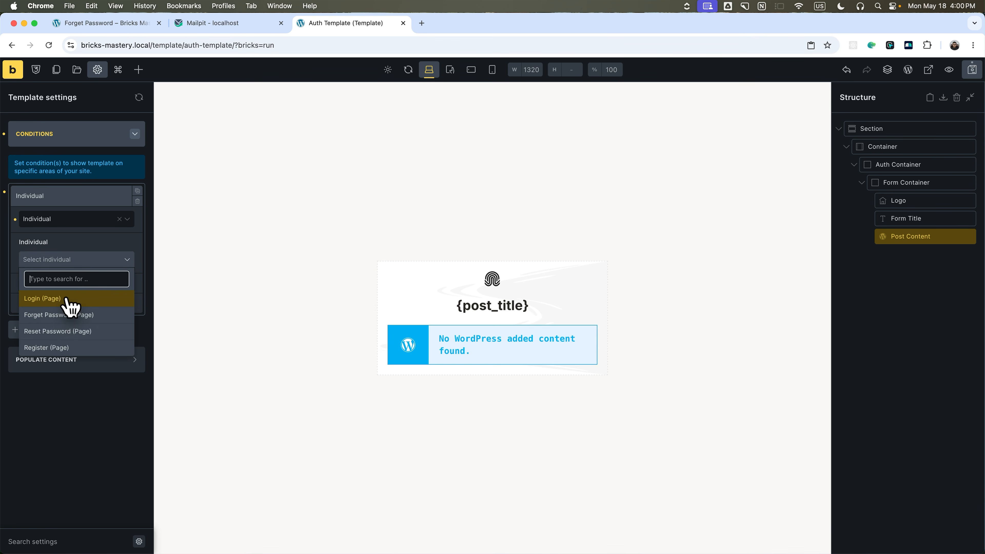
click(72, 298)
click(76, 266)
click(73, 303)
click(117, 274)
click(95, 312)
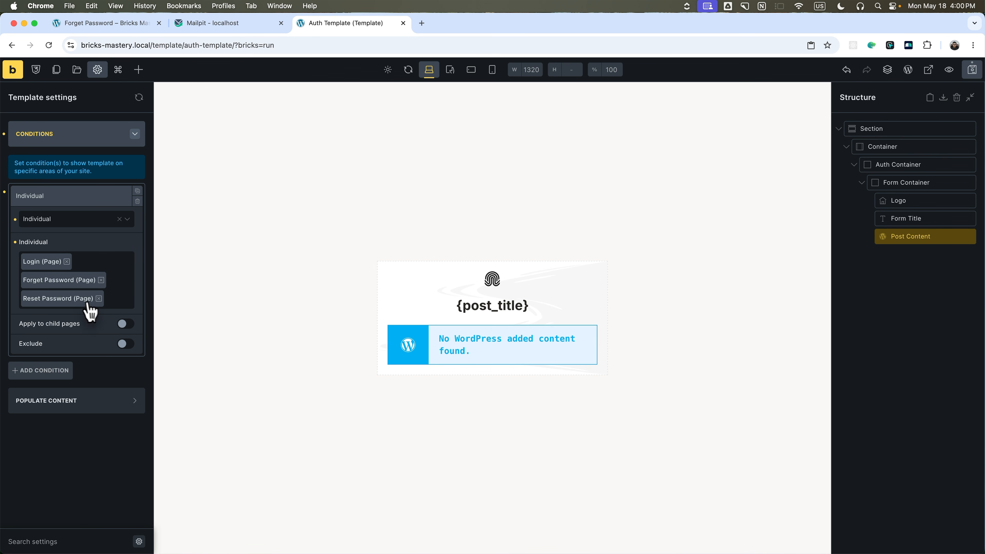
click(115, 306)
Add Register to the Individual condition and preview the template with the Register page.
click(80, 340)
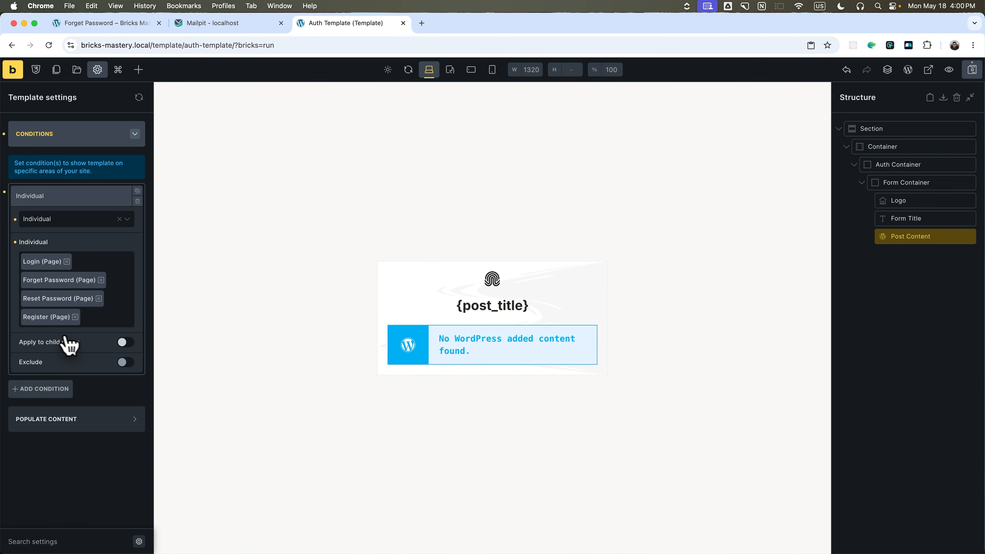
click(71, 196)
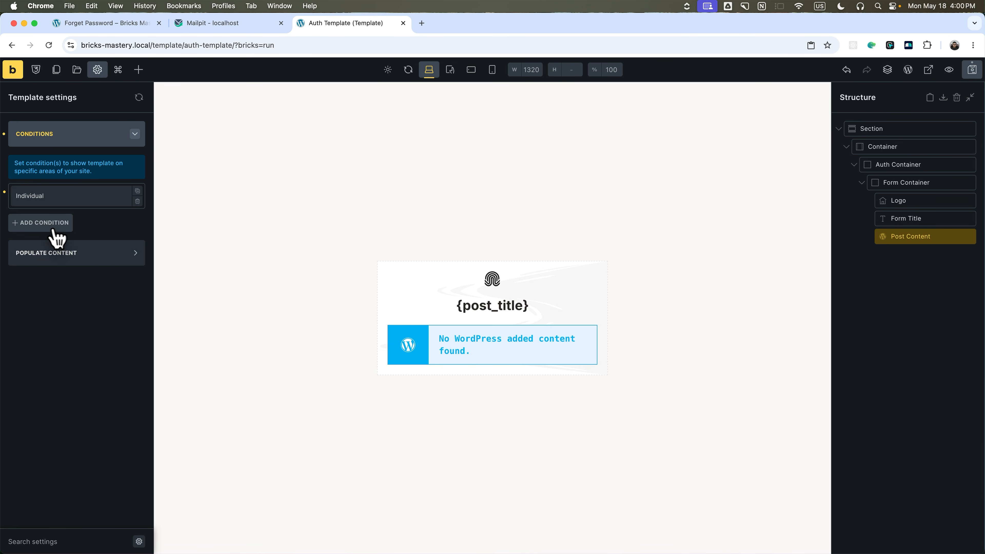
click(79, 253)
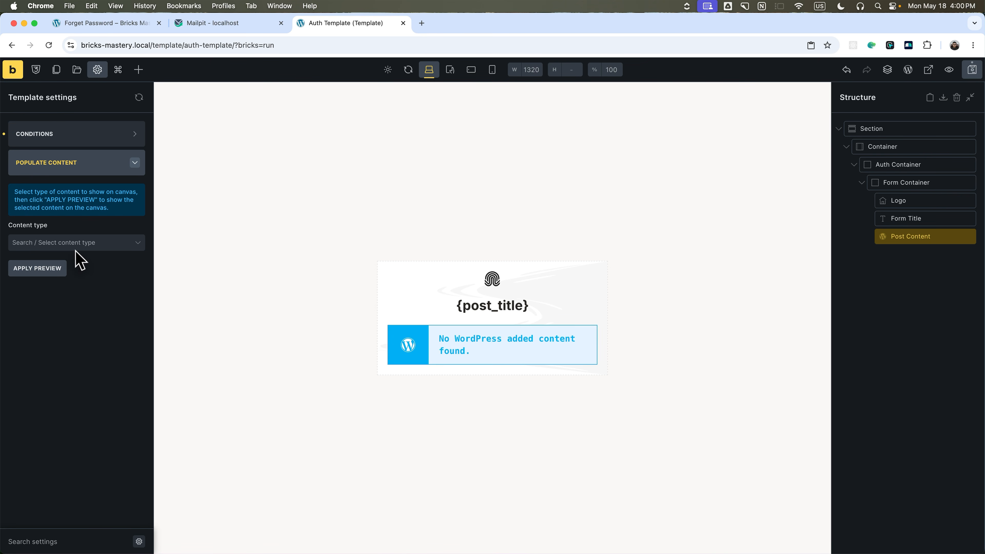
click(76, 243)
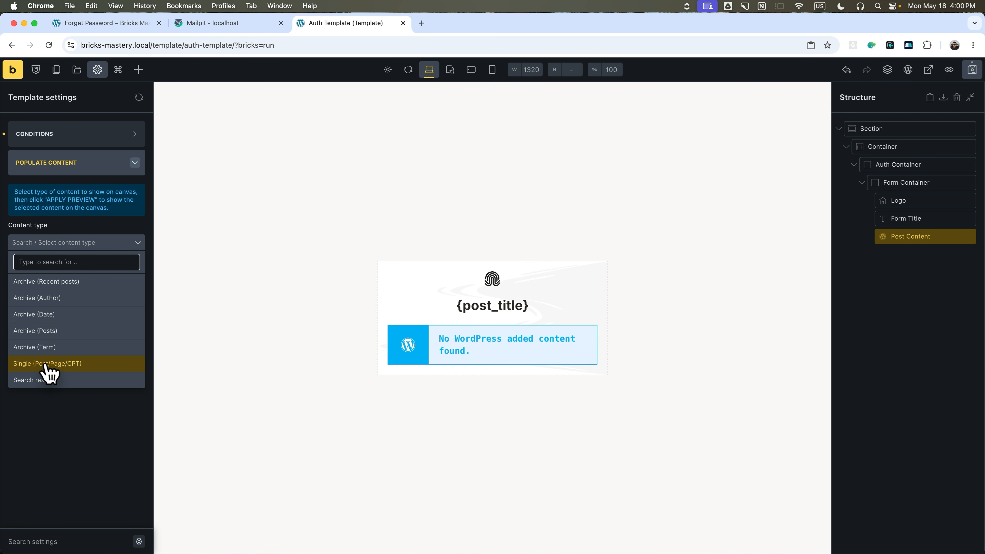
click(62, 366)
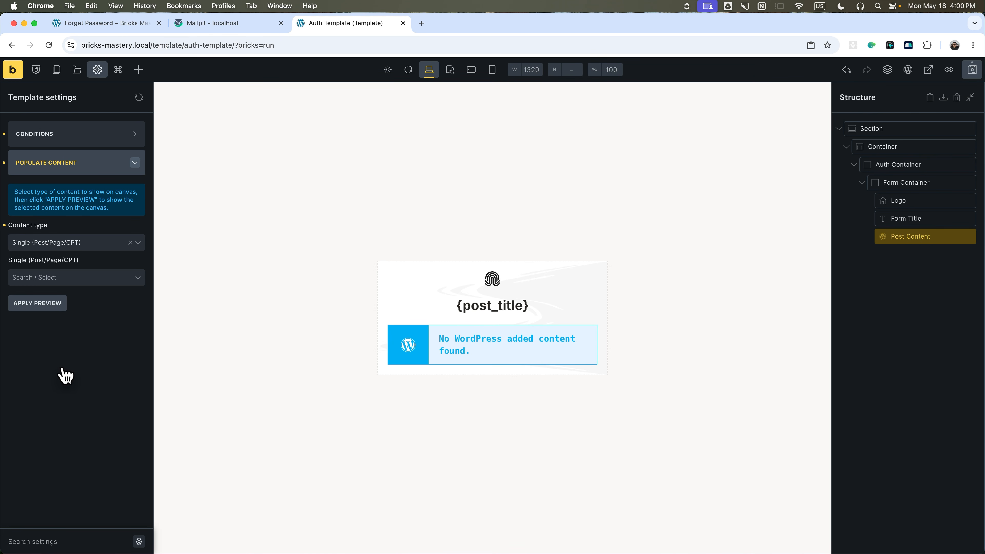
click(76, 277)
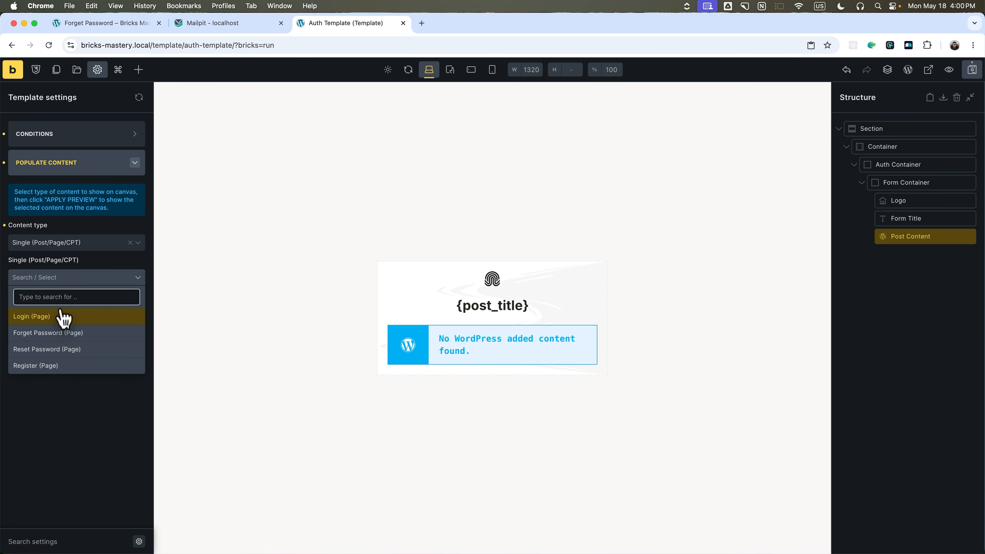
click(50, 366)
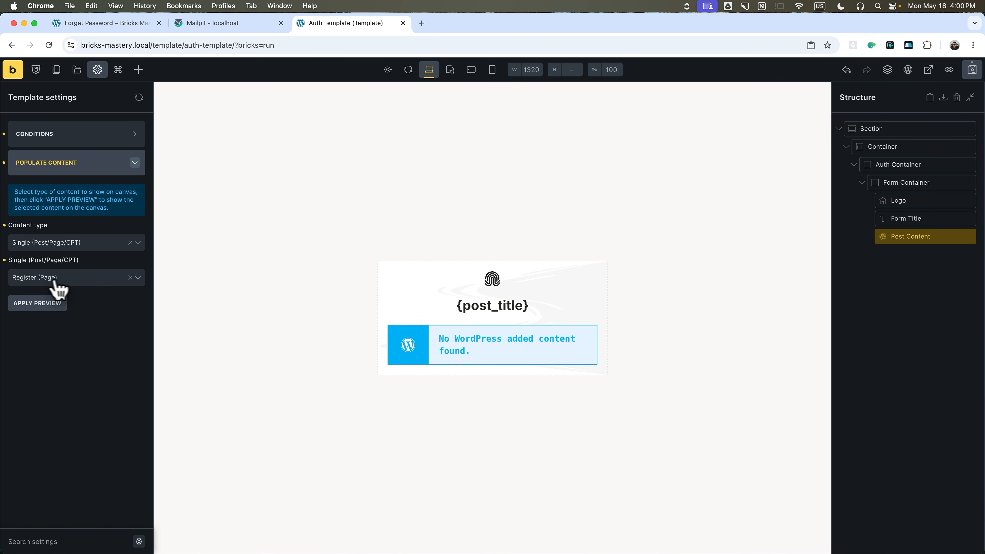
click(55, 305)
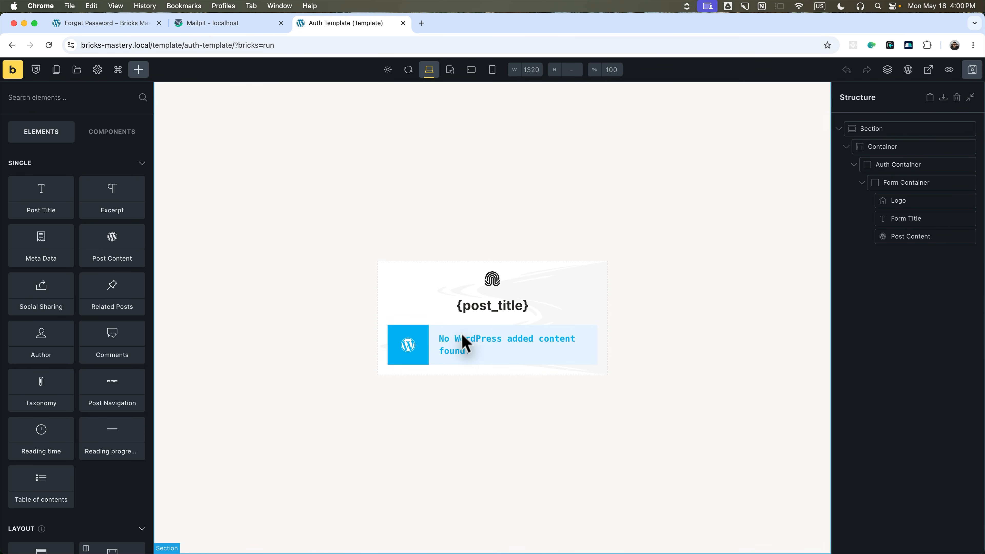
View the template on the frontend to check the Register page title.
click(927, 70)
drag(458, 340, 508, 338)
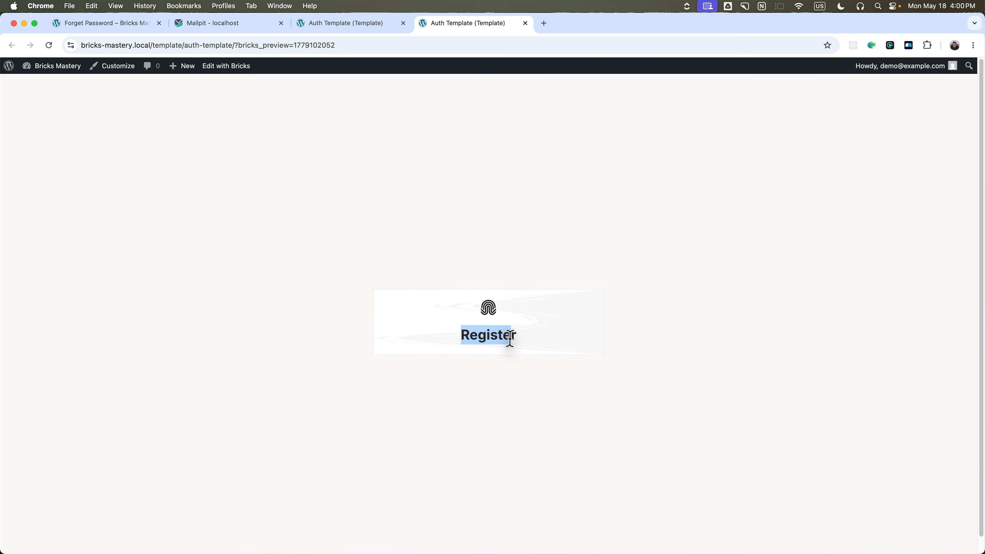
click(360, 24)
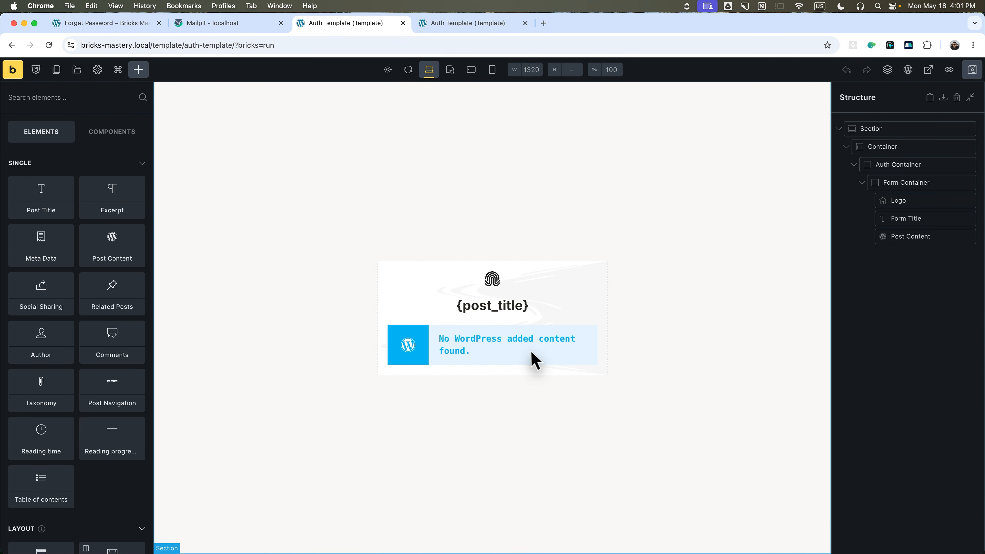
Set the Post Content data source to Bricks and save the template.
click(894, 238)
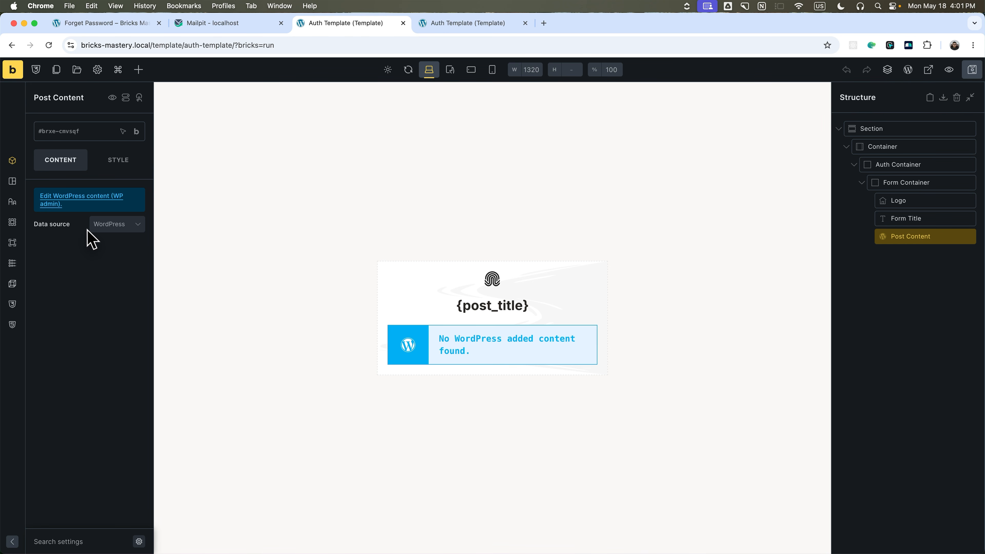
click(100, 225)
click(105, 257)
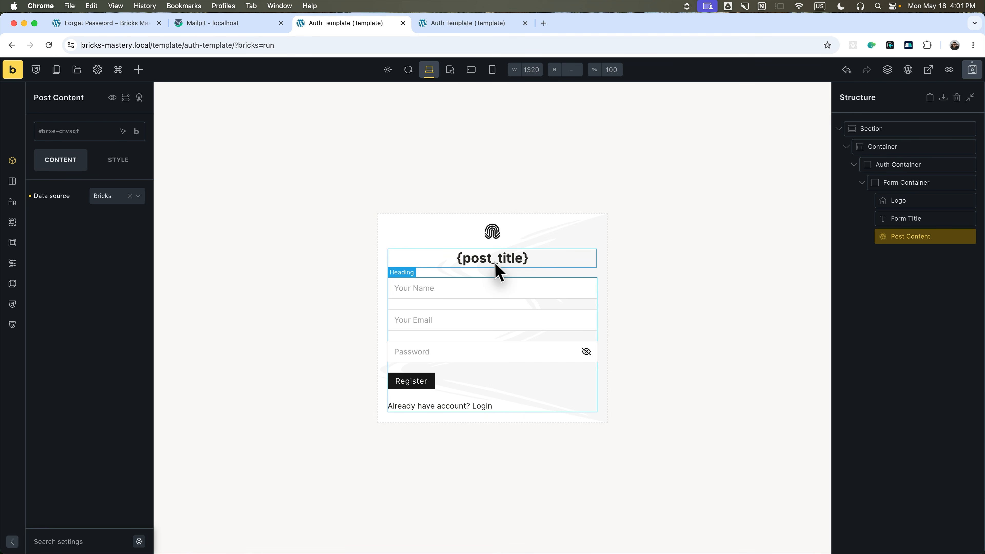
click(970, 71)
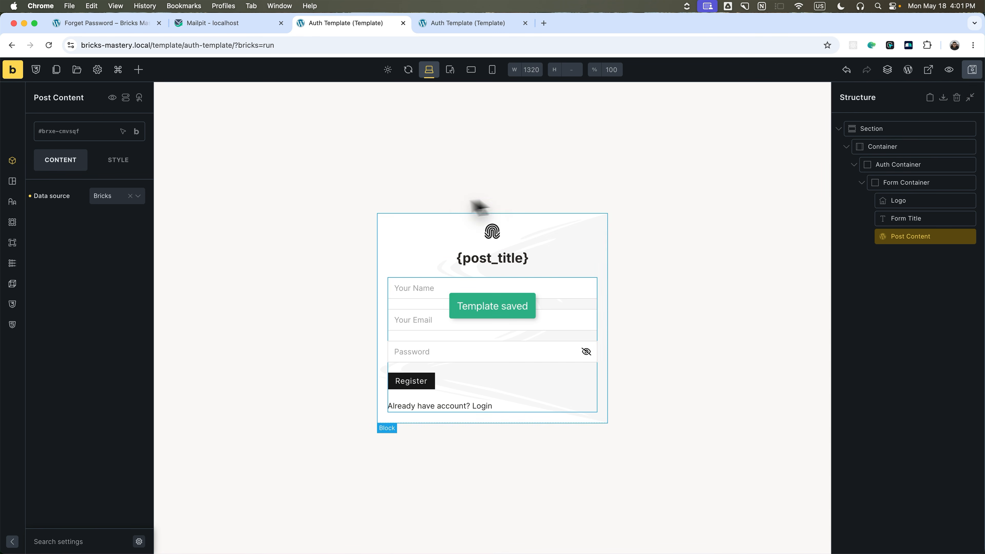
click(500, 268)
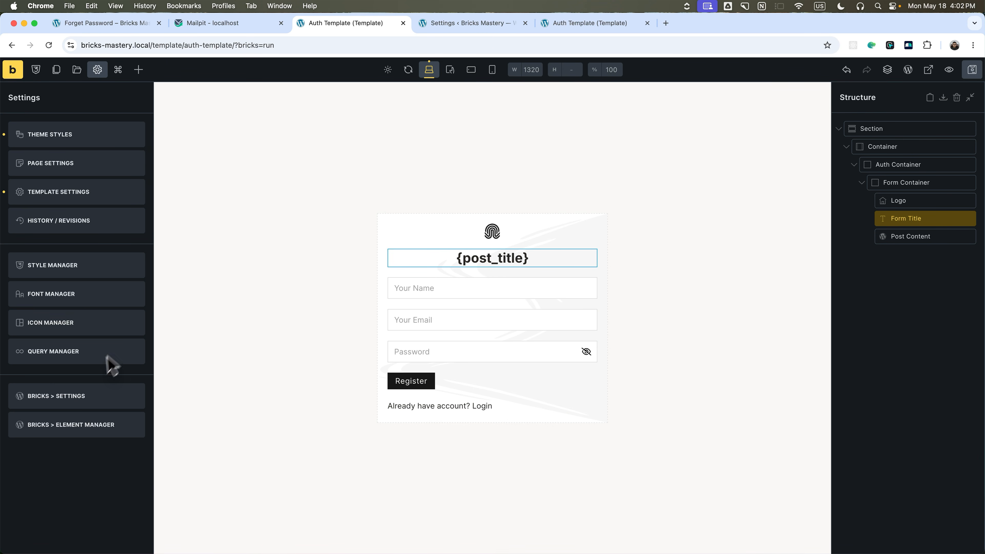
Switch on 'Render dynamic data text on canvas' in Bricks Builder settings and save.
click(49, 397)
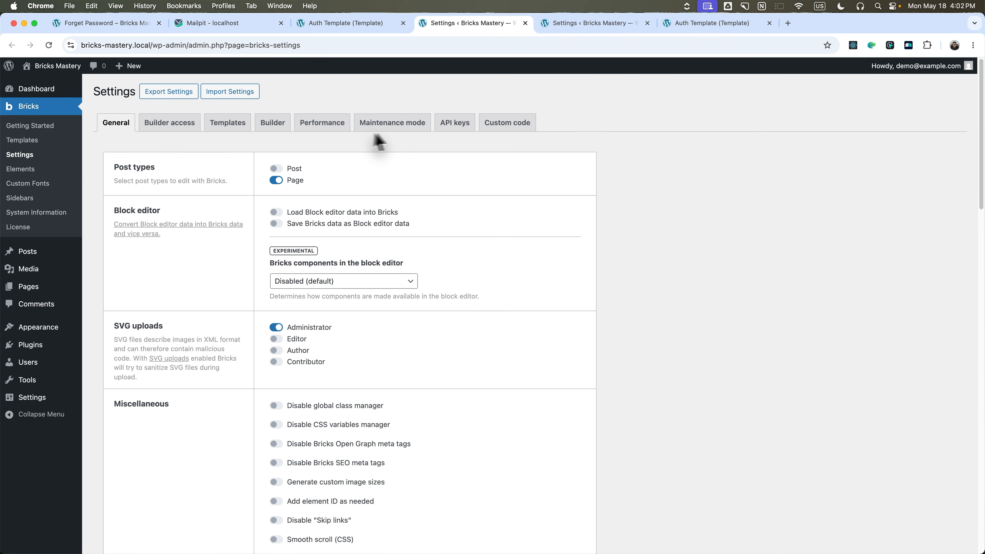
click(273, 123)
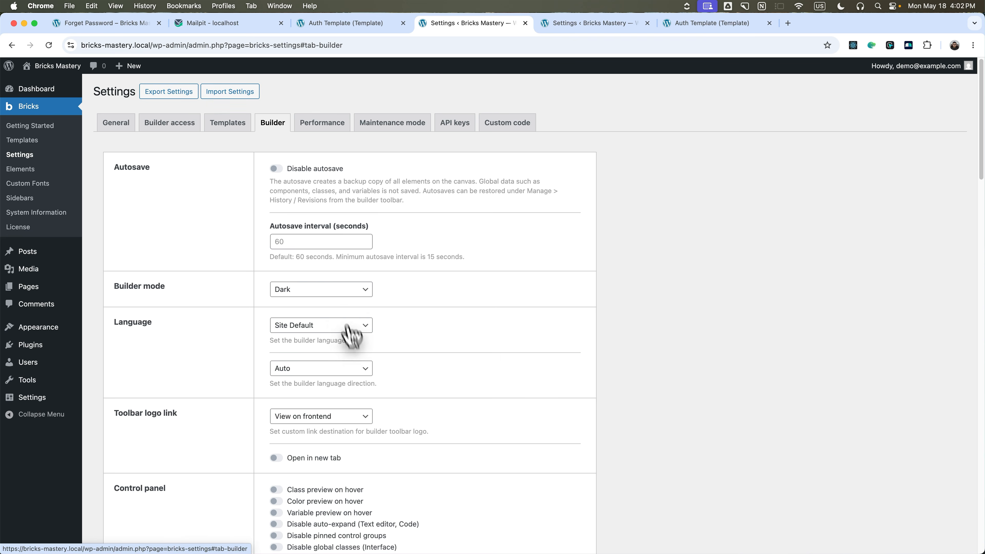
scroll(351, 349, down, 20)
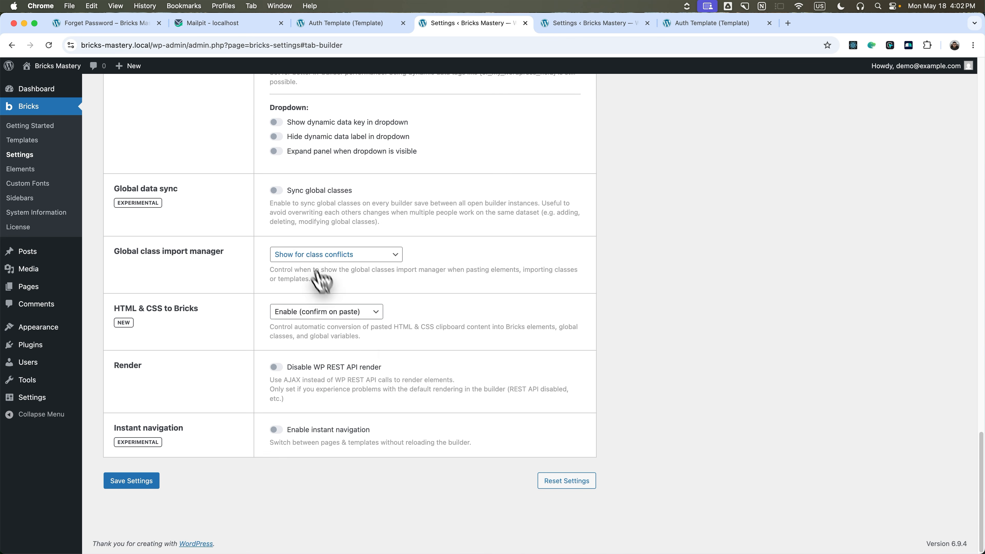
scroll(312, 271, up, 9)
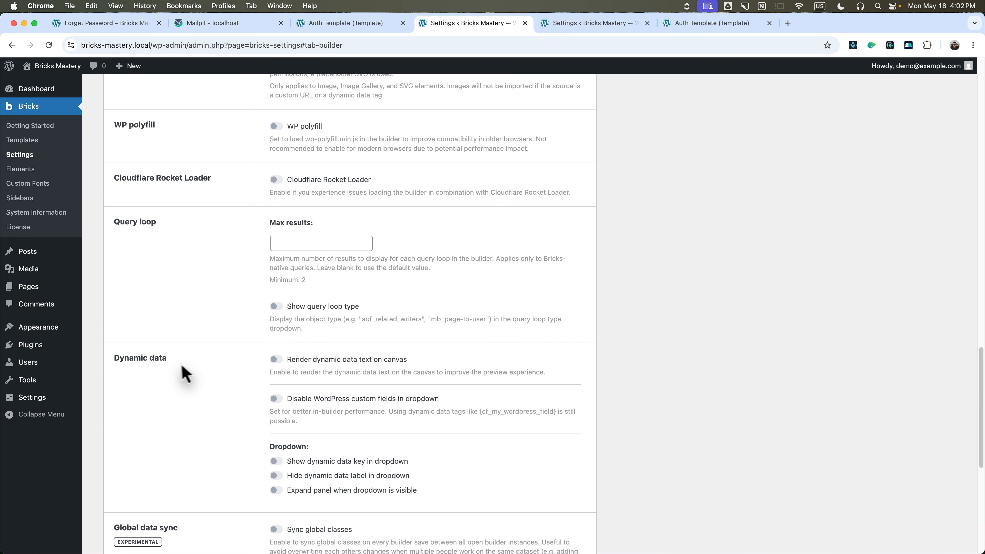
click(275, 359)
drag(270, 372, 536, 389)
click(541, 388)
scroll(504, 372, down, 9)
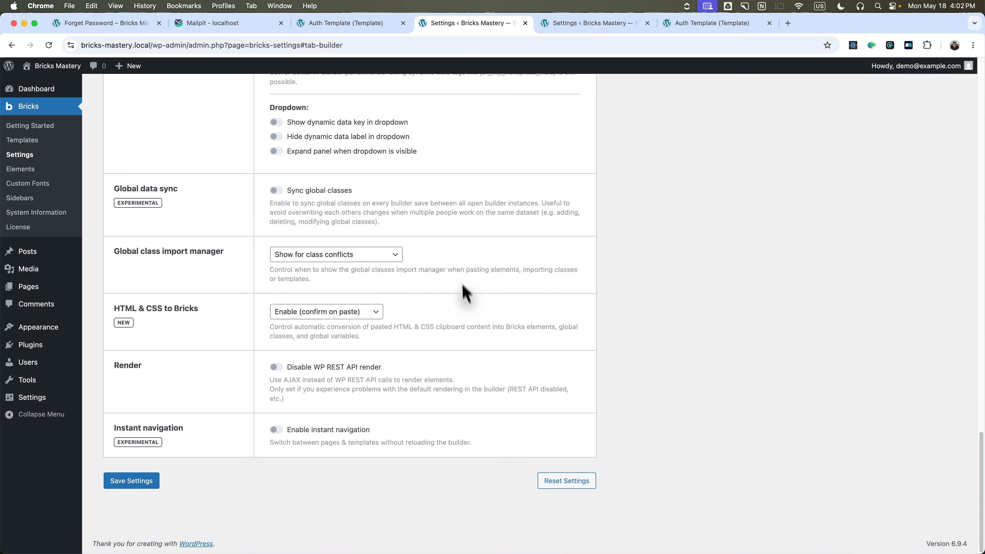
click(131, 483)
click(337, 24)
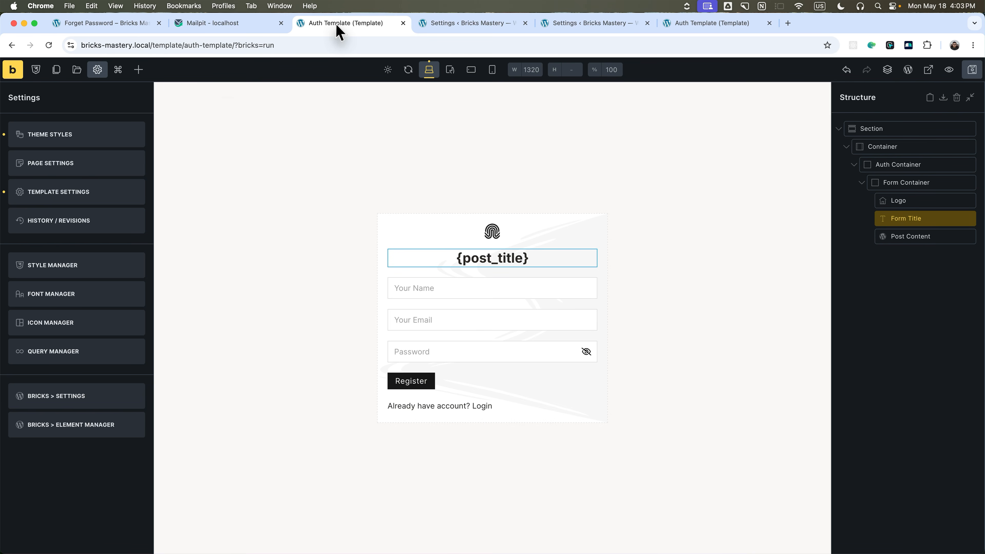
Reload the builder so the form title shows 'Register', then save the template.
click(408, 69)
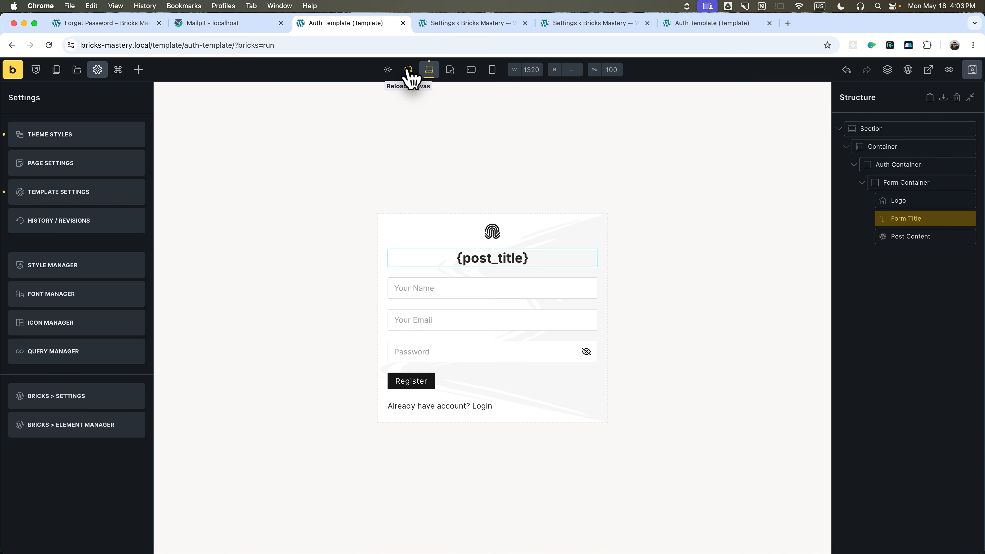
click(48, 45)
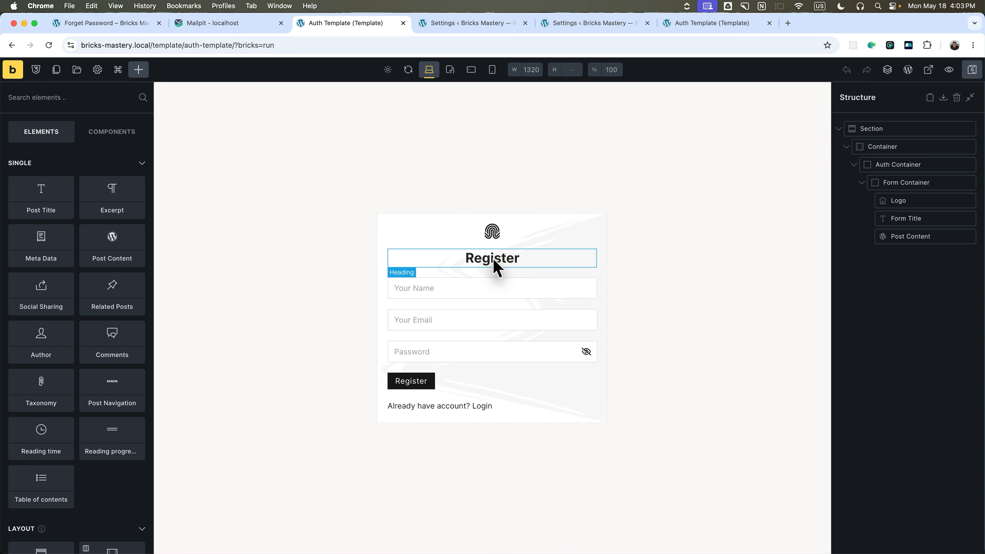
click(972, 69)
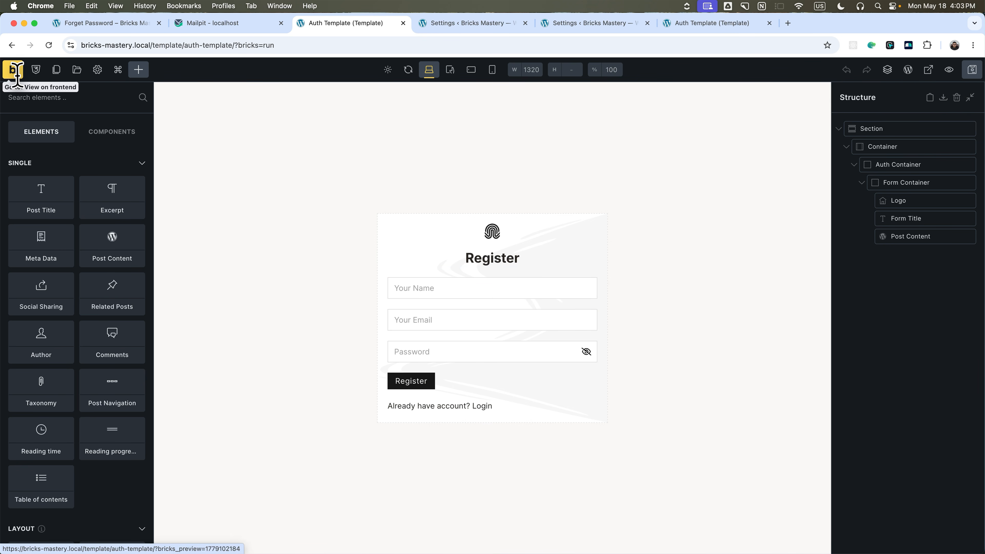
Go to the WordPress Pages list and open the Forget Password page in a new tab.
click(909, 70)
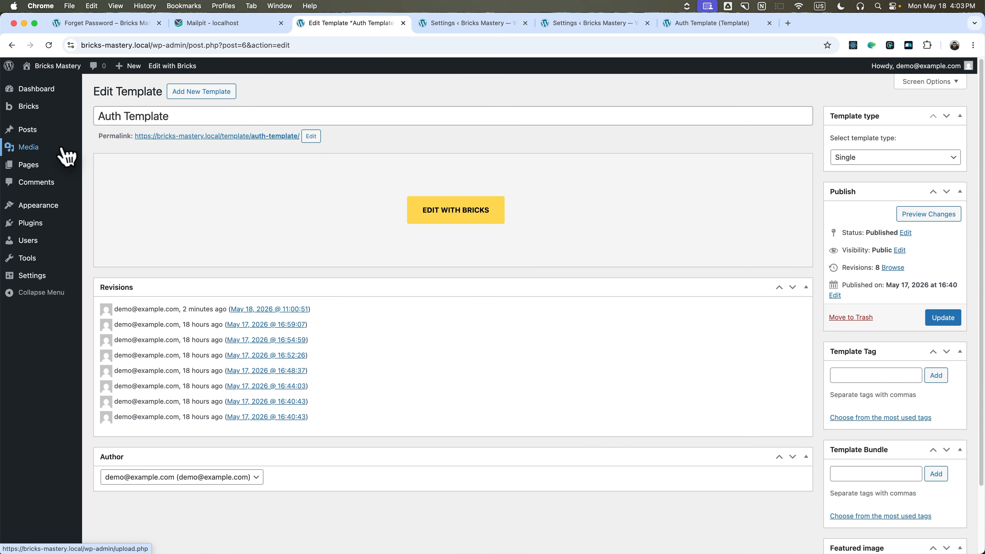
click(34, 167)
super+click(199, 189)
Open Login, Register and Reset Password in new tabs and check each auth page's frontend title and form.
super+click(204, 221)
super+click(200, 251)
super+click(200, 282)
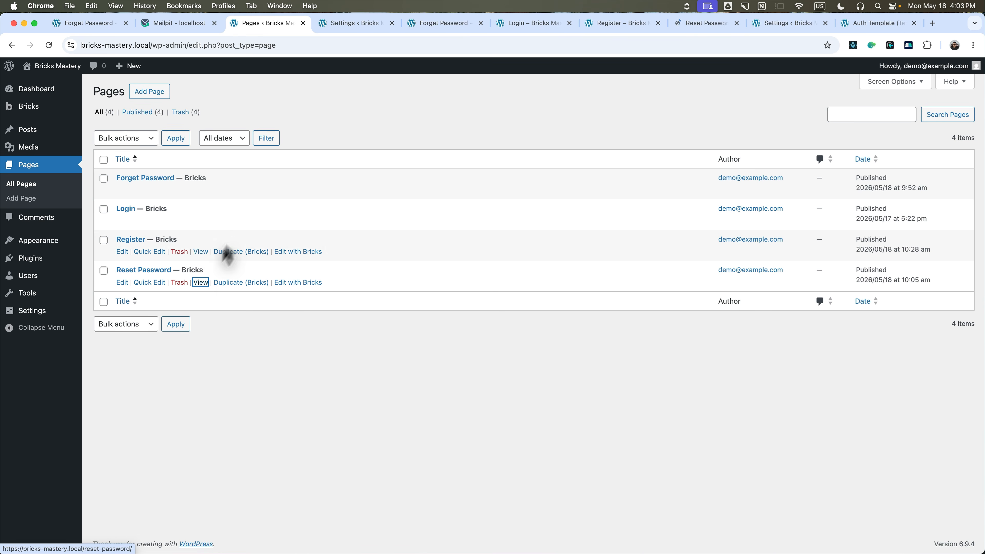
click(341, 28)
click(412, 26)
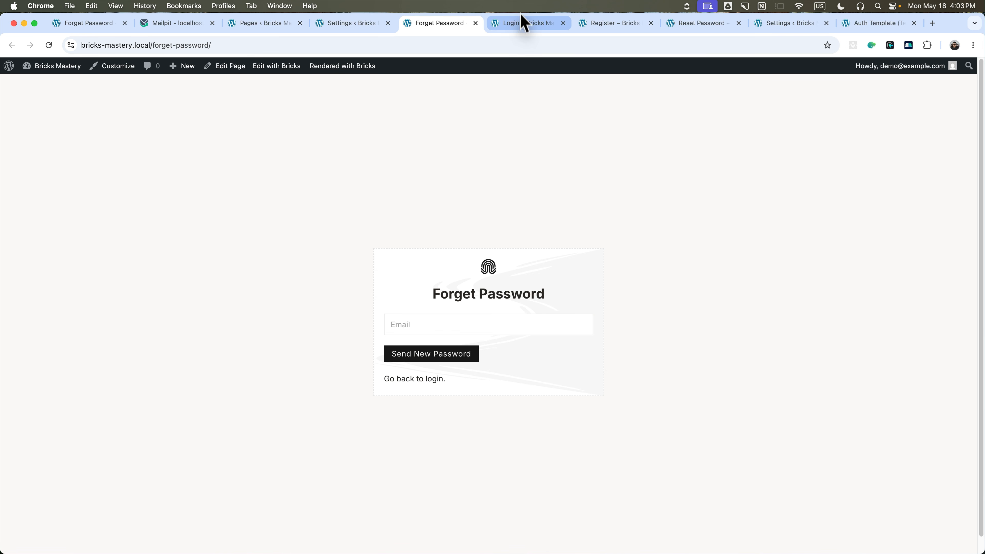
click(519, 24)
click(613, 23)
click(692, 39)
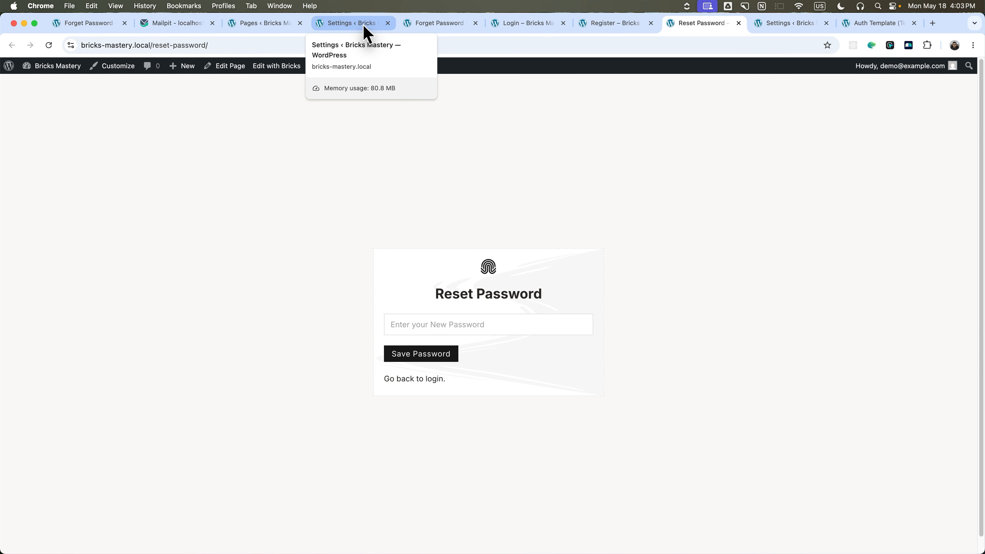
Review the API keys section of Bricks Settings, then return to the Pages list.
click(351, 23)
scroll(279, 155, up, 3)
click(453, 149)
scroll(275, 186, down, 3)
scroll(275, 186, down, 6)
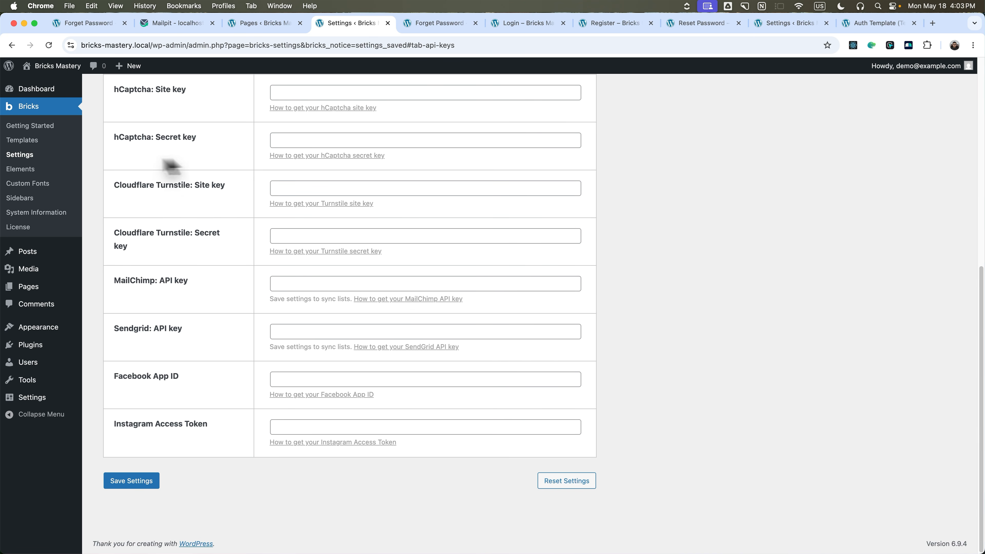
click(38, 290)
Edit the Login page in Bricks and expand the login form's Spam Protection options.
mouse_move(124, 232)
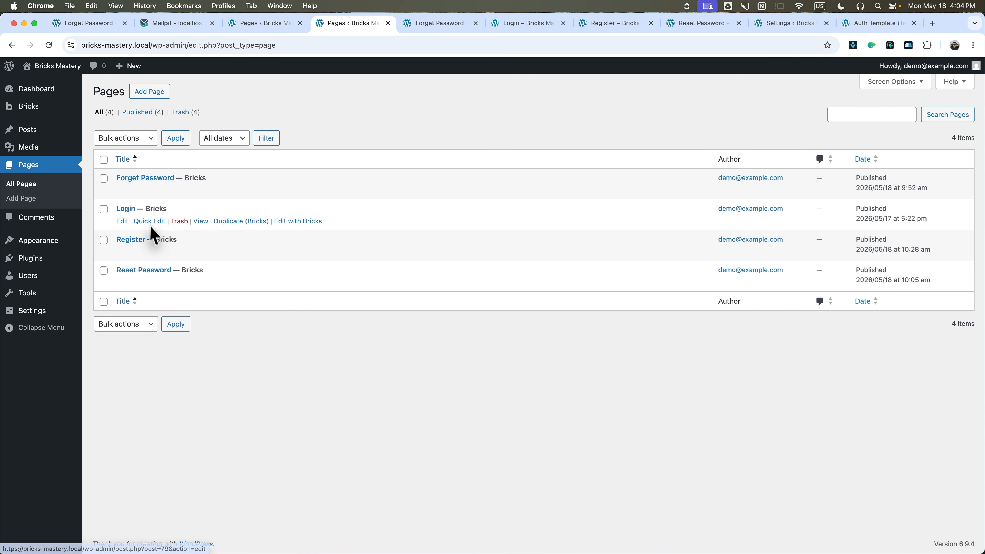
click(289, 222)
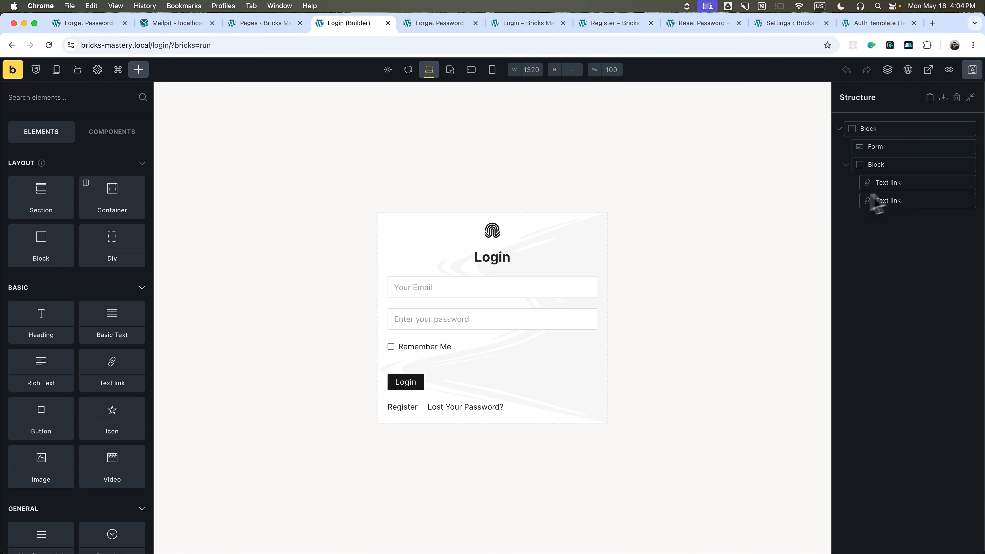
click(871, 150)
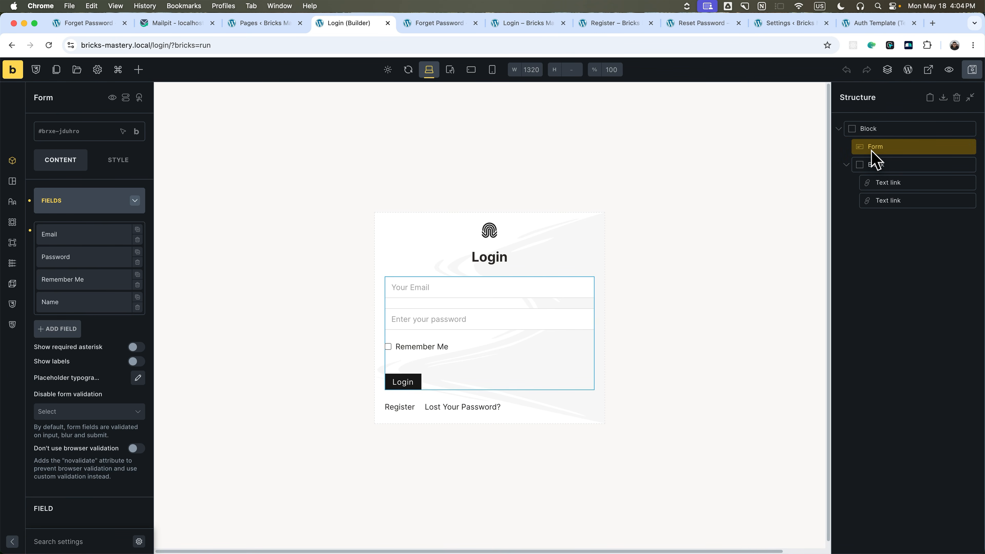
scroll(78, 329, down, 15)
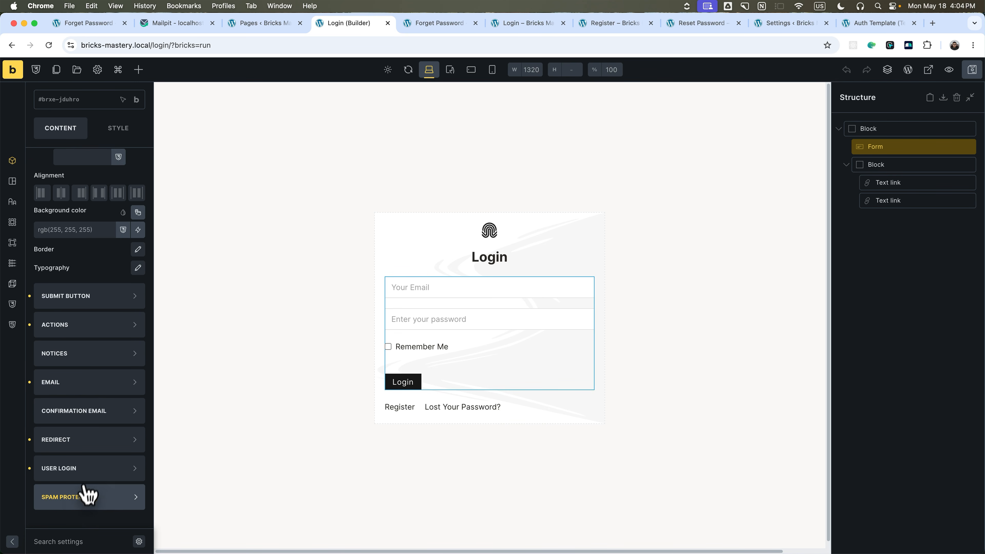
click(82, 498)
scroll(92, 435, down, 5)
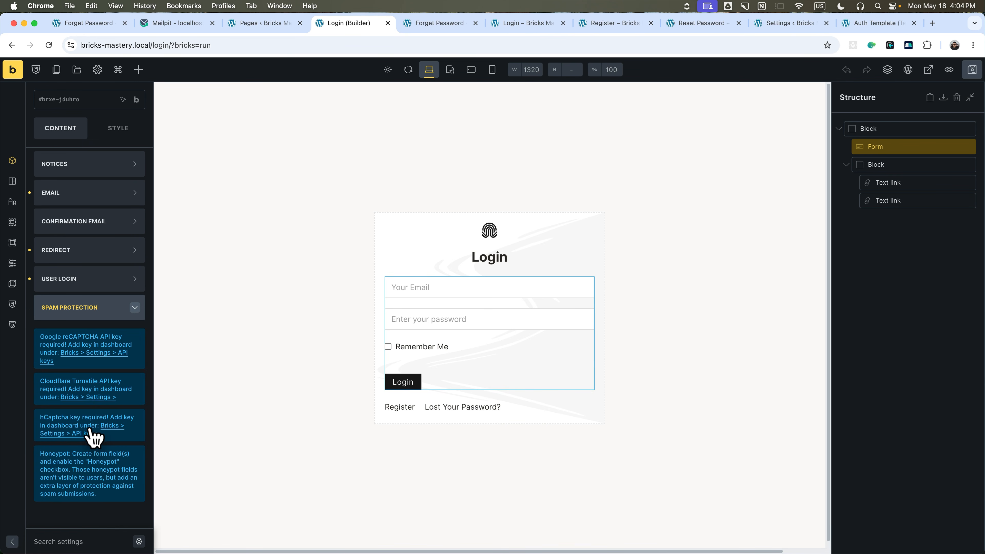
Follow the Cloudflare Turnstile link to Bricks API key settings and open Cloudflare's Turnstile guide.
click(92, 395)
click(403, 23)
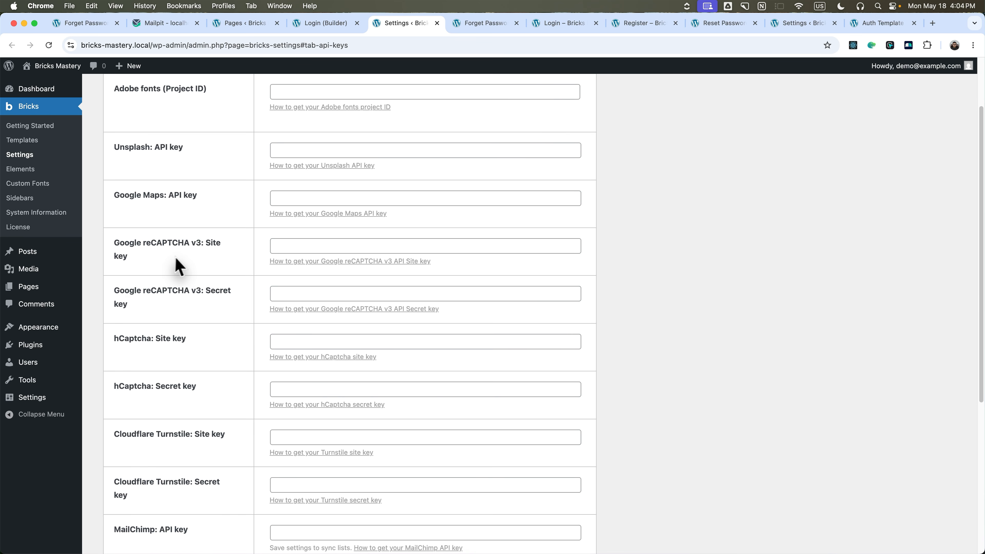
scroll(176, 362, down, 2)
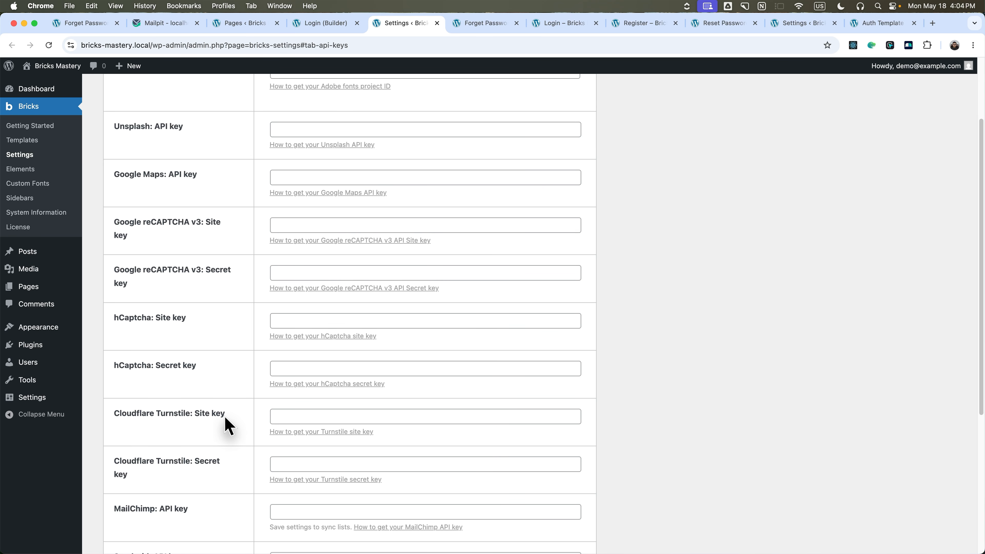
super+click(301, 434)
click(434, 25)
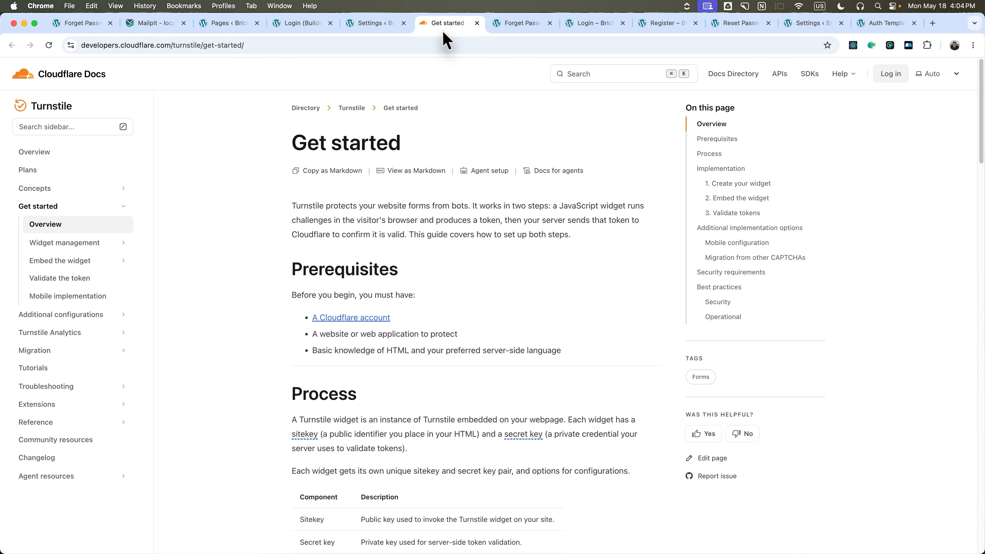
scroll(347, 230, down, 10)
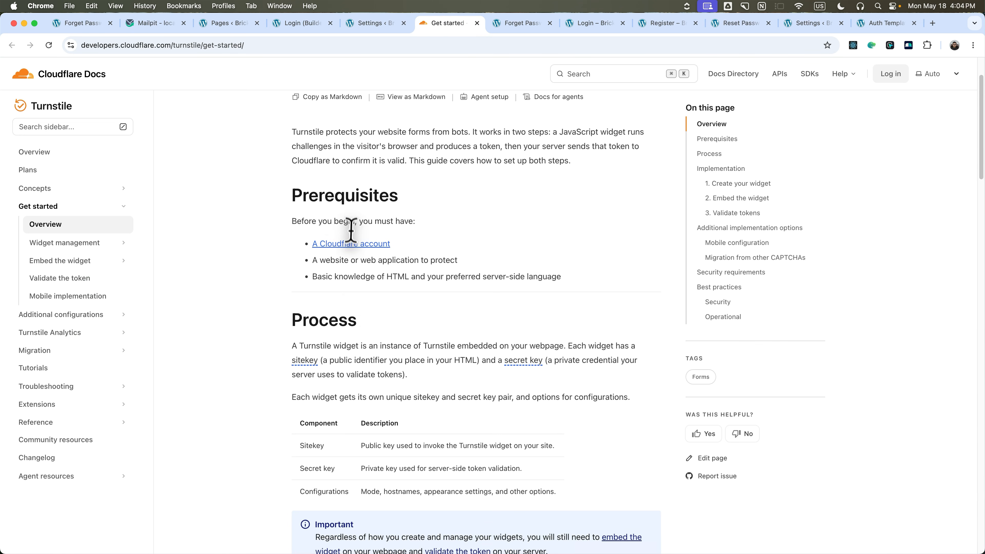
scroll(370, 331, down, 10)
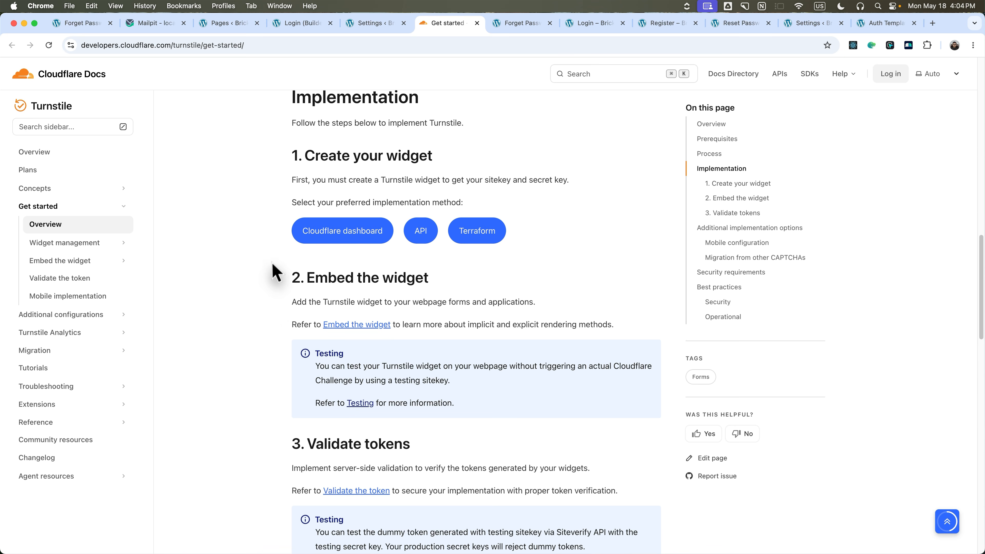
scroll(264, 332, down, 10)
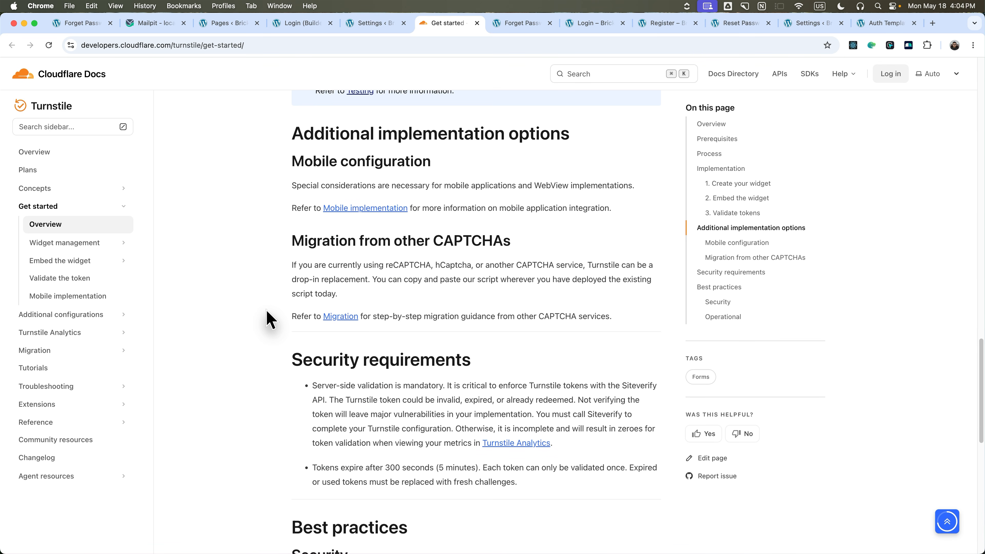
scroll(270, 319, down, 4)
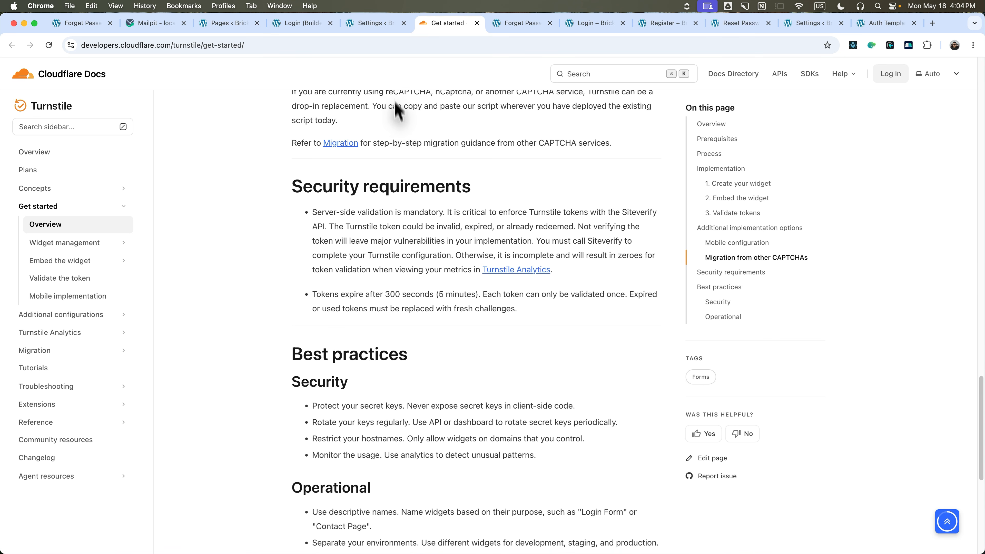
click(375, 26)
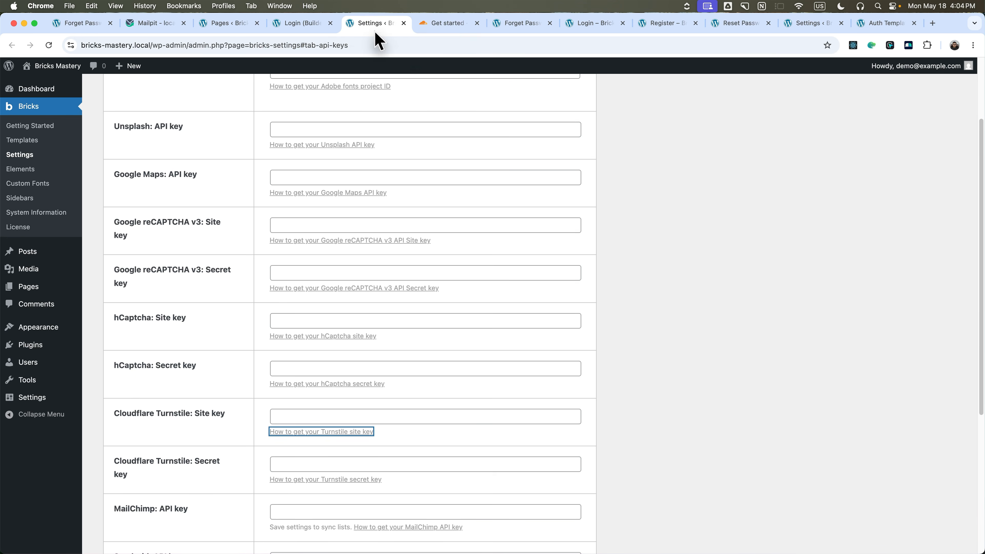